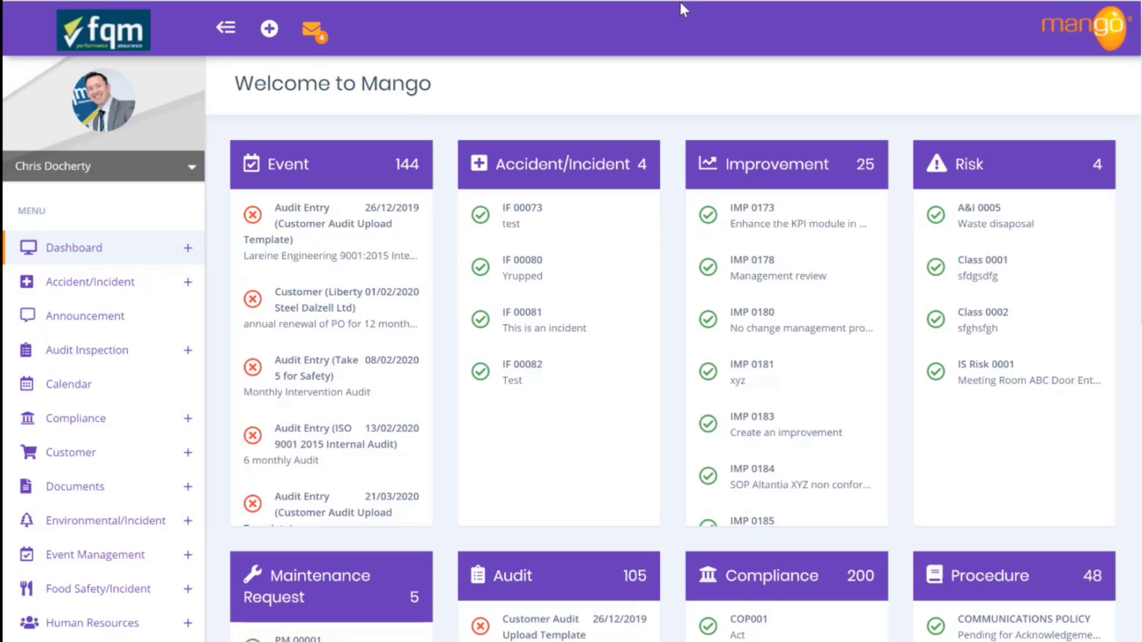
- Start a new improvement report with the brief description "Faulty Item Received by the Customer"
{"action": "left_click", "coordinate": [269, 37]}
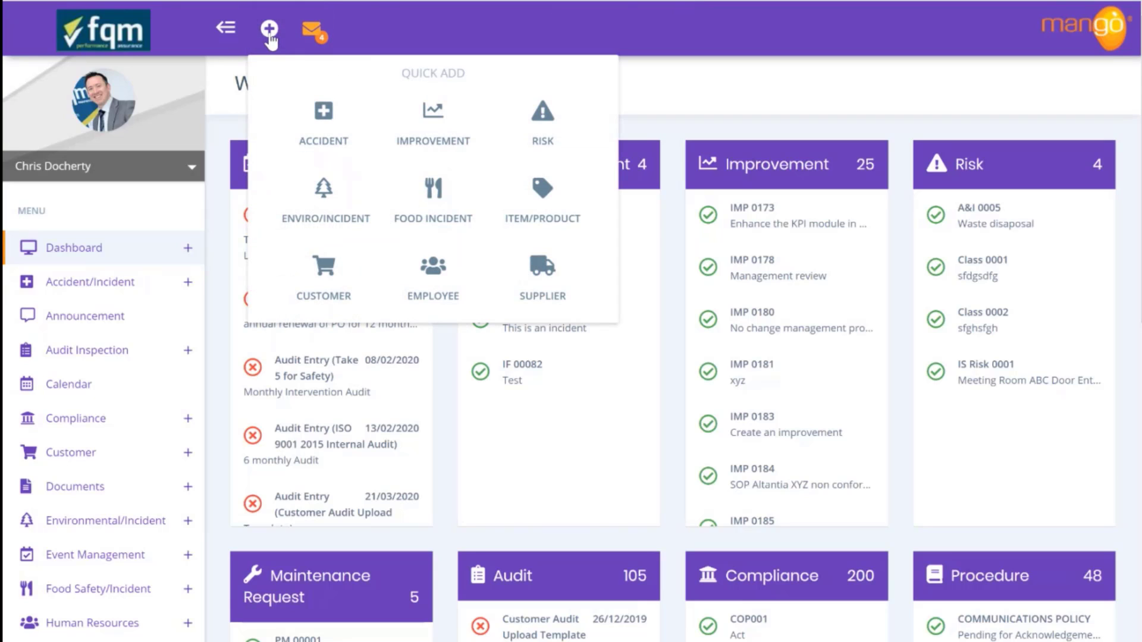
{"action": "left_click", "coordinate": [431, 125]}
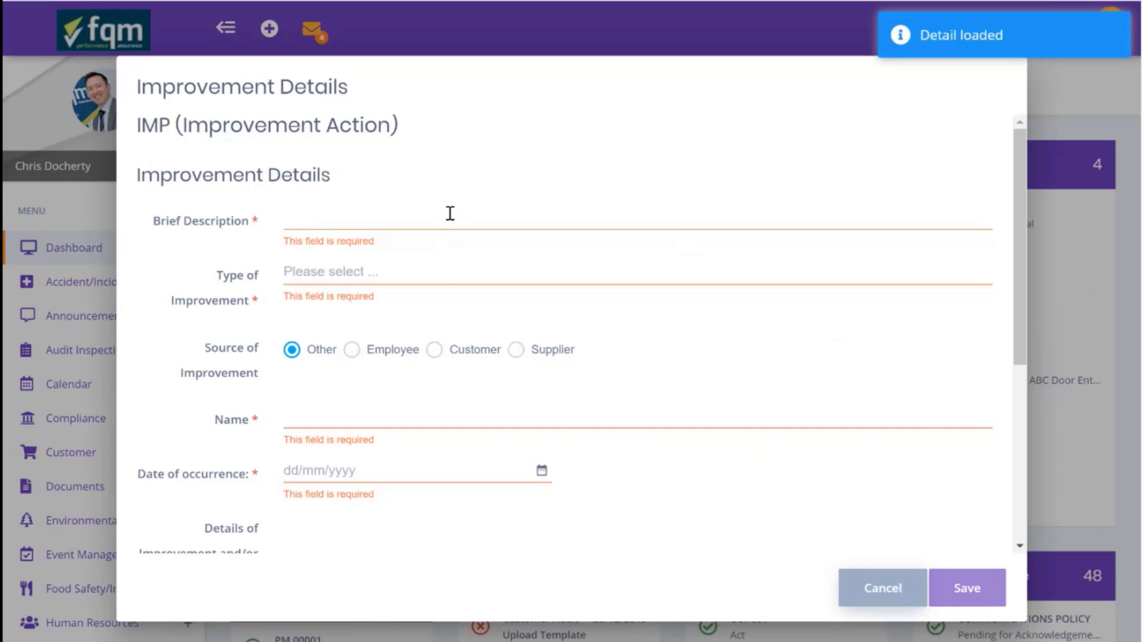
{"action": "left_click", "coordinate": [450, 214]}
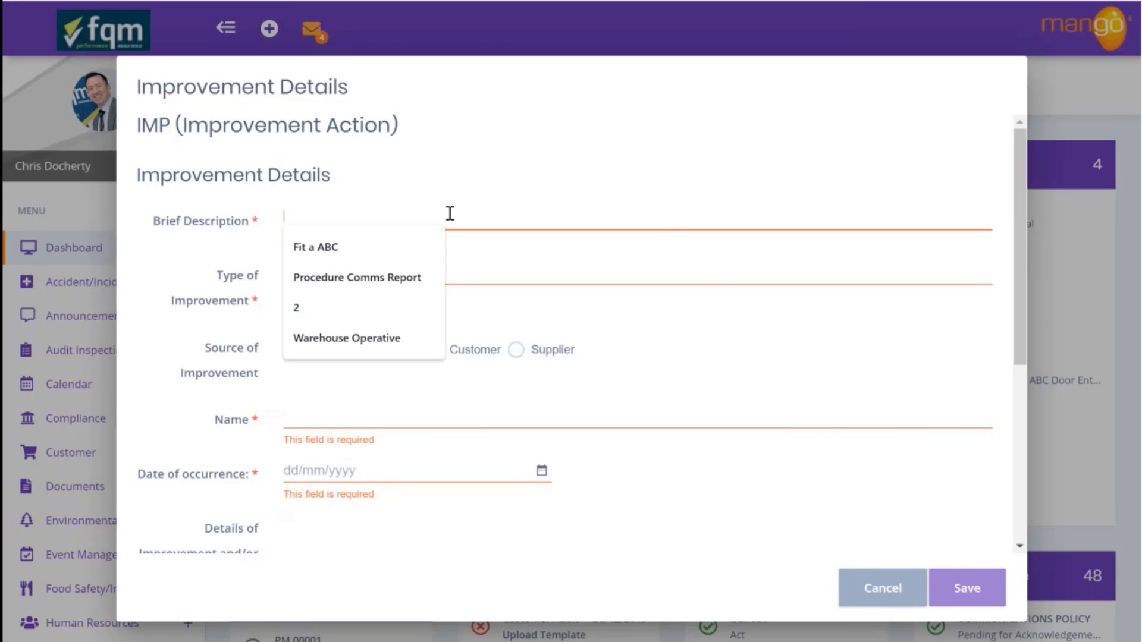
{"action": "type", "text": "Faulty"}
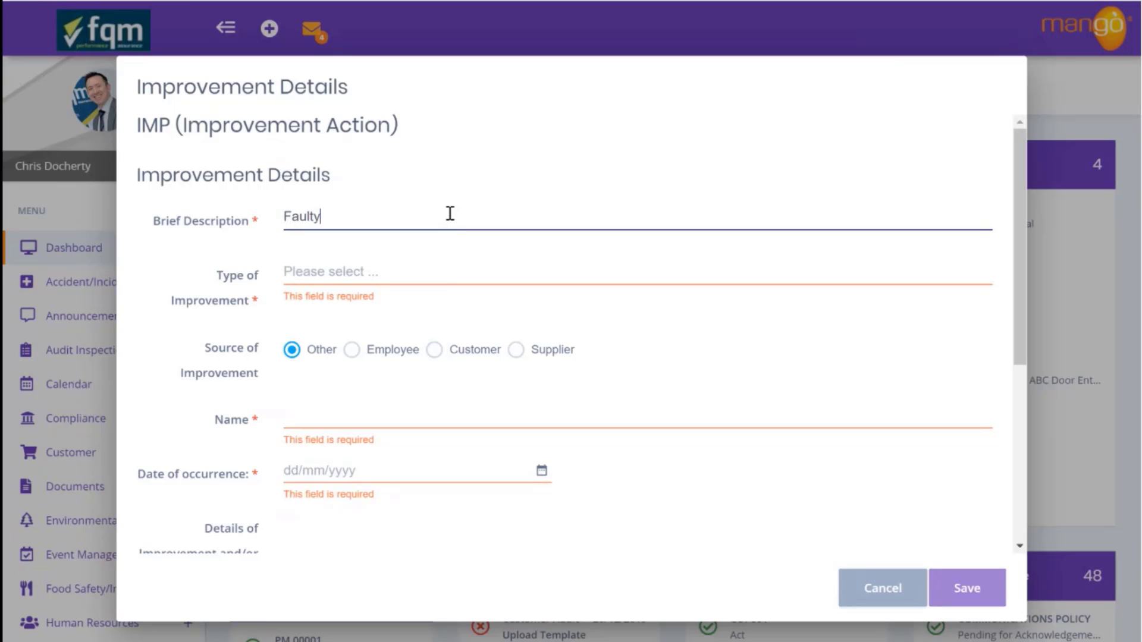
{"action": "type", "text": " Item Received by "}
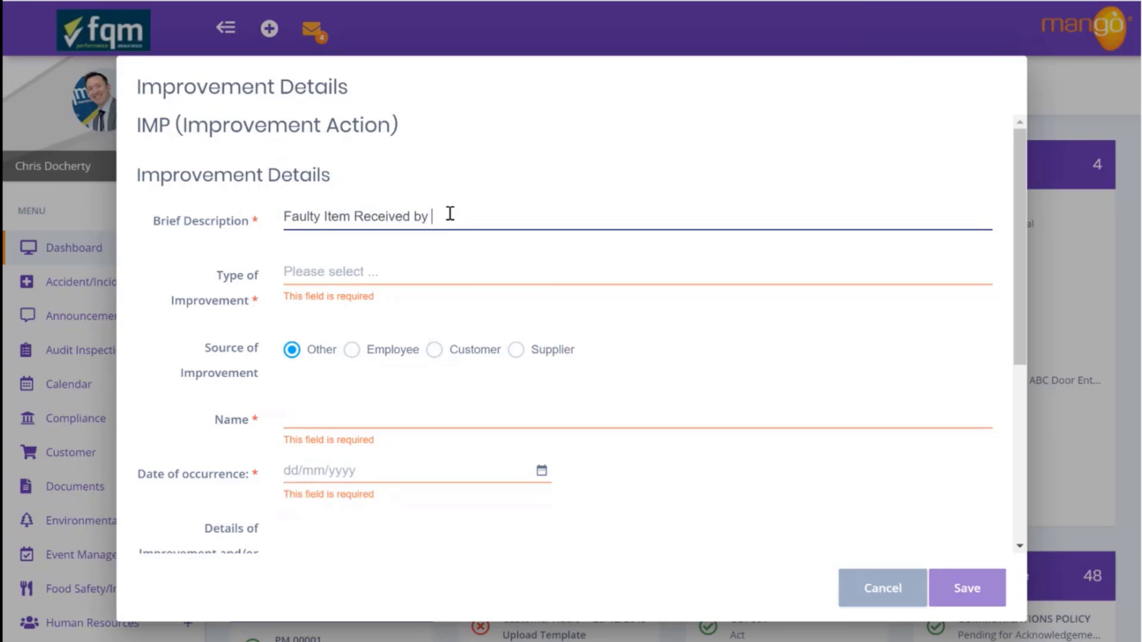
{"action": "type", "text": "the Customer"}
- Set the type of improvement to "05 Customer Complaint"
{"action": "left_click", "coordinate": [370, 279]}
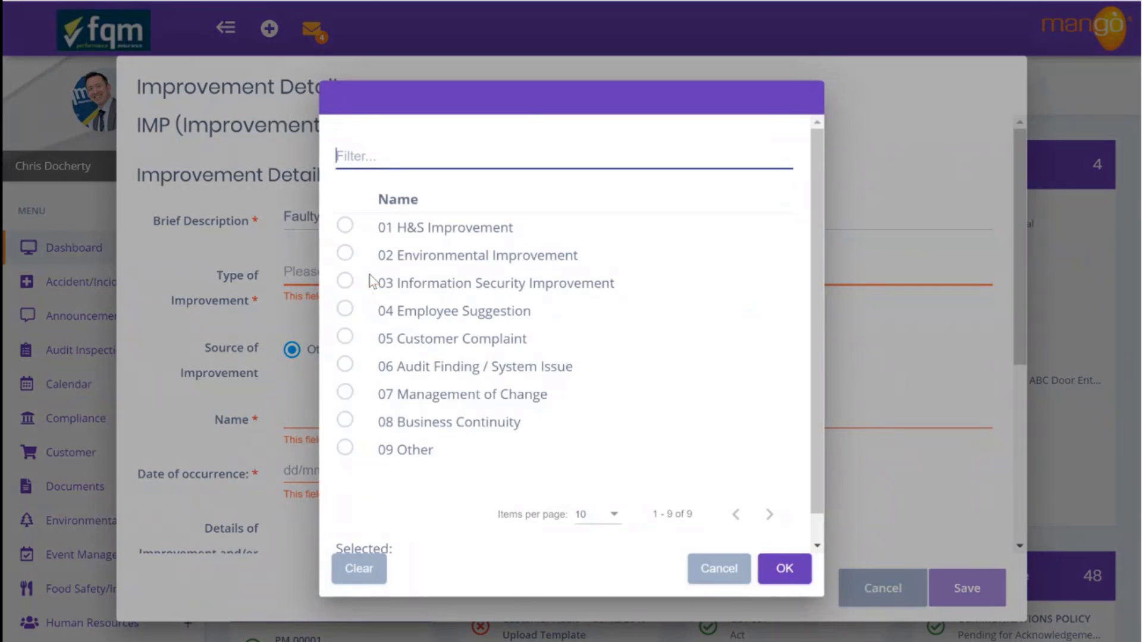
{"action": "left_click", "coordinate": [345, 339]}
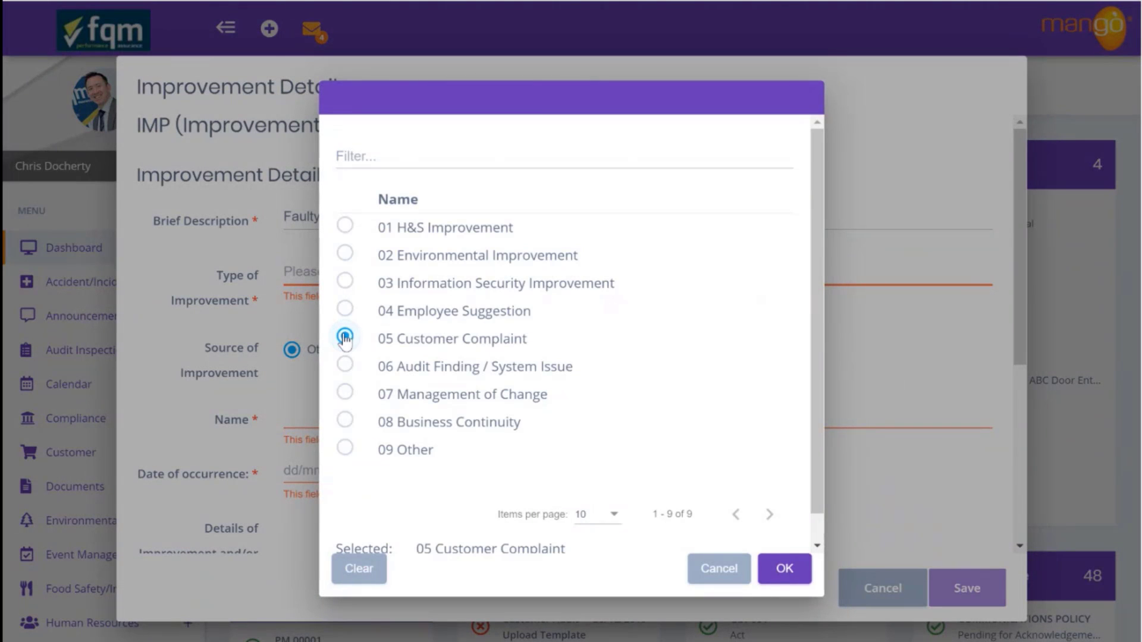
{"action": "left_click", "coordinate": [784, 570]}
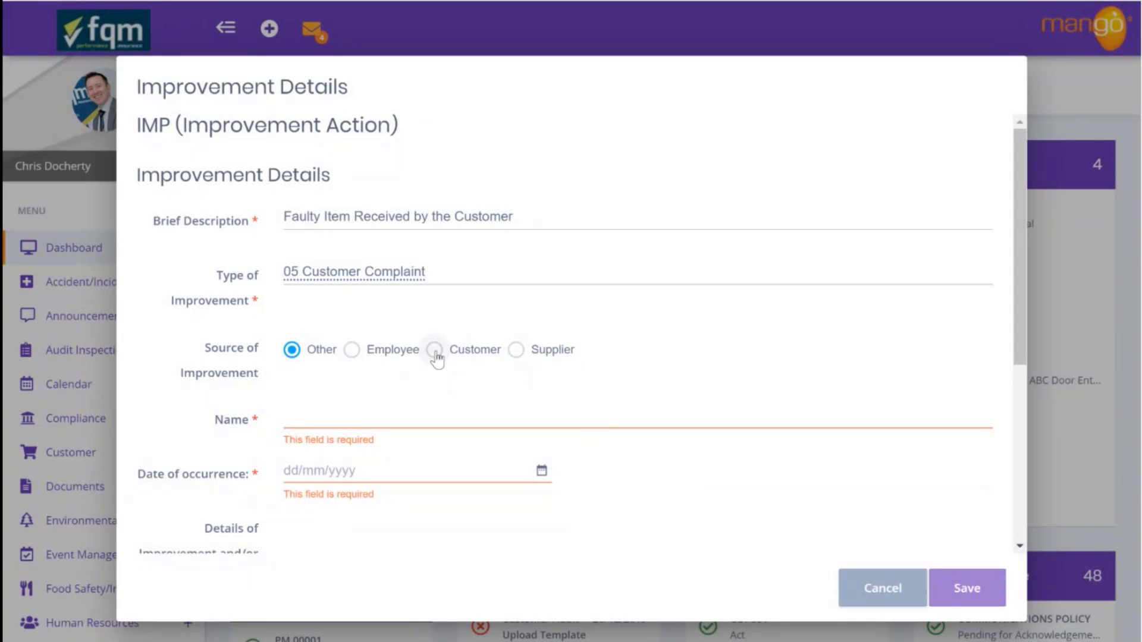
- Set the source of improvement to Customer and choose the first customer in the list as the name
{"action": "left_click", "coordinate": [435, 352]}
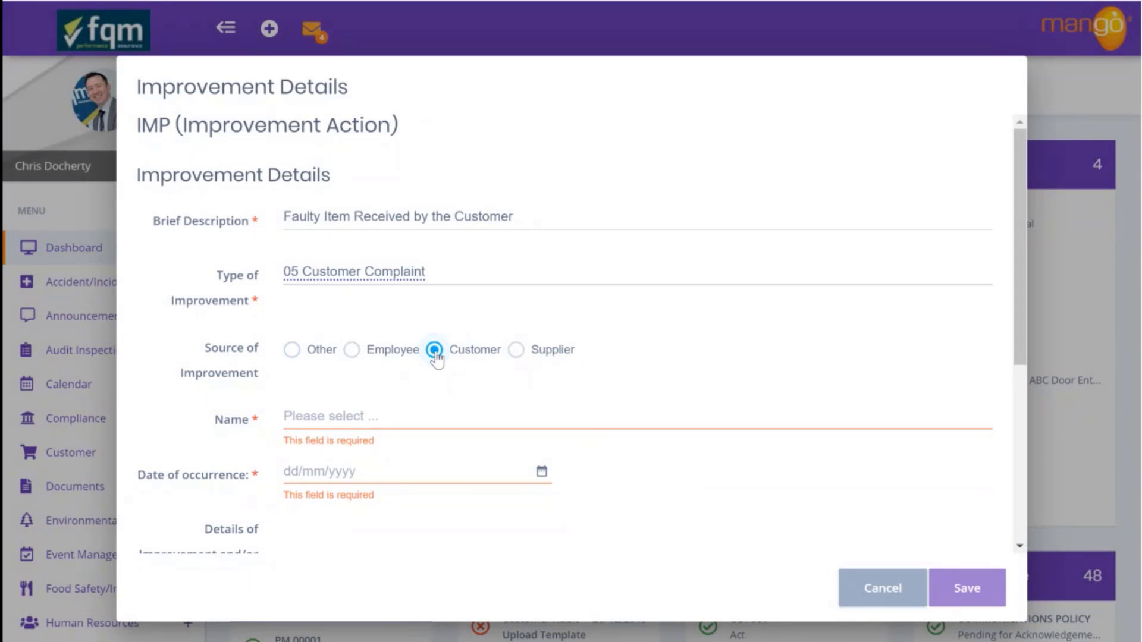
{"action": "left_click", "coordinate": [332, 416]}
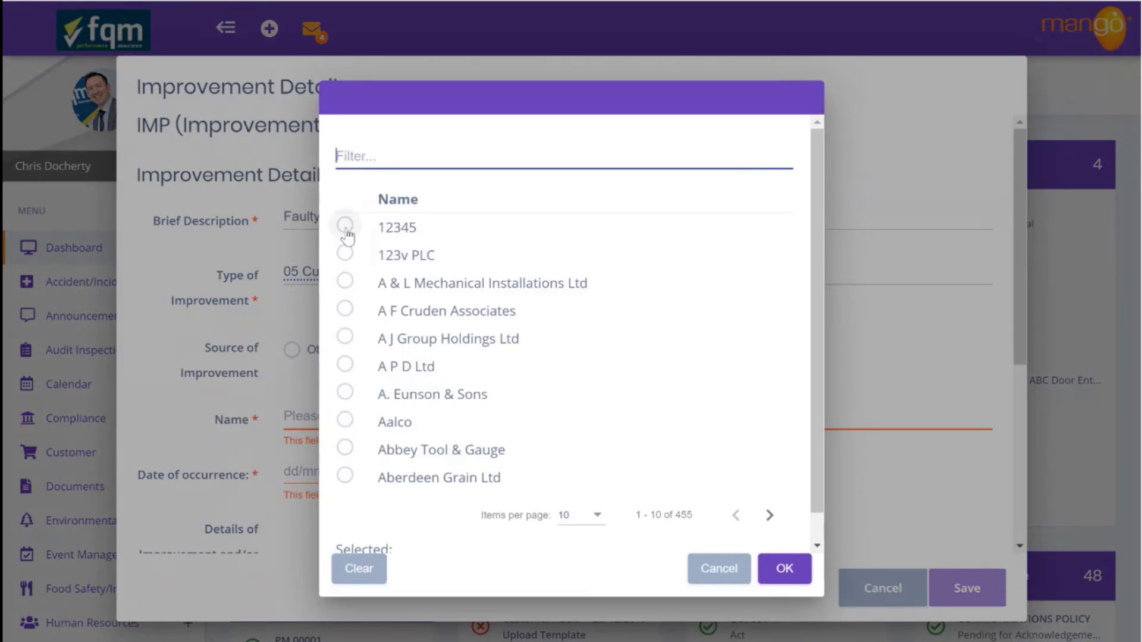
{"action": "left_click", "coordinate": [345, 226]}
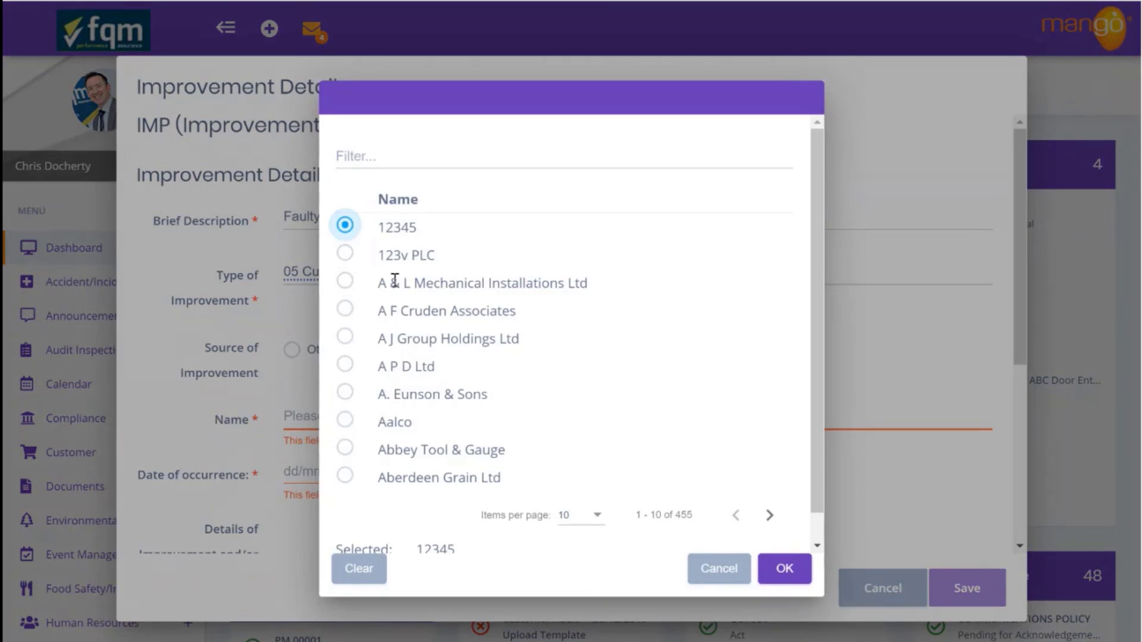
{"action": "left_click", "coordinate": [787, 572]}
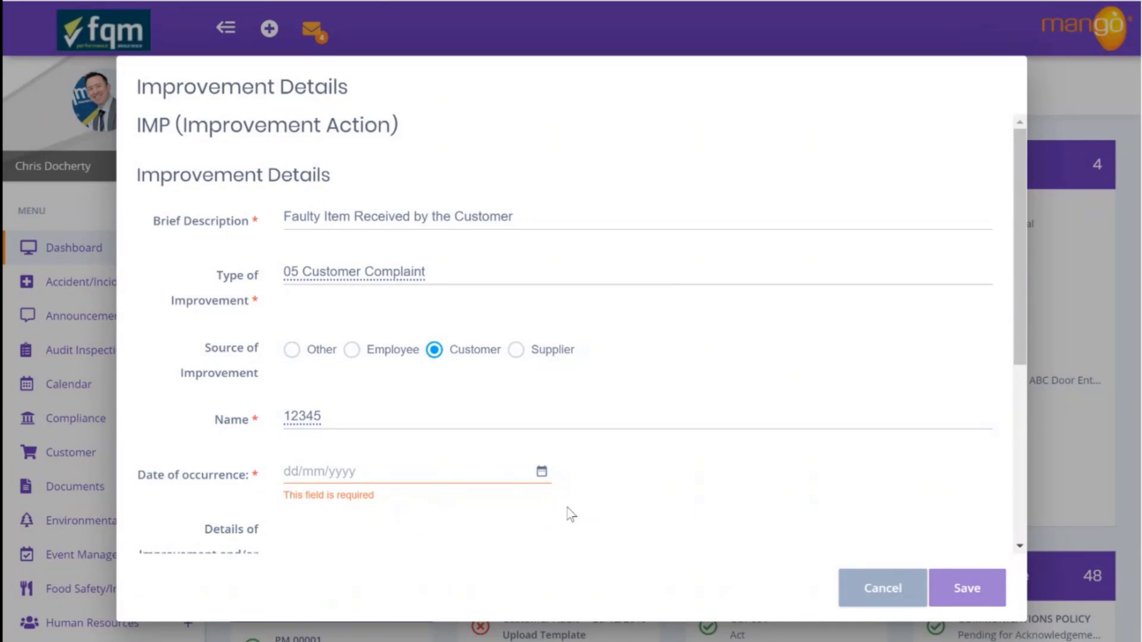
- Date the occurrence 1/05/2020 and enter the details "Customer received item 123456789 from PO XYZ and it is broken and not functioning as should."
{"action": "left_click", "coordinate": [541, 473]}
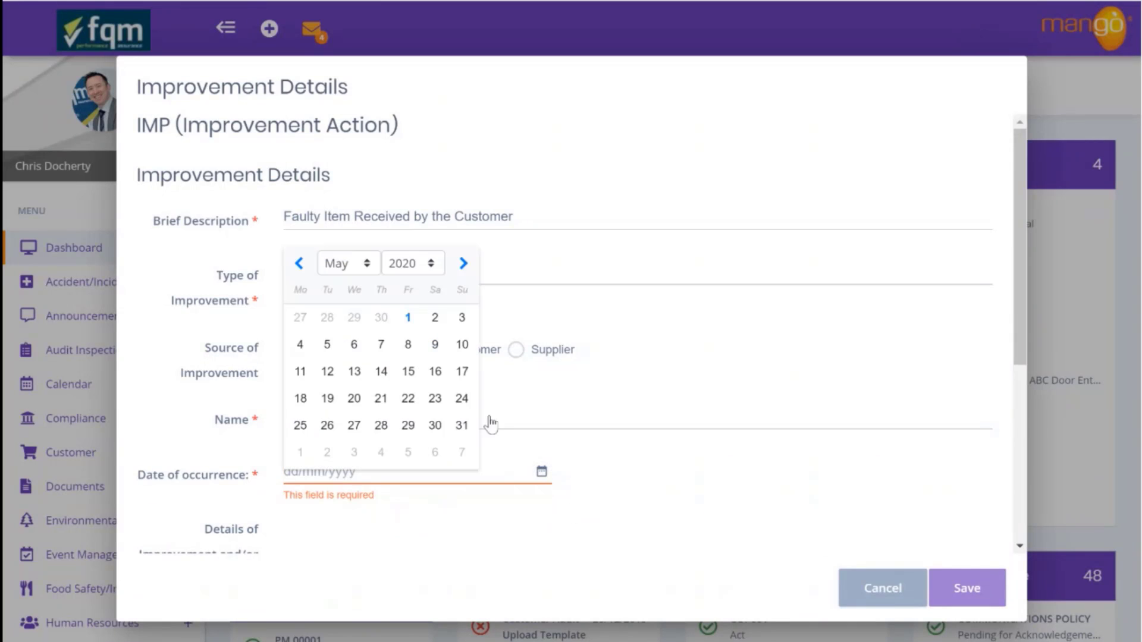
{"action": "left_click", "coordinate": [407, 318]}
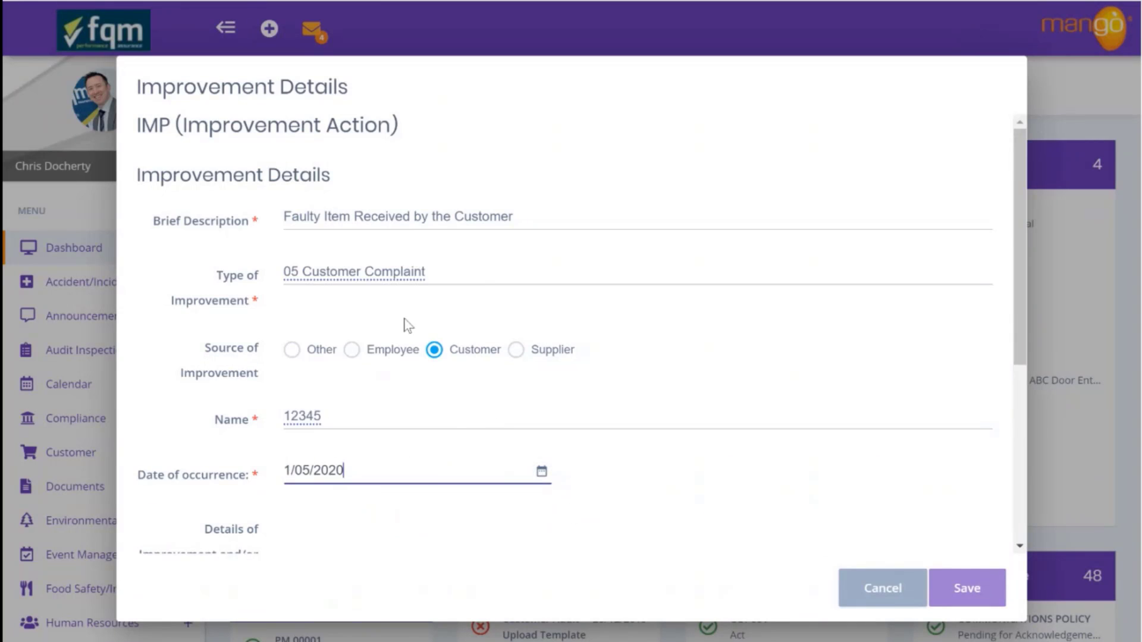
{"action": "scroll", "coordinate": [384, 440], "scroll_direction": "down", "scroll_amount": 3}
{"action": "left_click", "coordinate": [378, 393]}
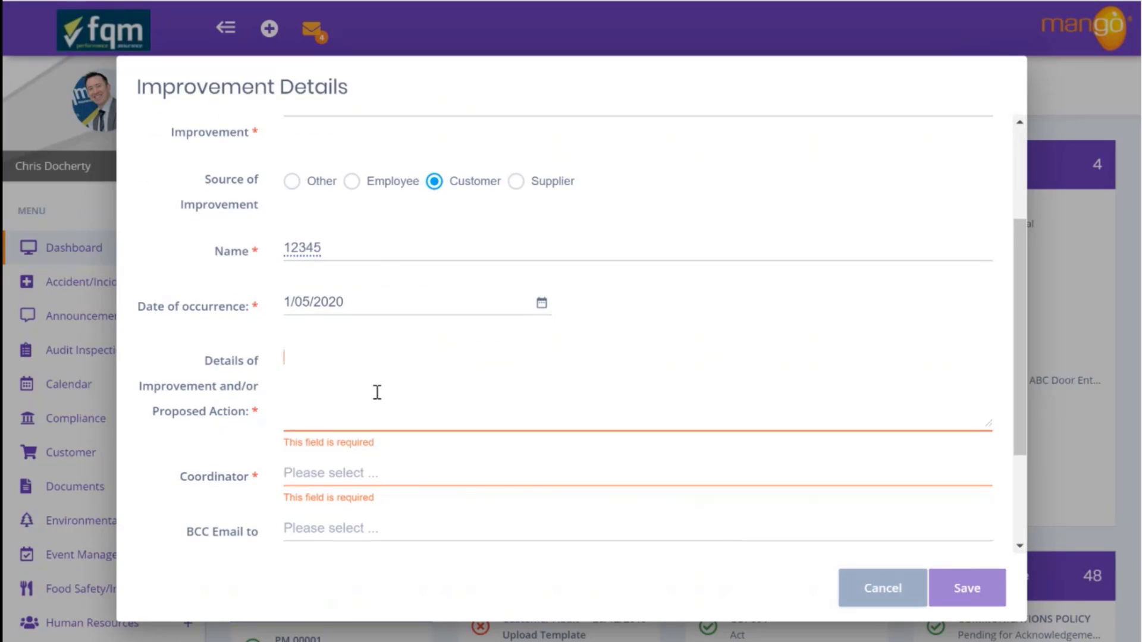
{"action": "type", "text": "C"}
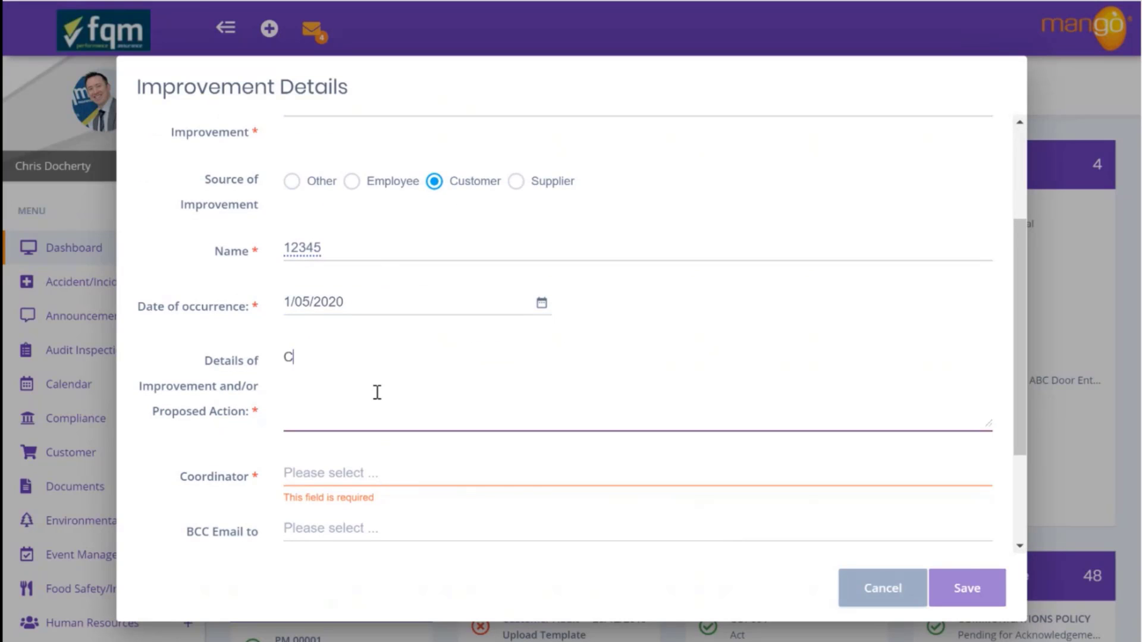
{"action": "type", "text": "ustomer receive"}
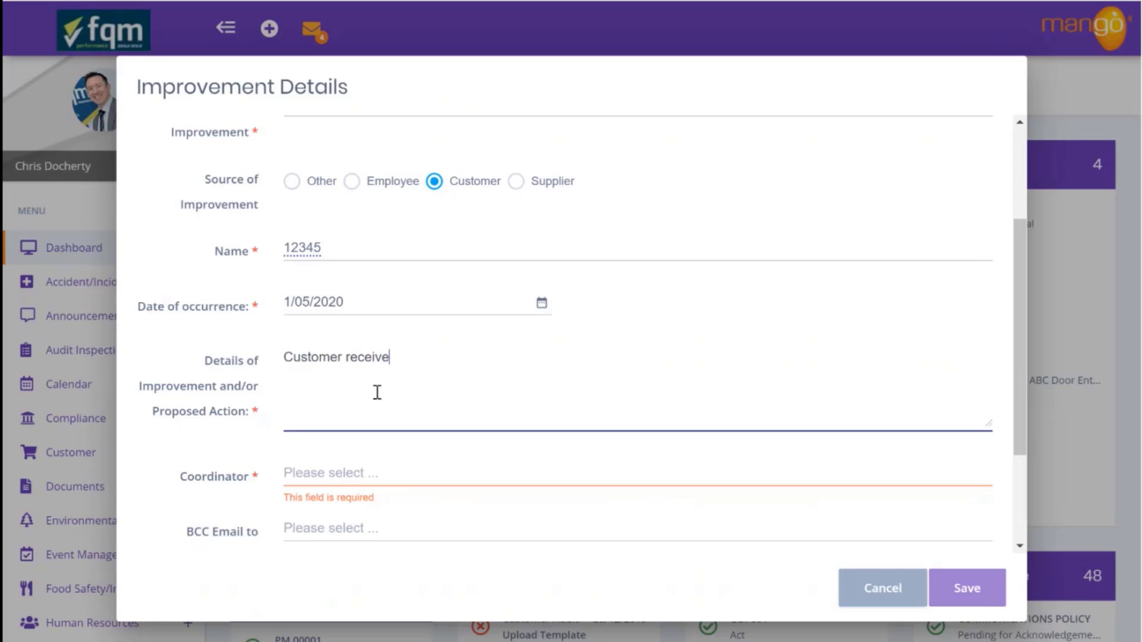
{"action": "type", "text": "d item 12345678"}
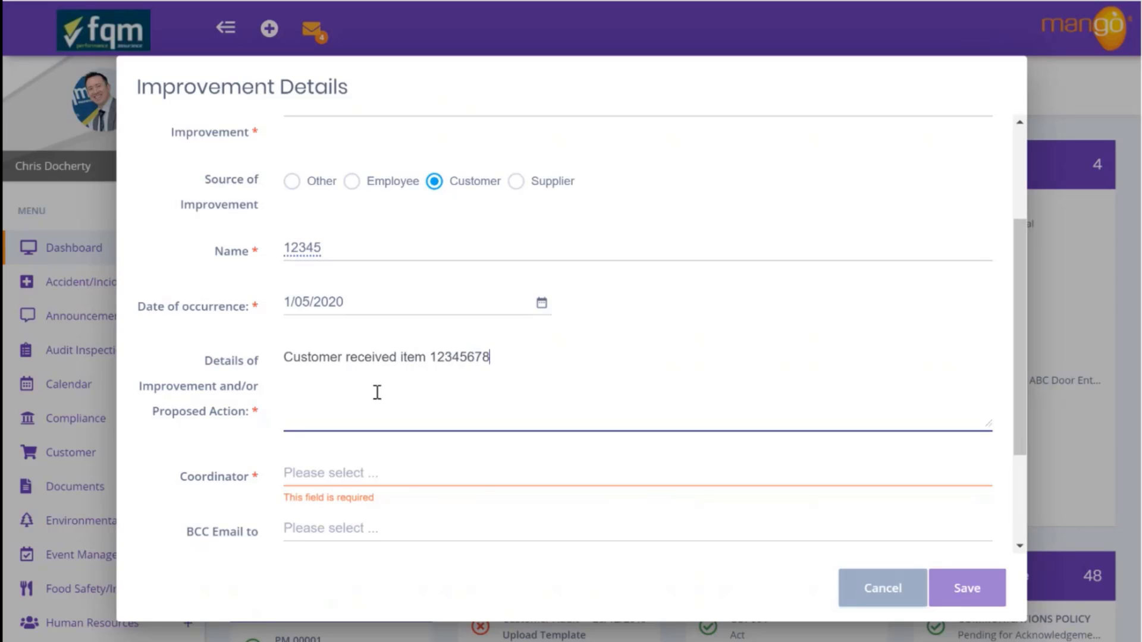
{"action": "type", "text": "9 from PO XYZ and "}
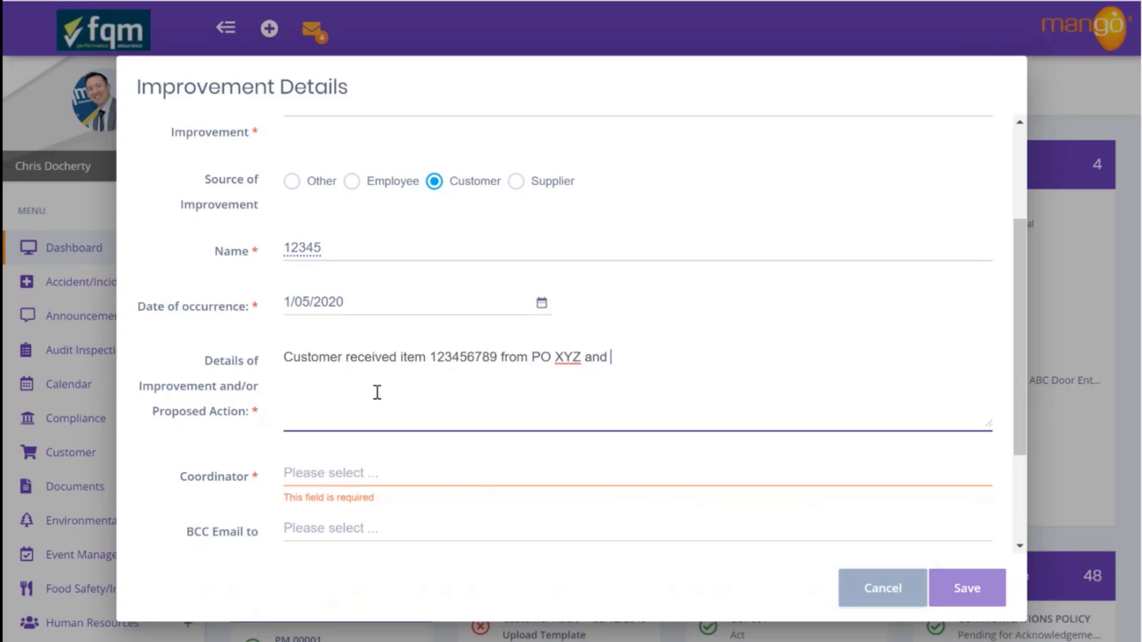
{"action": "type", "text": "it is broken and not f"}
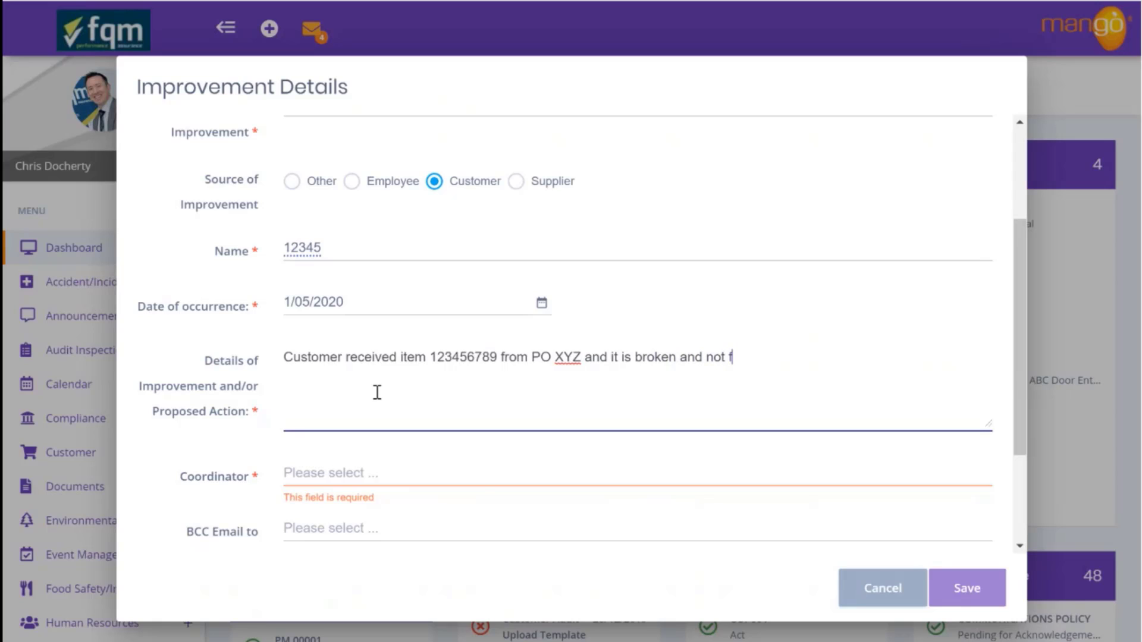
{"action": "type", "text": "unctioning as should."}
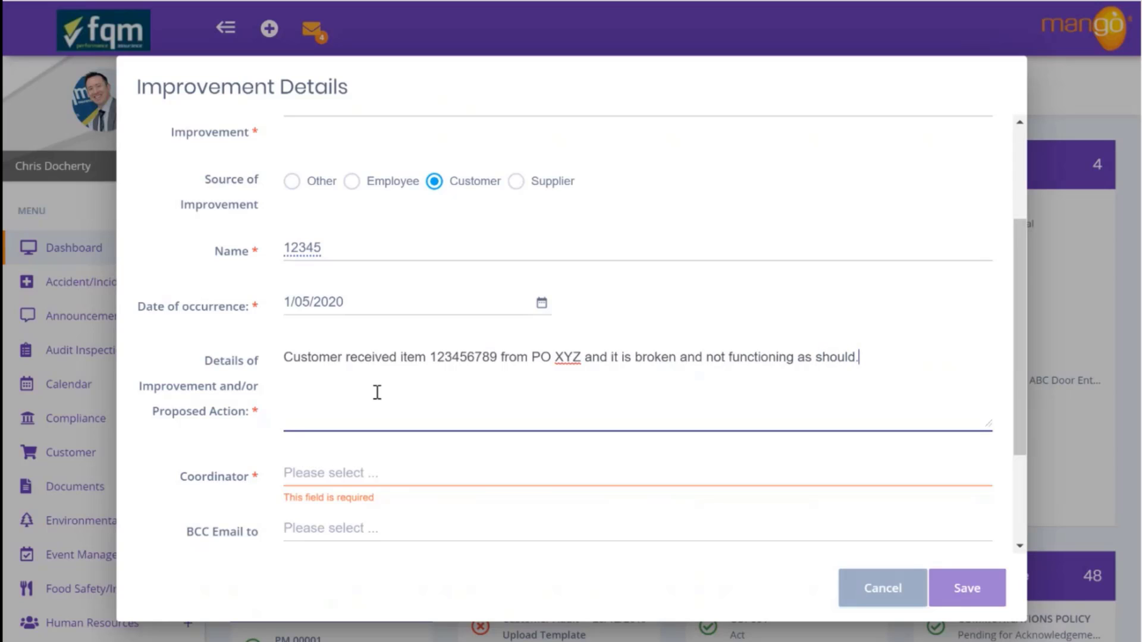
- Assign the signed-in account holder as the coordinator of the improvement
{"action": "left_click", "coordinate": [330, 474]}
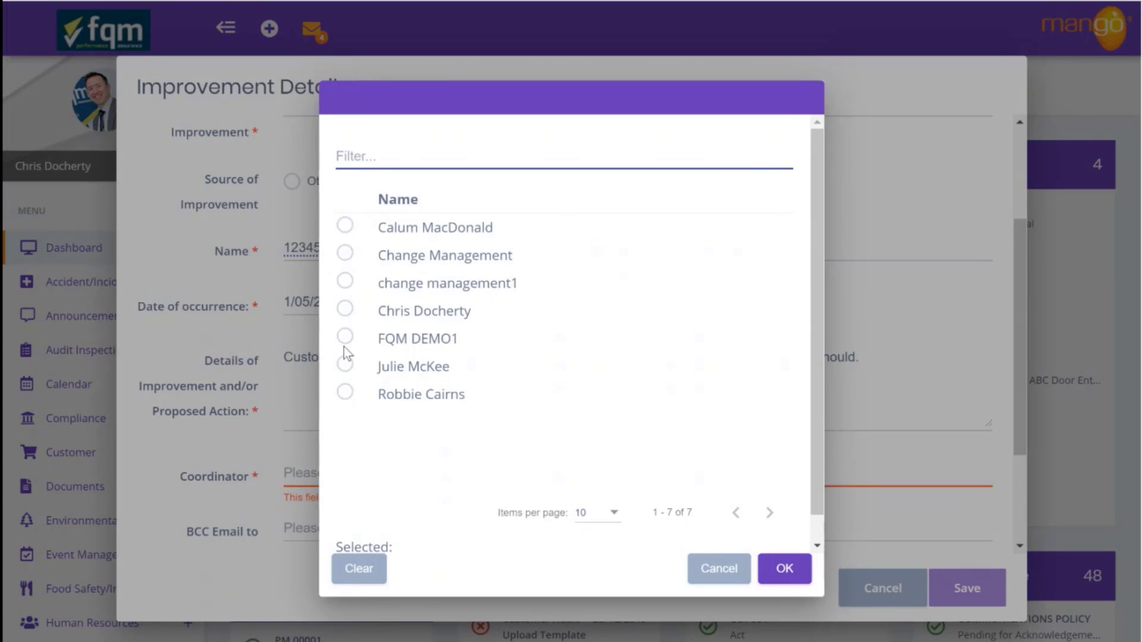
{"action": "left_click", "coordinate": [345, 310]}
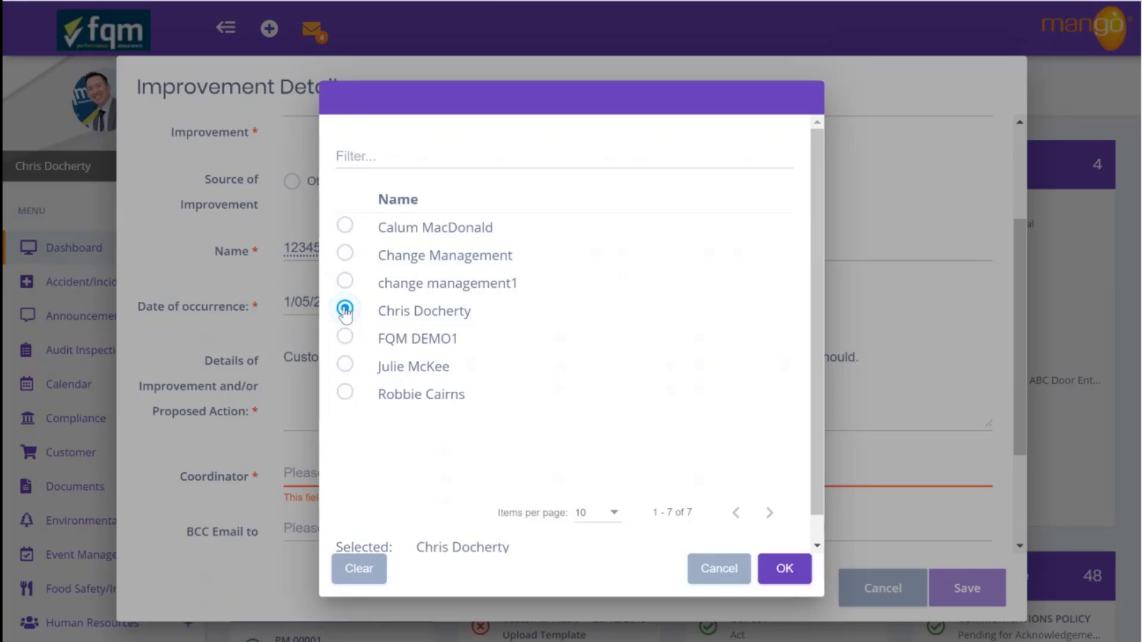
{"action": "left_click", "coordinate": [784, 569]}
- Add the Operations and HR employees as BCC email recipients and save the improvement report
{"action": "scroll", "coordinate": [604, 484], "scroll_direction": "down", "scroll_amount": 3}
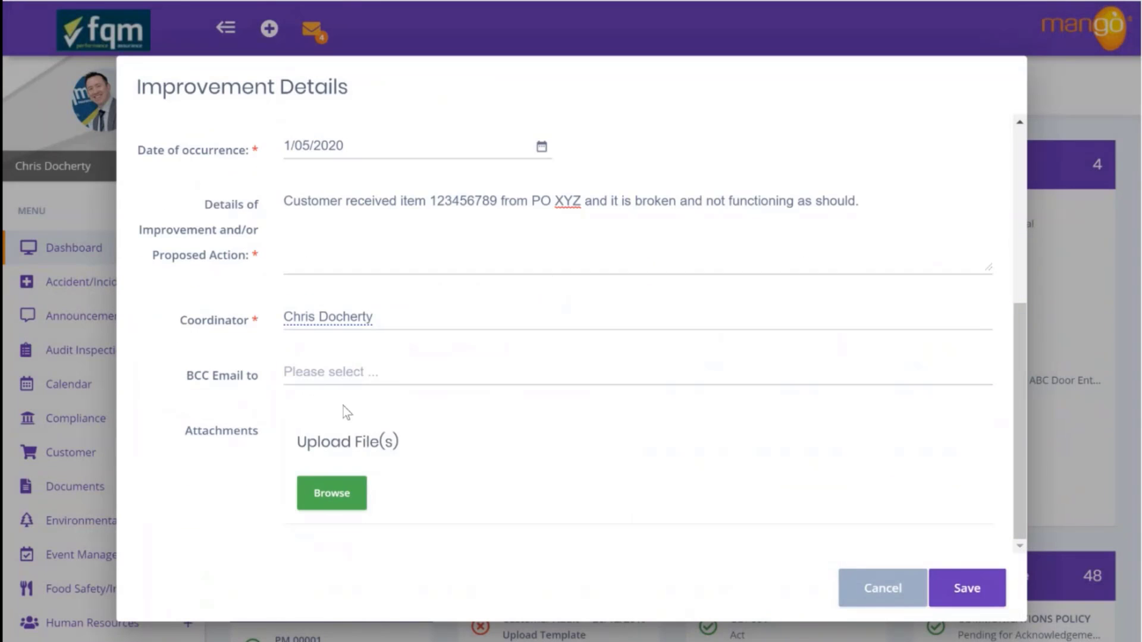
{"action": "left_click", "coordinate": [320, 371]}
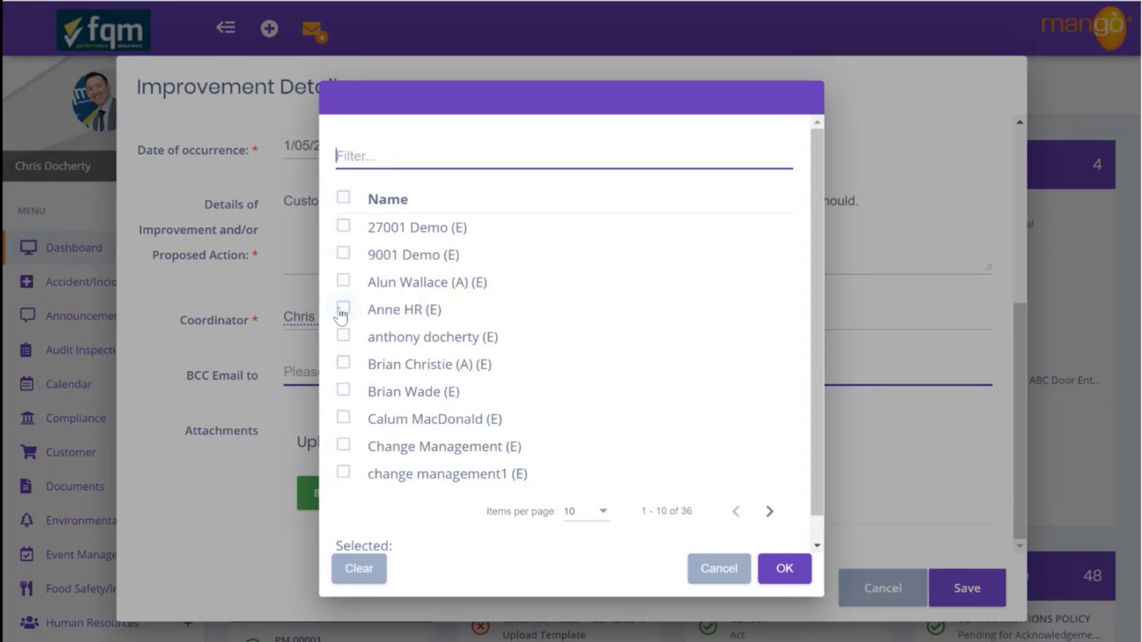
{"action": "type", "text": "operation"}
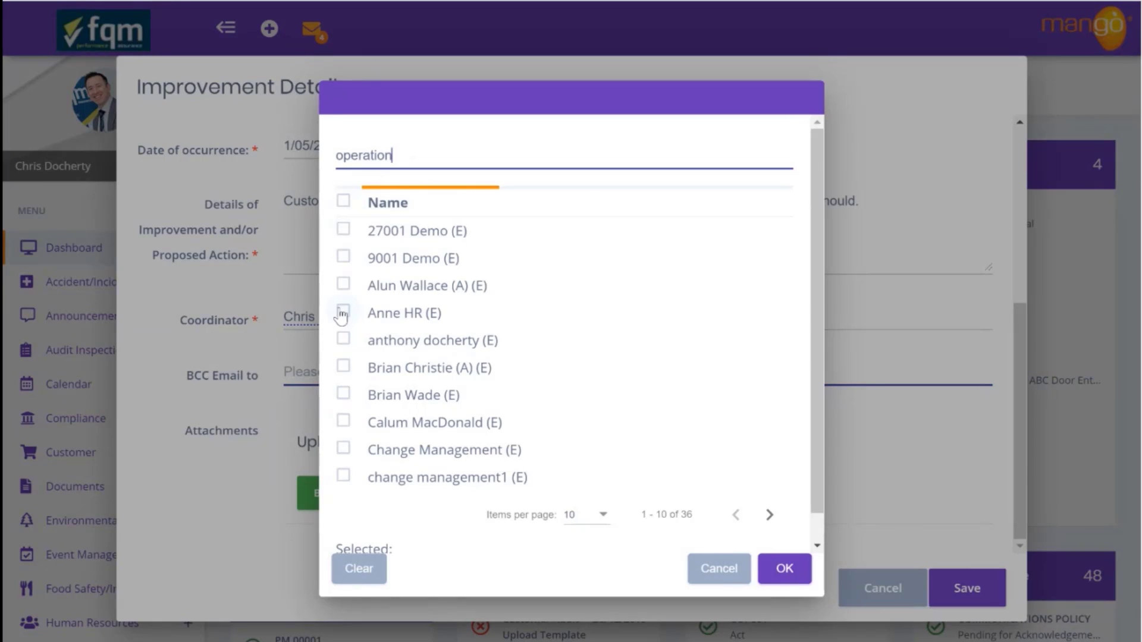
{"action": "left_click", "coordinate": [343, 225]}
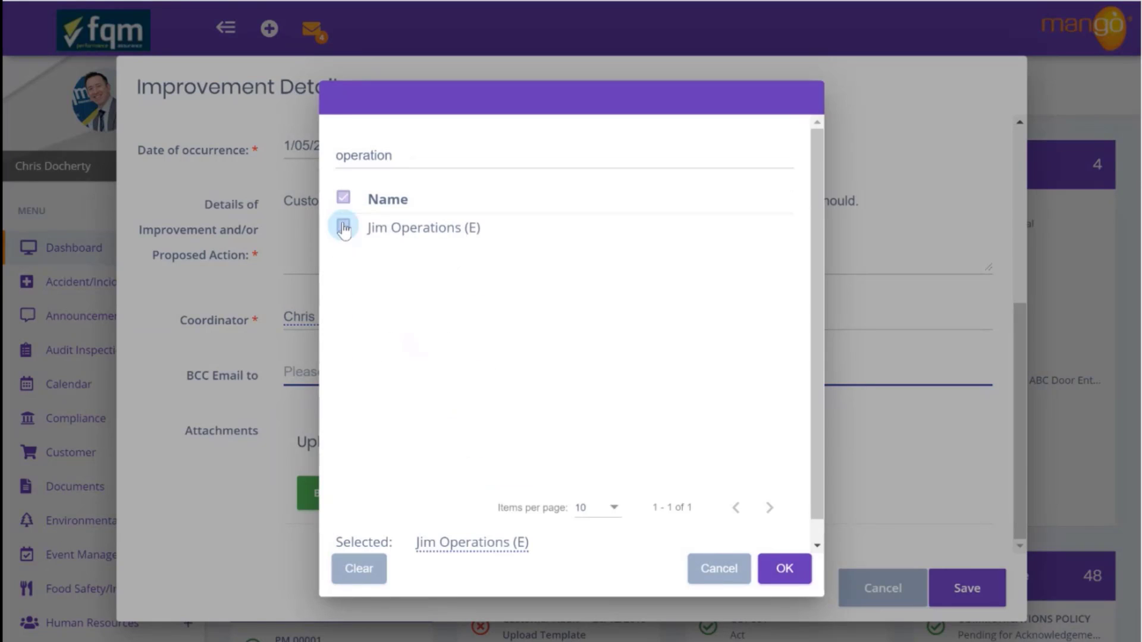
{"action": "double_click", "coordinate": [397, 158]}
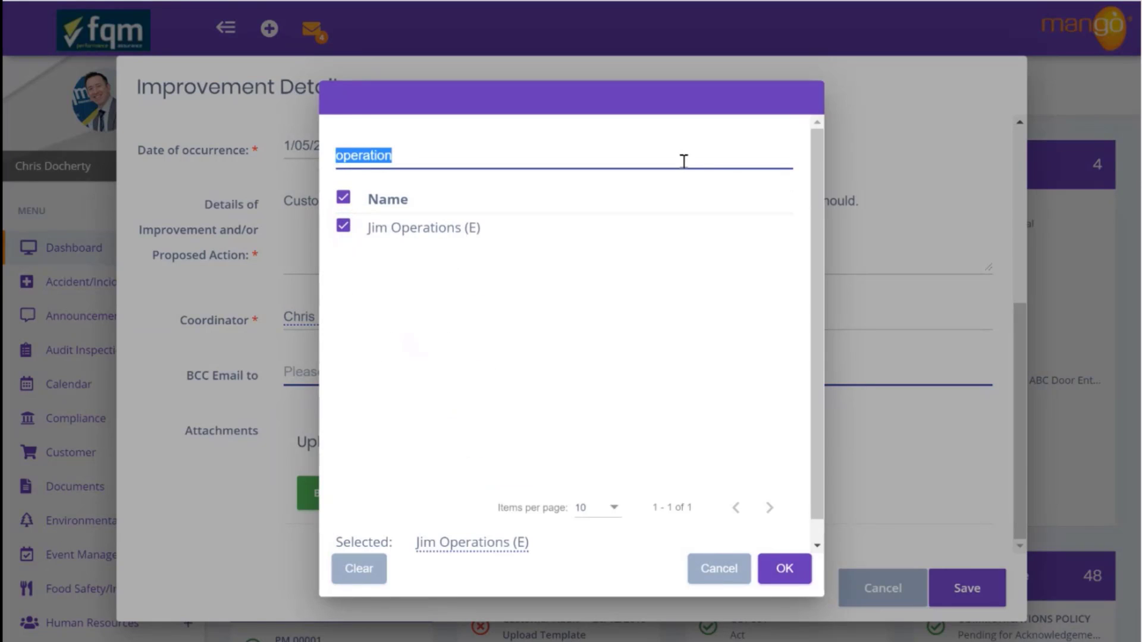
{"action": "type", "text": "ann"}
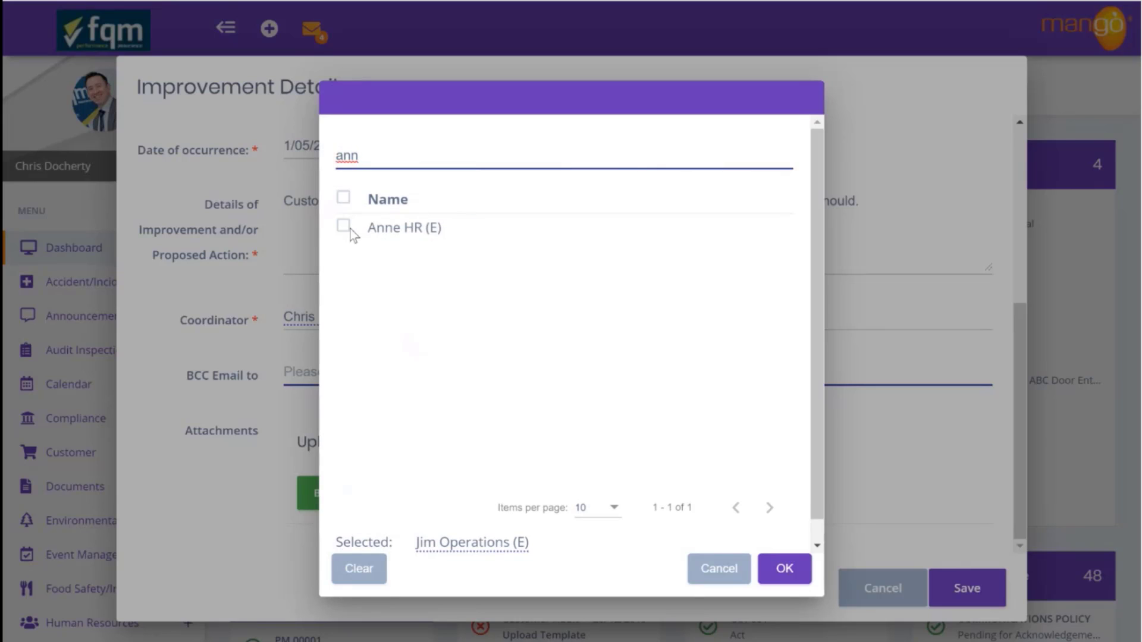
{"action": "left_click", "coordinate": [344, 228]}
{"action": "left_click", "coordinate": [791, 571]}
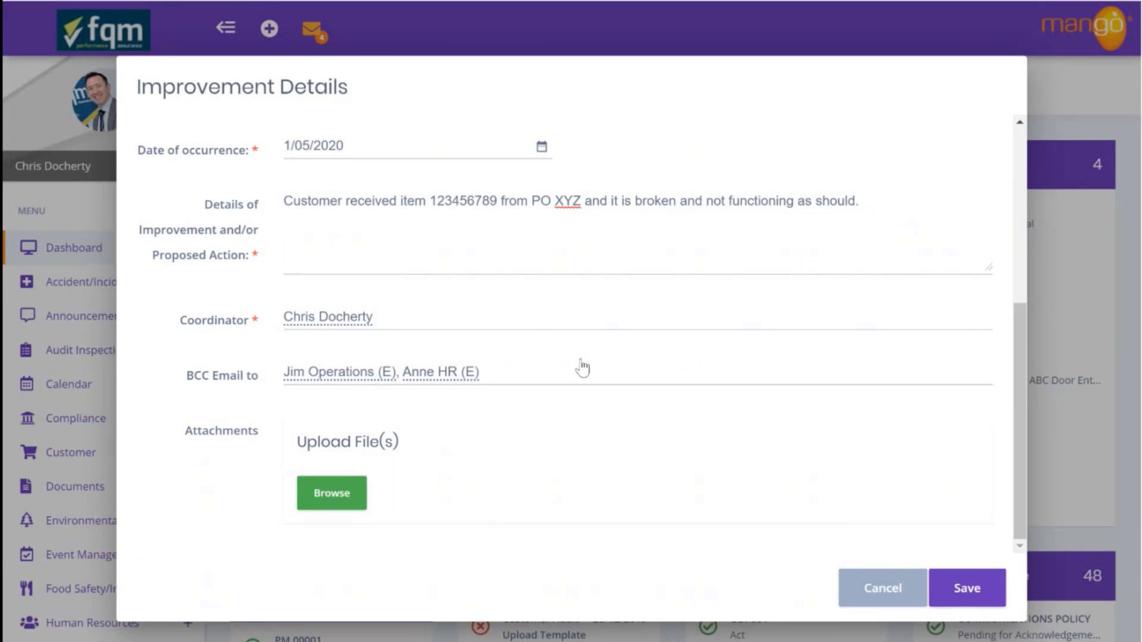
{"action": "left_click", "coordinate": [963, 587]}
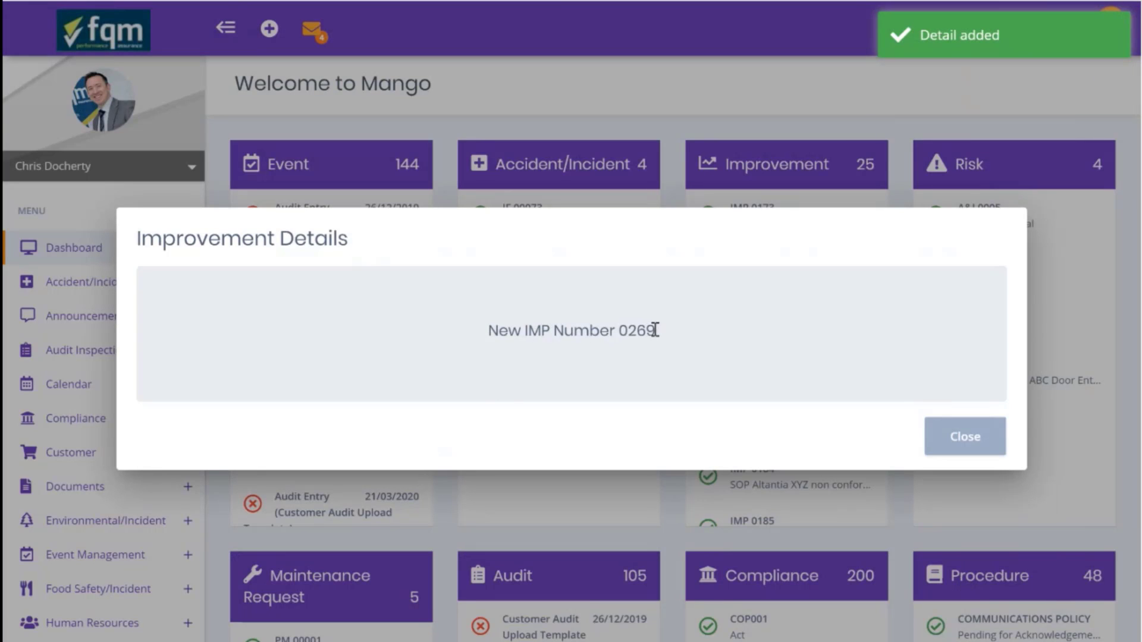
{"action": "left_click", "coordinate": [961, 436]}
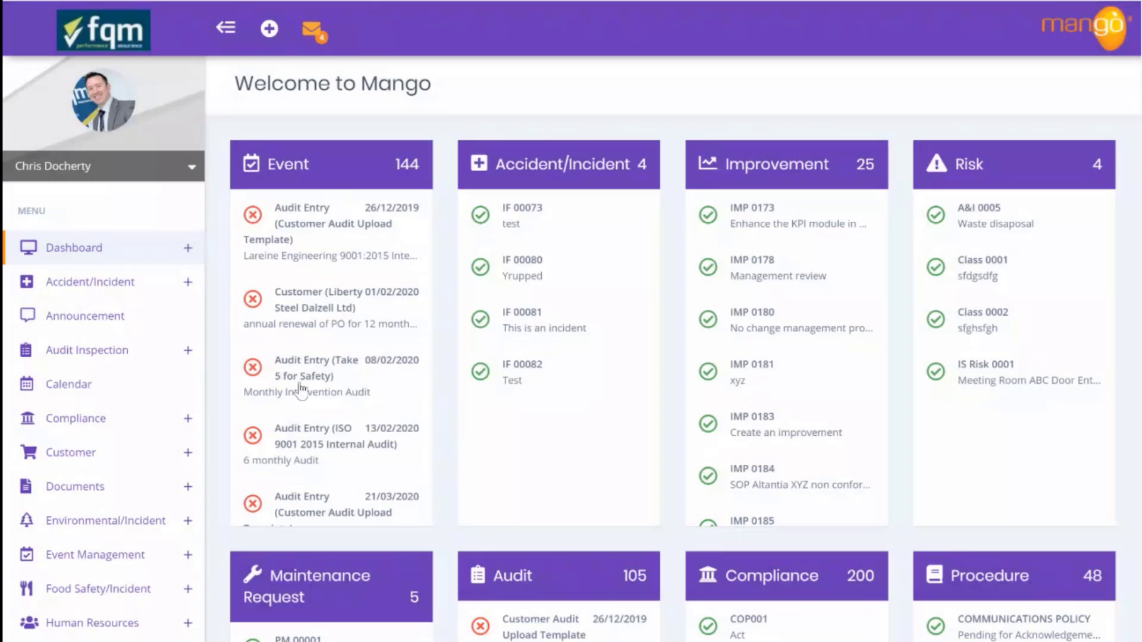
- Open the register of the Improvement module to view the reported improvements
{"action": "scroll", "coordinate": [143, 390], "scroll_direction": "down", "scroll_amount": 3}
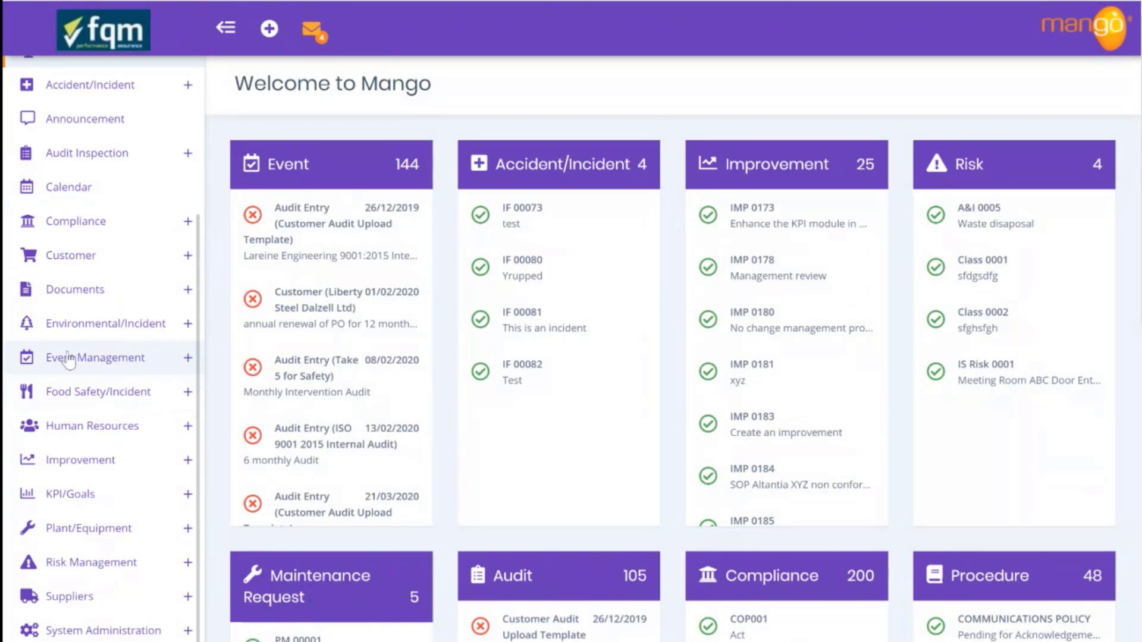
{"action": "left_click", "coordinate": [179, 467]}
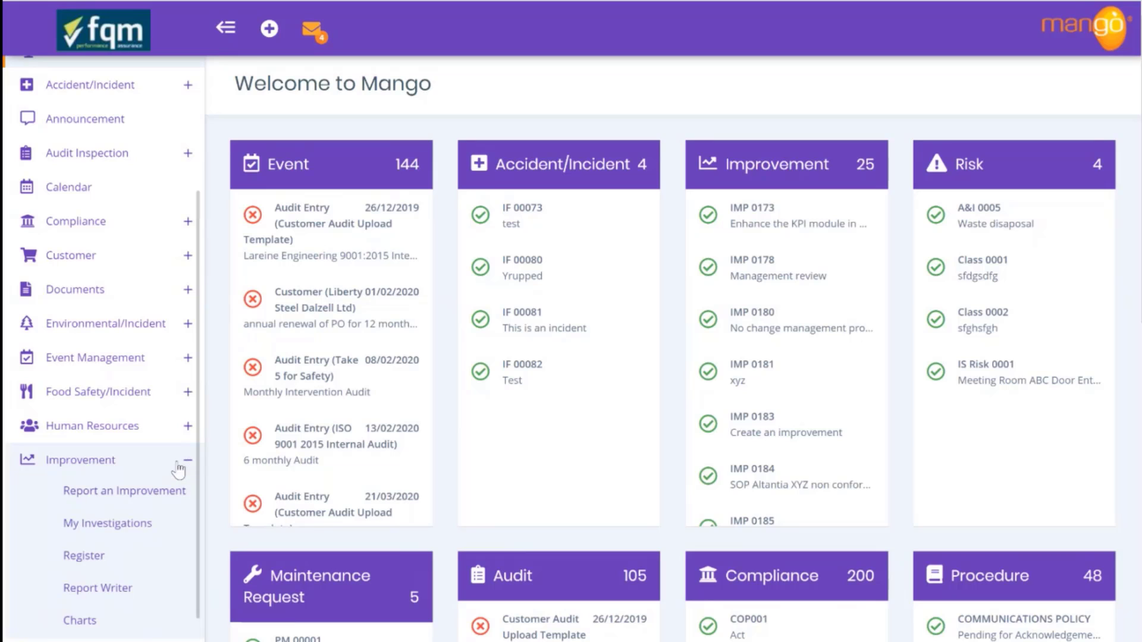
{"action": "left_click", "coordinate": [88, 559]}
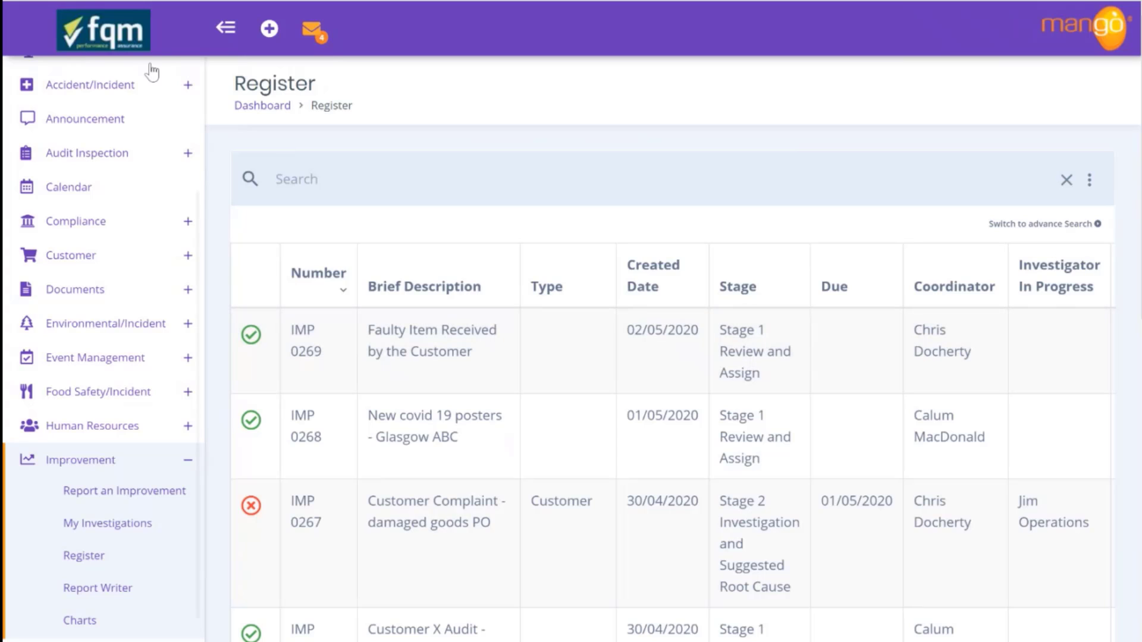
- Return to the dashboard and open the improvement "Faulty Item Received by the Customer" for editing
{"action": "left_click", "coordinate": [113, 34]}
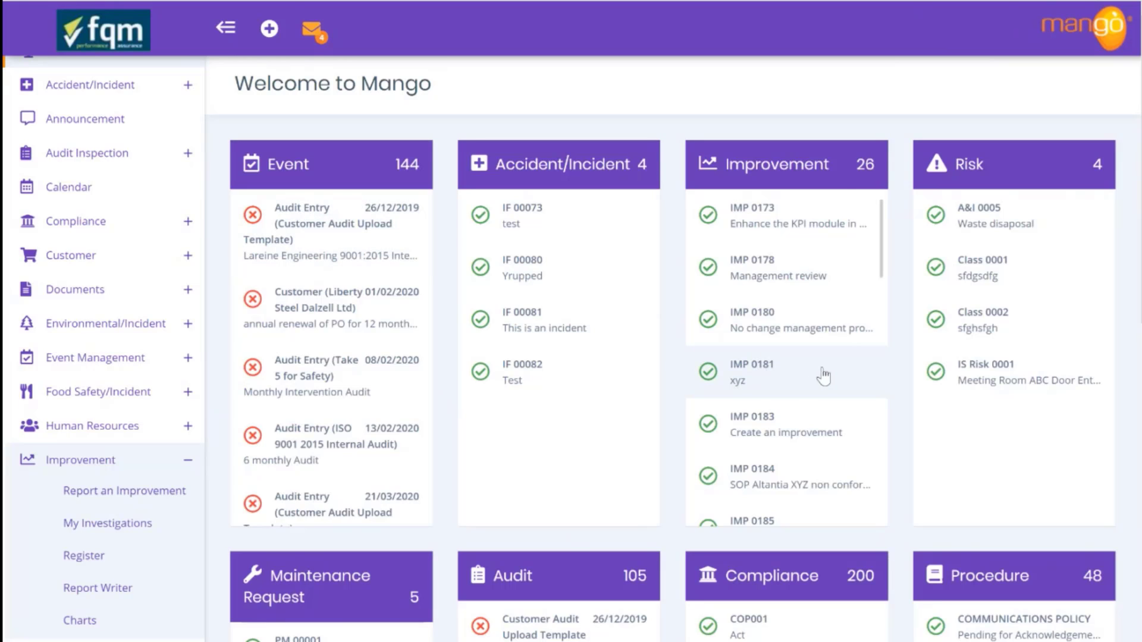
{"action": "scroll", "coordinate": [818, 376], "scroll_direction": "down", "scroll_amount": 10}
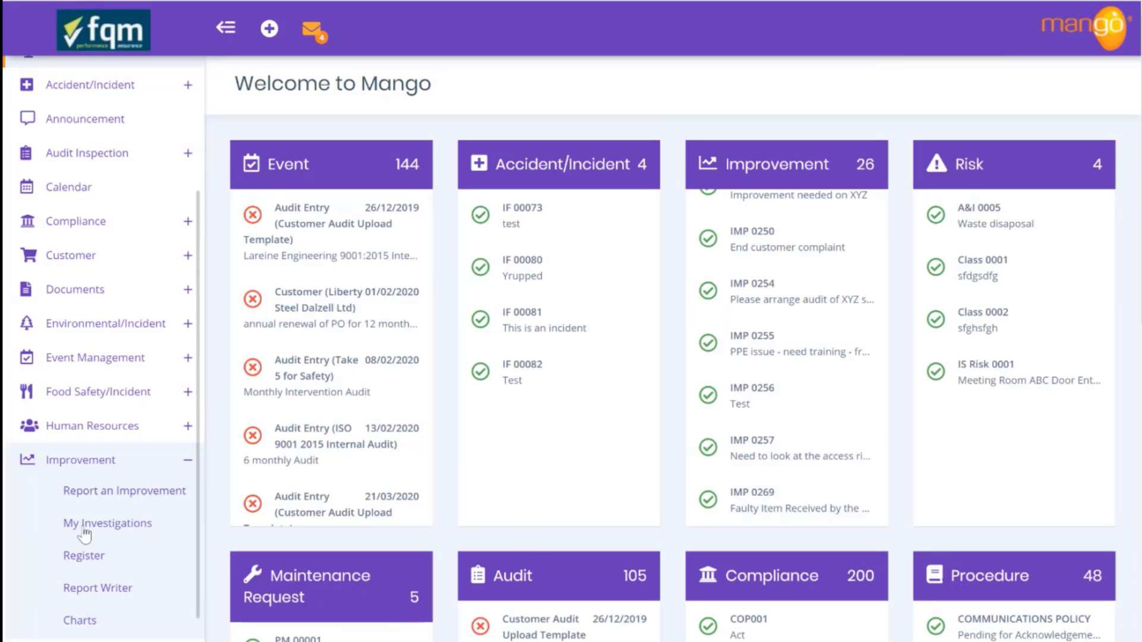
{"action": "left_click", "coordinate": [775, 509]}
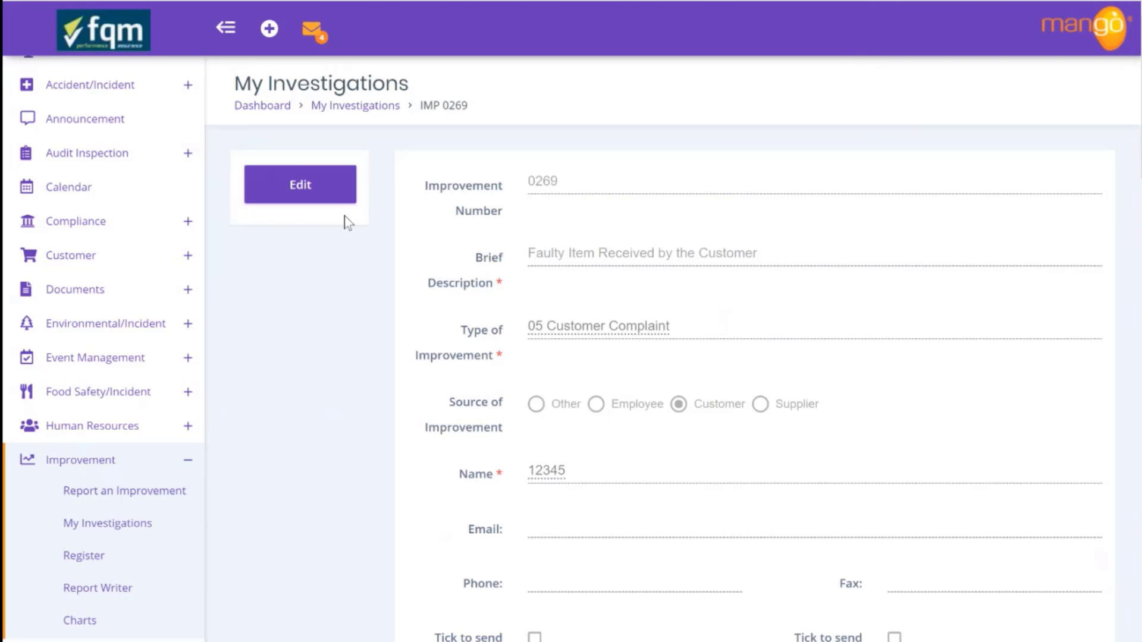
{"action": "left_click", "coordinate": [305, 191]}
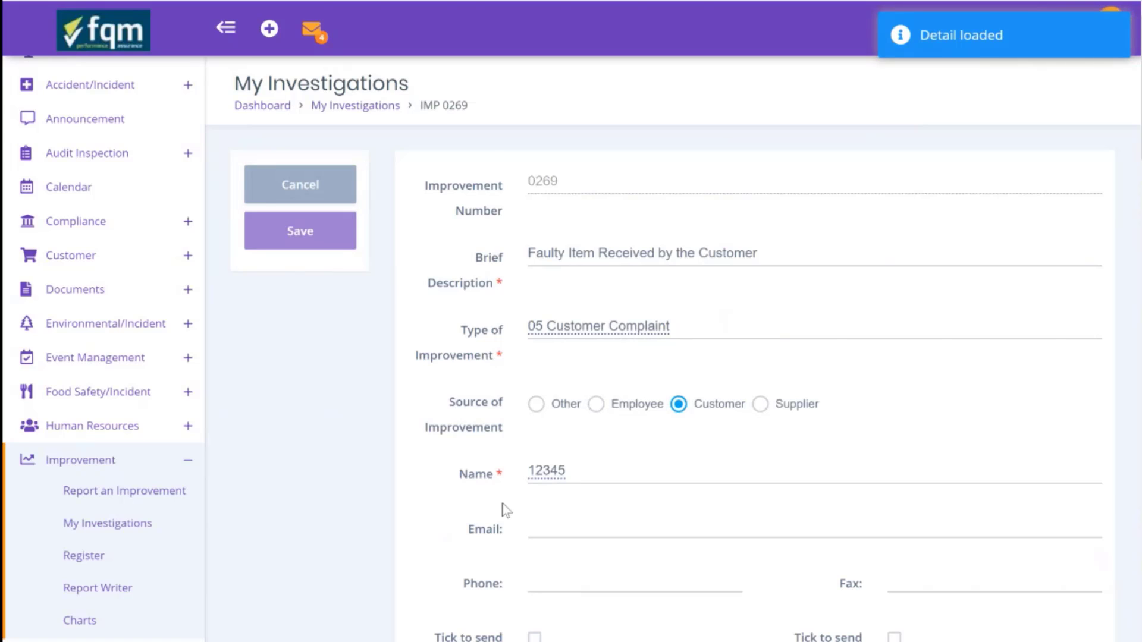
- Add the line "PO included 100 of XYZ" to the details of the improvement
{"action": "scroll", "coordinate": [506, 511], "scroll_direction": "down", "scroll_amount": 2}
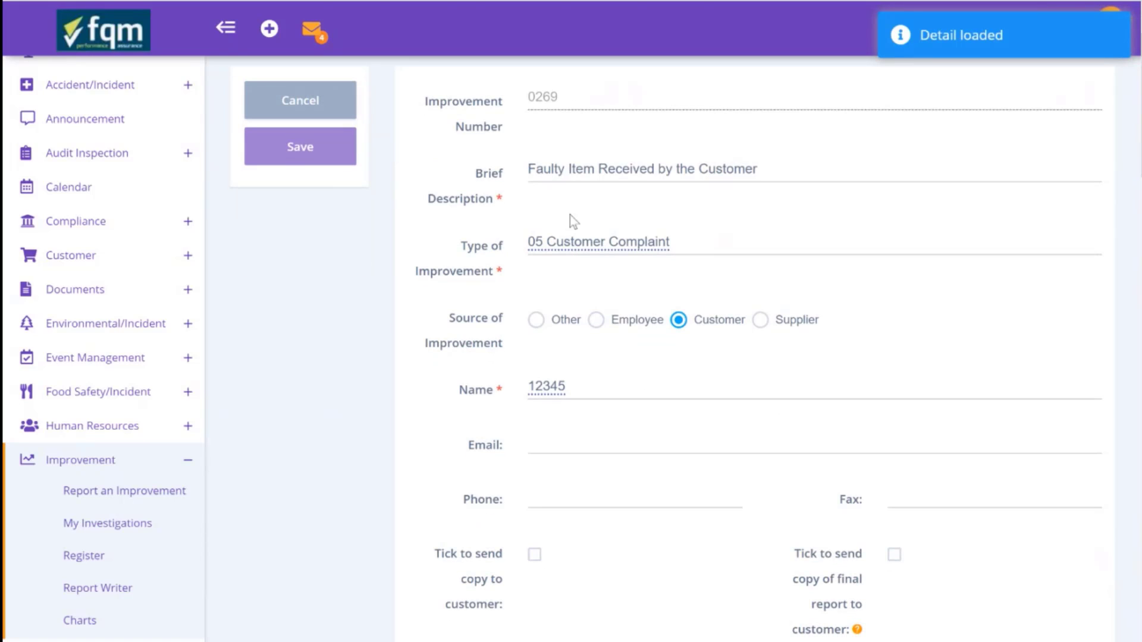
{"action": "left_click", "coordinate": [774, 173]}
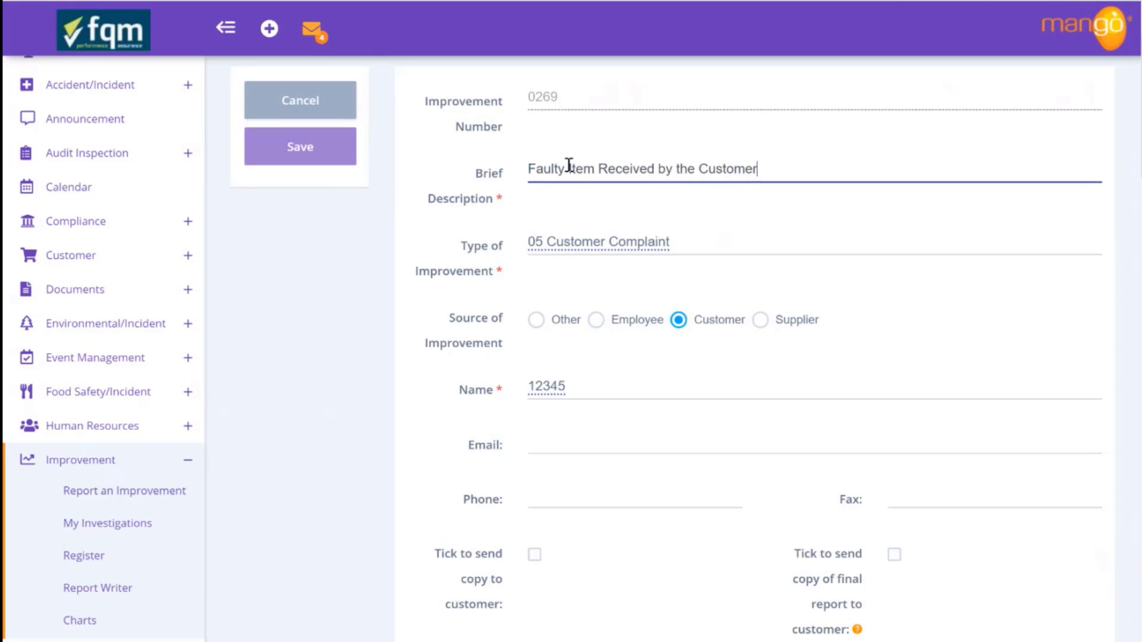
{"action": "scroll", "coordinate": [667, 435], "scroll_direction": "down", "scroll_amount": 2}
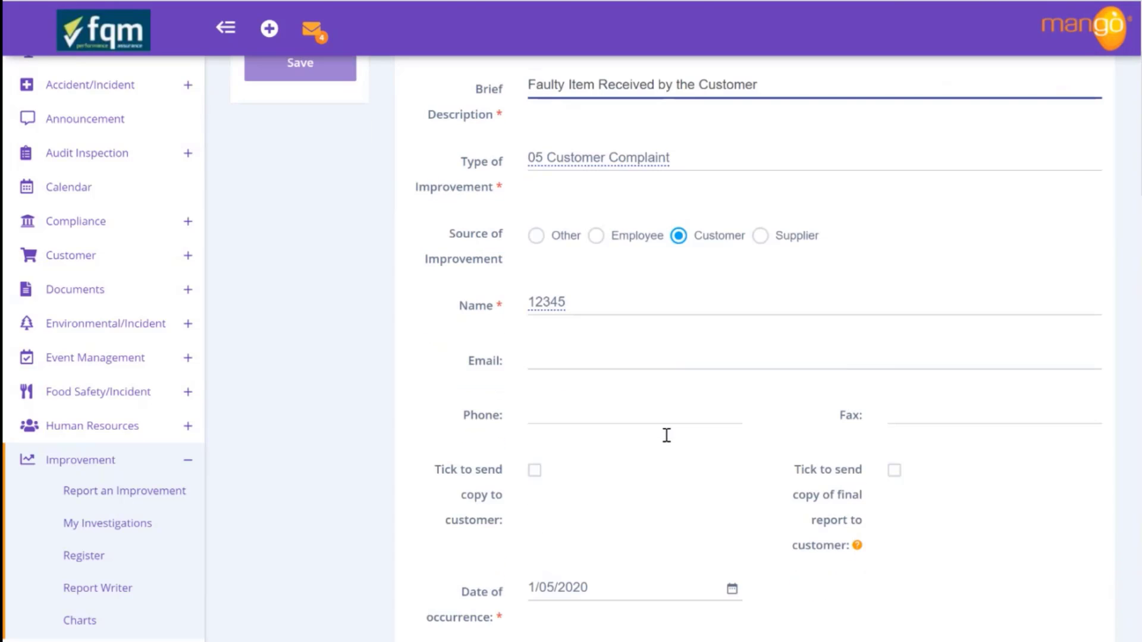
{"action": "scroll", "coordinate": [667, 437], "scroll_direction": "down", "scroll_amount": 6}
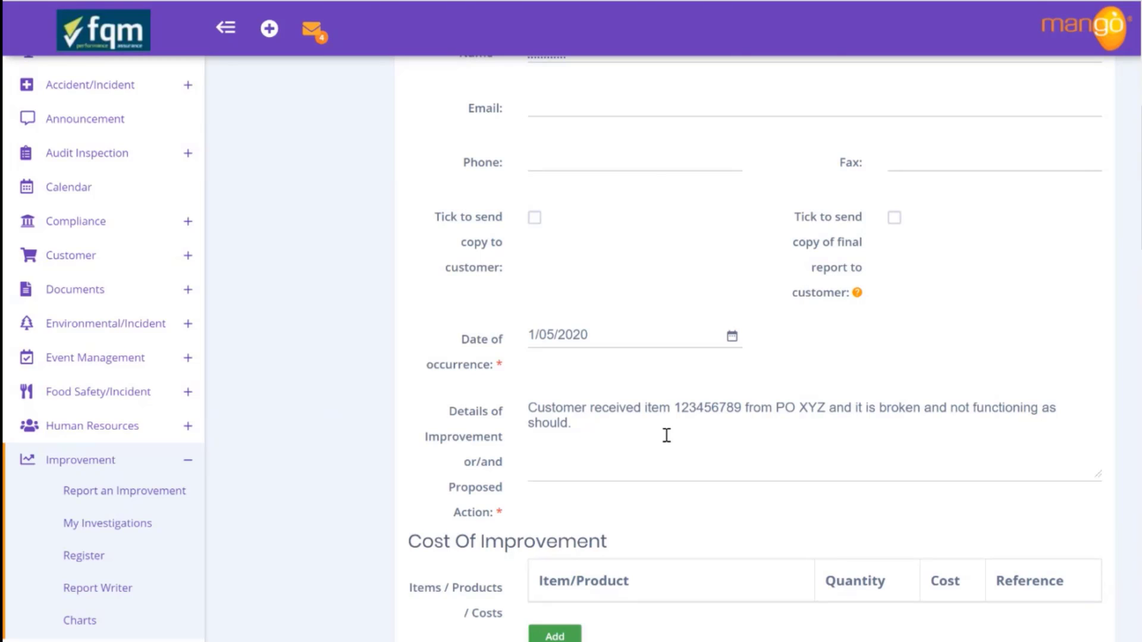
{"action": "scroll", "coordinate": [666, 435], "scroll_direction": "down", "scroll_amount": 6}
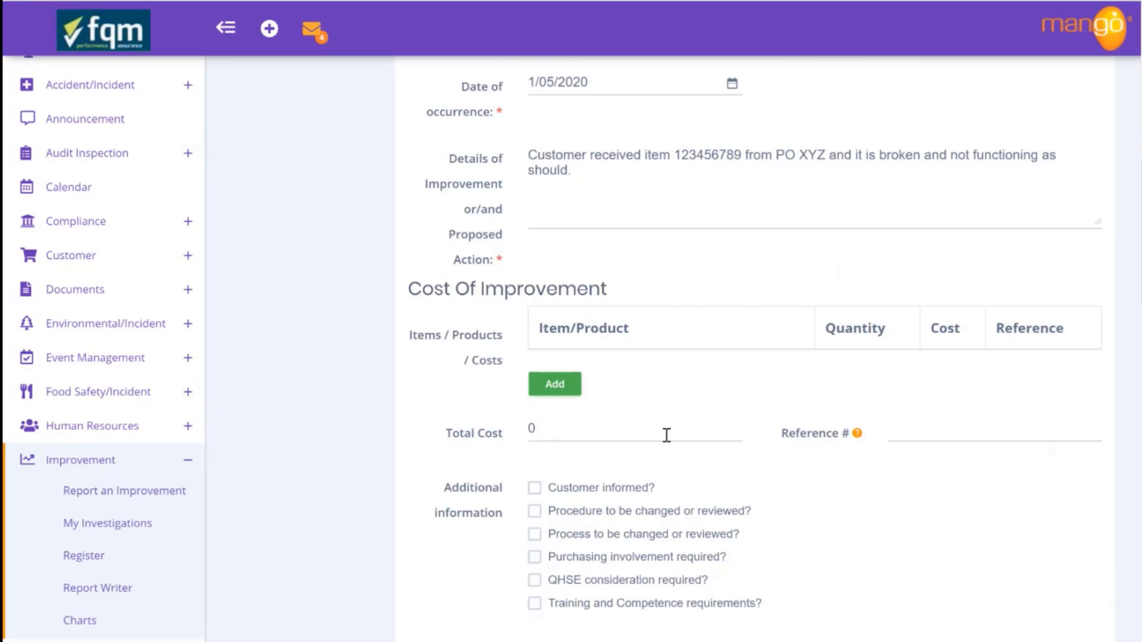
{"action": "left_click", "coordinate": [605, 169]}
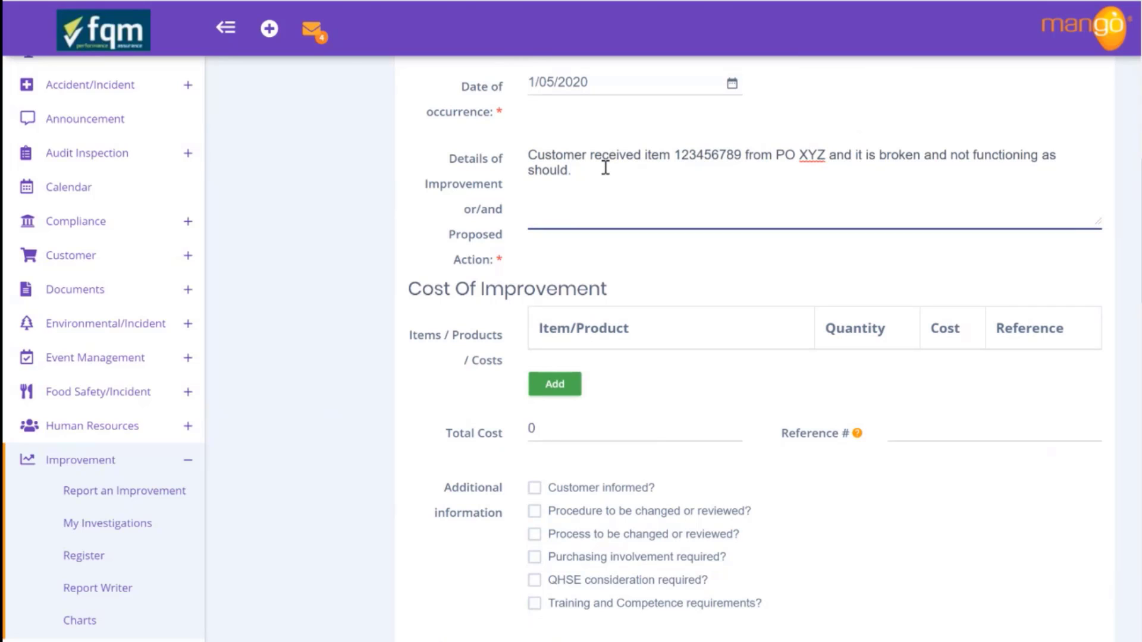
{"action": "key", "text": "Return"}
{"action": "type", "text": "PO included 100 of XYZ"}
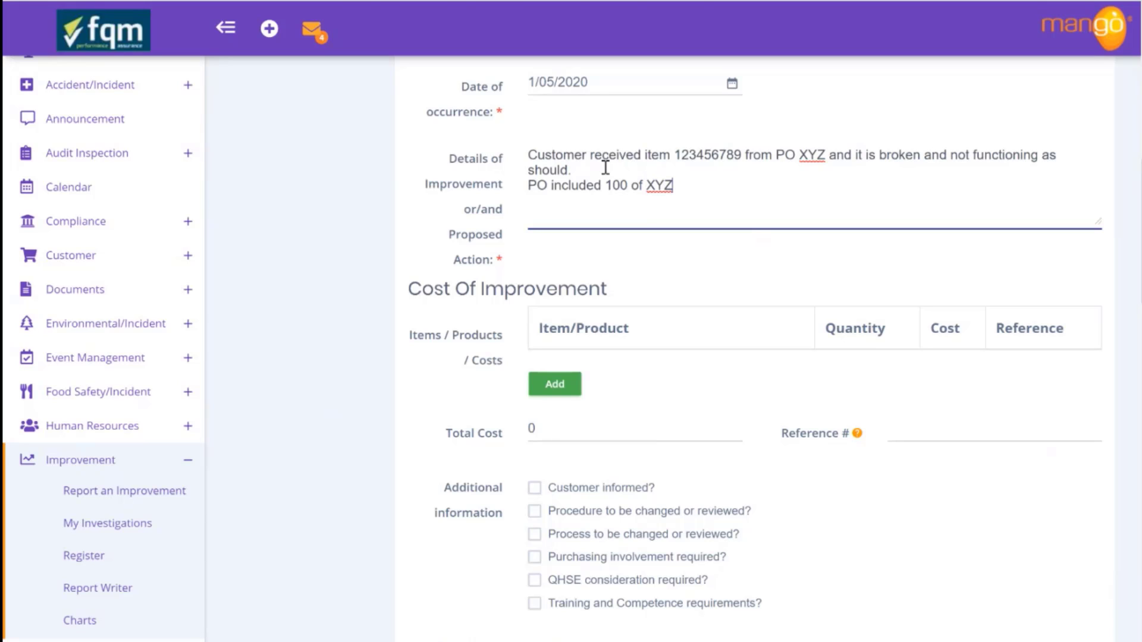
- Add a cost line for item "0.9 x £10.50 - Cloth - 900" with quantity 100 and reference "PO XYZ"
{"action": "left_click", "coordinate": [561, 388]}
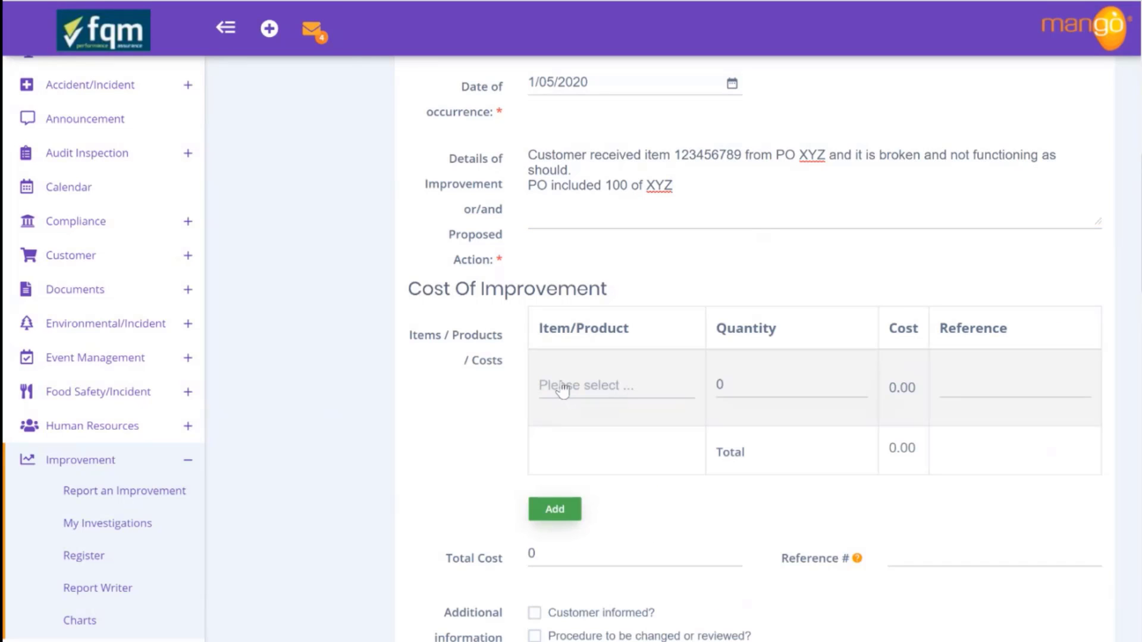
{"action": "left_click", "coordinate": [595, 386]}
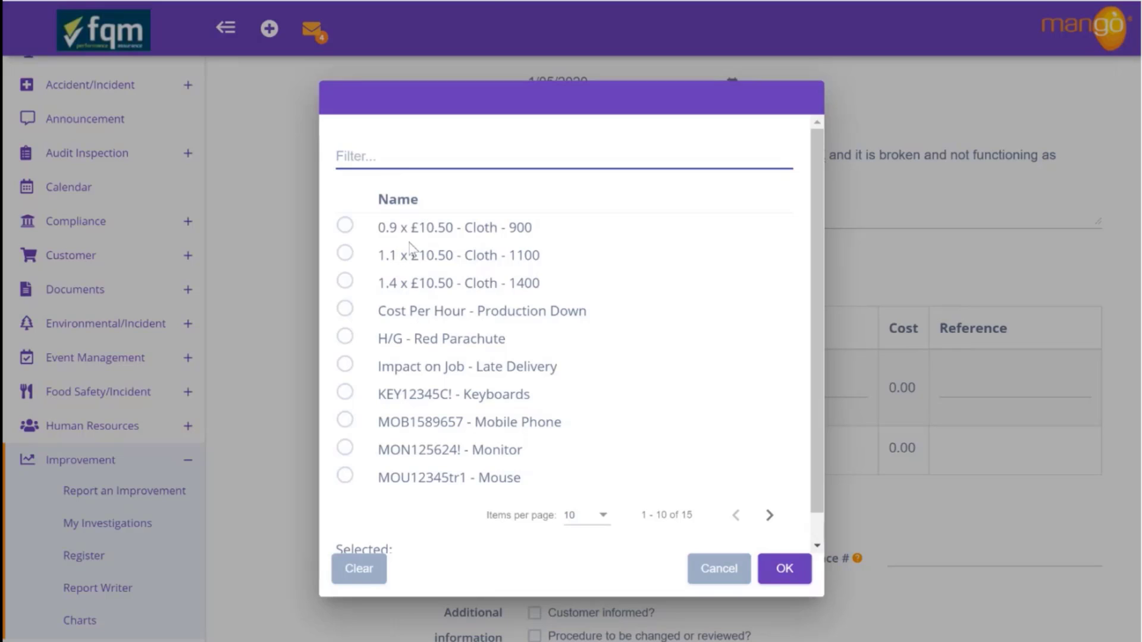
{"action": "left_click", "coordinate": [346, 227]}
{"action": "left_click", "coordinate": [793, 572]}
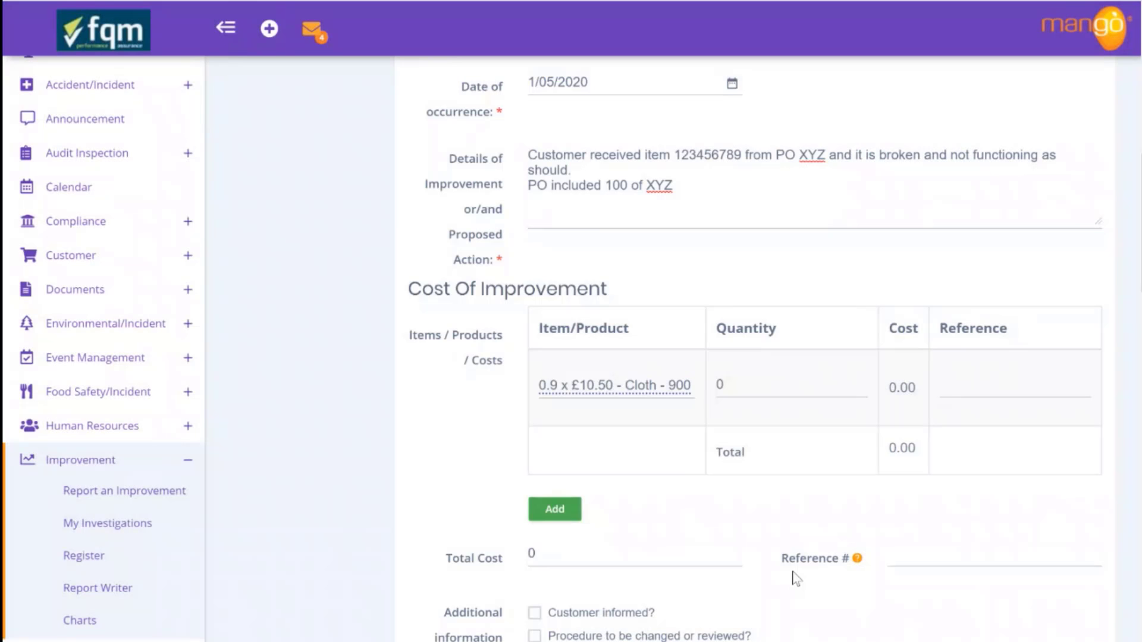
{"action": "left_click", "coordinate": [747, 386]}
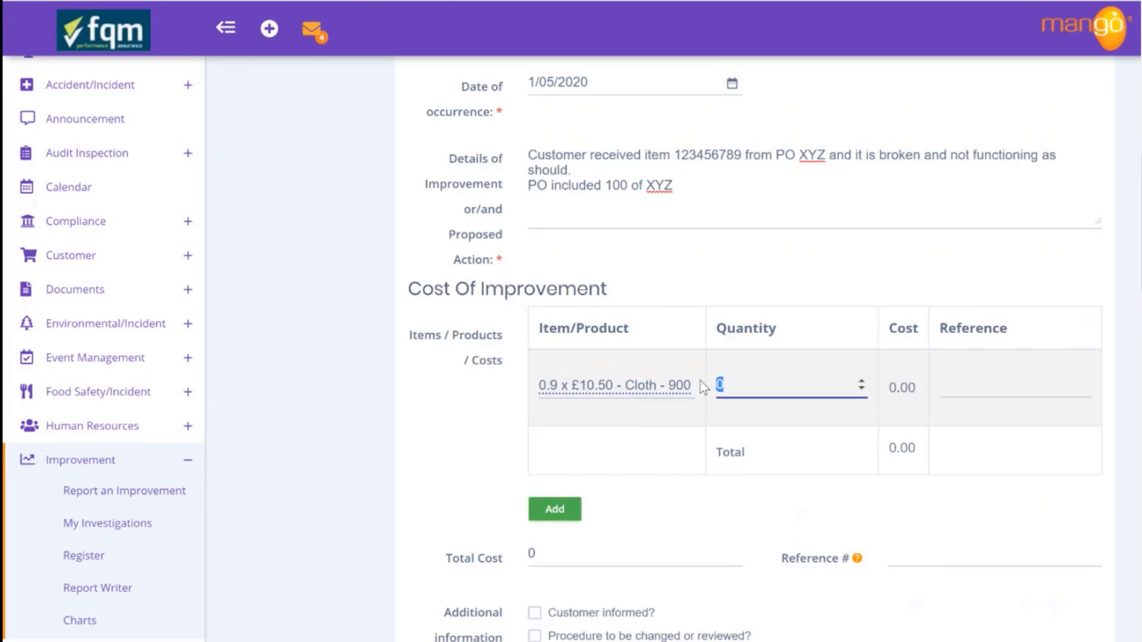
{"action": "type", "text": "100"}
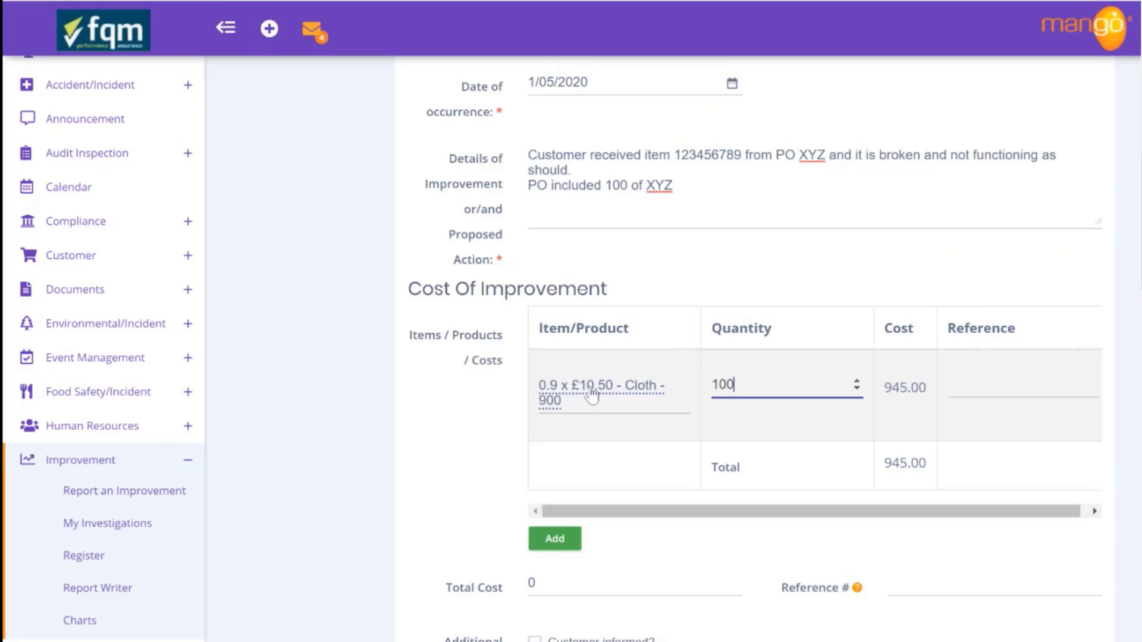
{"action": "left_click", "coordinate": [961, 388]}
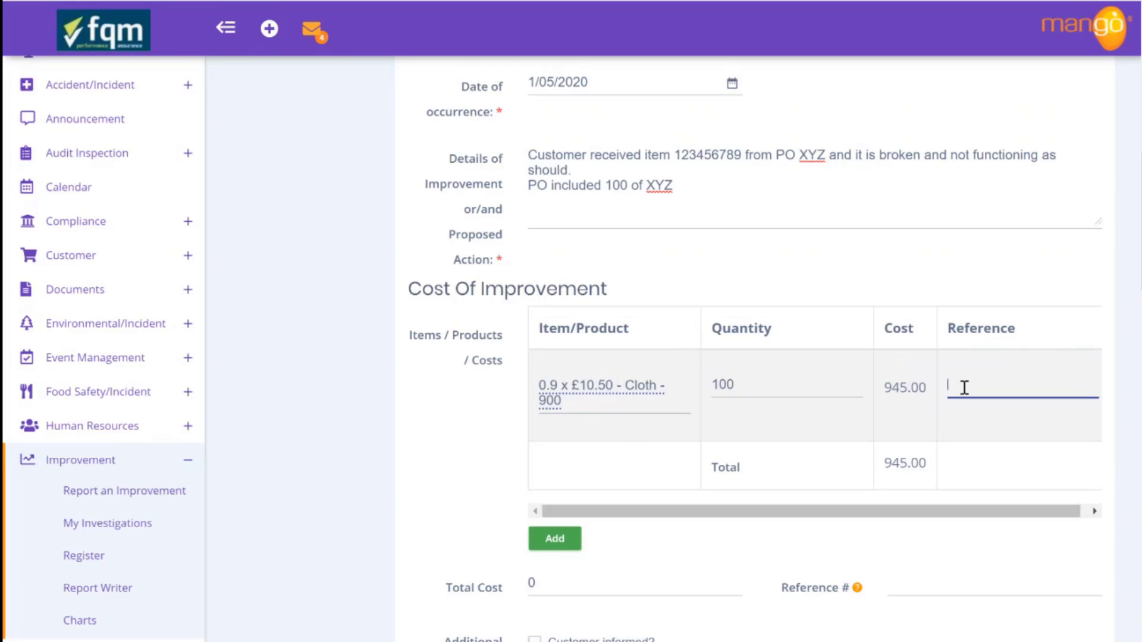
{"action": "type", "text": "PO XYZ"}
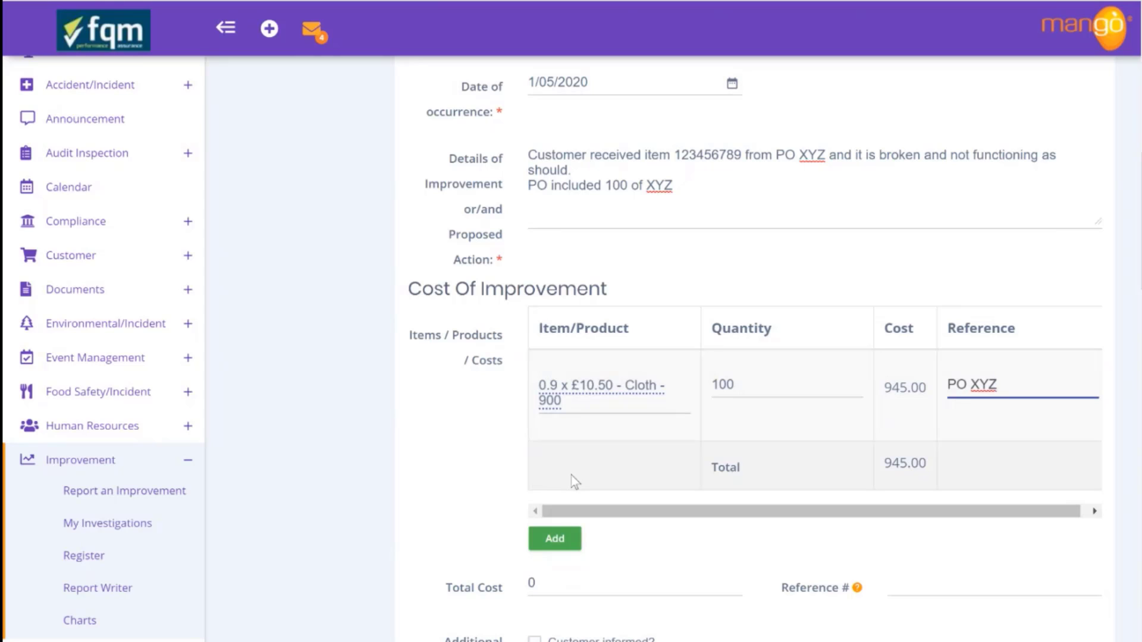
- Set the action stage type to Customer and the code to Complaint
{"action": "scroll", "coordinate": [574, 482], "scroll_direction": "down", "scroll_amount": 3}
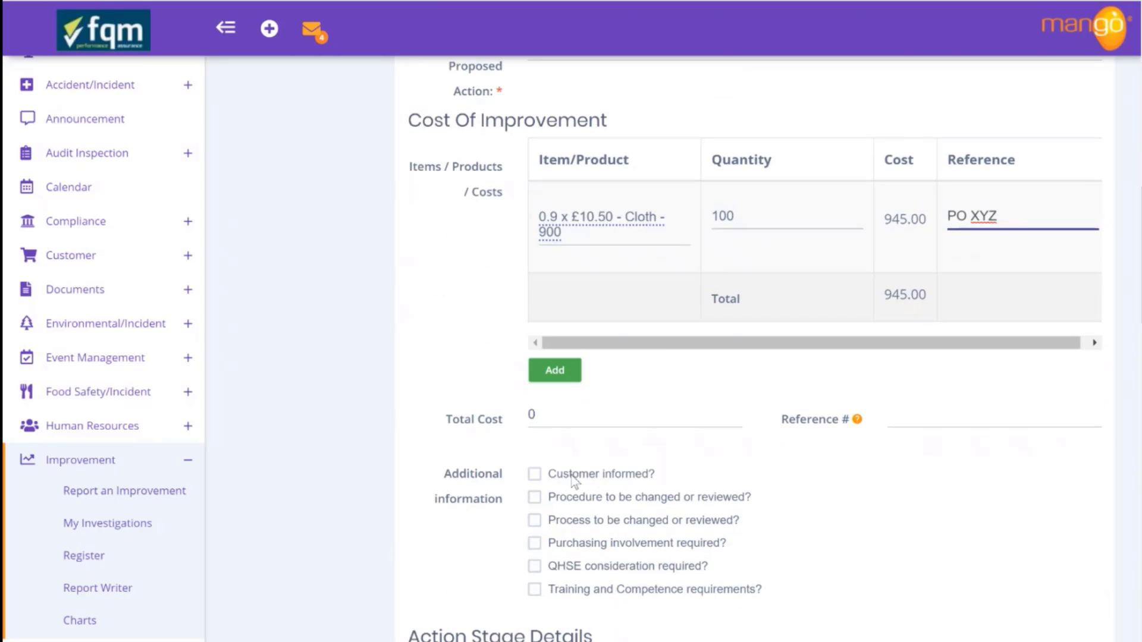
{"action": "scroll", "coordinate": [573, 482], "scroll_direction": "down", "scroll_amount": 3}
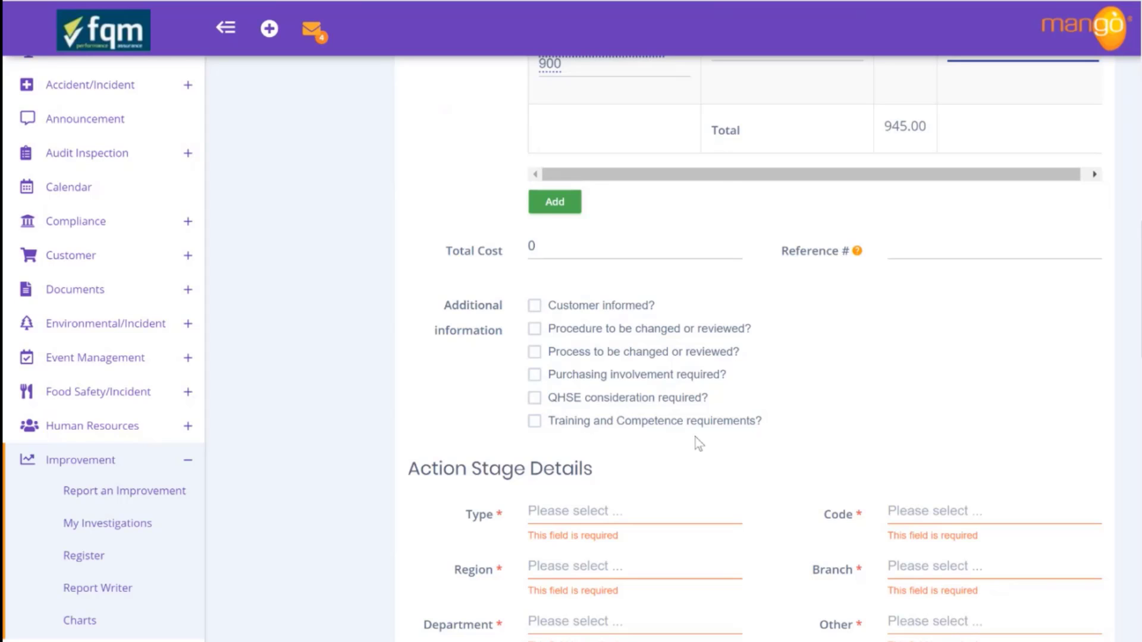
{"action": "scroll", "coordinate": [697, 442], "scroll_direction": "down", "scroll_amount": 1}
{"action": "scroll", "coordinate": [697, 441], "scroll_direction": "down", "scroll_amount": 4}
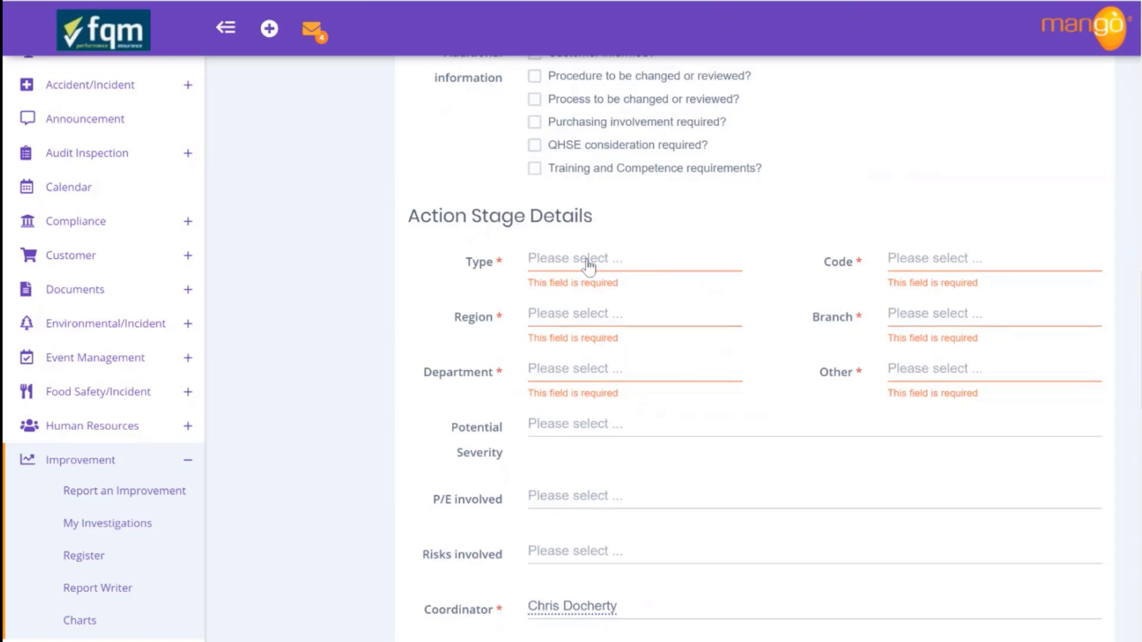
{"action": "left_click", "coordinate": [588, 261]}
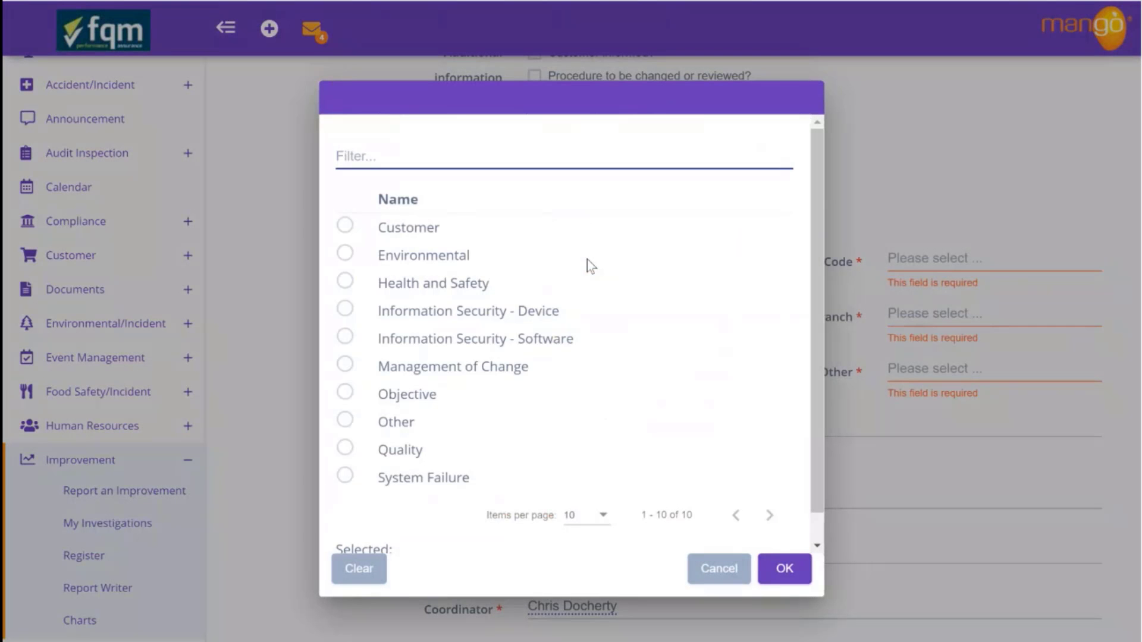
{"action": "left_click", "coordinate": [345, 227]}
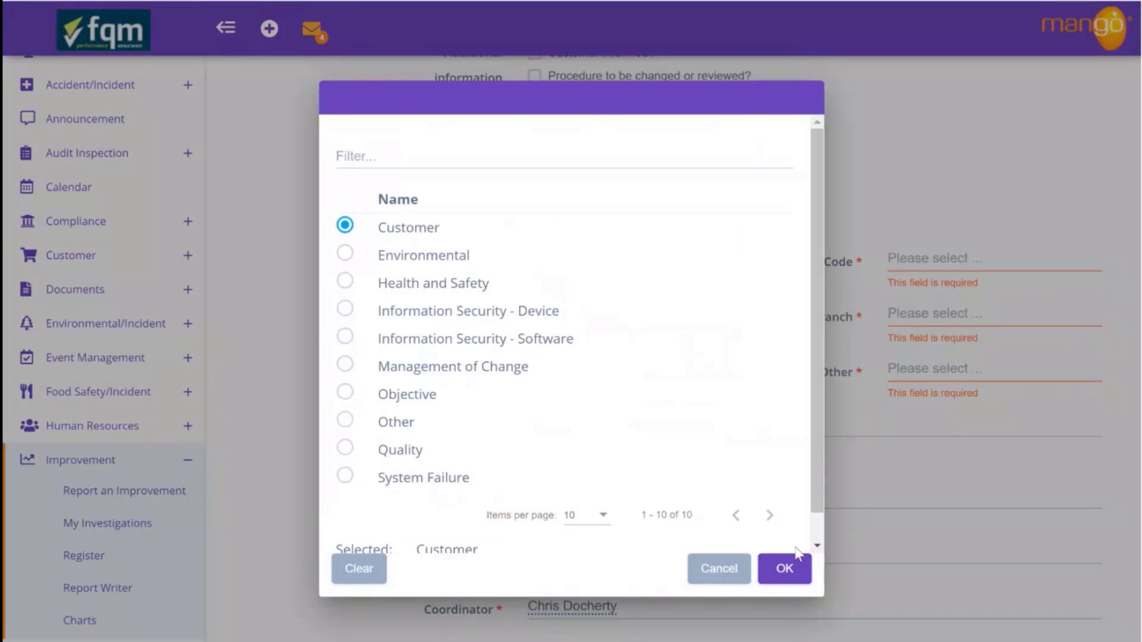
{"action": "left_click", "coordinate": [785, 569]}
{"action": "left_click", "coordinate": [908, 259]}
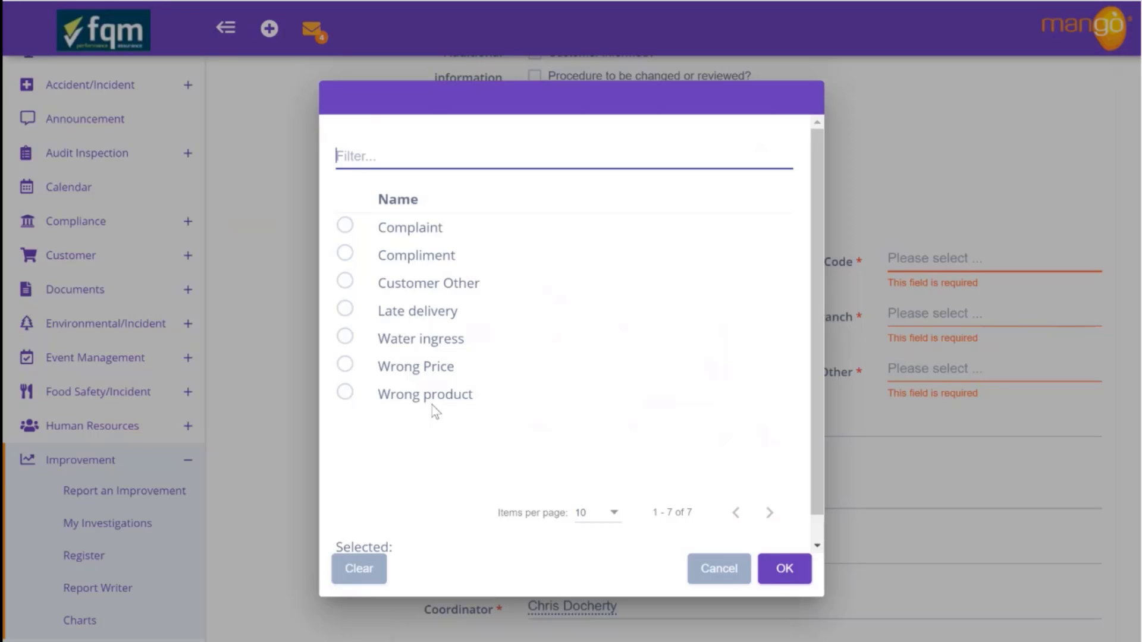
{"action": "left_click", "coordinate": [348, 233]}
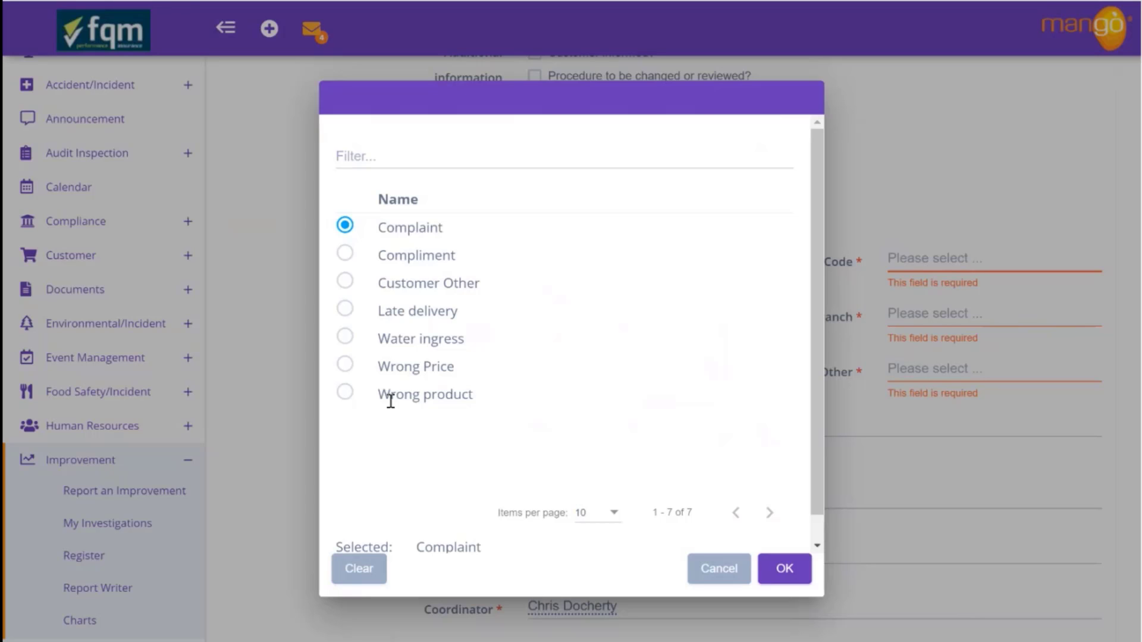
{"action": "left_click", "coordinate": [783, 574]}
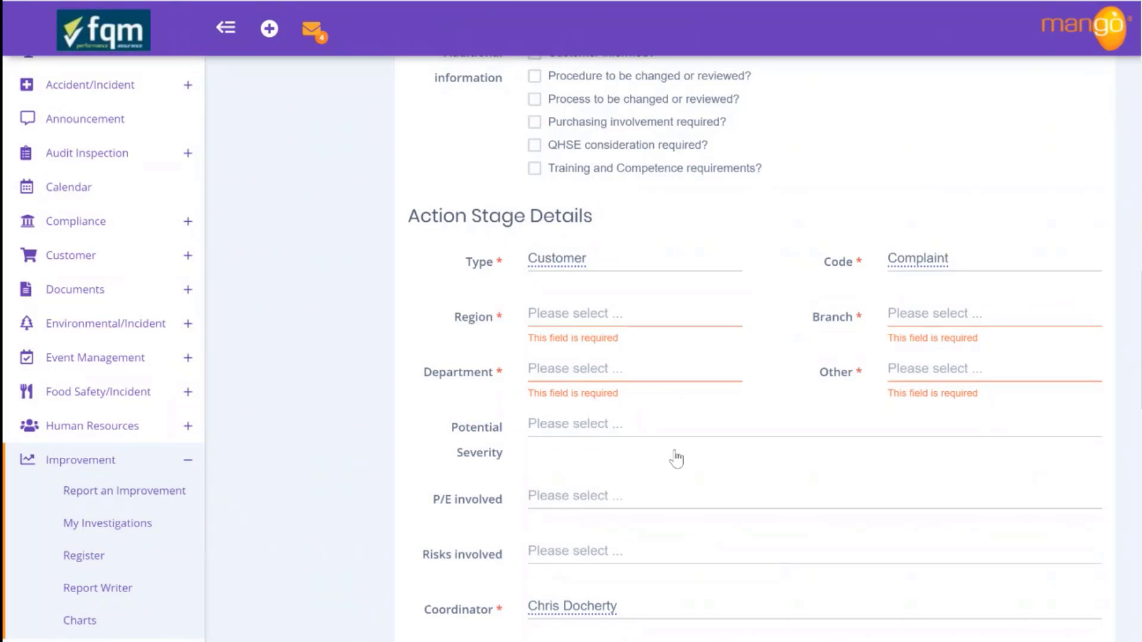
- Set the region to Europe and the branch to Glasgow in the action stage details
{"action": "left_click", "coordinate": [586, 318]}
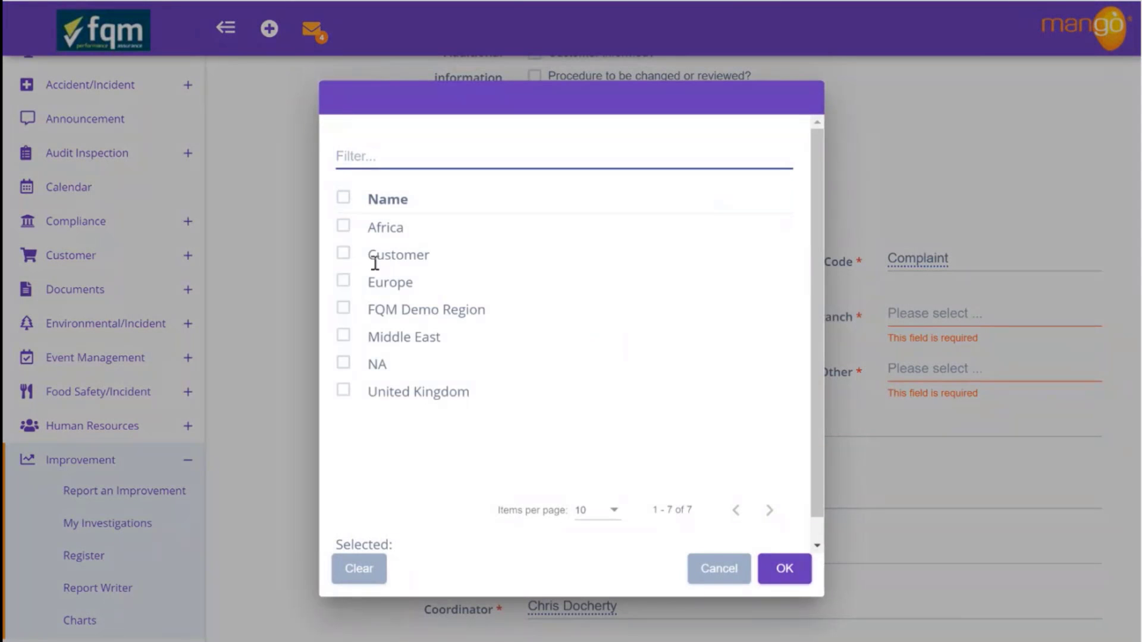
{"action": "left_click", "coordinate": [343, 281]}
{"action": "left_click", "coordinate": [785, 571]}
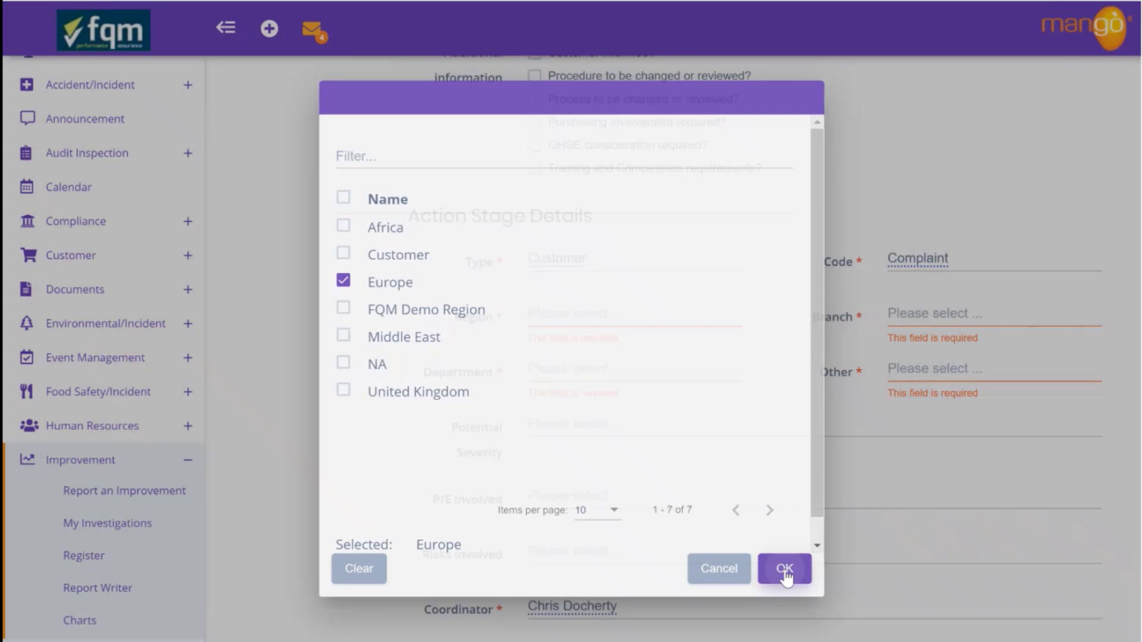
{"action": "left_click", "coordinate": [911, 315]}
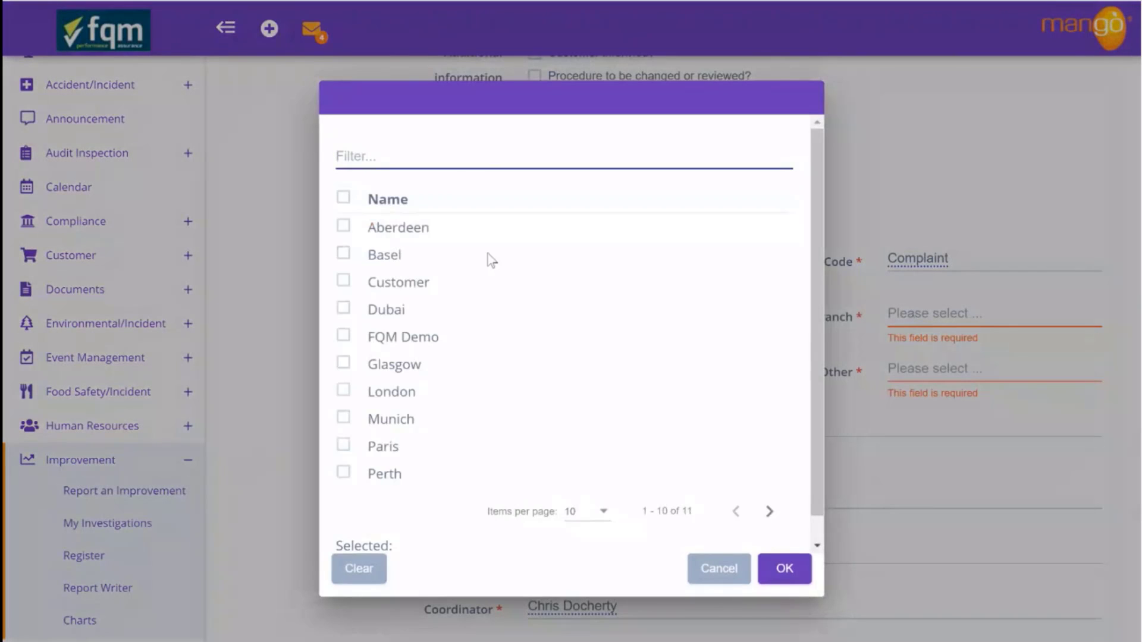
{"action": "left_click", "coordinate": [345, 364]}
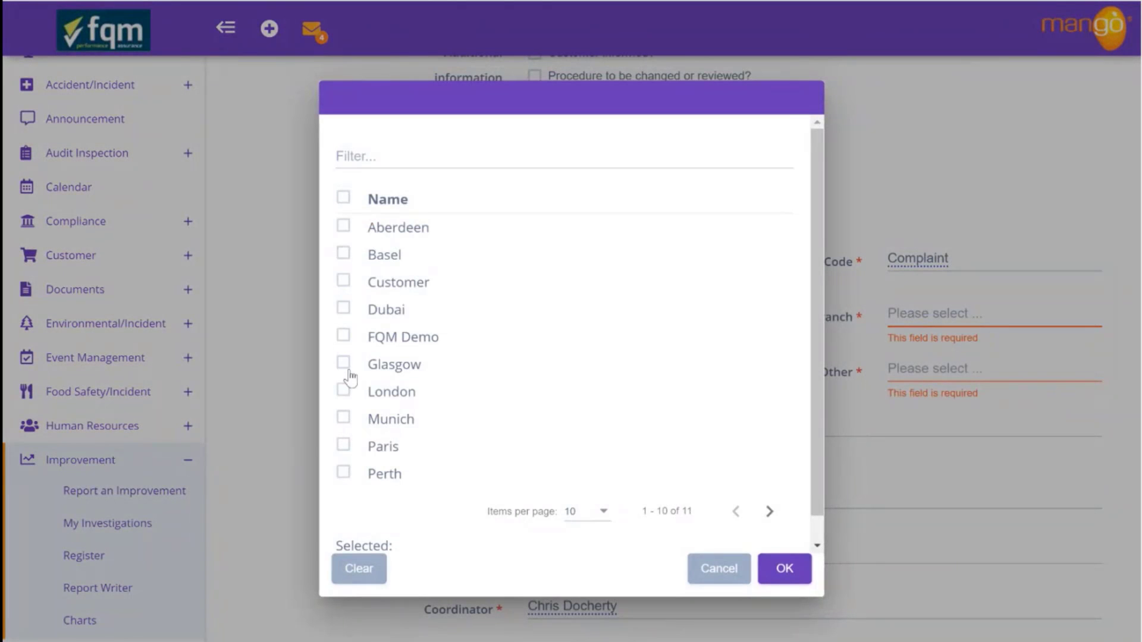
{"action": "left_click", "coordinate": [785, 570]}
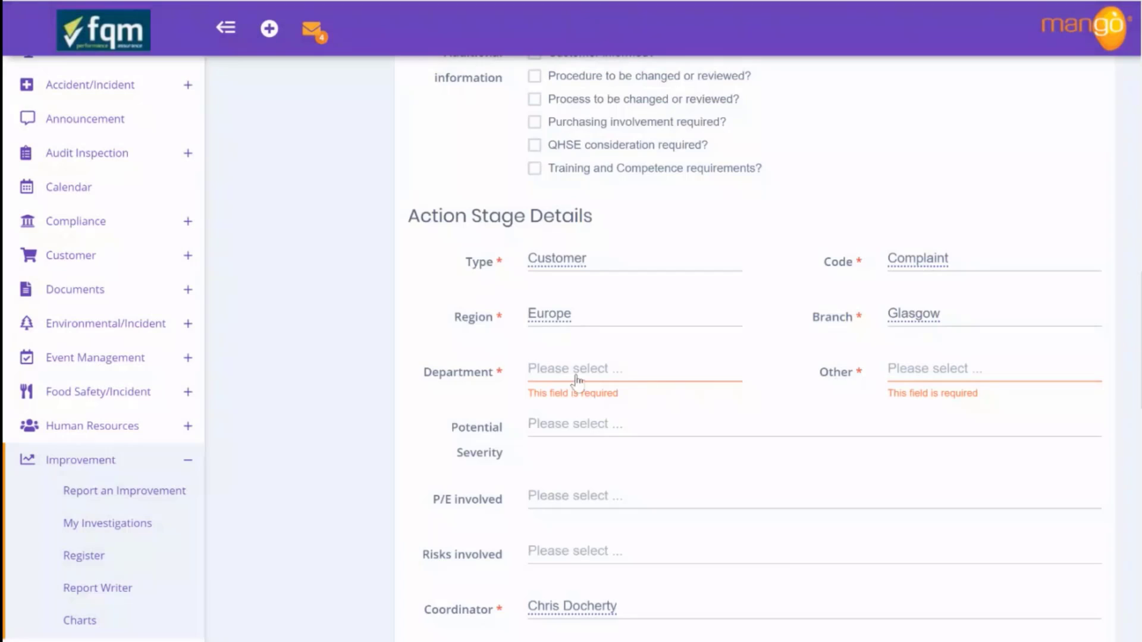
- Set the department to Operations and the Other field to NA in the action stage details
{"action": "left_click", "coordinate": [575, 373]}
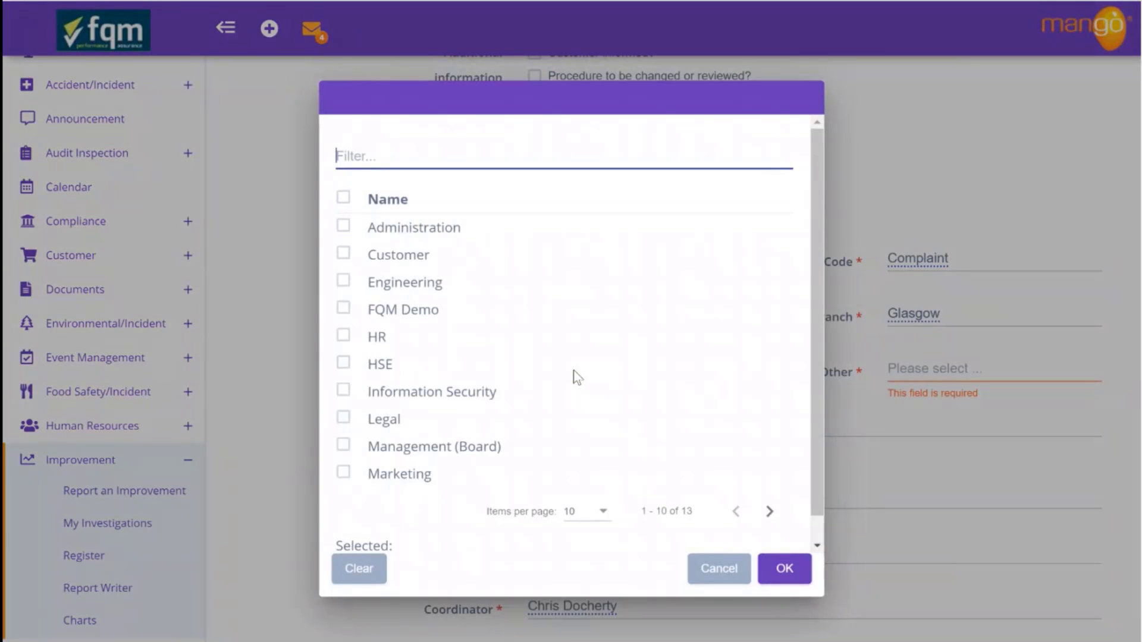
{"action": "type", "text": "oper"}
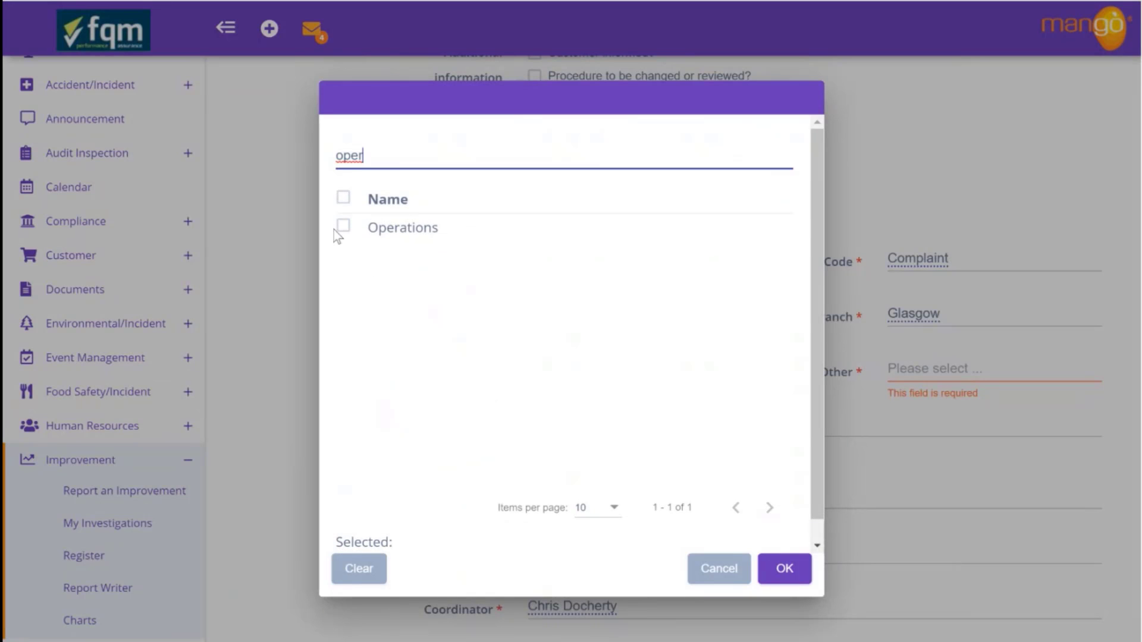
{"action": "left_click", "coordinate": [343, 229]}
{"action": "left_click", "coordinate": [779, 568]}
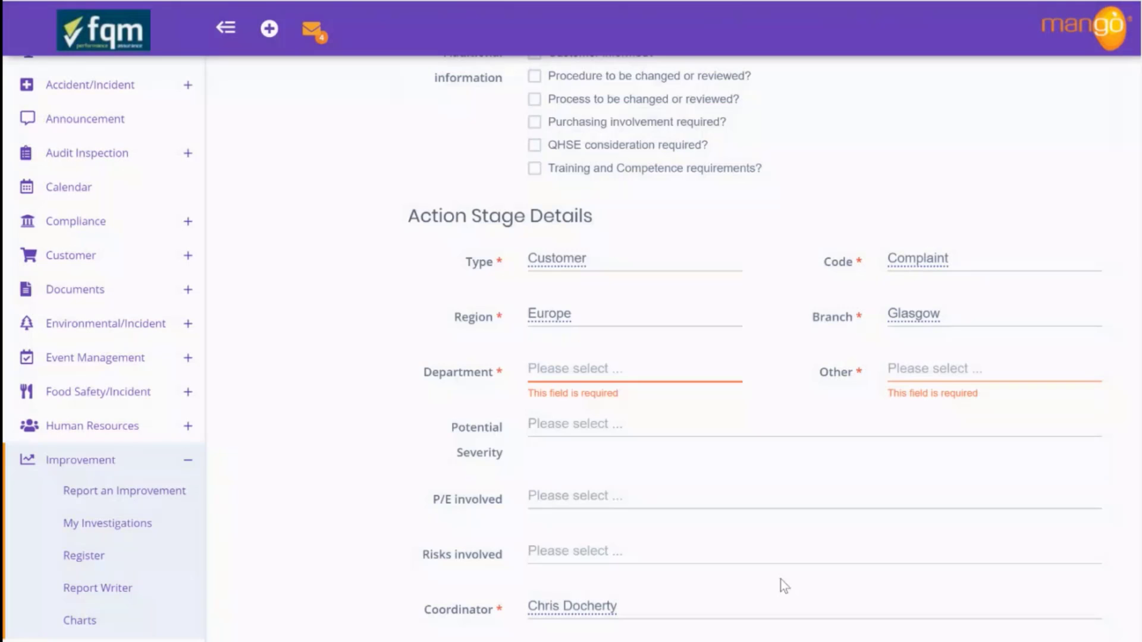
{"action": "left_click", "coordinate": [926, 379]}
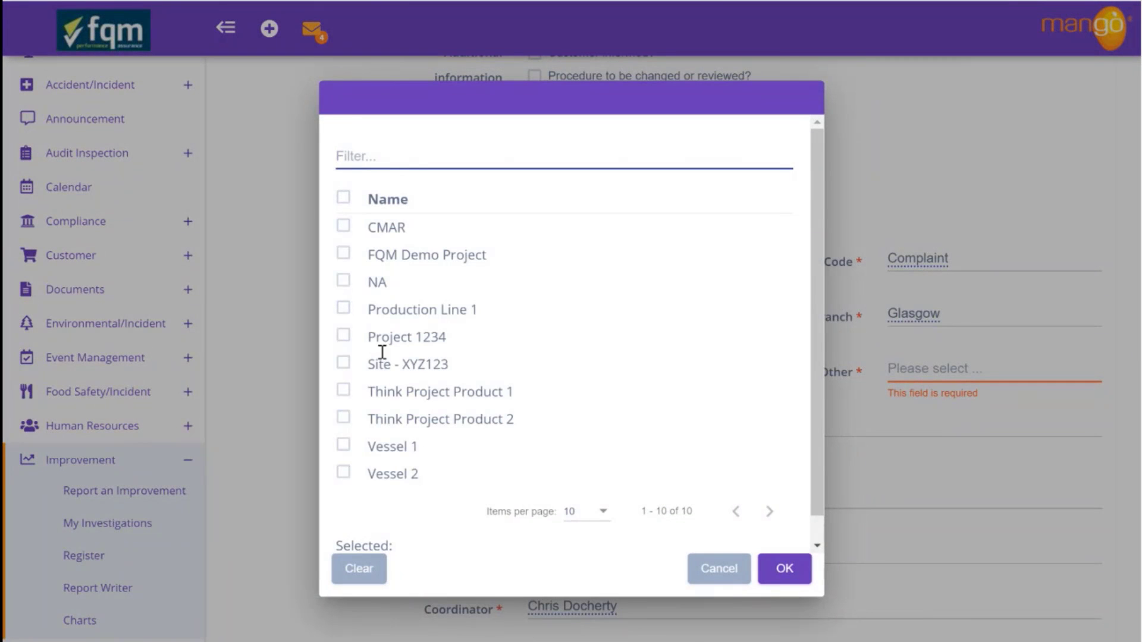
{"action": "left_click", "coordinate": [344, 280]}
{"action": "left_click", "coordinate": [786, 569]}
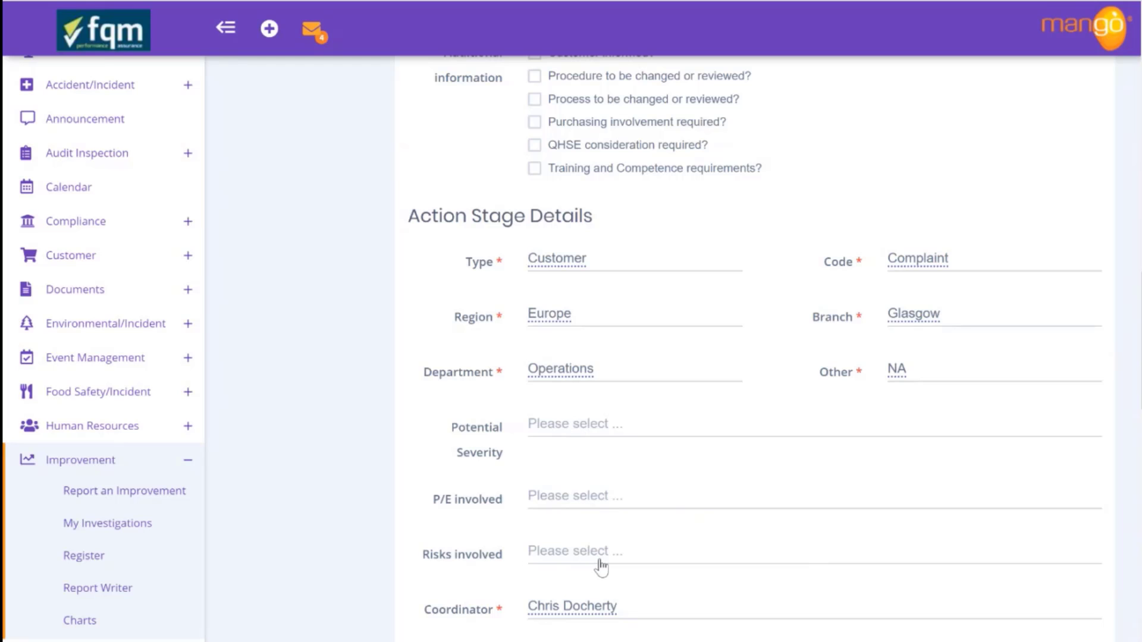
{"action": "scroll", "coordinate": [602, 566], "scroll_direction": "down", "scroll_amount": 2}
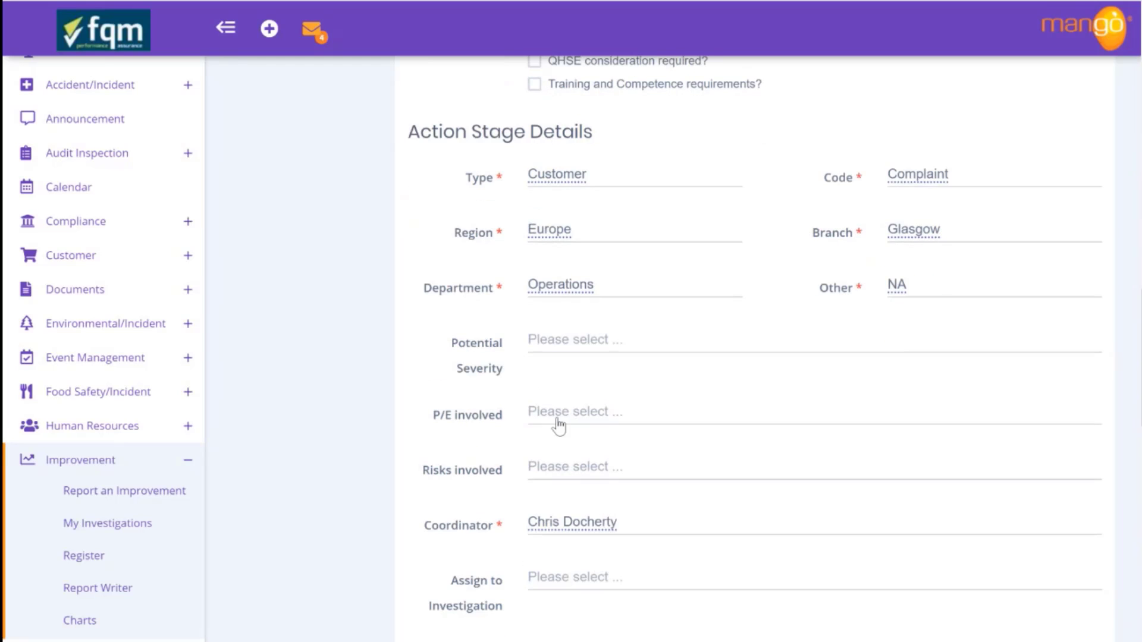
{"action": "left_click", "coordinate": [568, 415]}
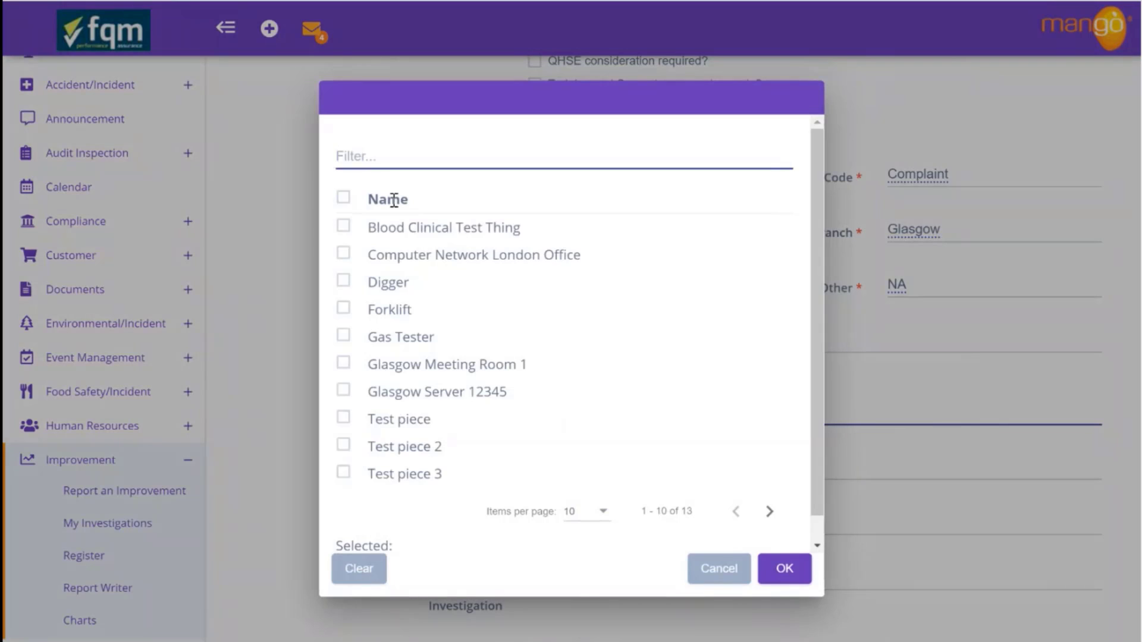
{"action": "left_click", "coordinate": [718, 569]}
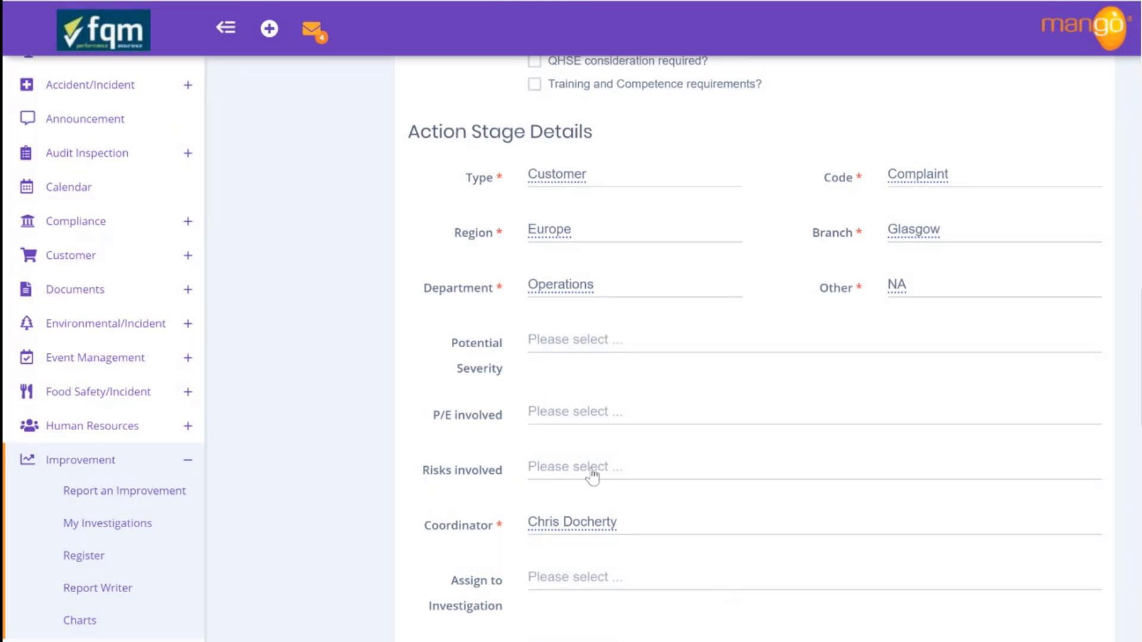
- Assign the investigation to the same person who is named as the coordinator
{"action": "scroll", "coordinate": [818, 541], "scroll_direction": "down", "scroll_amount": 3}
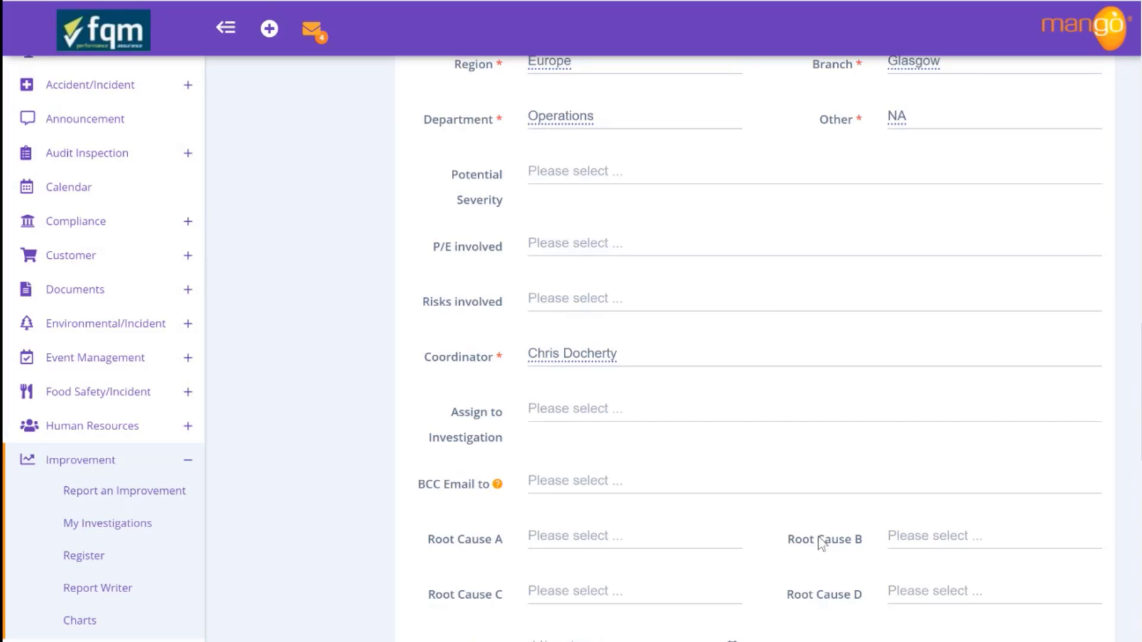
{"action": "left_click", "coordinate": [597, 409]}
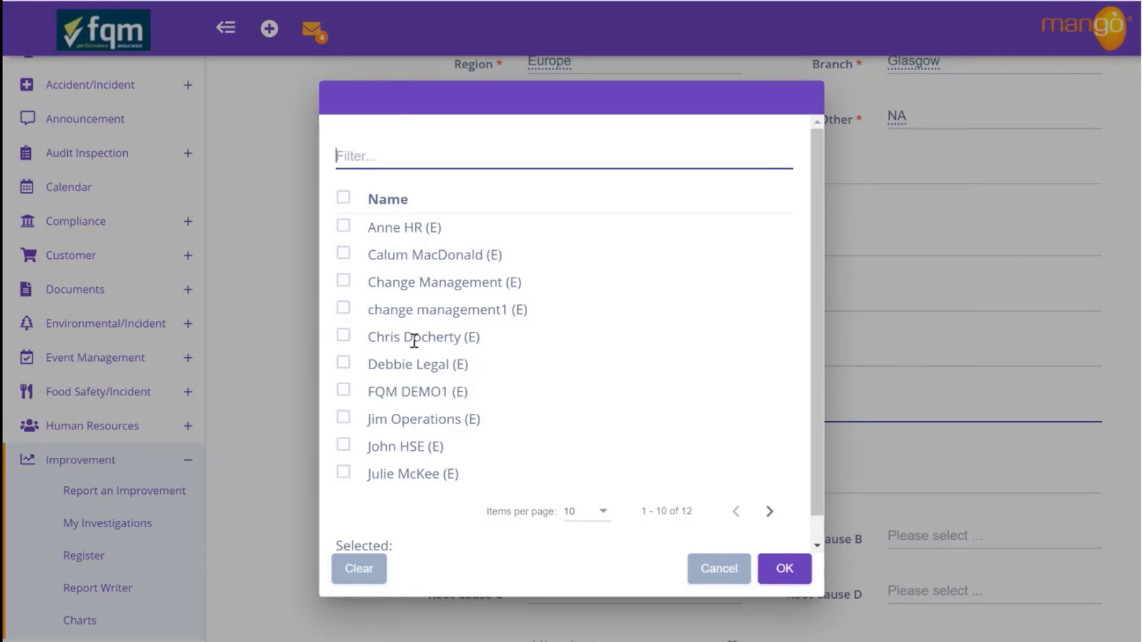
{"action": "left_click", "coordinate": [343, 336]}
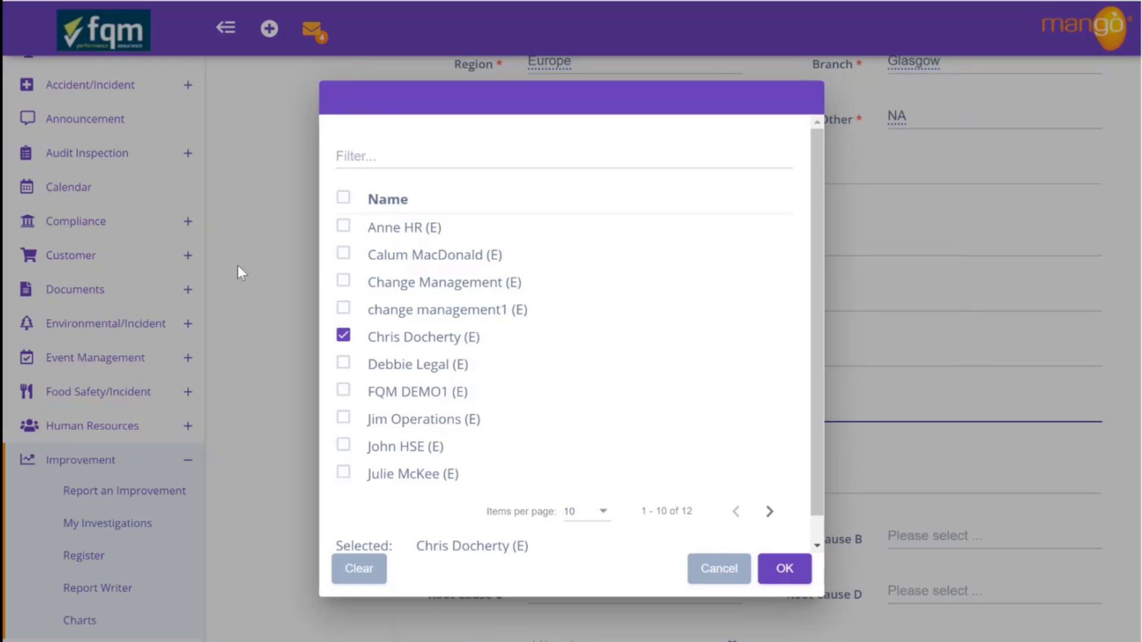
{"action": "left_click", "coordinate": [344, 227]}
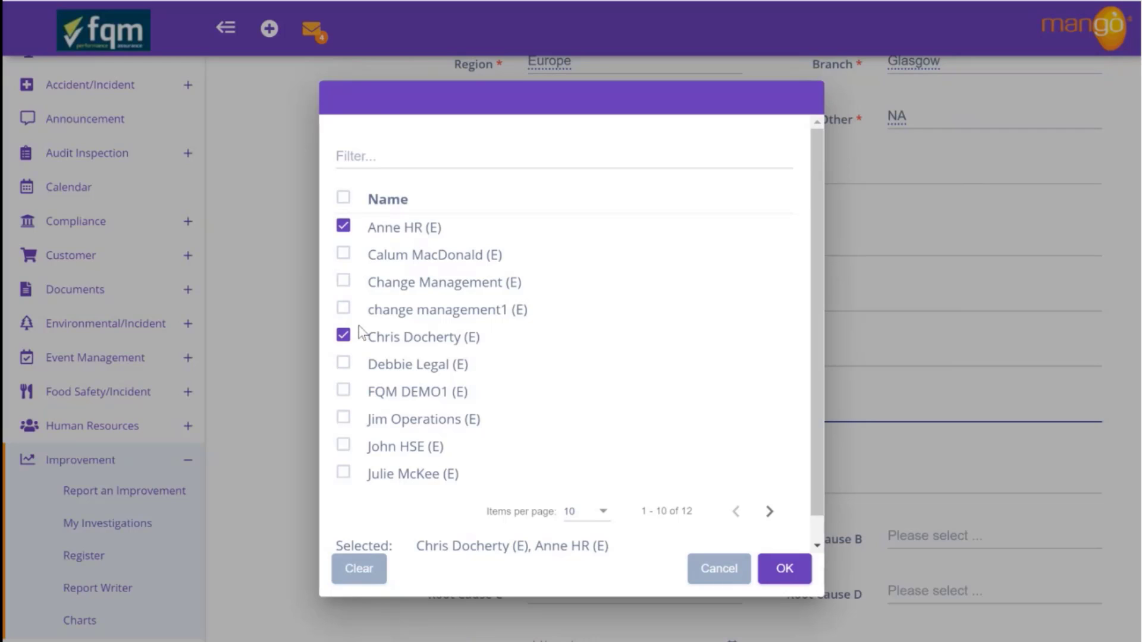
{"action": "left_click", "coordinate": [343, 227]}
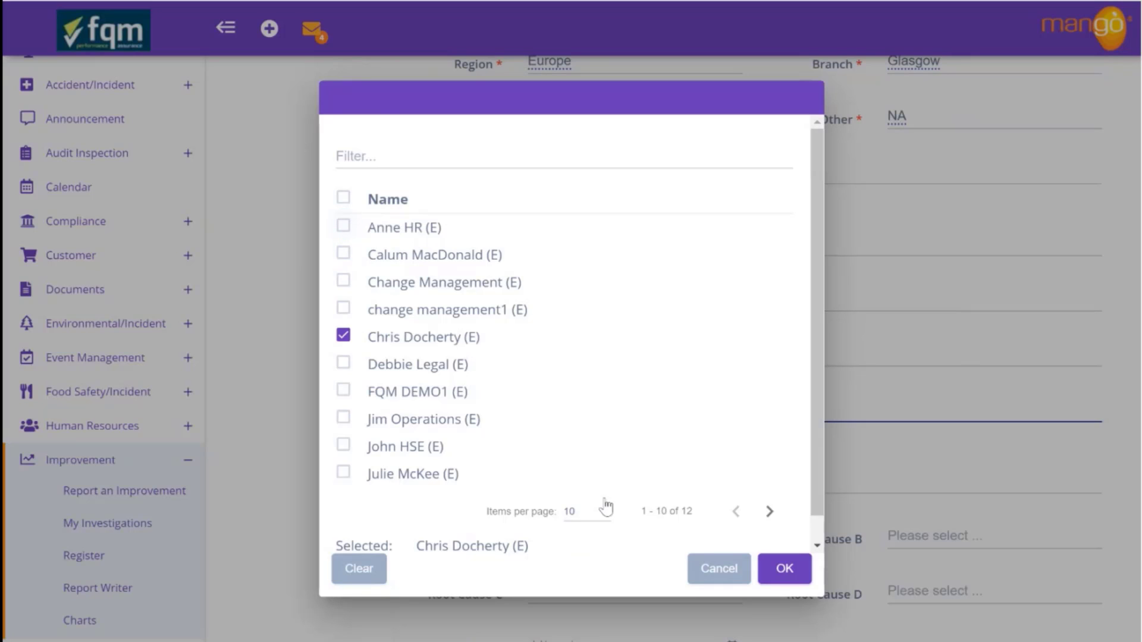
{"action": "left_click", "coordinate": [785, 571]}
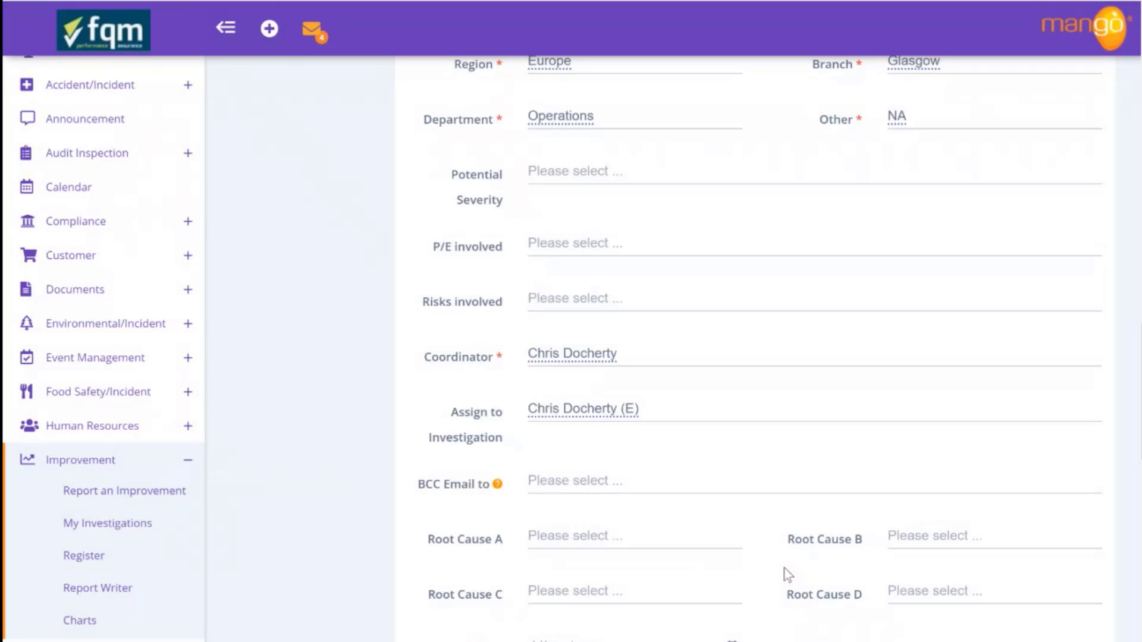
- Add the Operations and HR contacts as BCC email recipients and set the completion date to 5/05/2020
{"action": "scroll", "coordinate": [786, 574], "scroll_direction": "down", "scroll_amount": 3}
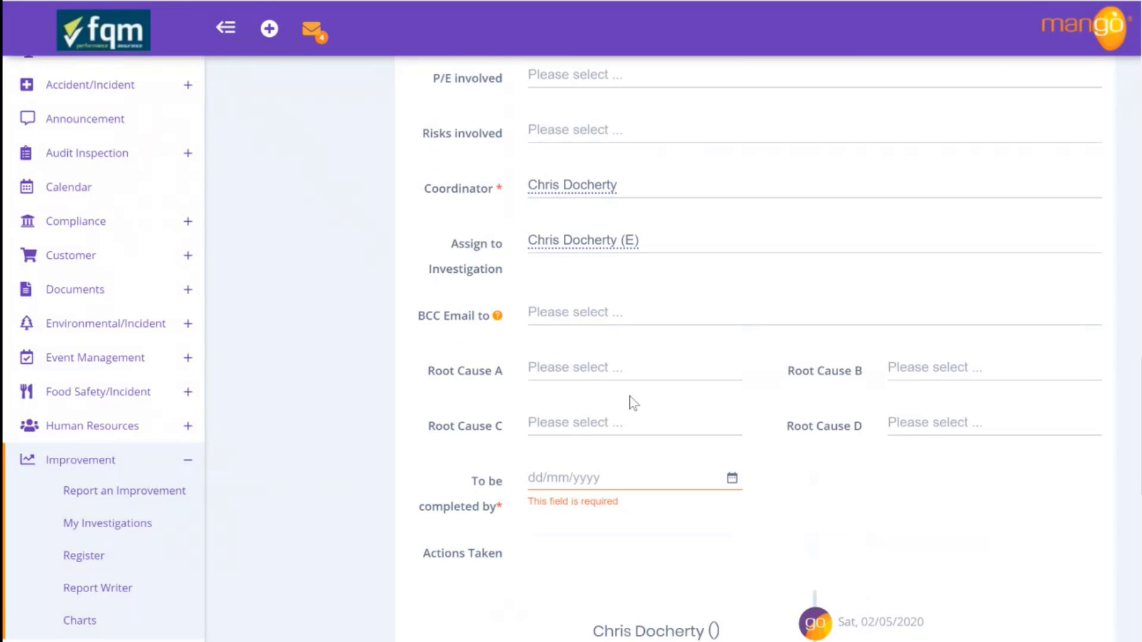
{"action": "left_click", "coordinate": [567, 320]}
{"action": "type", "text": "operation"}
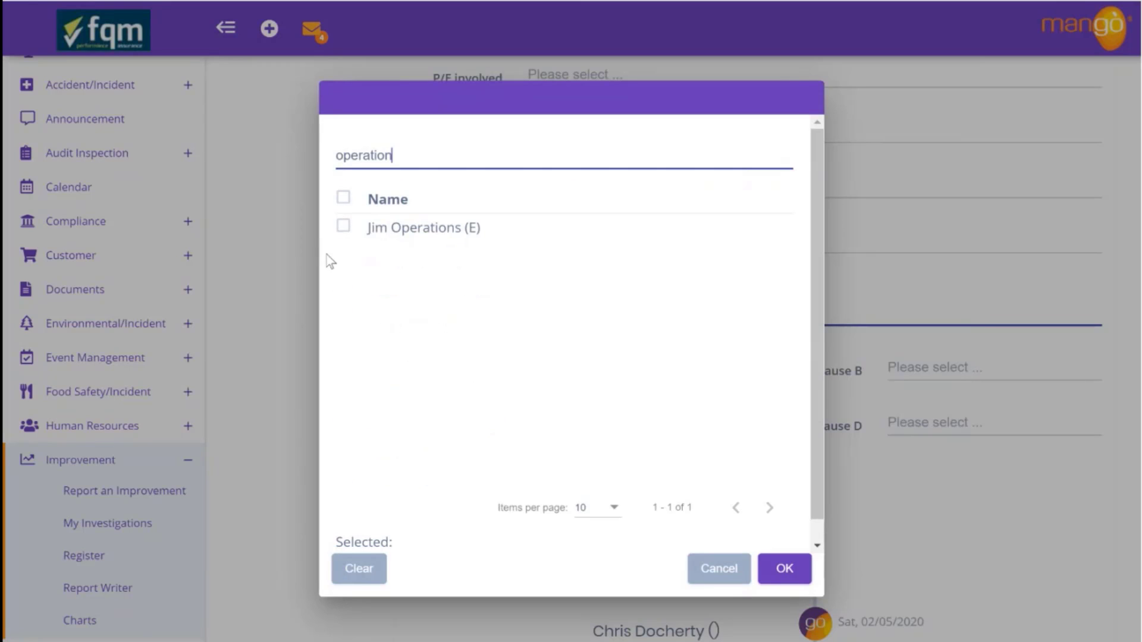
{"action": "left_click", "coordinate": [343, 226]}
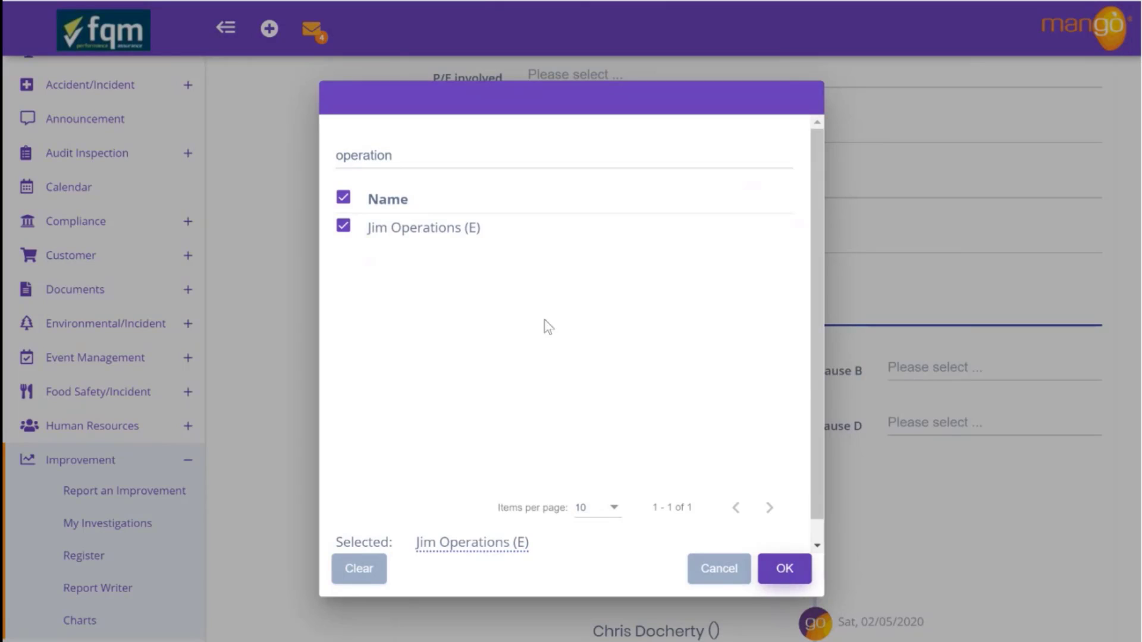
{"action": "left_click_drag", "start_coordinate": [410, 158], "coordinate": [316, 162]}
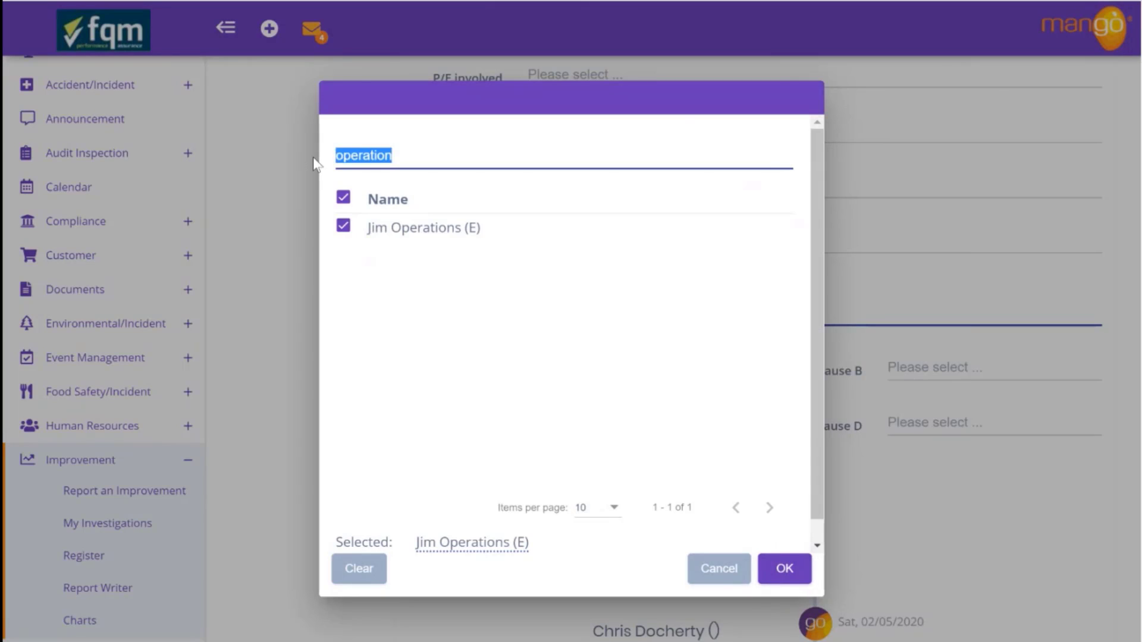
{"action": "type", "text": "hr"}
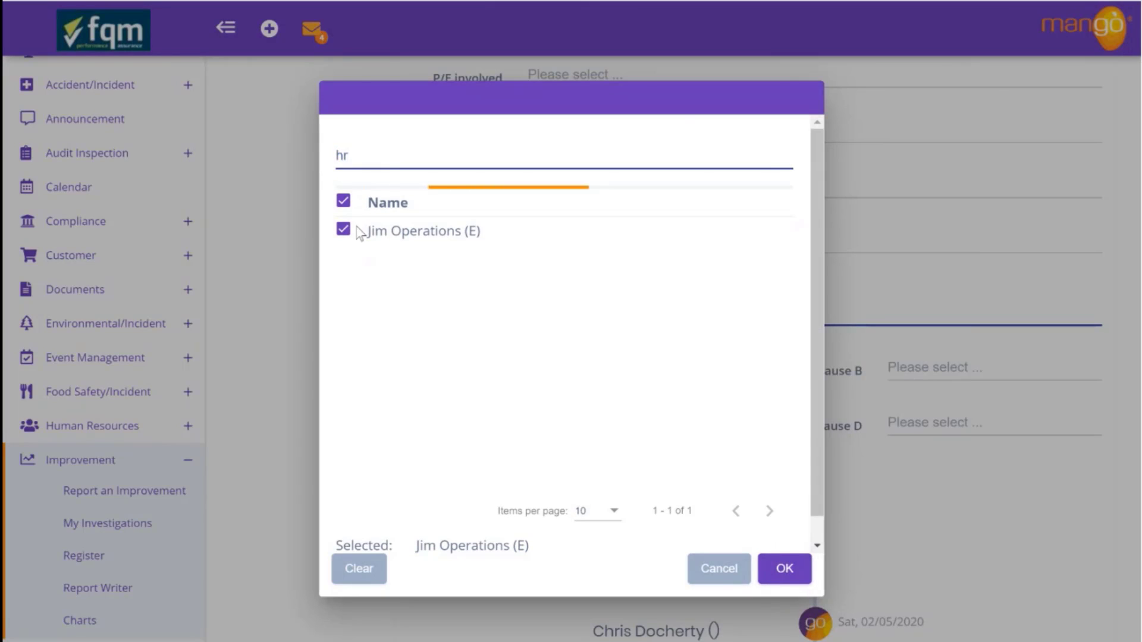
{"action": "left_click", "coordinate": [345, 229]}
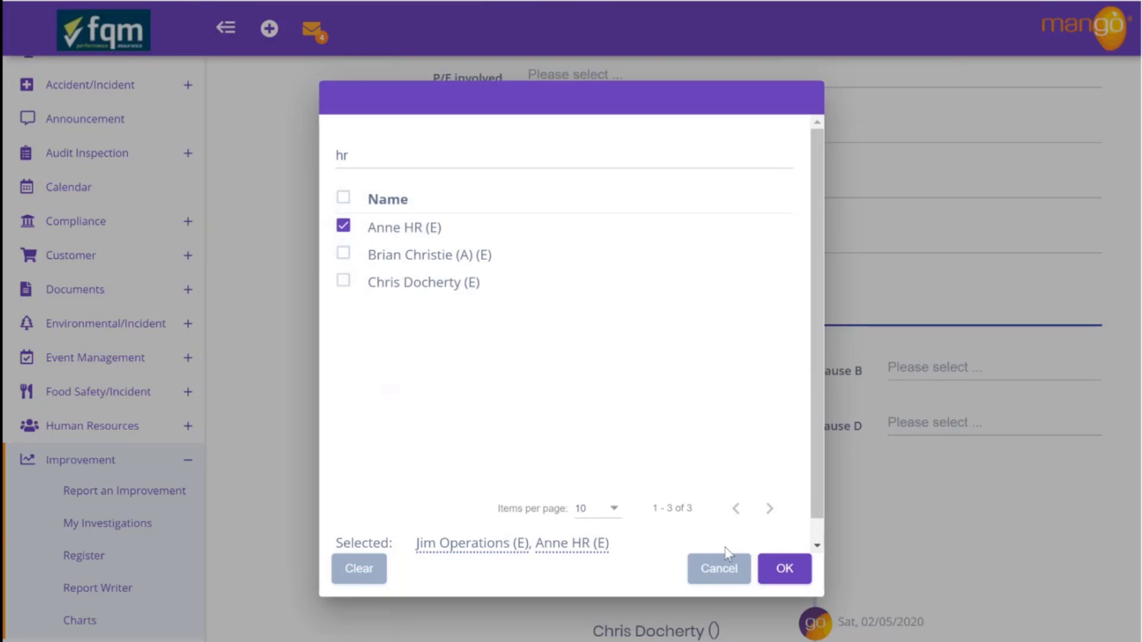
{"action": "left_click", "coordinate": [785, 568]}
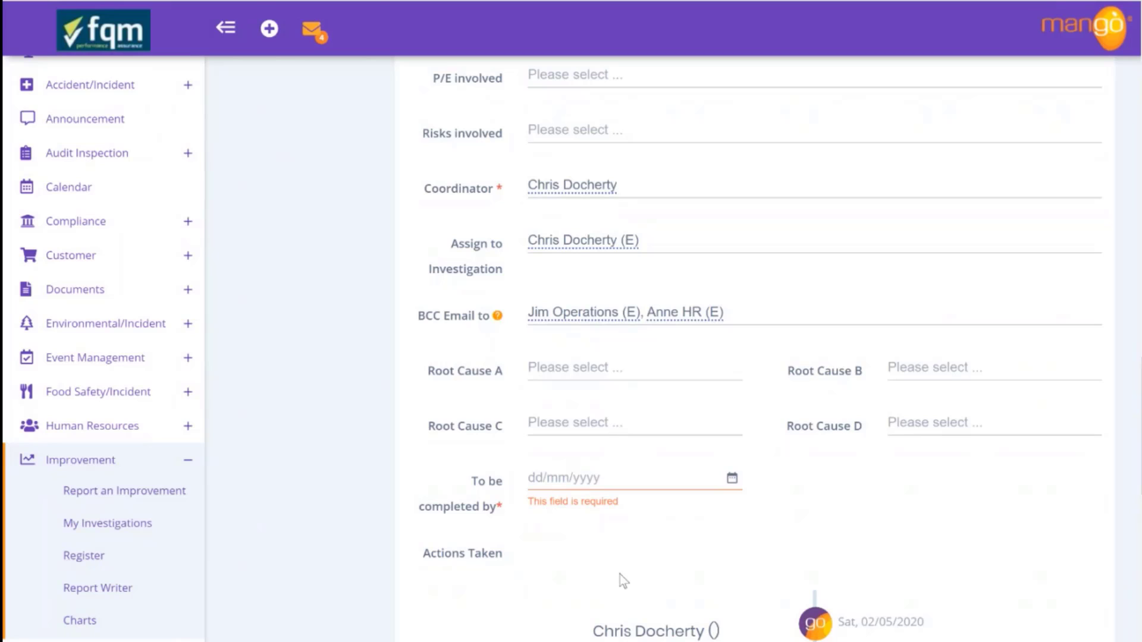
{"action": "left_click", "coordinate": [732, 482]}
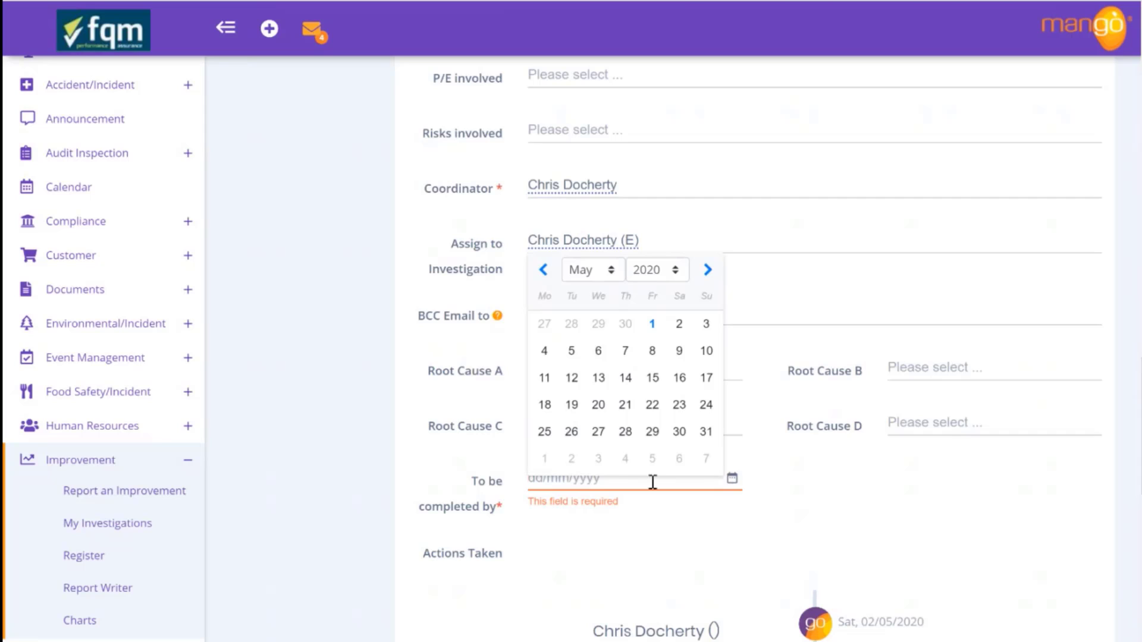
{"action": "left_click", "coordinate": [570, 354]}
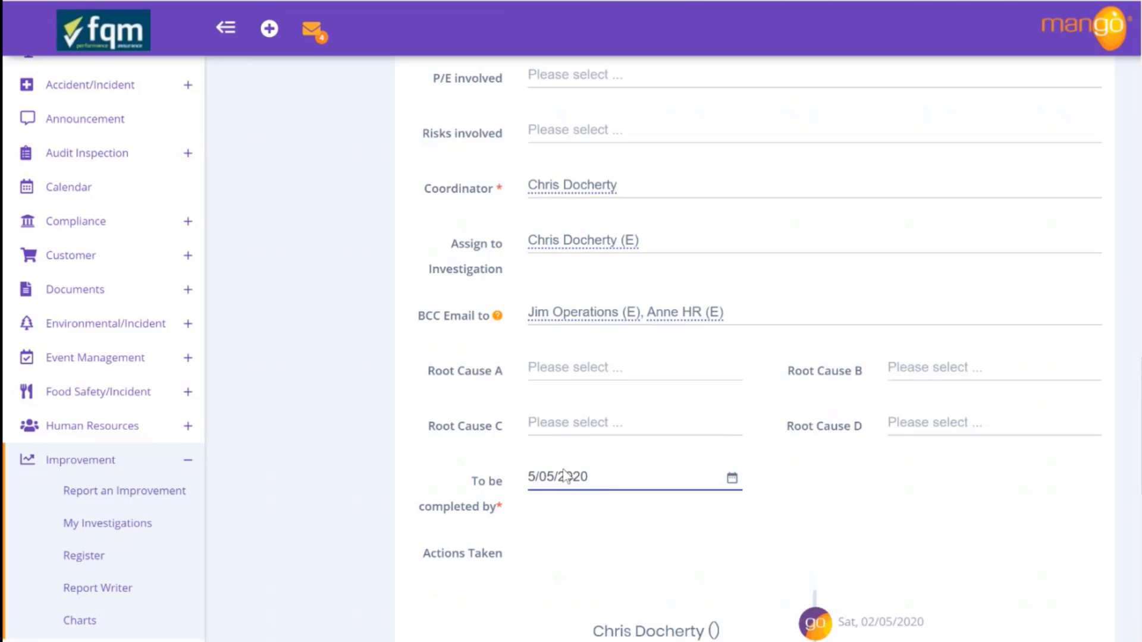
- Attach the files Capture.JPG and POWRA.pdf from the Downloads folder to the improvement
{"action": "scroll", "coordinate": [869, 533], "scroll_direction": "down", "scroll_amount": 7}
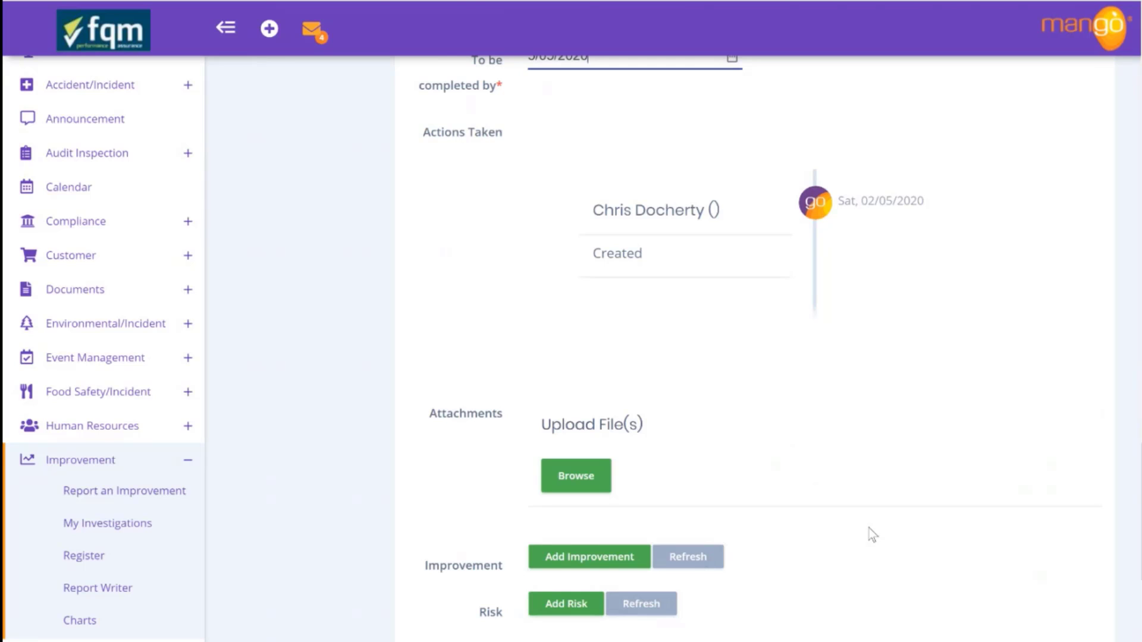
{"action": "left_click", "coordinate": [584, 487]}
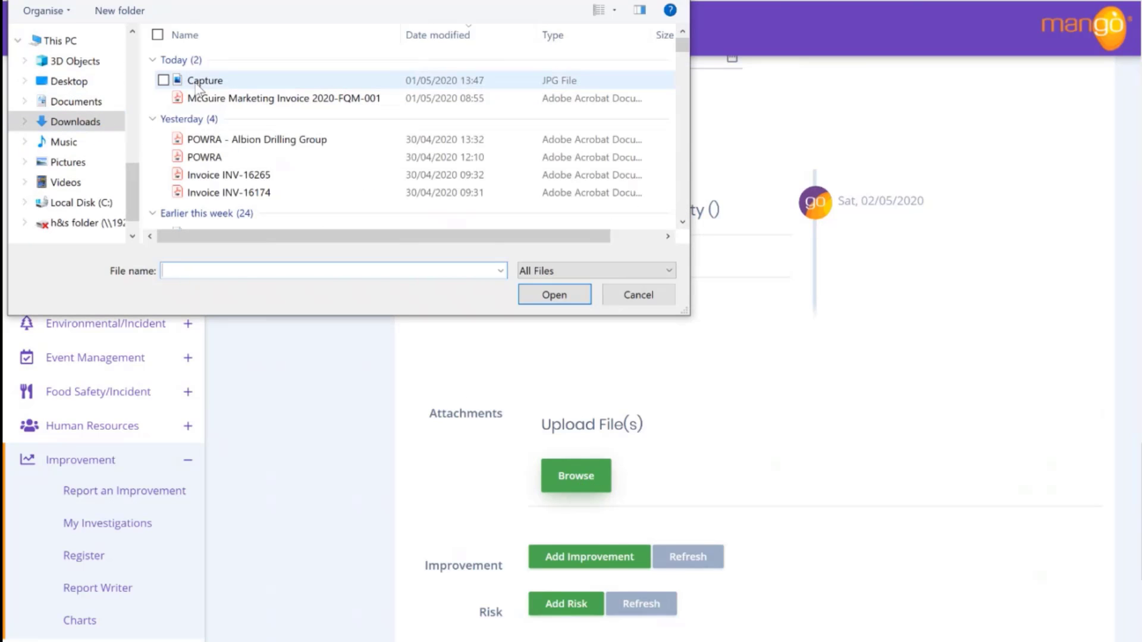
{"action": "left_click", "coordinate": [200, 84]}
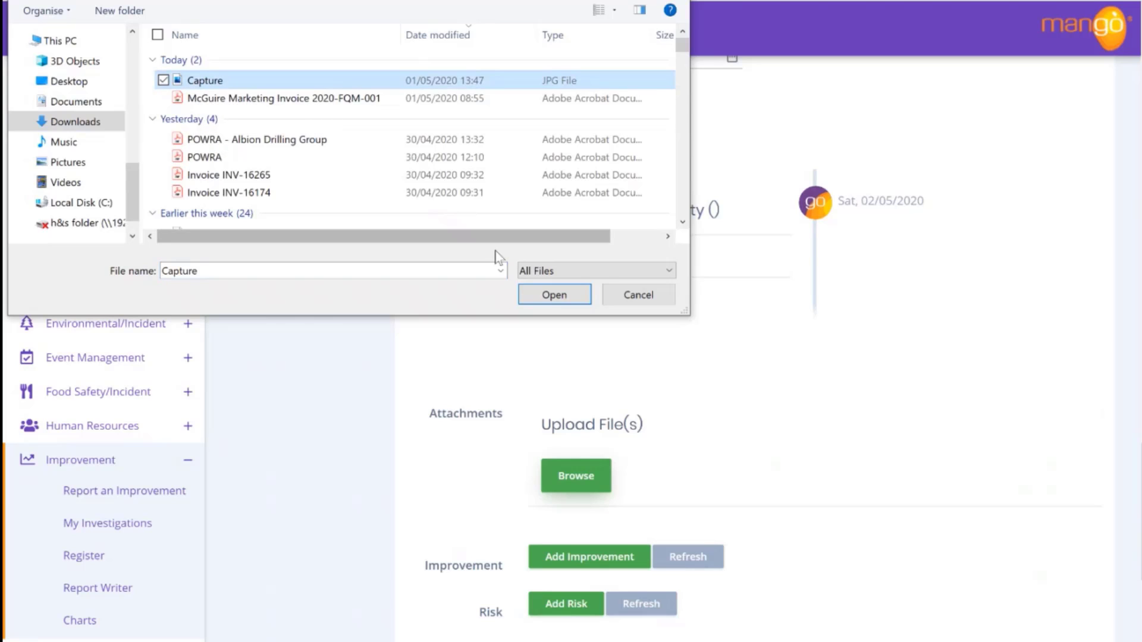
{"action": "left_click", "coordinate": [552, 298]}
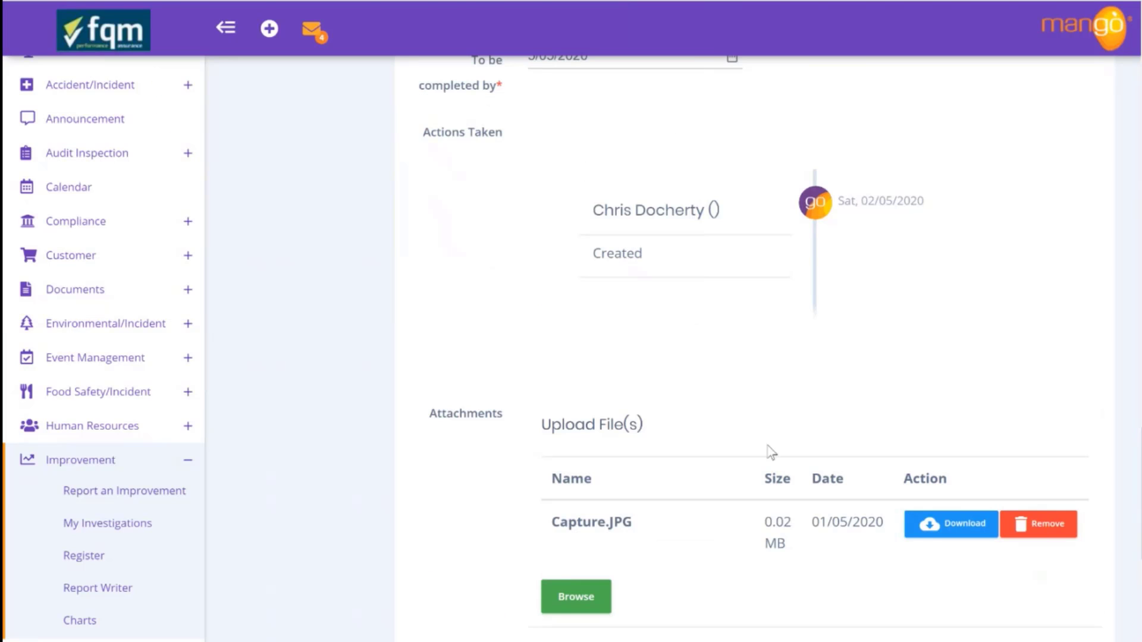
{"action": "left_click", "coordinate": [591, 597]}
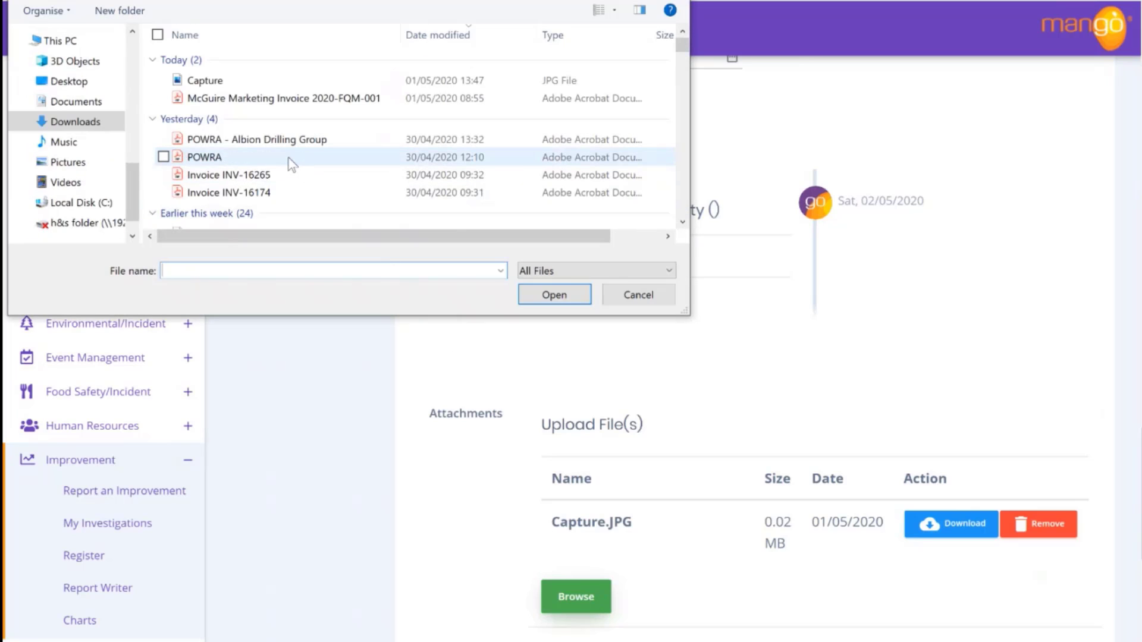
{"action": "left_click", "coordinate": [292, 160]}
{"action": "left_click", "coordinate": [580, 300]}
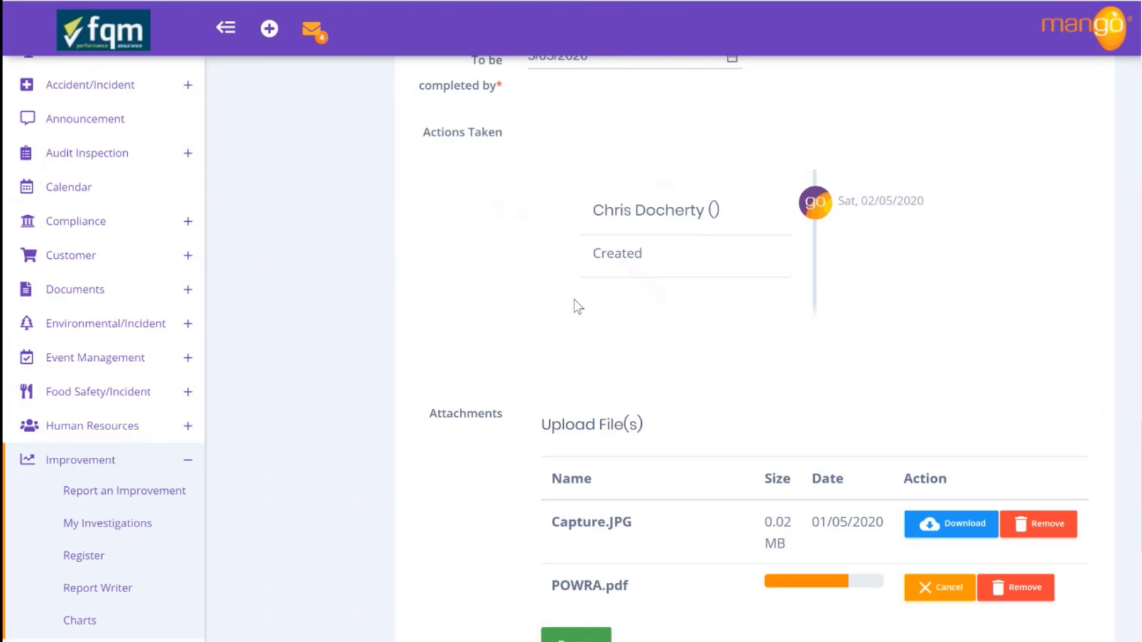
- Begin the Stage 1 comment with "Please undertake a detailed investigation and record your findings in Mango. Please ensure to"
{"action": "scroll", "coordinate": [692, 557], "scroll_direction": "down", "scroll_amount": 3}
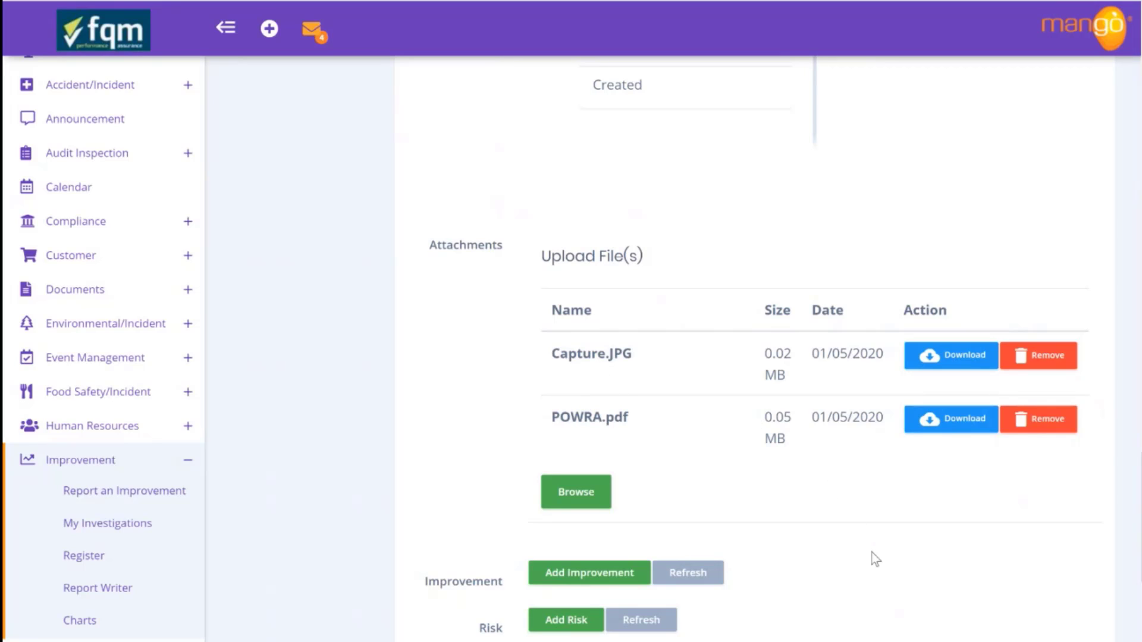
{"action": "scroll", "coordinate": [872, 556], "scroll_direction": "down", "scroll_amount": 4}
{"action": "scroll", "coordinate": [874, 555], "scroll_direction": "down", "scroll_amount": 1}
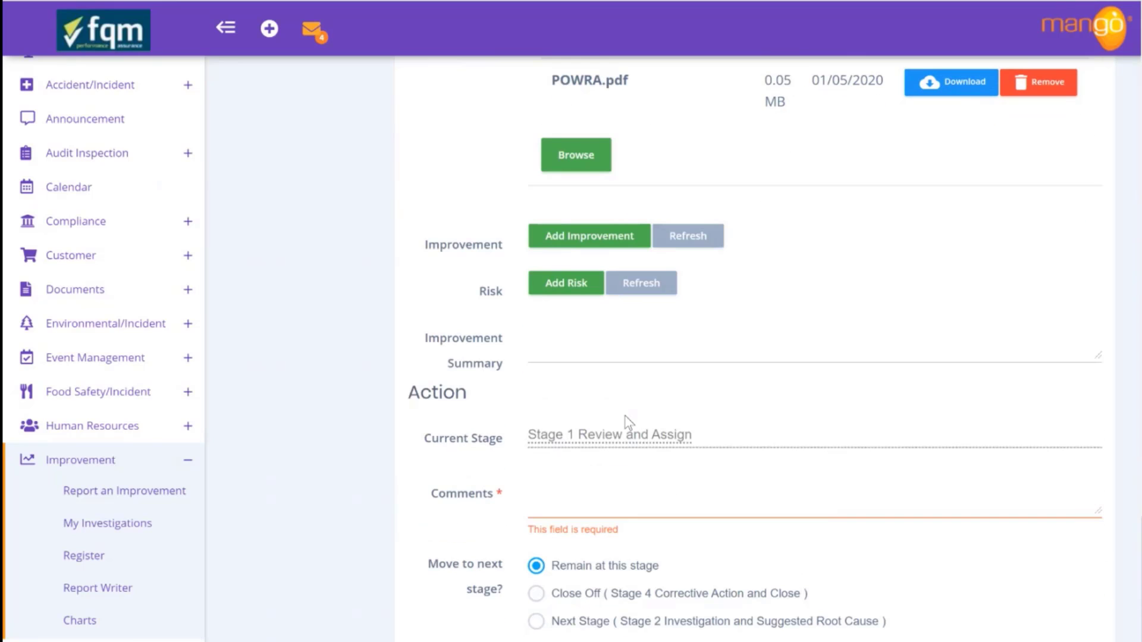
{"action": "left_click", "coordinate": [571, 347]}
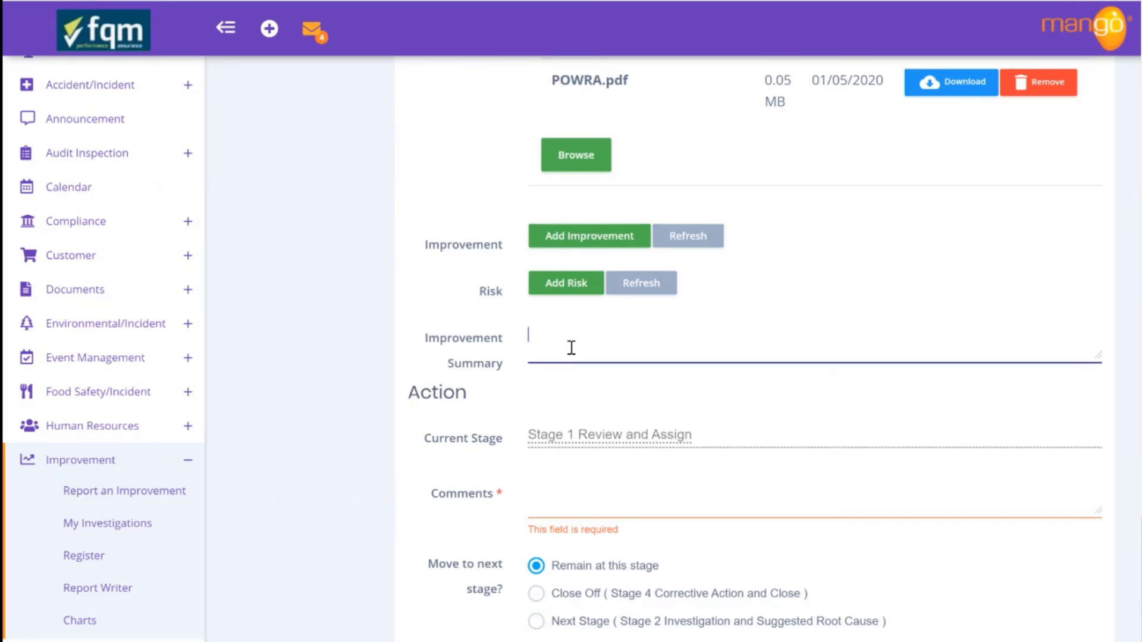
{"action": "left_click", "coordinate": [569, 491]}
{"action": "type", "text": "Please"}
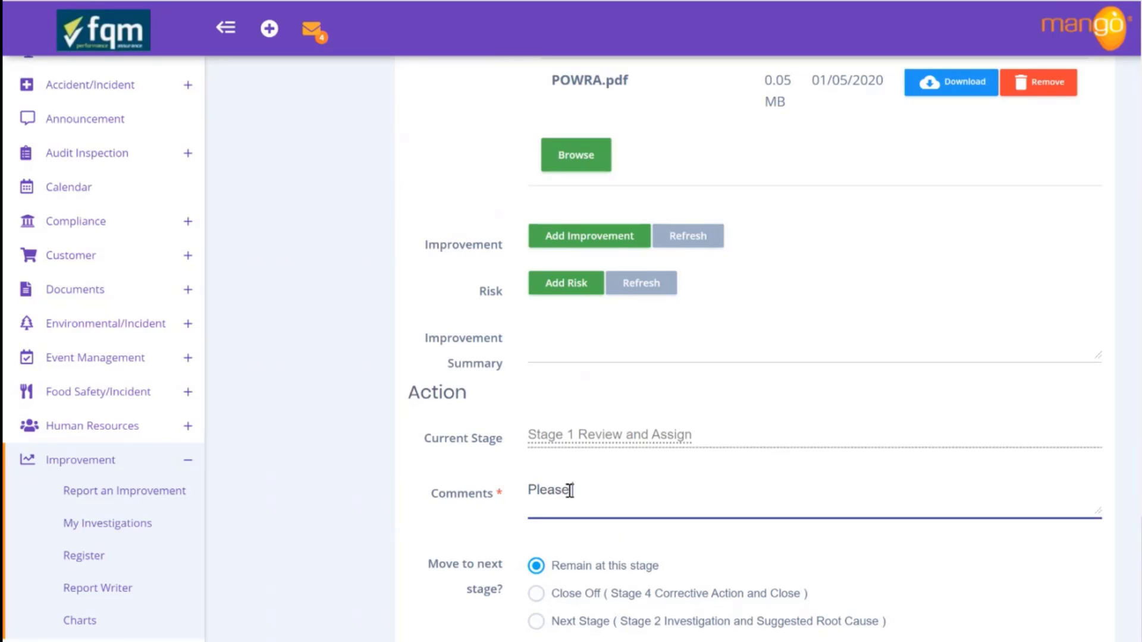
{"action": "type", "text": " undertake a detailed investigat"}
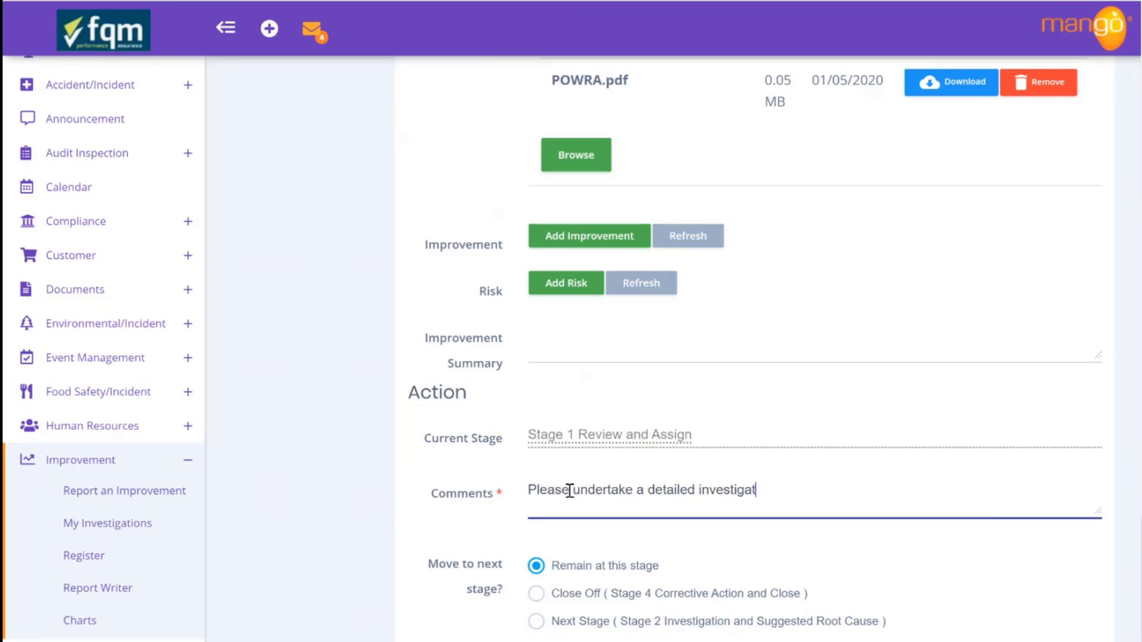
{"action": "type", "text": "ion and record your findings "}
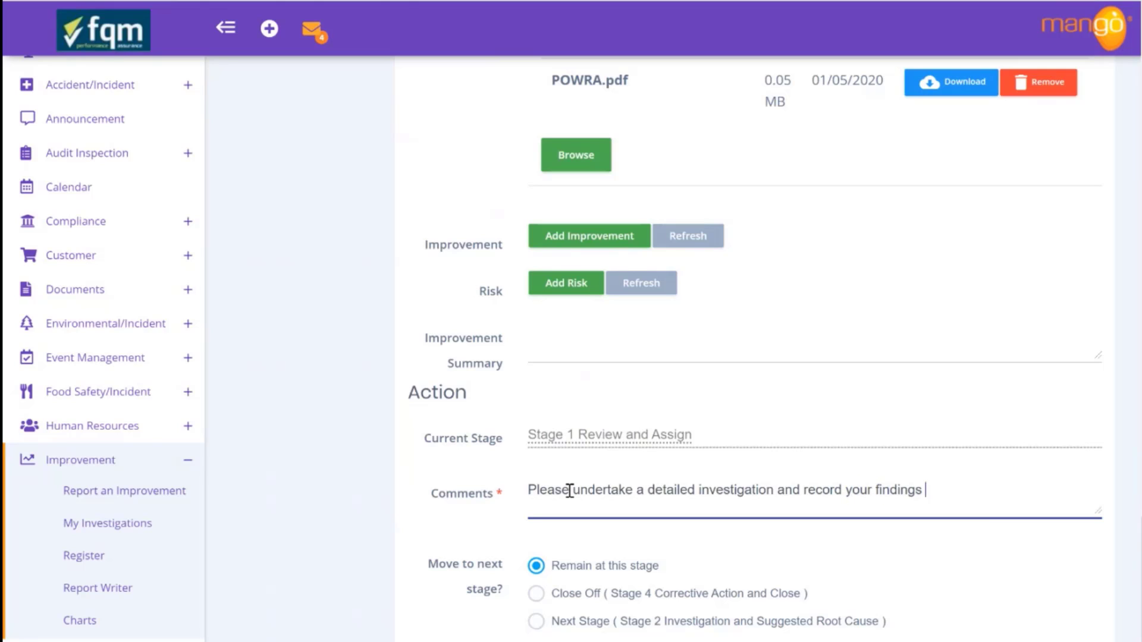
{"action": "type", "text": "in Mango. Please ensure to "}
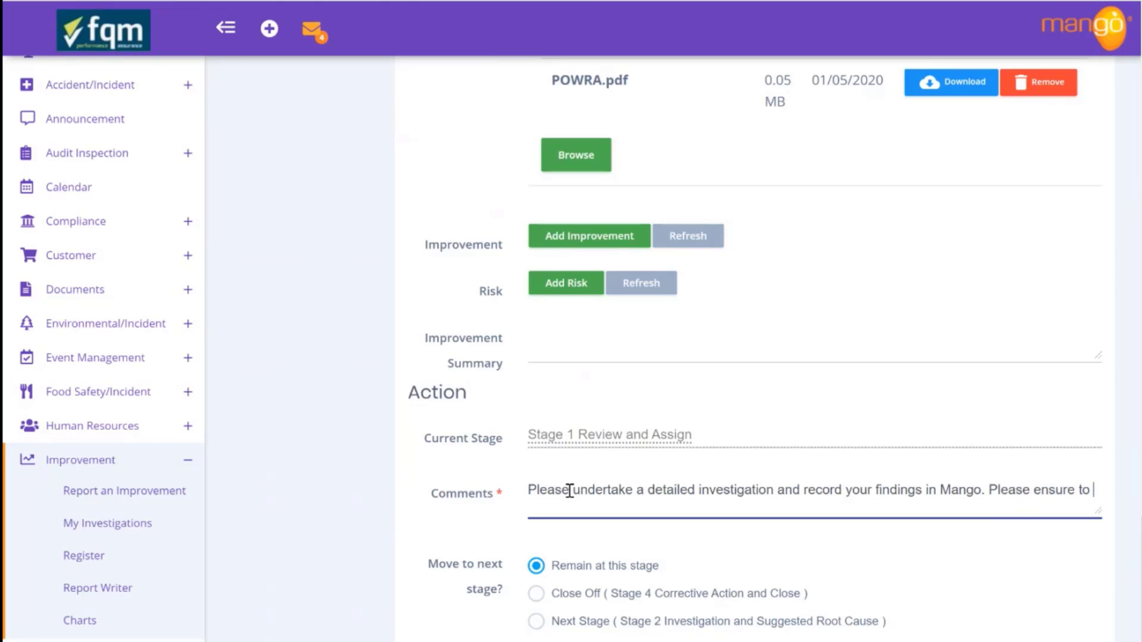
- Finish the Stage 1 comment with "check the findings related to current stock and stock of the same batch with other customers."
{"action": "type", "text": "check the findings related to "}
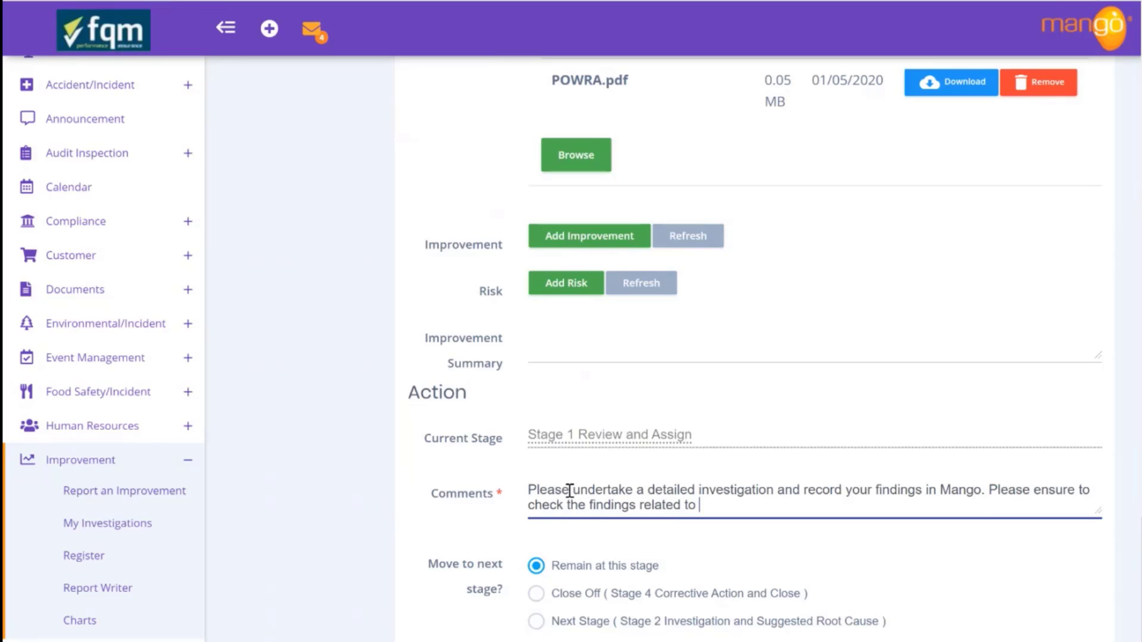
{"action": "type", "text": "current stock an"}
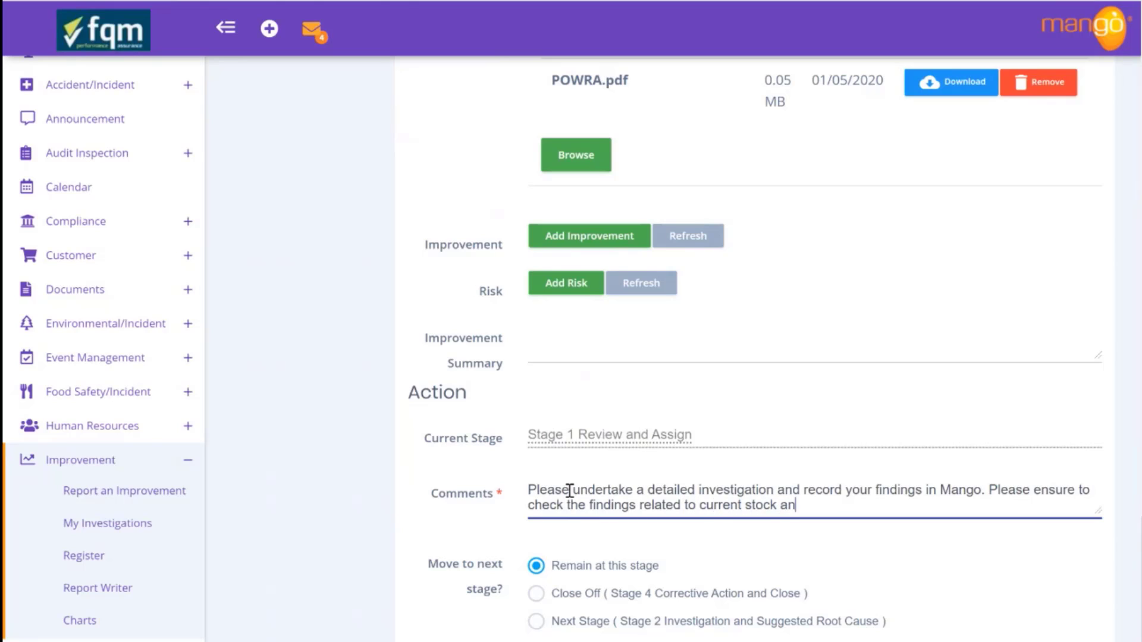
{"action": "type", "text": "d stock of the same "}
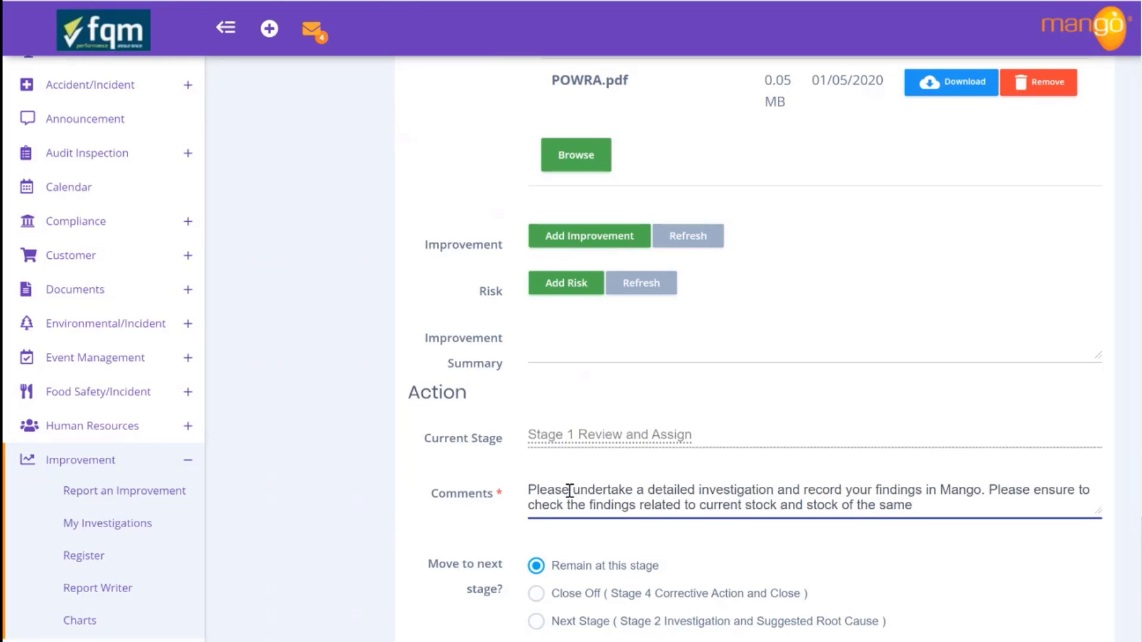
{"action": "type", "text": "batch with other customers."}
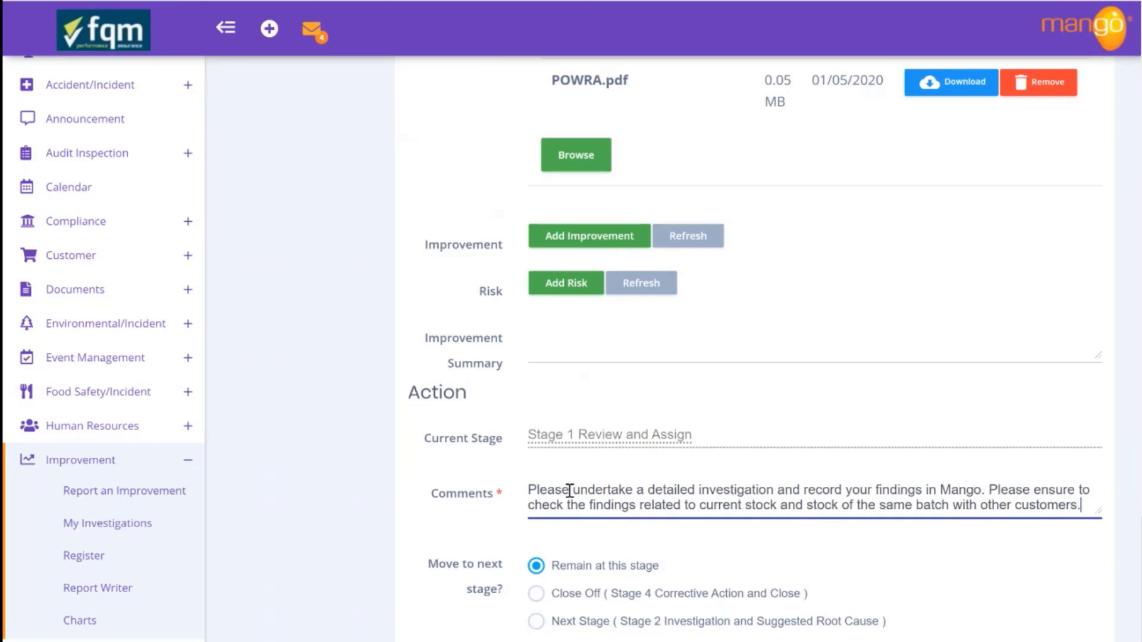
- Move the improvement to the next stage, Stage 2 Investigation and Suggested Root Cause, and save it
{"action": "scroll", "coordinate": [596, 530], "scroll_direction": "down", "scroll_amount": 2}
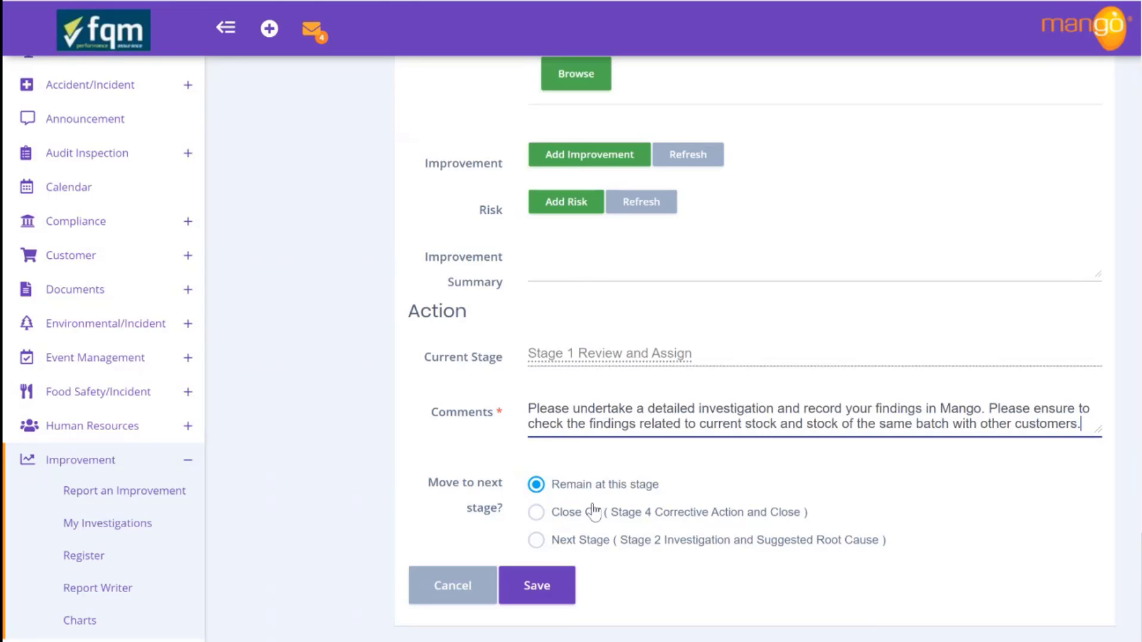
{"action": "left_click", "coordinate": [535, 540]}
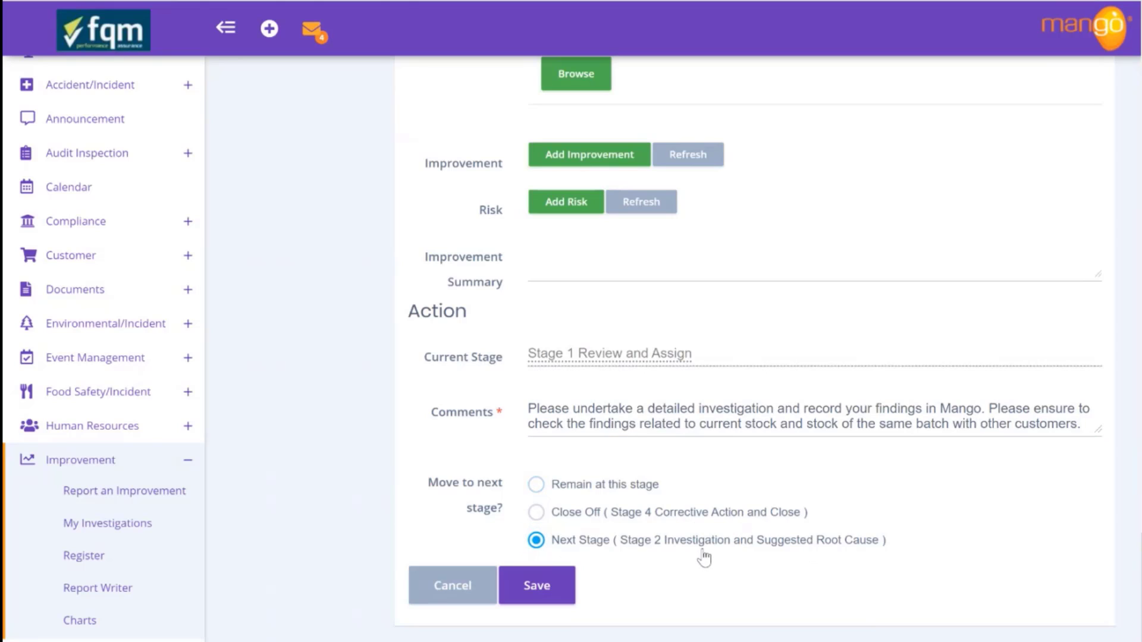
{"action": "left_click", "coordinate": [531, 589]}
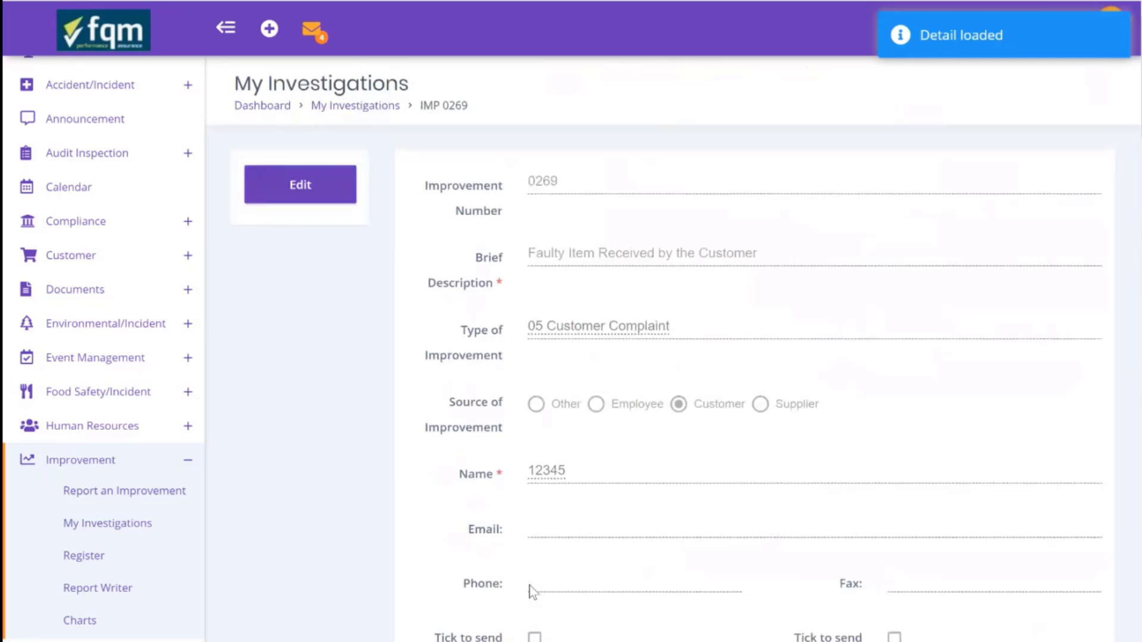
- Open the improvement "Faulty Item Received by the Customer" from the improvement register and review its details
{"action": "left_click", "coordinate": [99, 558]}
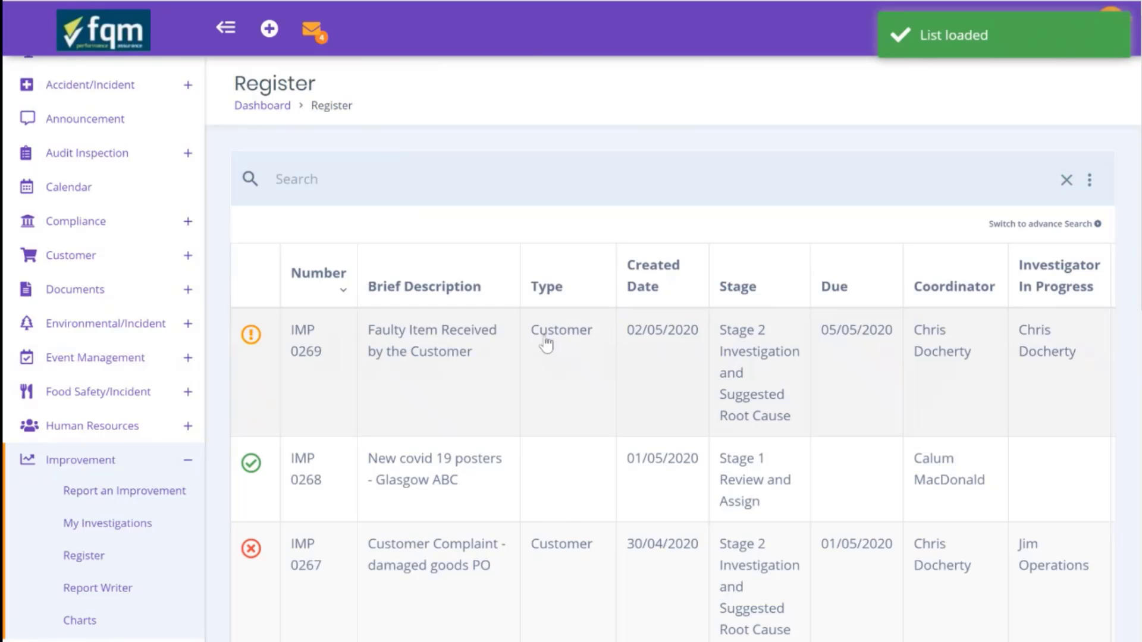
{"action": "left_click", "coordinate": [651, 337]}
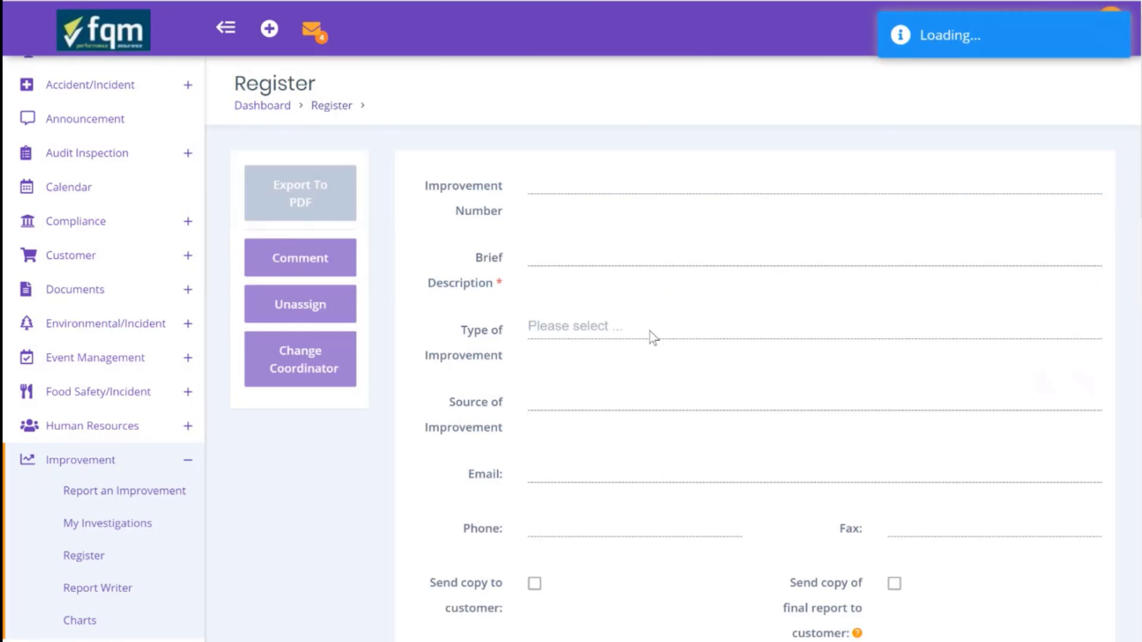
{"action": "scroll", "coordinate": [652, 338], "scroll_direction": "down", "scroll_amount": 13}
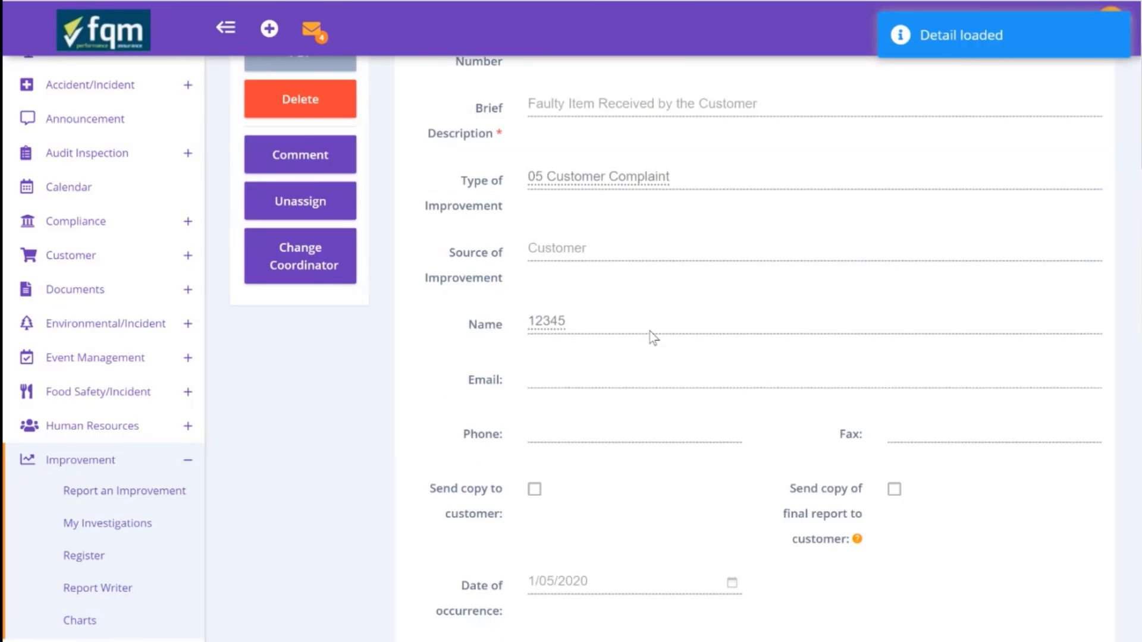
{"action": "scroll", "coordinate": [653, 337], "scroll_direction": "down", "scroll_amount": 15}
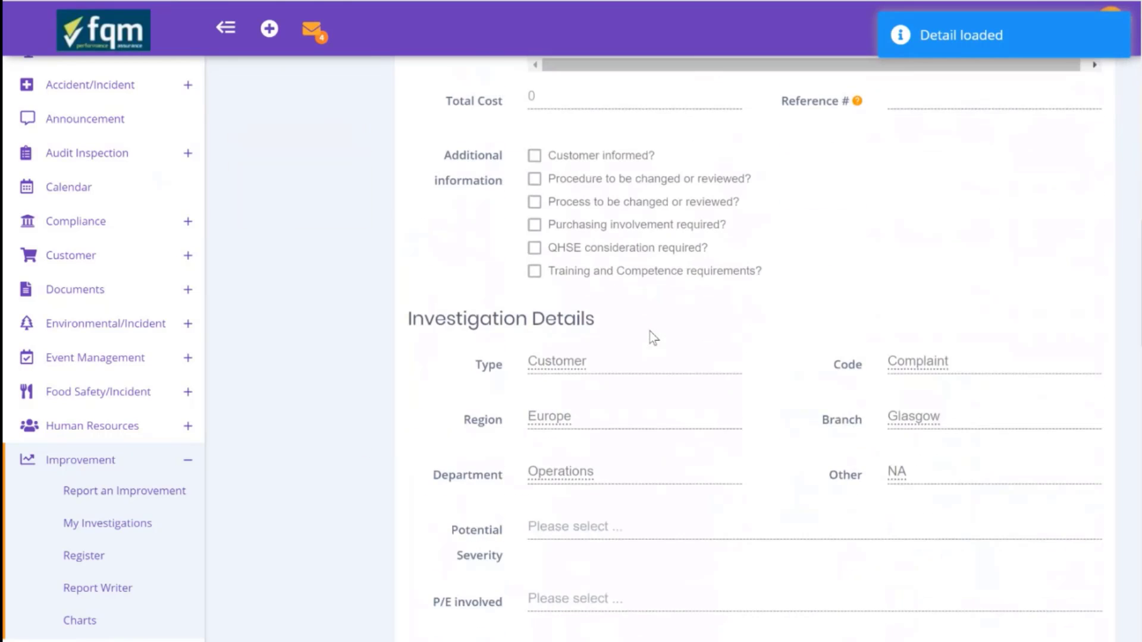
{"action": "scroll", "coordinate": [652, 338], "scroll_direction": "up", "scroll_amount": 20}
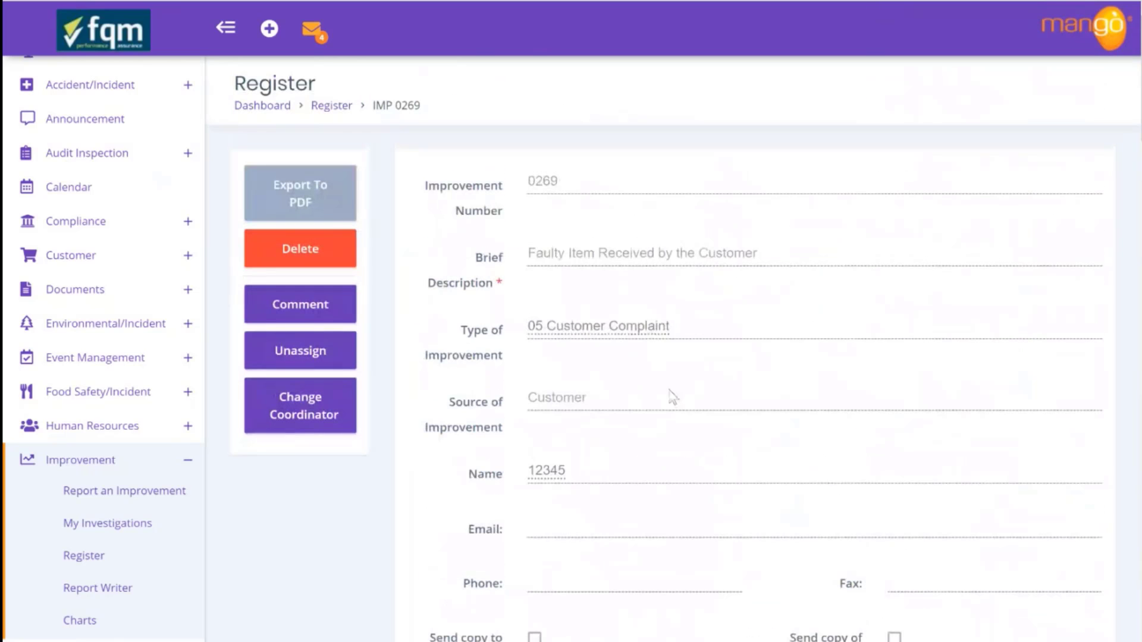
{"action": "scroll", "coordinate": [676, 465], "scroll_direction": "down", "scroll_amount": 4}
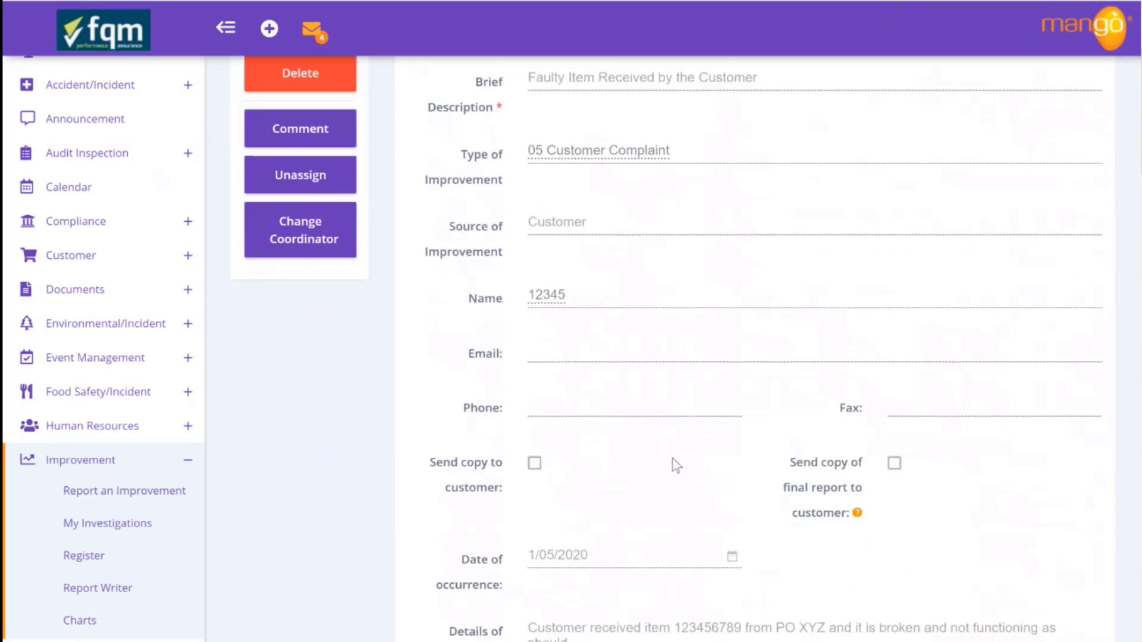
- Add a comment to the improvement reading "More information on this issue received from a different customer. See attached."
{"action": "scroll", "coordinate": [676, 465], "scroll_direction": "up", "scroll_amount": 1}
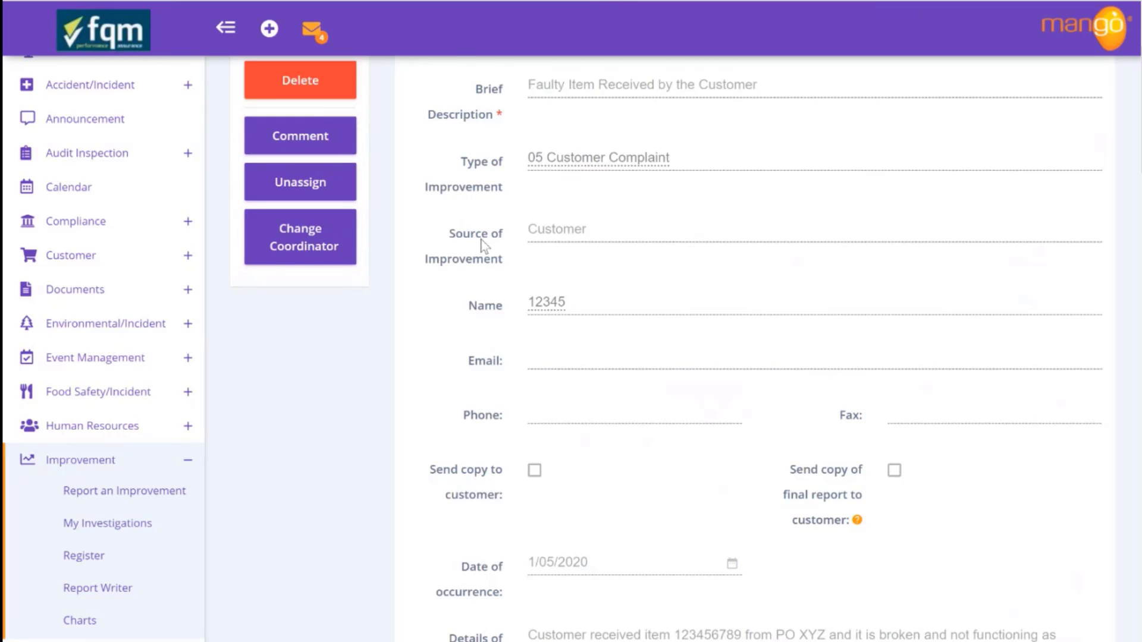
{"action": "scroll", "coordinate": [475, 244], "scroll_direction": "up", "scroll_amount": 2}
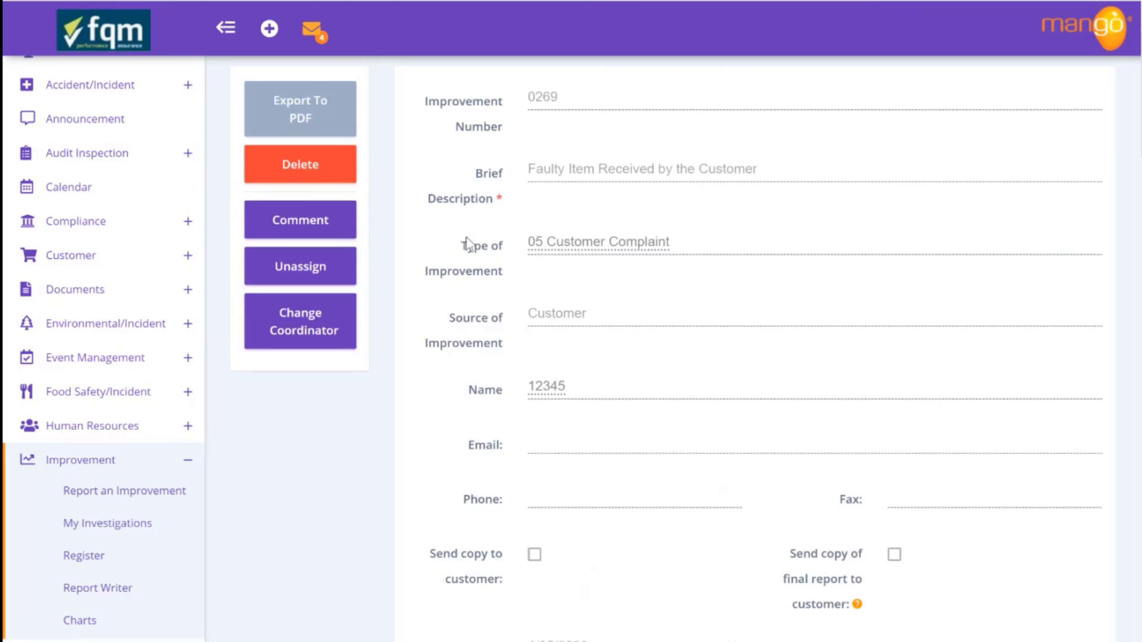
{"action": "left_click", "coordinate": [304, 223]}
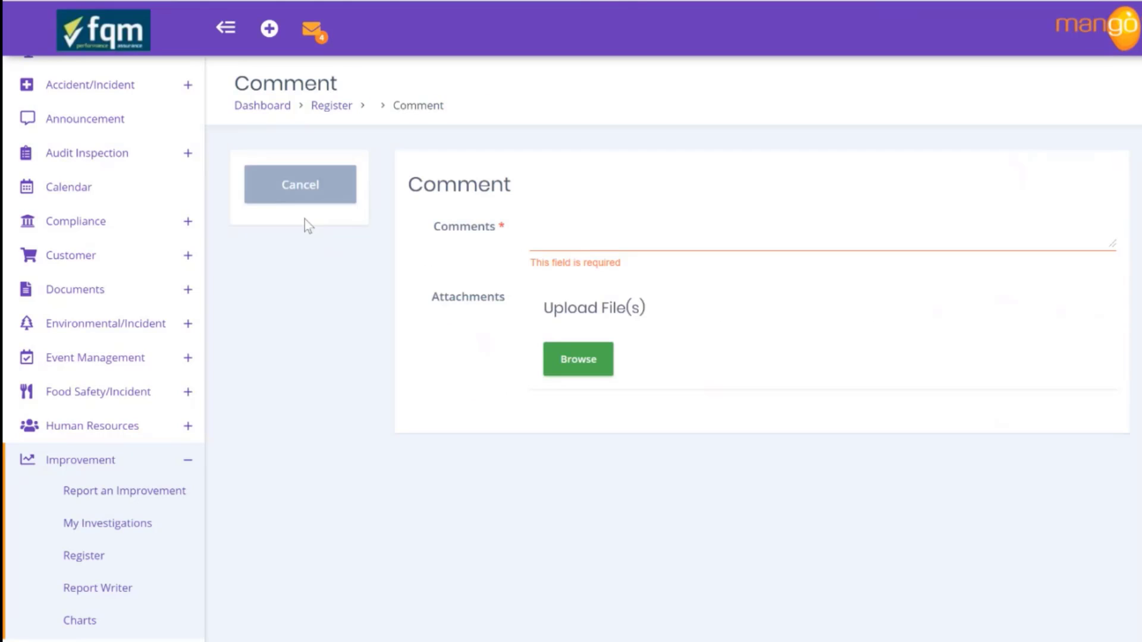
{"action": "left_click", "coordinate": [576, 225]}
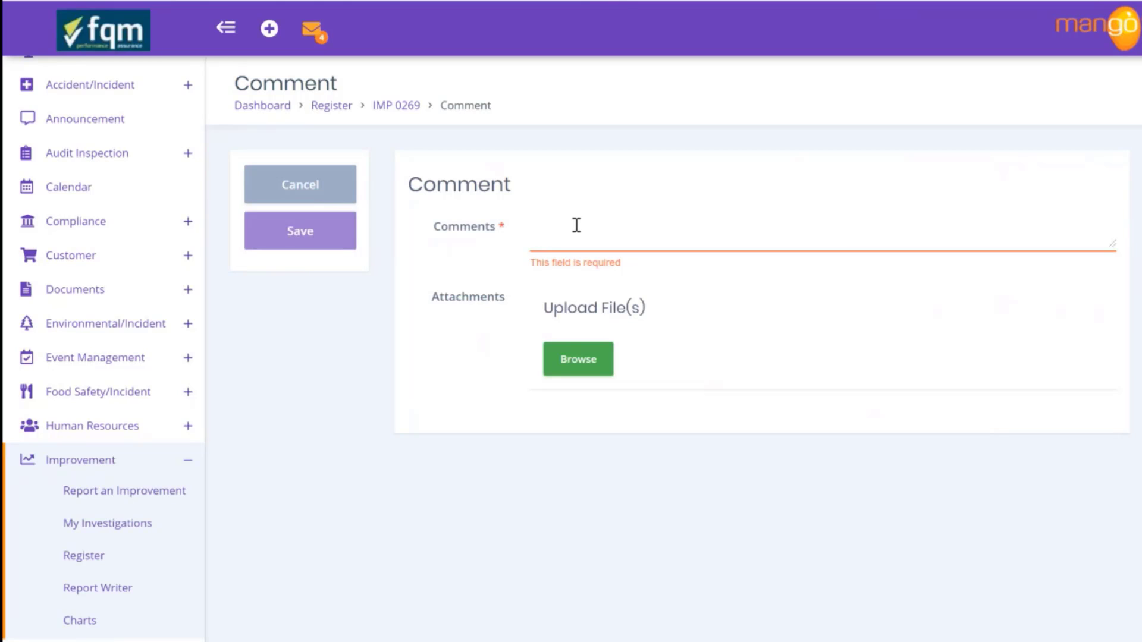
{"action": "type", "text": "More informat"}
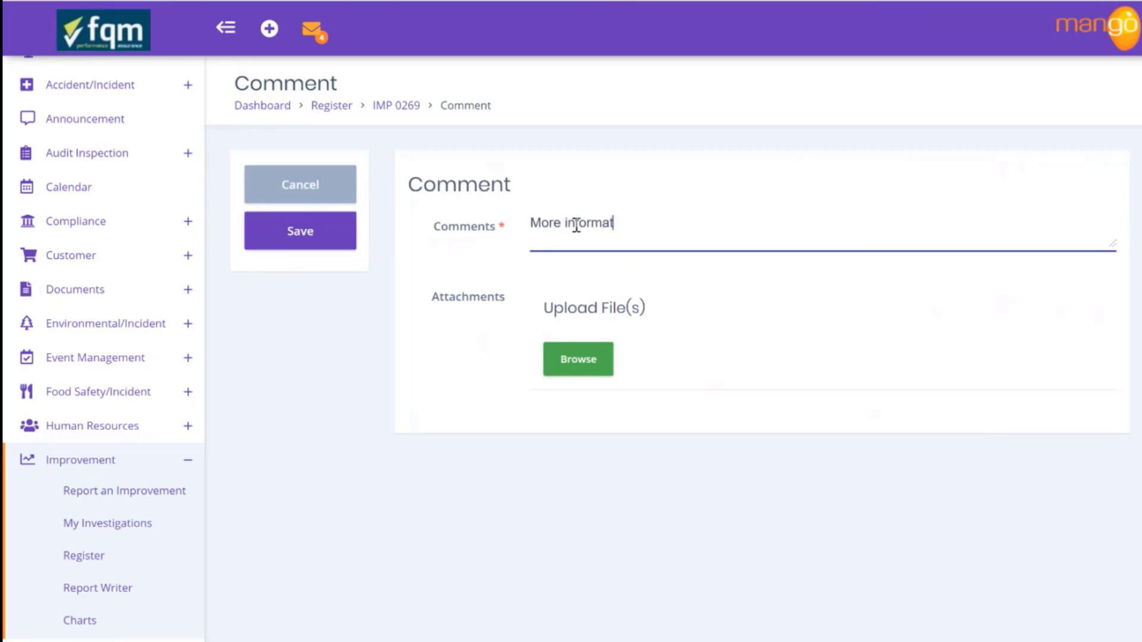
{"action": "type", "text": "ion on this issue receive"}
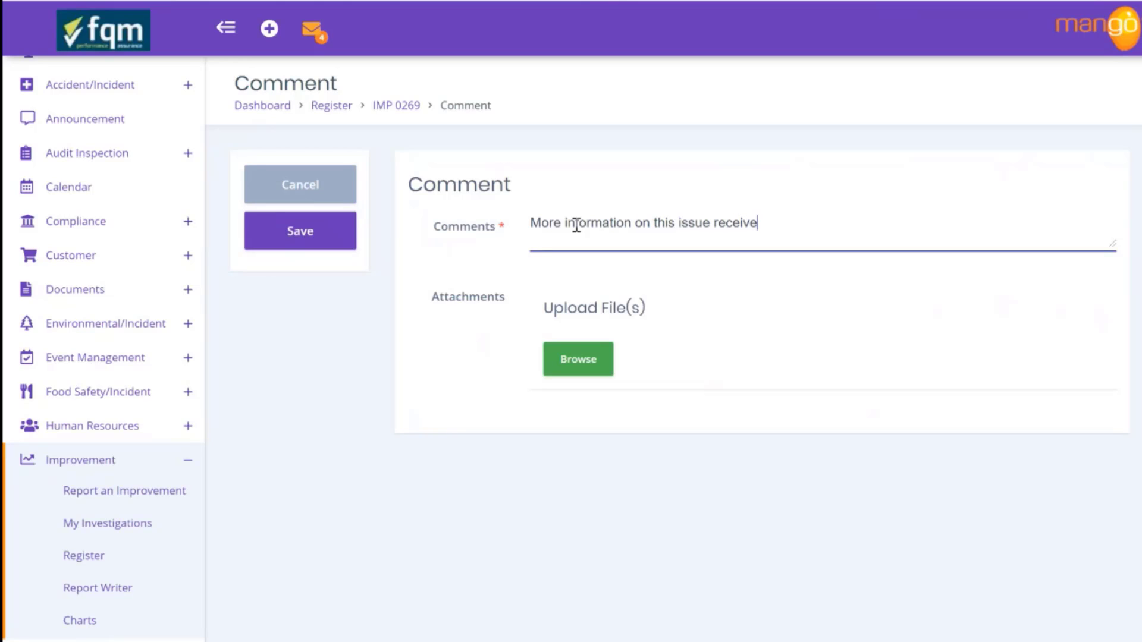
{"action": "type", "text": "d from a different customer"}
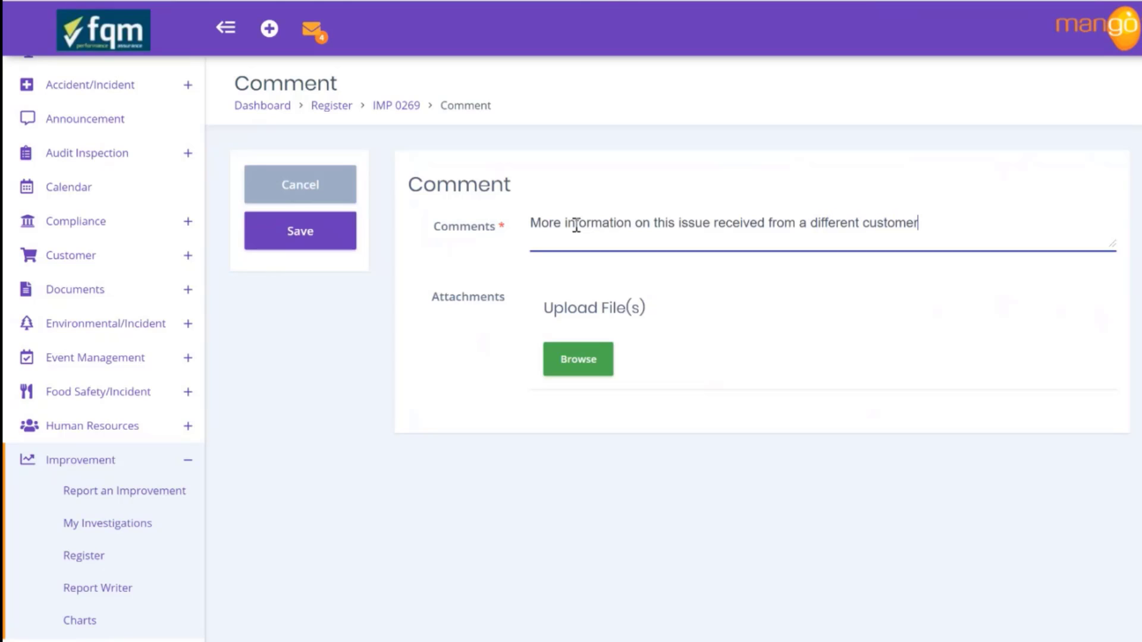
{"action": "type", "text": ". See attached."}
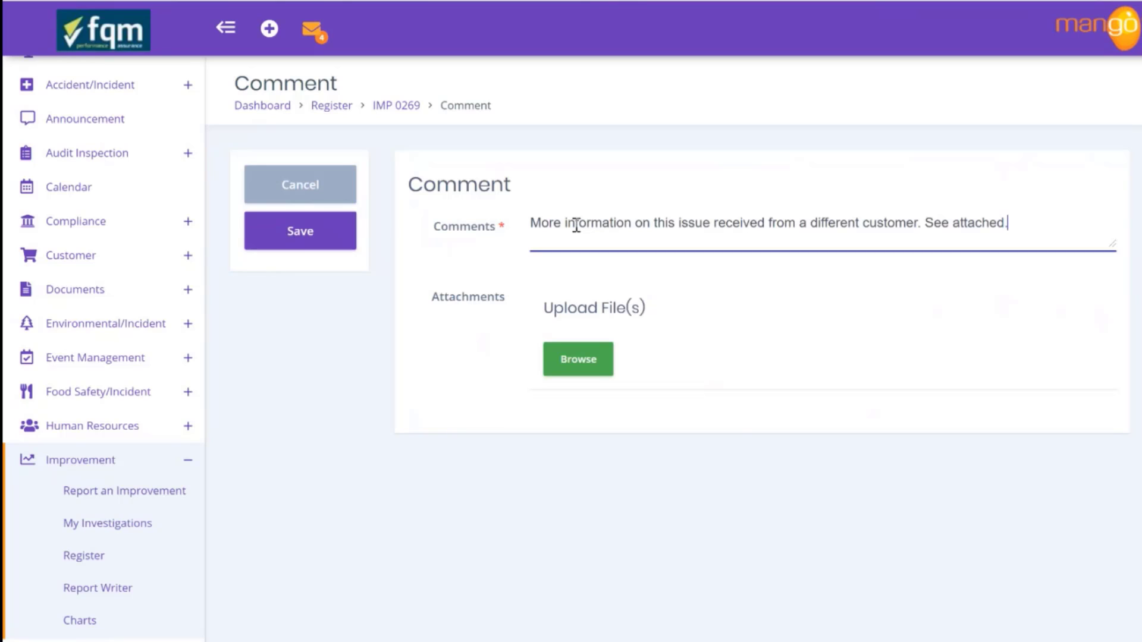
- Attach the Customer X audit PDF from the Downloads folder to the comment and save the comment
{"action": "left_click", "coordinate": [553, 358]}
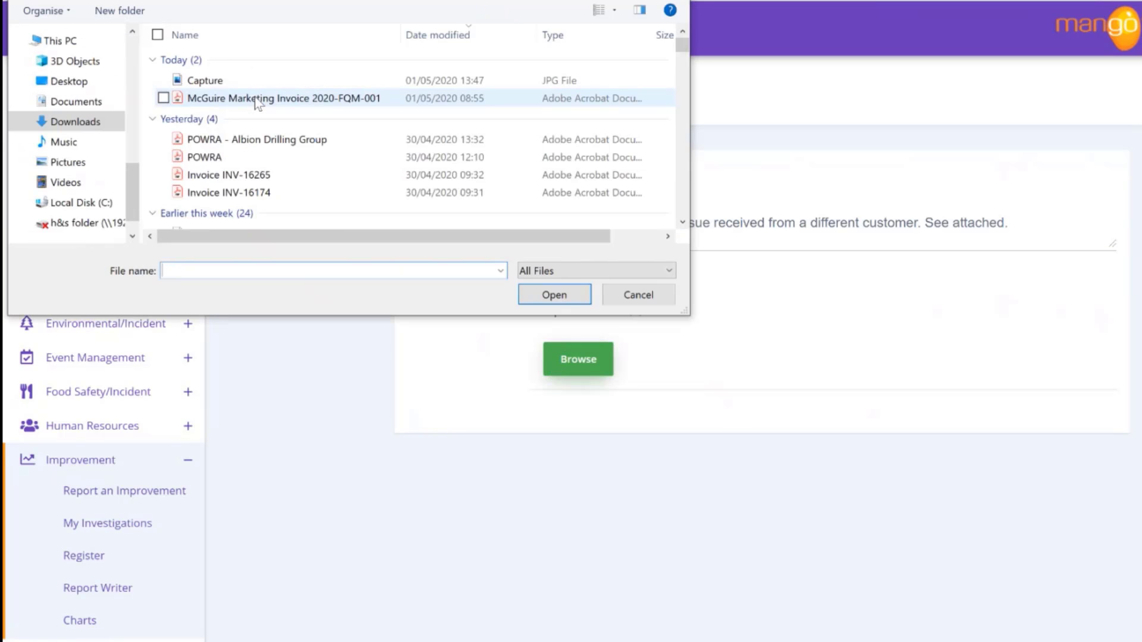
{"action": "scroll", "coordinate": [262, 146], "scroll_direction": "down", "scroll_amount": 2}
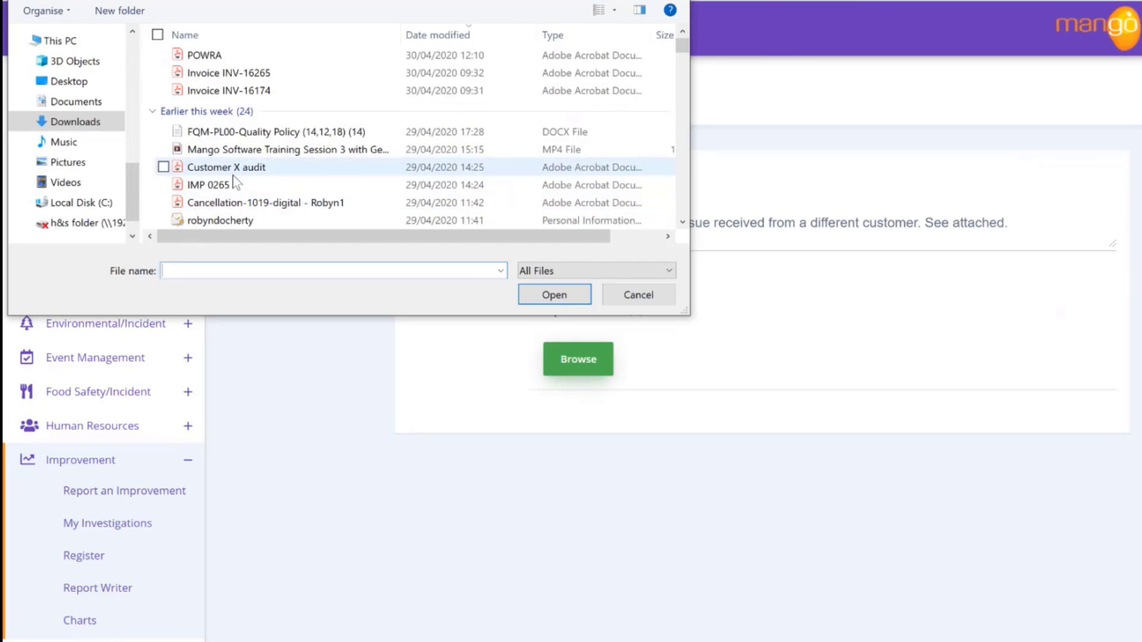
{"action": "left_click", "coordinate": [250, 167]}
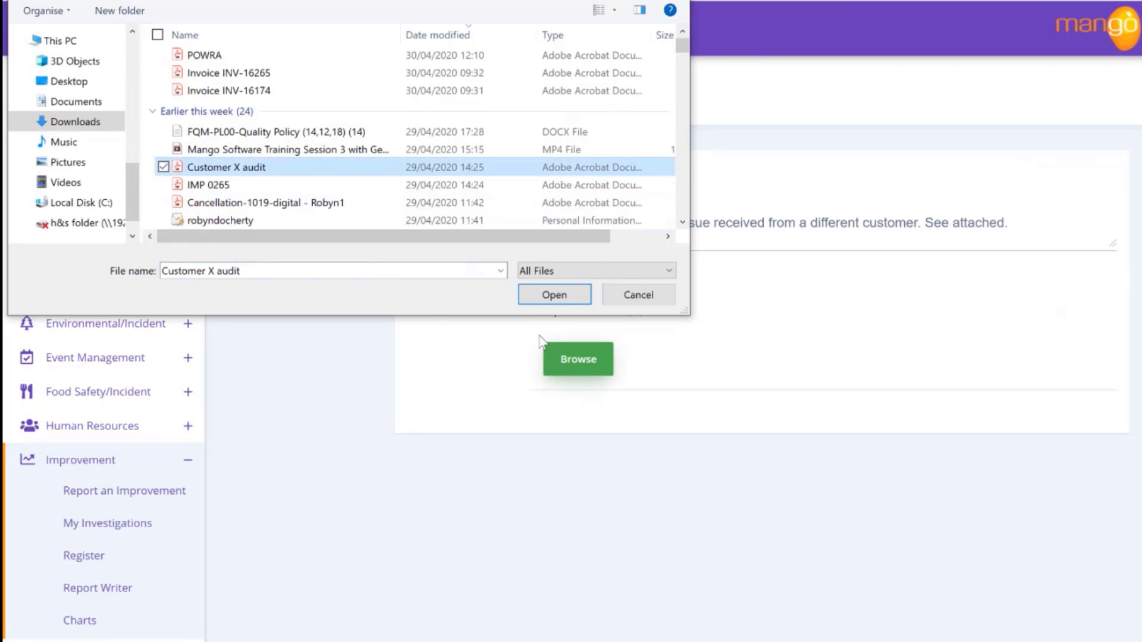
{"action": "left_click", "coordinate": [543, 297]}
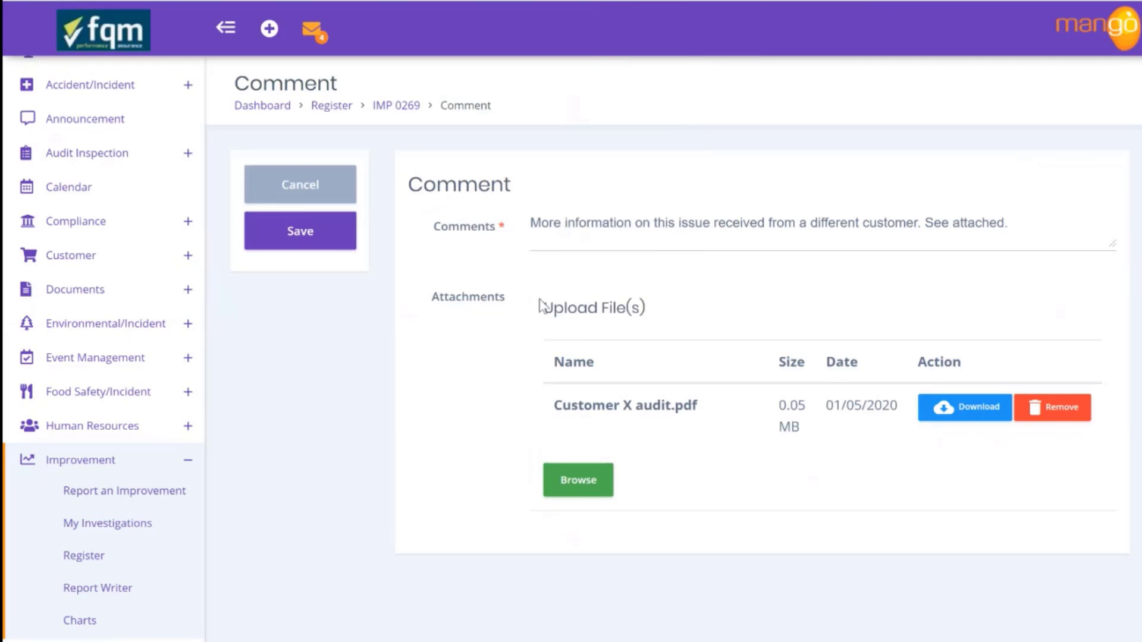
{"action": "left_click", "coordinate": [354, 241]}
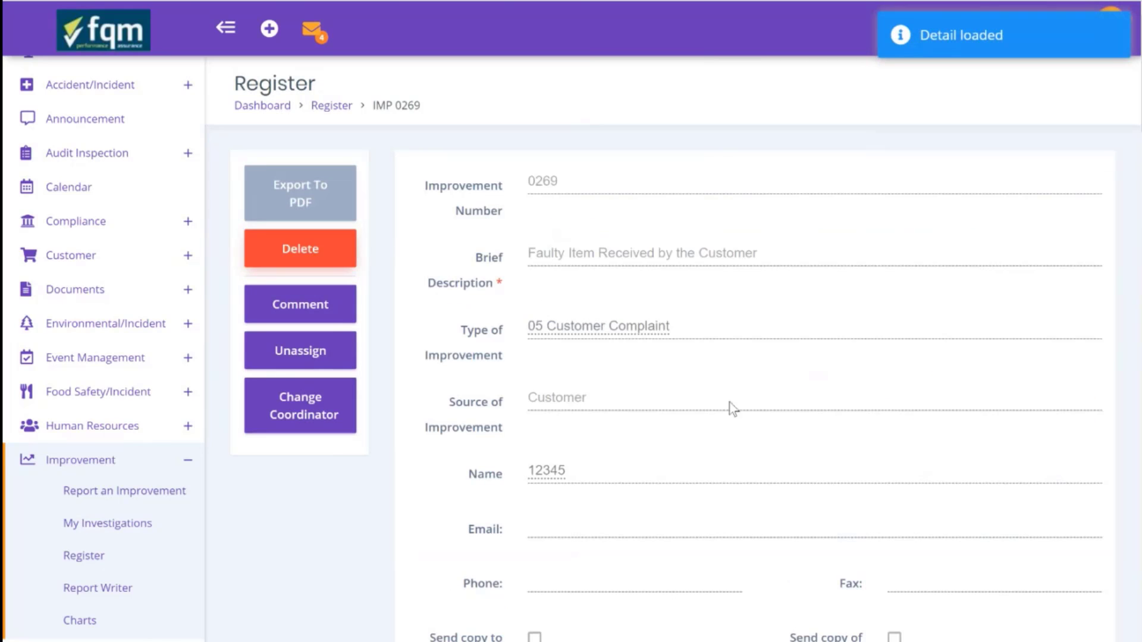
- Review the improvement's action history and attachments for the newly added Stage 2 comment and Customer X audit.pdf
{"action": "scroll", "coordinate": [763, 434], "scroll_direction": "down", "scroll_amount": 20}
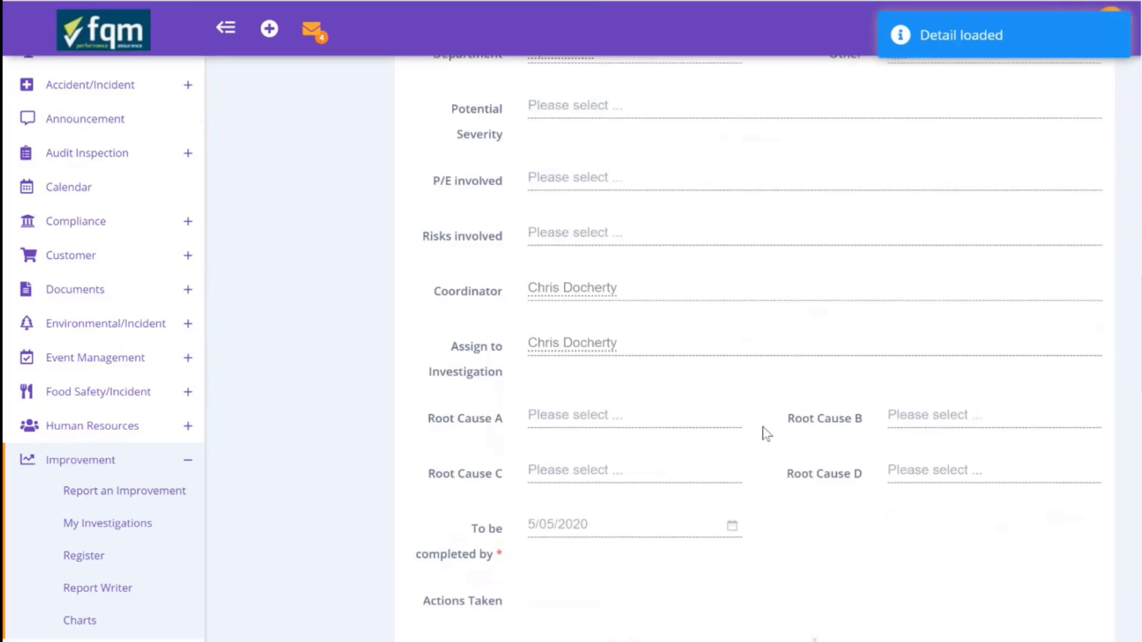
{"action": "scroll", "coordinate": [763, 427], "scroll_direction": "down", "scroll_amount": 10}
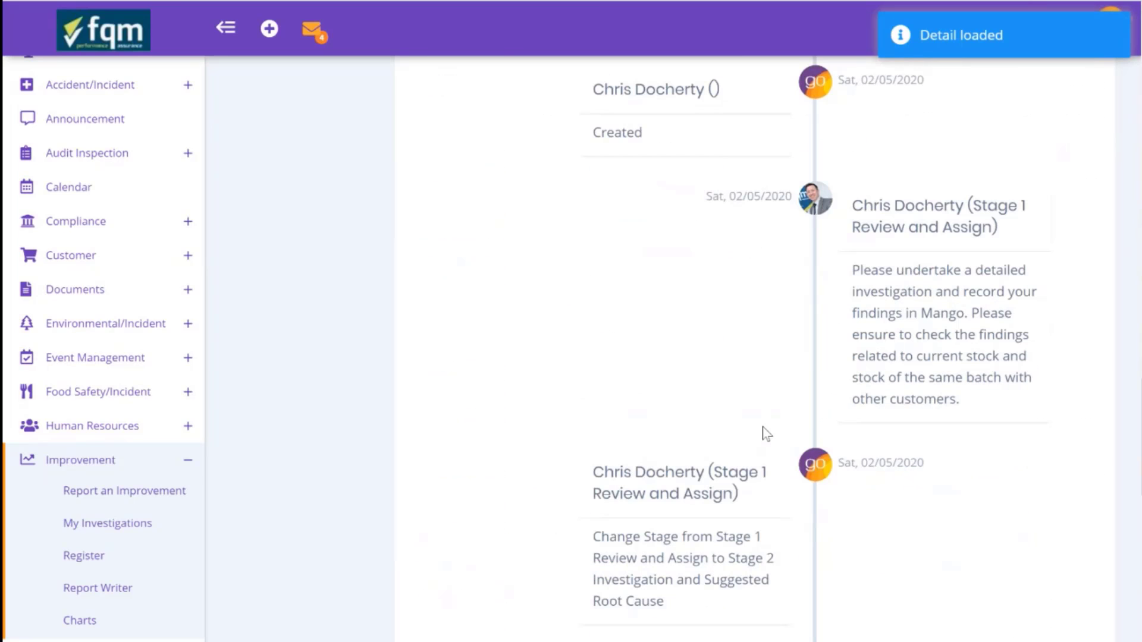
{"action": "scroll", "coordinate": [767, 434], "scroll_direction": "down", "scroll_amount": 5}
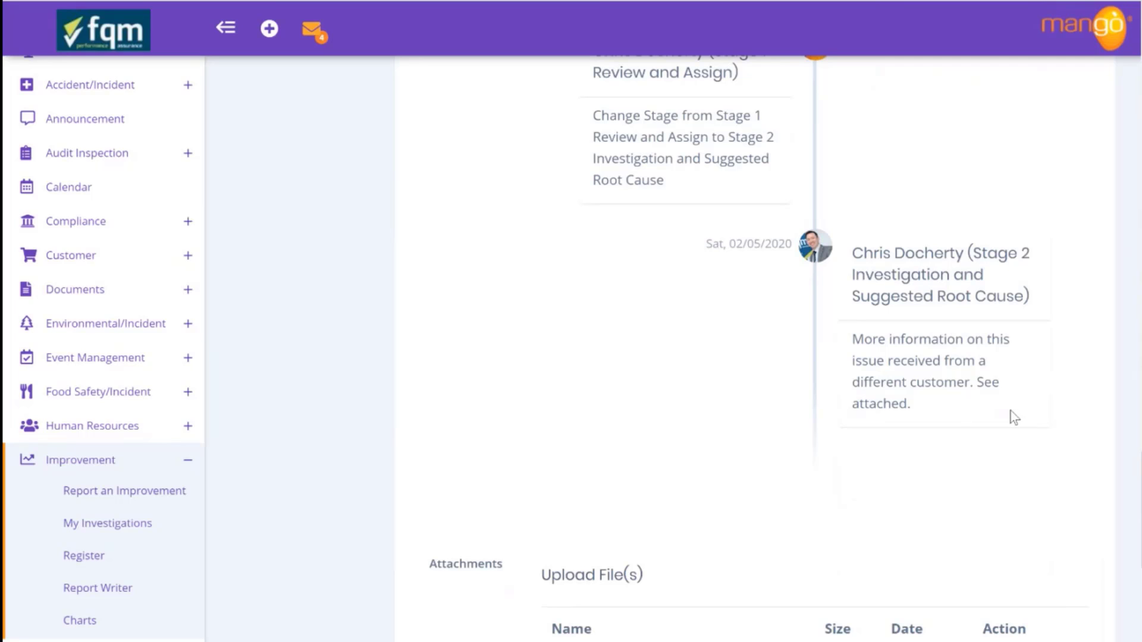
{"action": "scroll", "coordinate": [1011, 412], "scroll_direction": "down", "scroll_amount": 4}
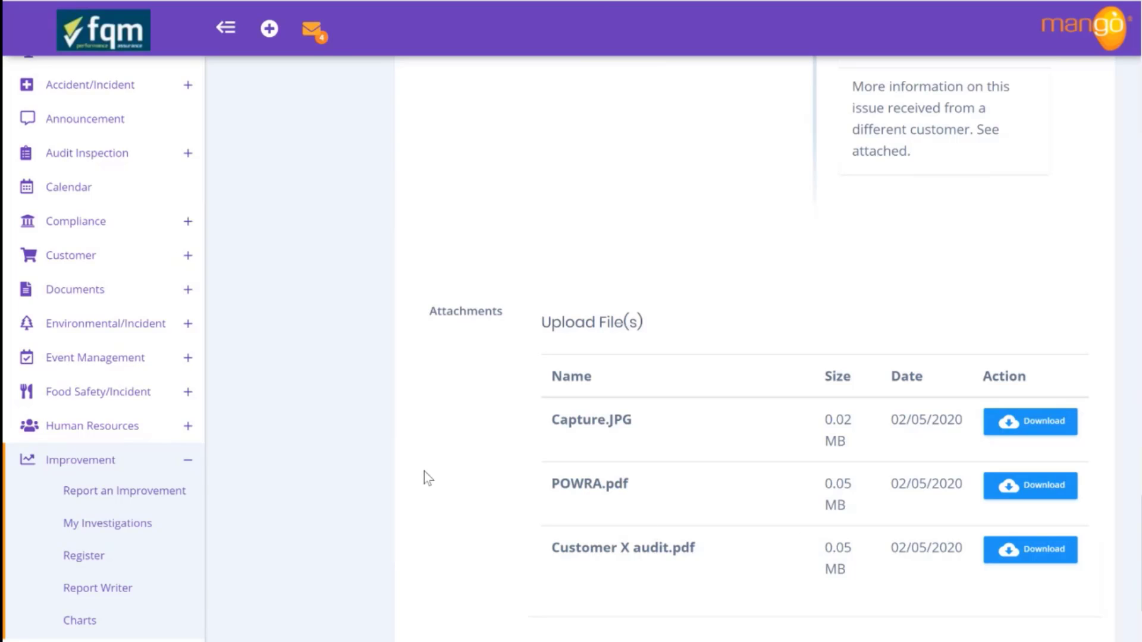
{"action": "scroll", "coordinate": [423, 472], "scroll_direction": "up", "scroll_amount": 20}
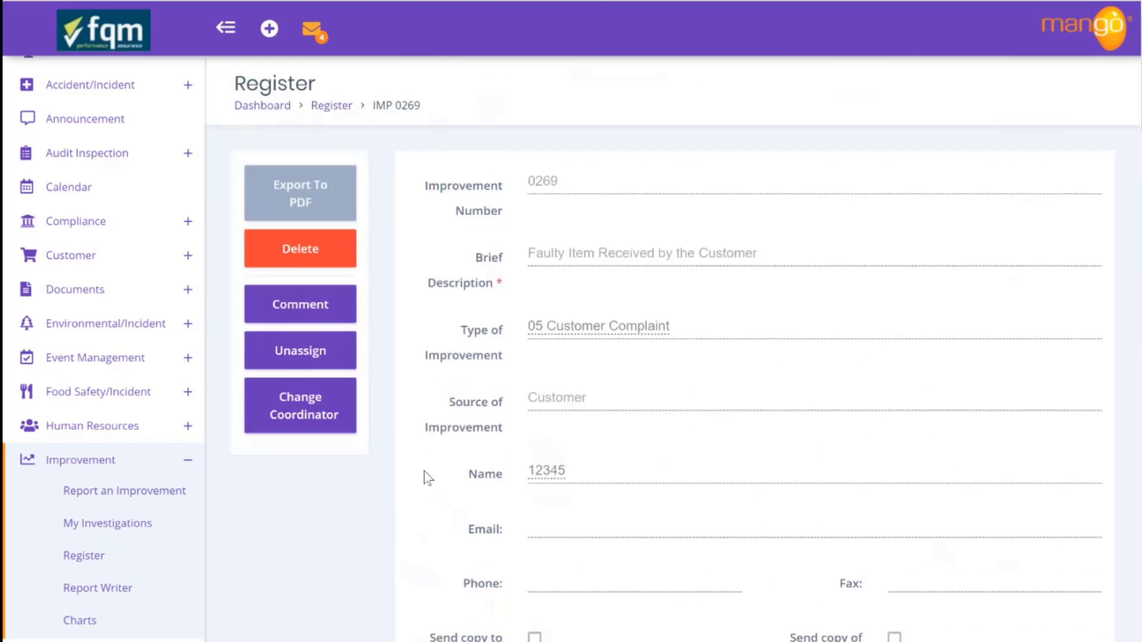
- Open the improvement "Faulty Item Received by the Customer" from My Investigations for editing and review its details through to the Action section
{"action": "left_click", "coordinate": [106, 34]}
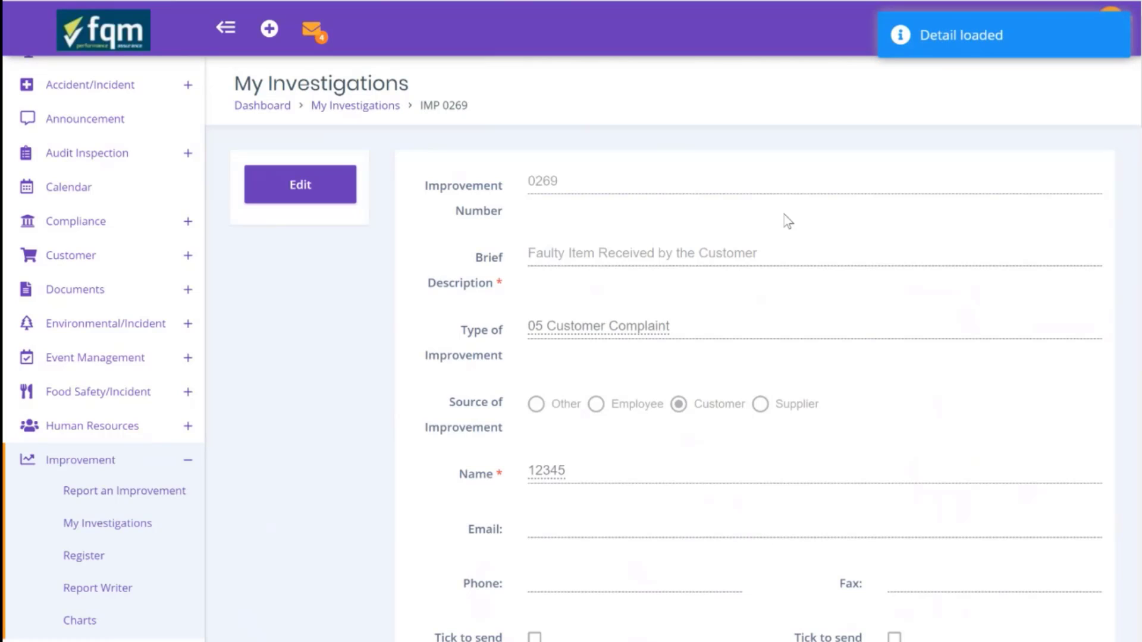
{"action": "left_click", "coordinate": [315, 195]}
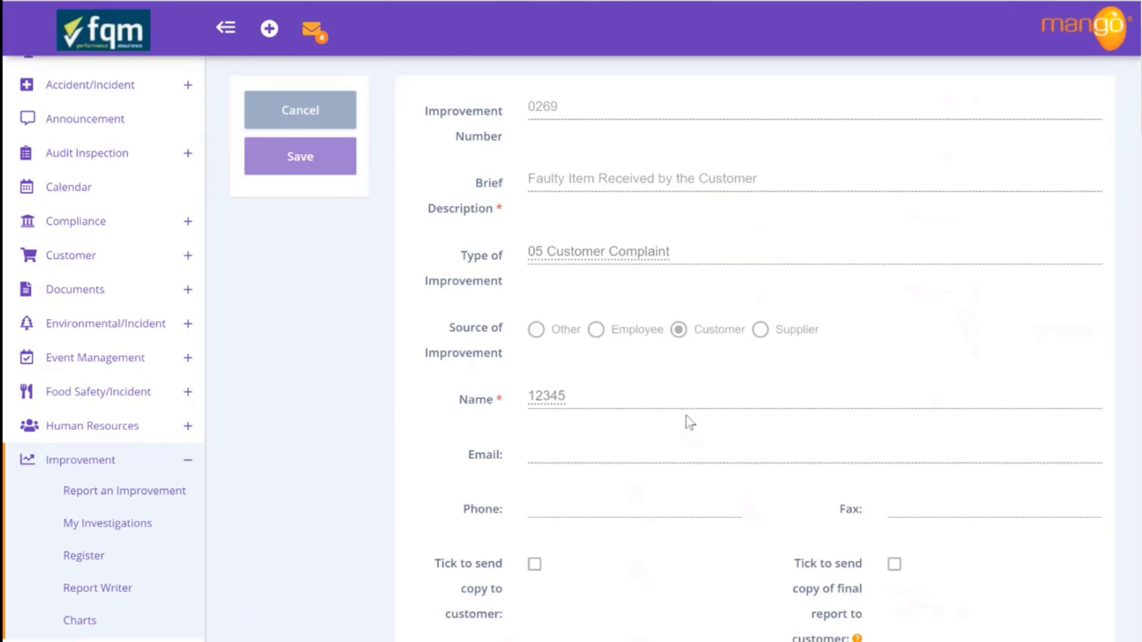
{"action": "scroll", "coordinate": [688, 421], "scroll_direction": "down", "scroll_amount": 7}
{"action": "scroll", "coordinate": [616, 466], "scroll_direction": "down", "scroll_amount": 13}
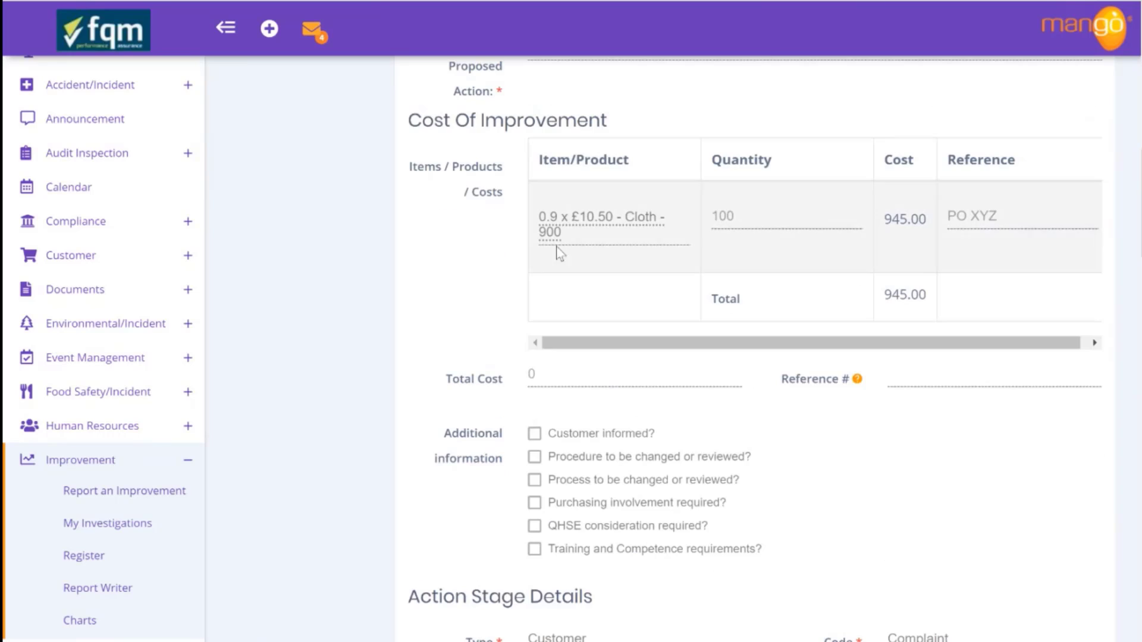
{"action": "scroll", "coordinate": [682, 516], "scroll_direction": "down", "scroll_amount": 3}
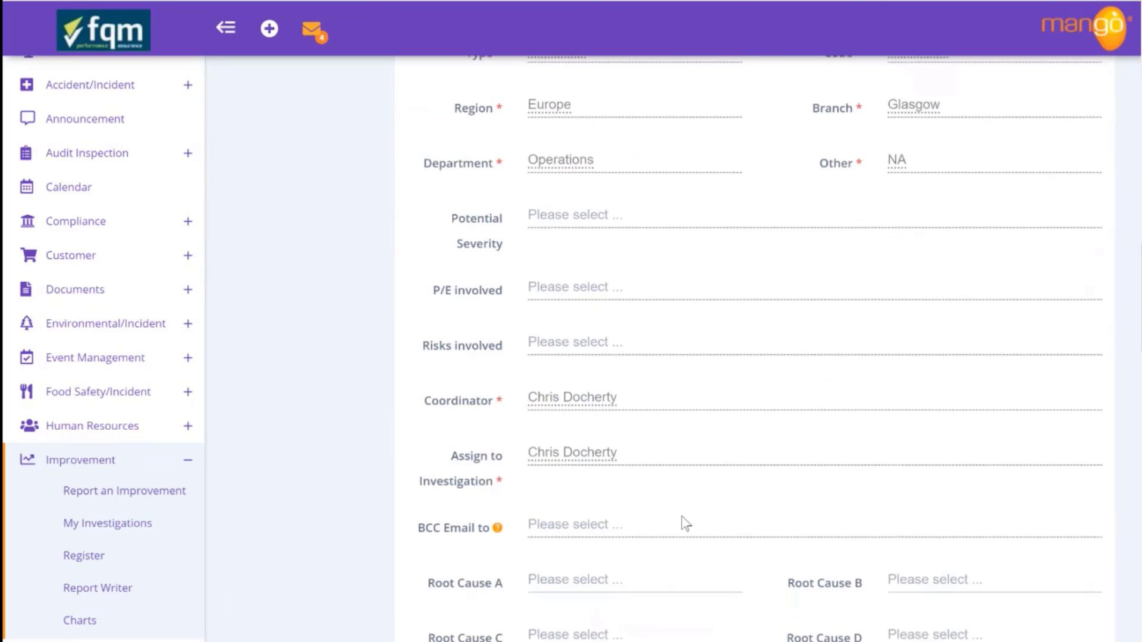
{"action": "scroll", "coordinate": [682, 516], "scroll_direction": "down", "scroll_amount": 5}
{"action": "scroll", "coordinate": [684, 522], "scroll_direction": "down", "scroll_amount": 14}
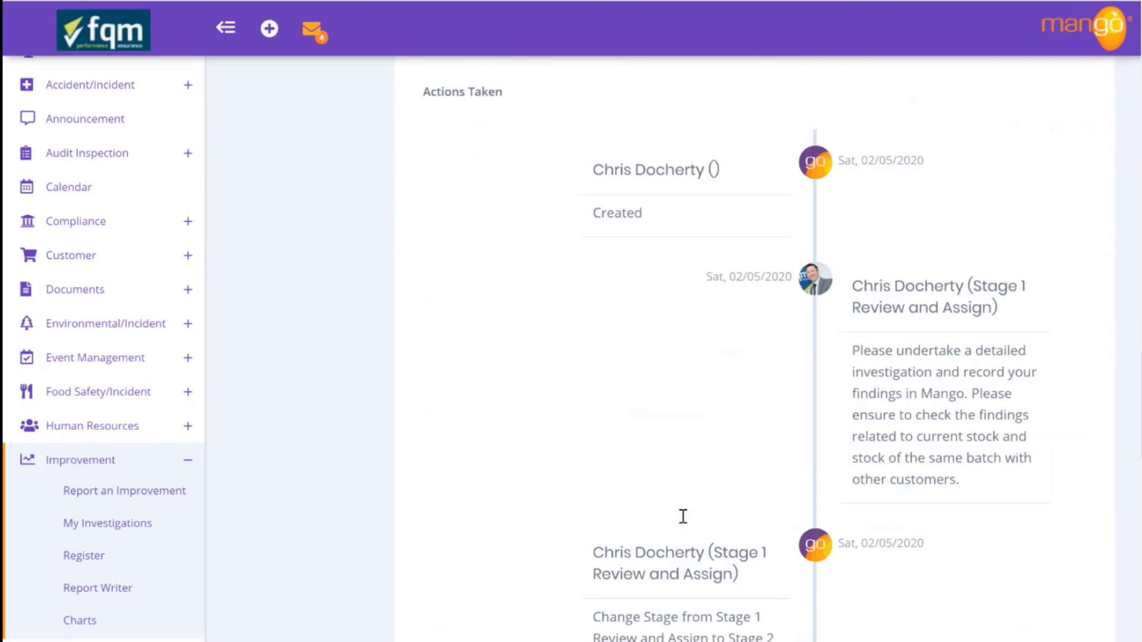
{"action": "scroll", "coordinate": [683, 516], "scroll_direction": "down", "scroll_amount": 3}
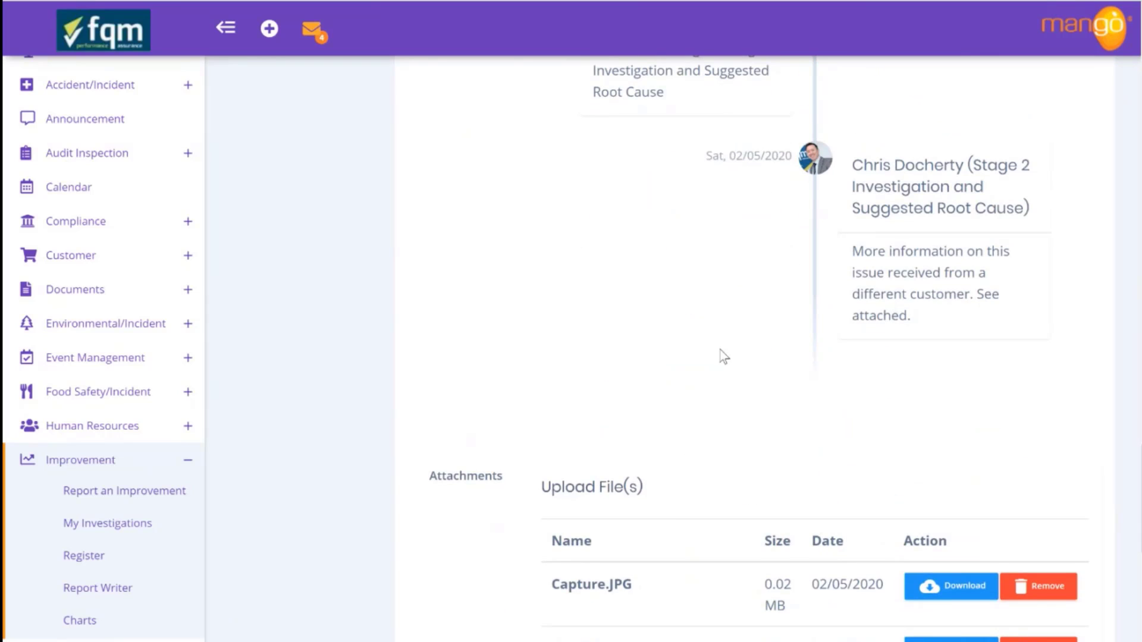
{"action": "scroll", "coordinate": [723, 357], "scroll_direction": "down", "scroll_amount": 4}
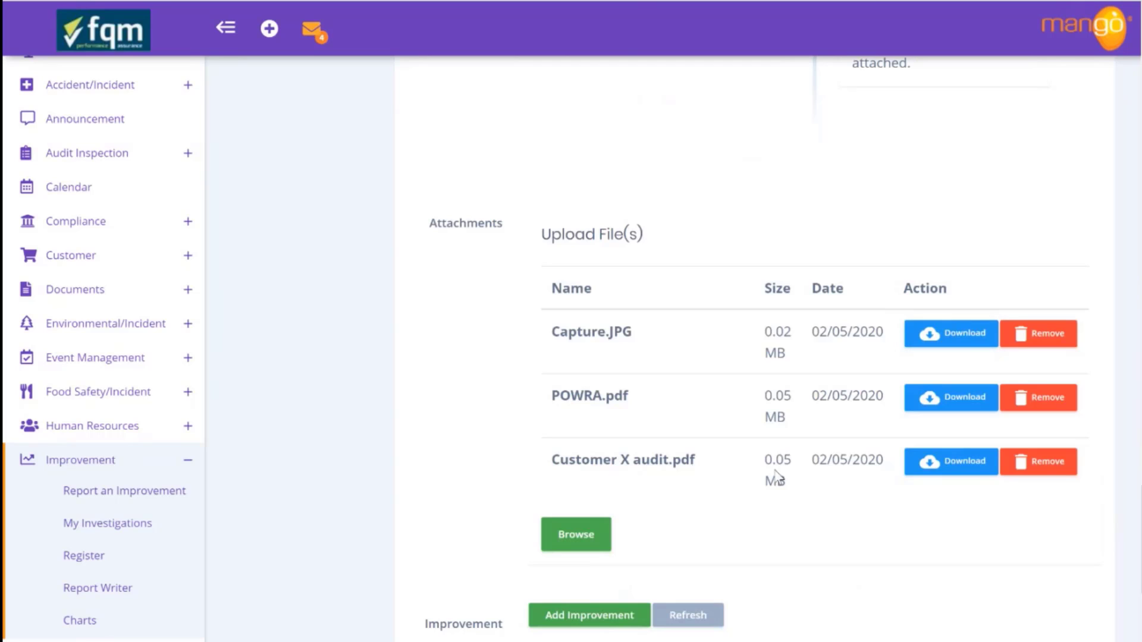
{"action": "scroll", "coordinate": [777, 475], "scroll_direction": "down", "scroll_amount": 3}
{"action": "scroll", "coordinate": [778, 477], "scroll_direction": "down", "scroll_amount": 4}
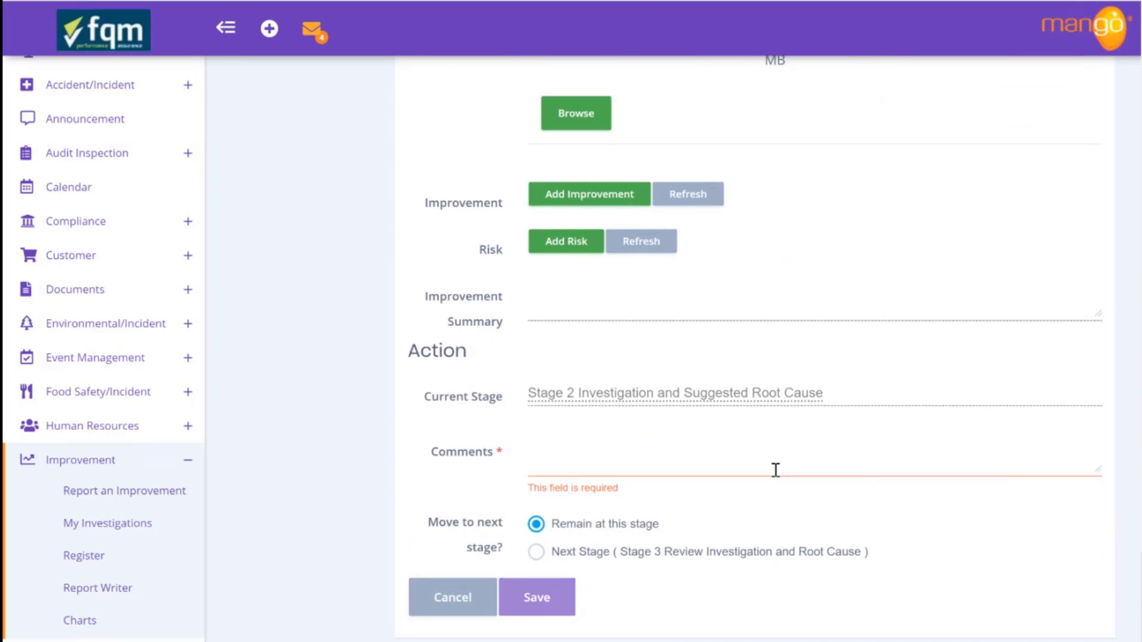
- Start the Stage 2 investigation comment with the line "Detailed investigation completed and findings are:"
{"action": "left_click", "coordinate": [632, 463]}
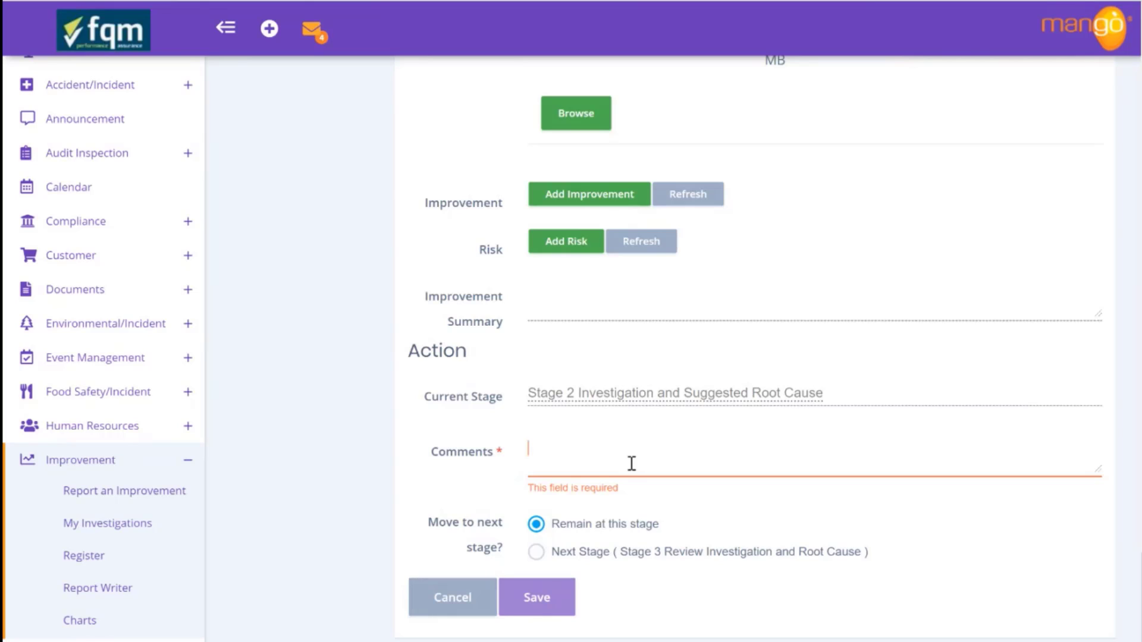
{"action": "type", "text": "Detailed oinve"}
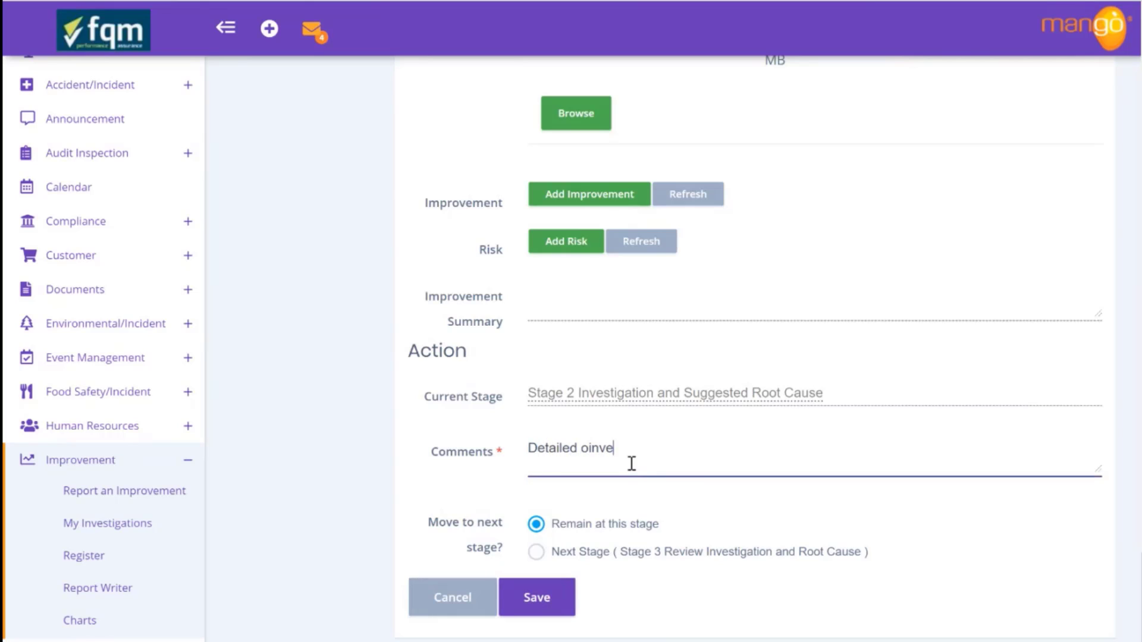
{"action": "type", "text": "st"}
{"action": "key", "text": "BackSpace"}
{"action": "key", "text": "BackSpace"}
{"action": "key", "text": "BackSpace"}
{"action": "key", "text": "BackSpace"}
{"action": "key", "text": "BackSpace"}
{"action": "key", "text": "BackSpace"}
{"action": "type", "text": "investigation completed"}
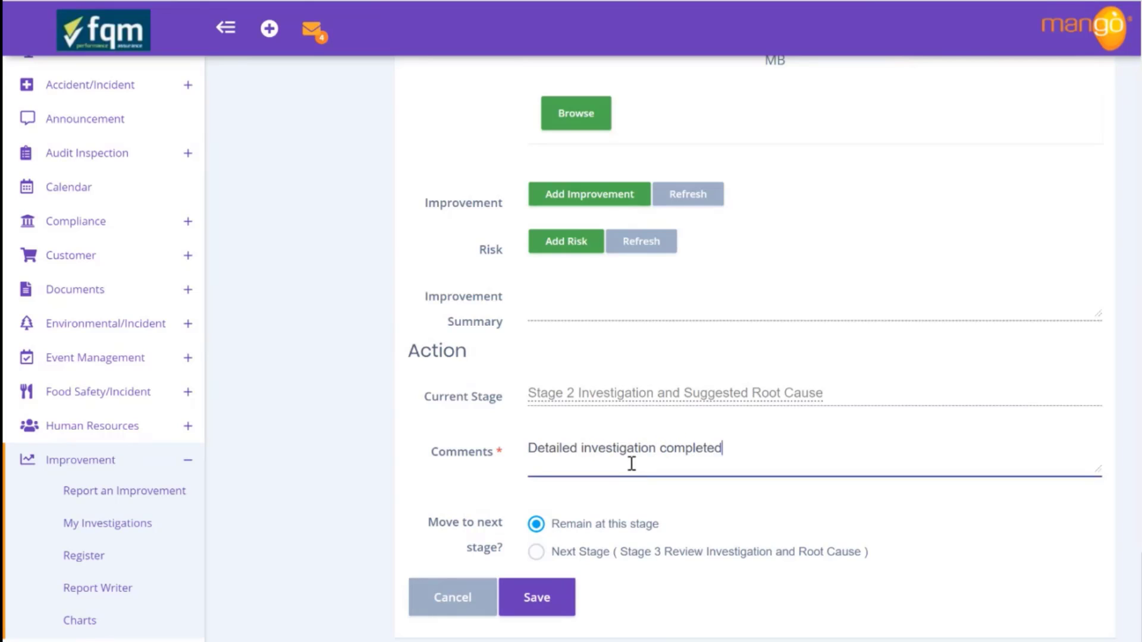
{"action": "type", "text": " and findings are"}
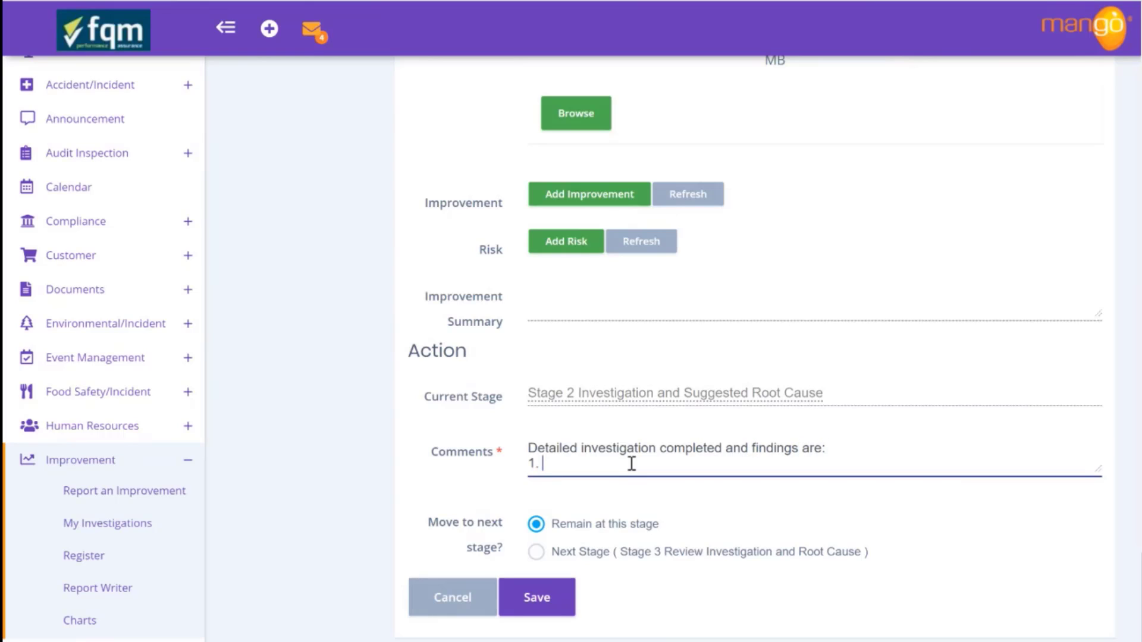
{"action": "type", "text": ":"}
{"action": "key", "text": "Return"}
- Add finding 1 to the comment: "This is an isolated issue with this customer only"
{"action": "type", "text": "1. This is an isolated issue with this"}
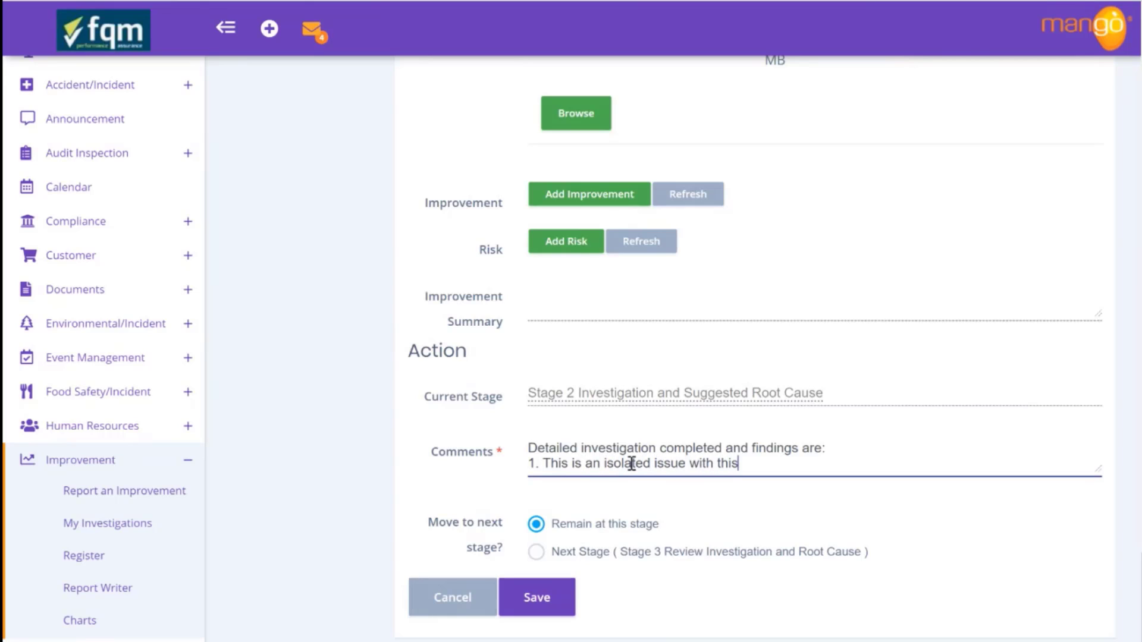
{"action": "type", "text": " customer only"}
{"action": "key", "text": "Return"}
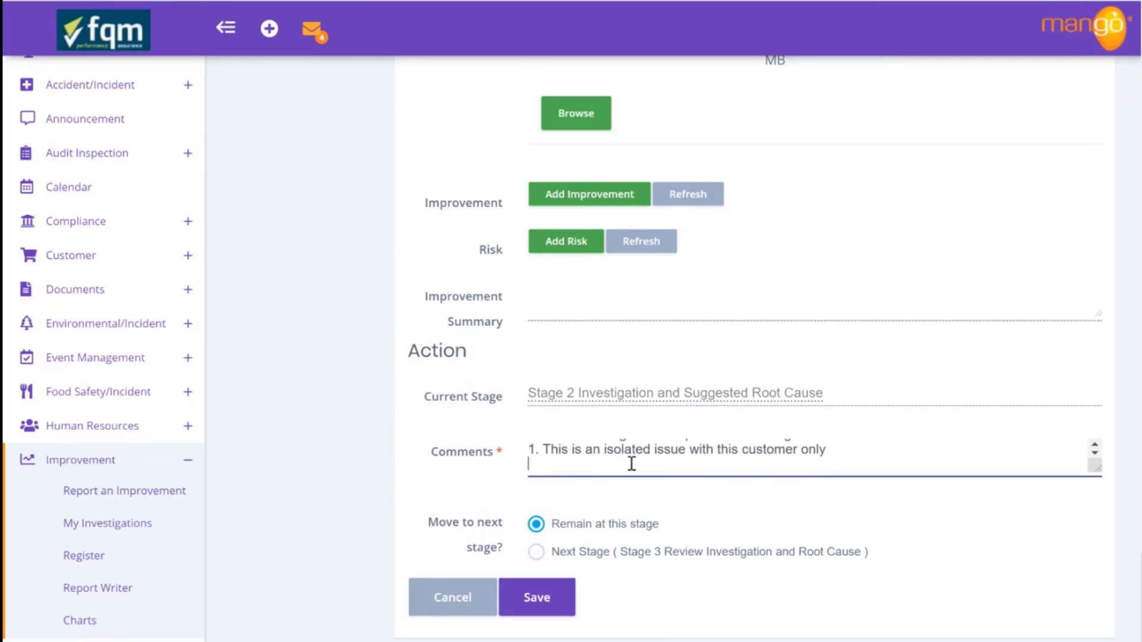
- Add finding 2, that the other customer's issue "is not related to this problem and will be handled separately.", correct its spelling, and start item 3
{"action": "type", "text": "2. The other issue reported by"}
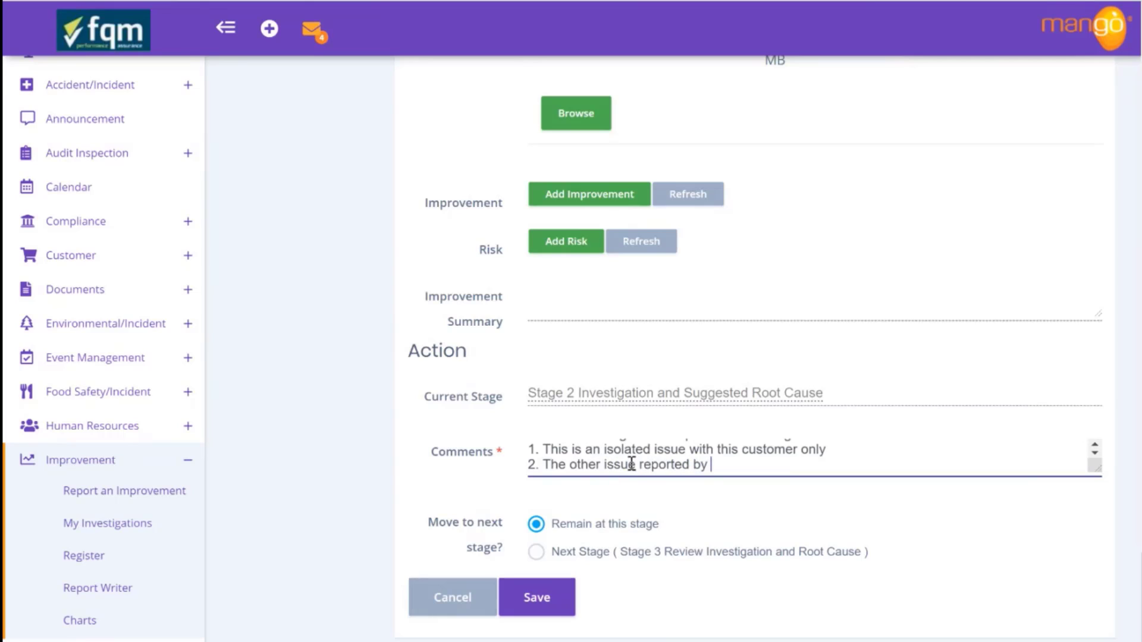
{"action": "type", "text": " customer 654 is not related"}
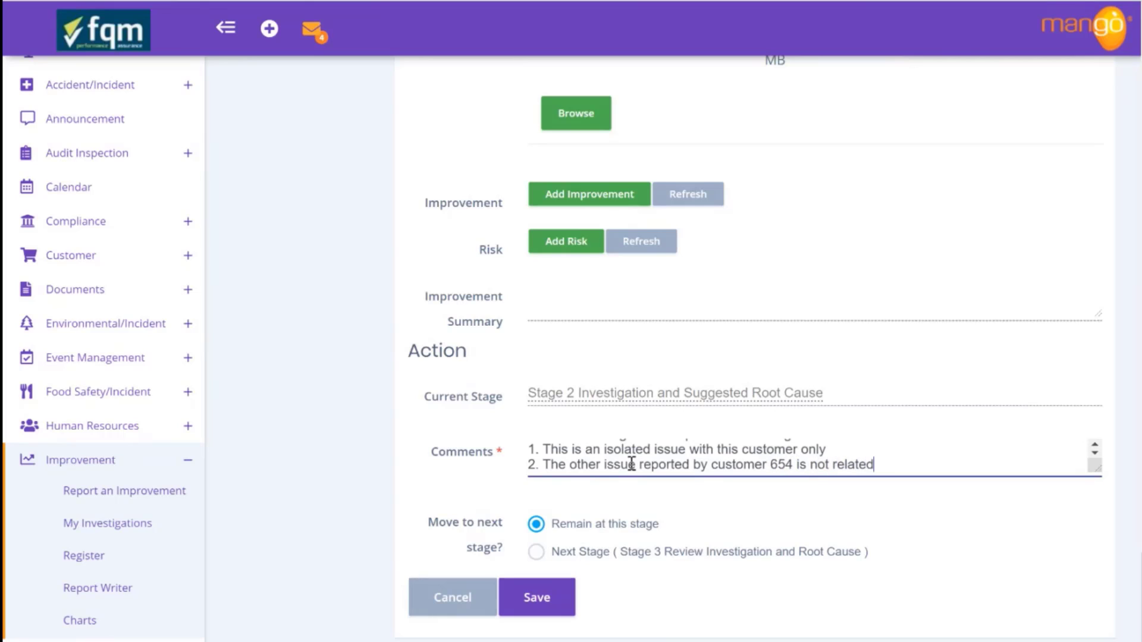
{"action": "type", "text": " to this problem and will"}
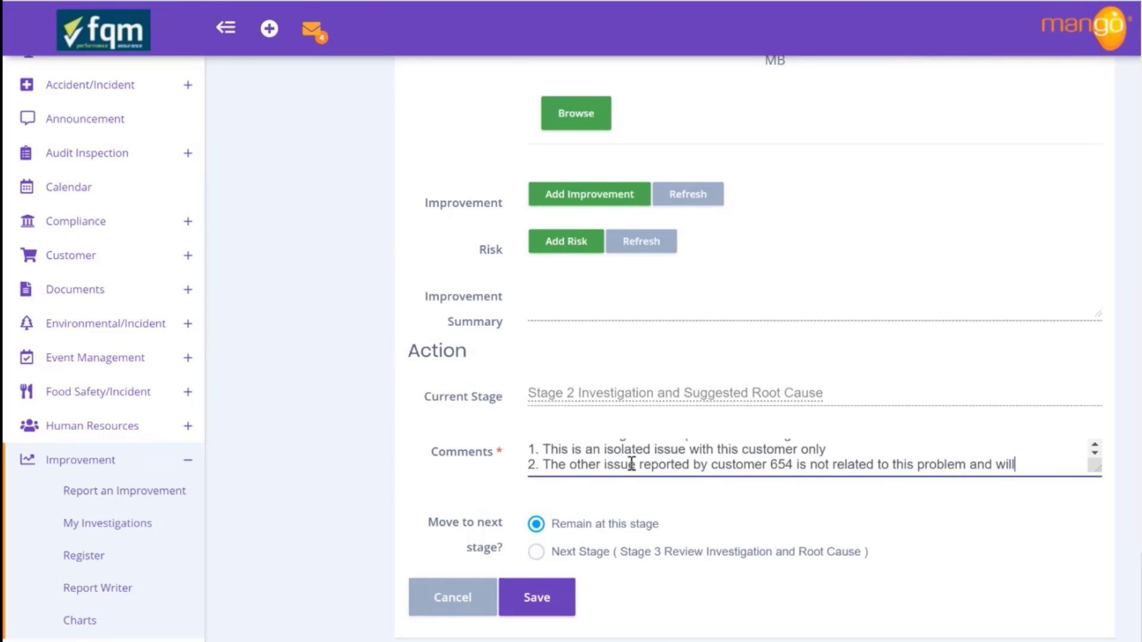
{"action": "type", "text": " be handled seperately"}
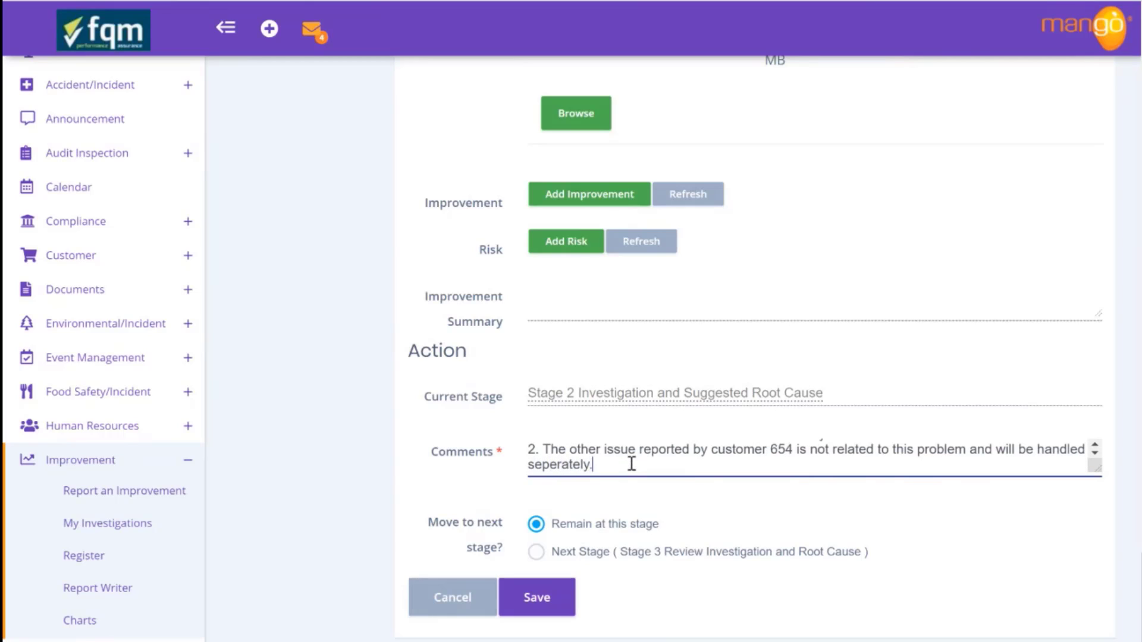
{"action": "type", "text": "."}
{"action": "key", "text": "Return"}
{"action": "type", "text": "3."}
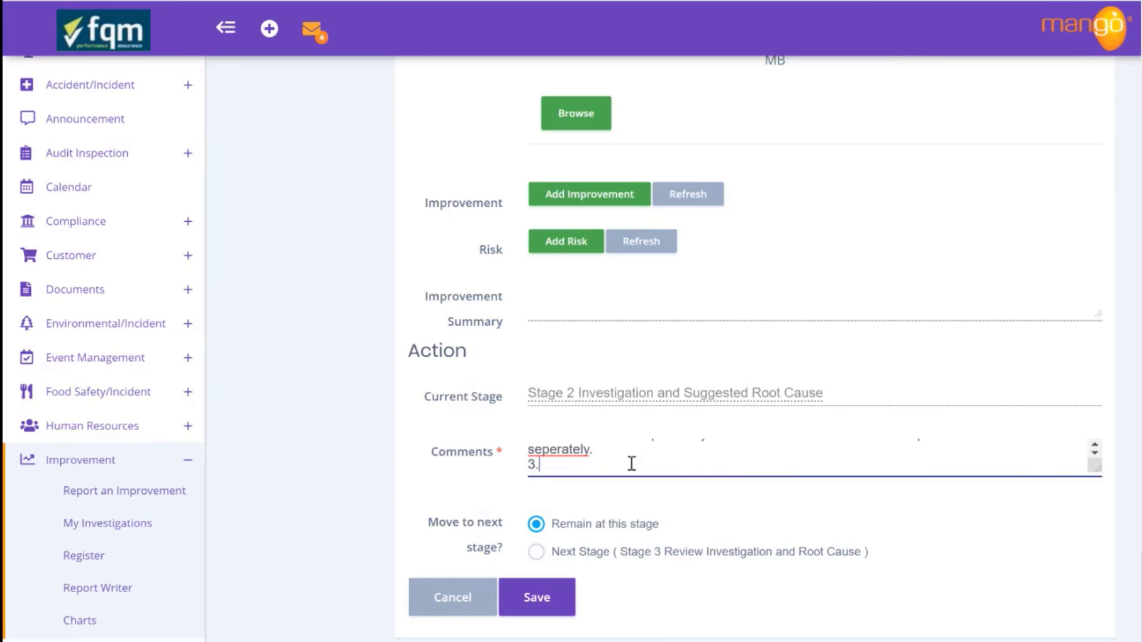
{"action": "right_click", "coordinate": [550, 450]}
{"action": "left_click", "coordinate": [694, 233]}
- Write finding 3: "We have identified the packaging material used was different because our usual supplier of packing material couldn't support us during this Covid-19 lockdown situation"
{"action": "type", "text": "We have identified the pack"}
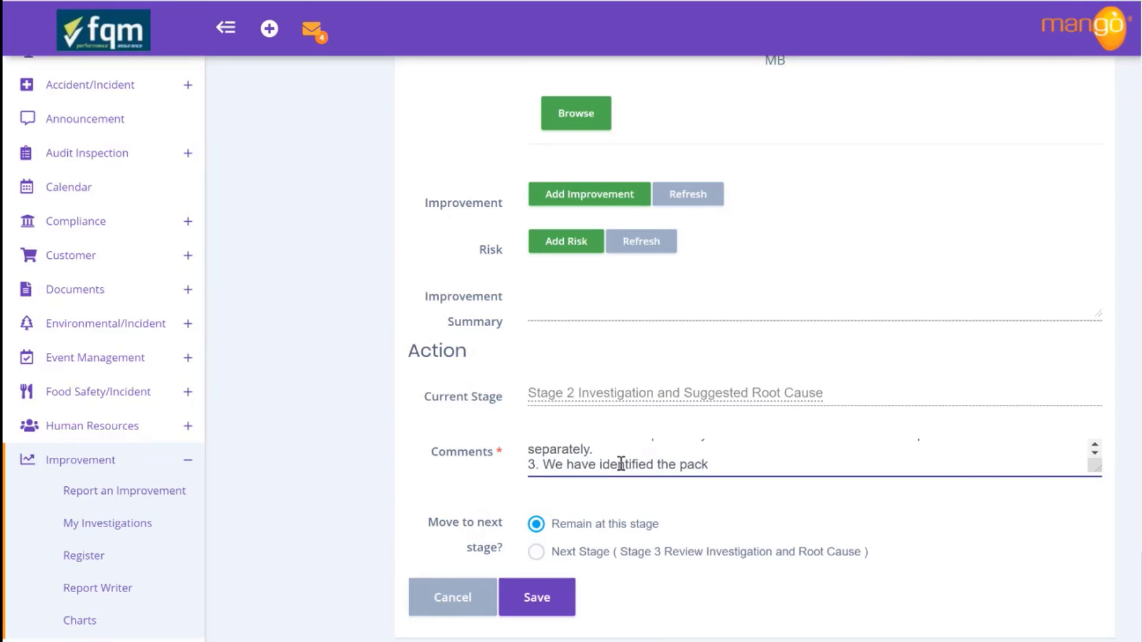
{"action": "type", "text": "aging material "}
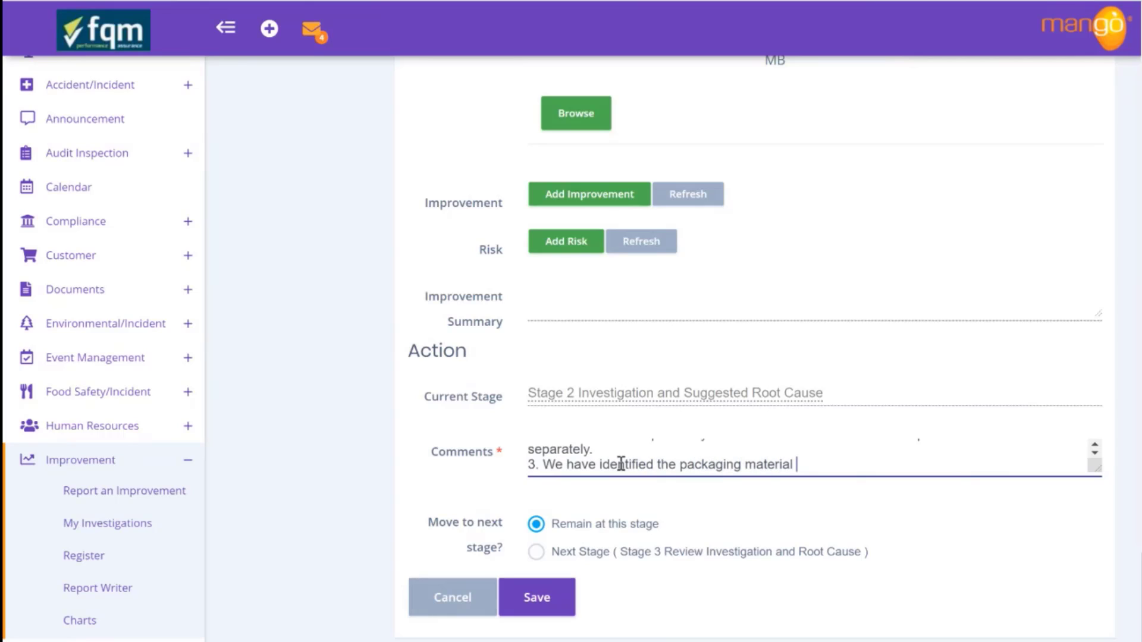
{"action": "type", "text": "used was different be"}
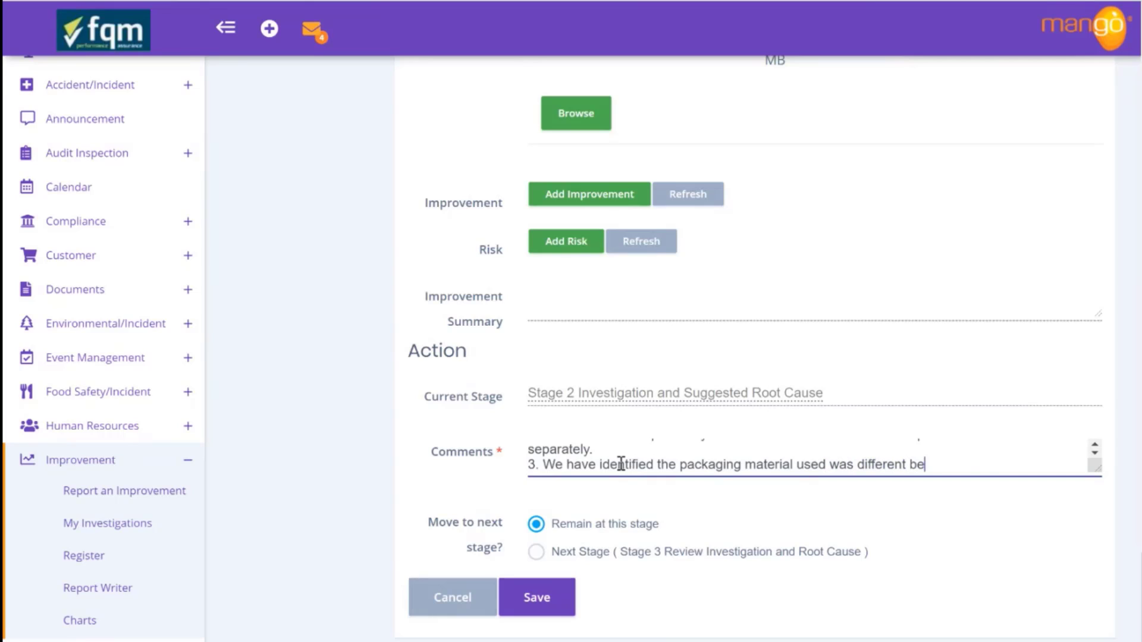
{"action": "type", "text": "cause our usual suppli"}
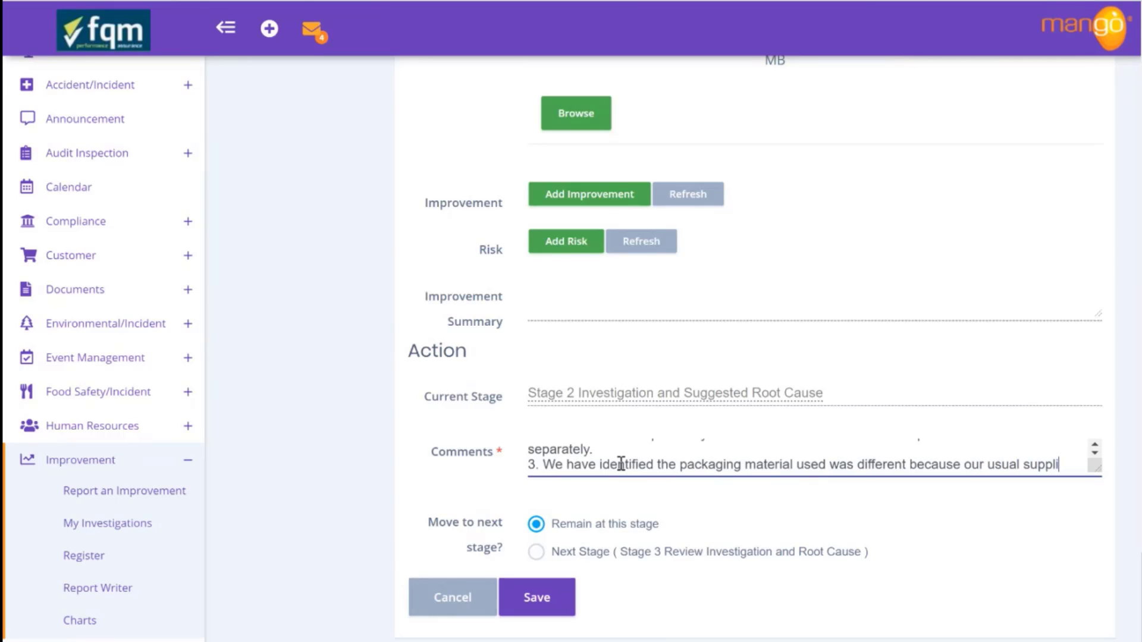
{"action": "type", "text": "er of packing"}
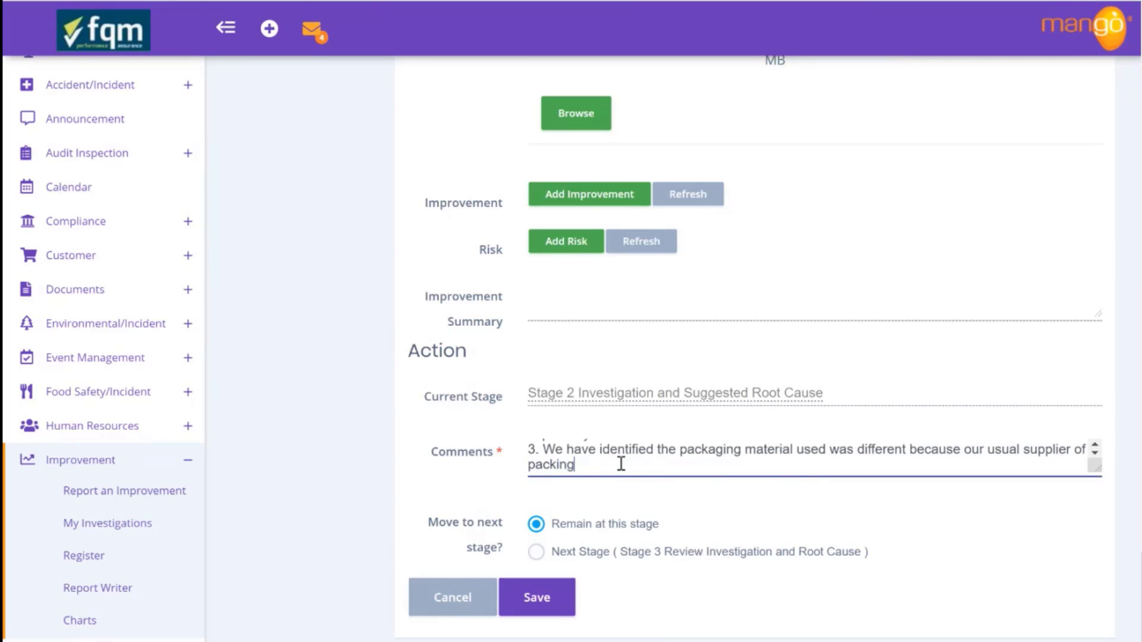
{"action": "type", "text": " material couldn't support us d"}
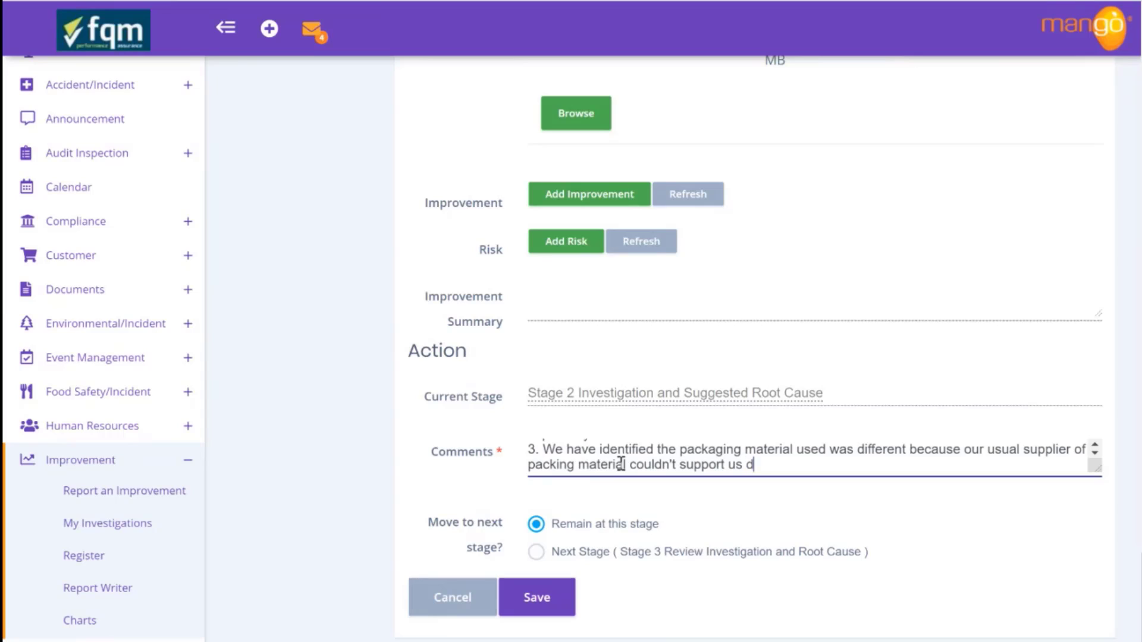
{"action": "type", "text": "uring this Covid-19 l"}
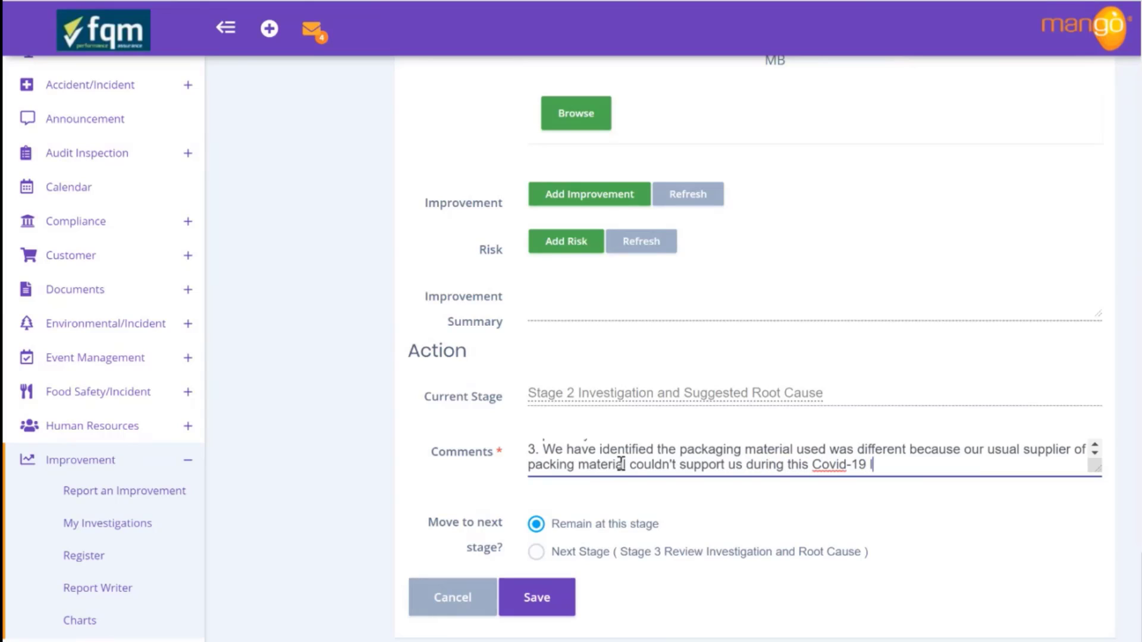
{"action": "type", "text": "ockdown situ"}
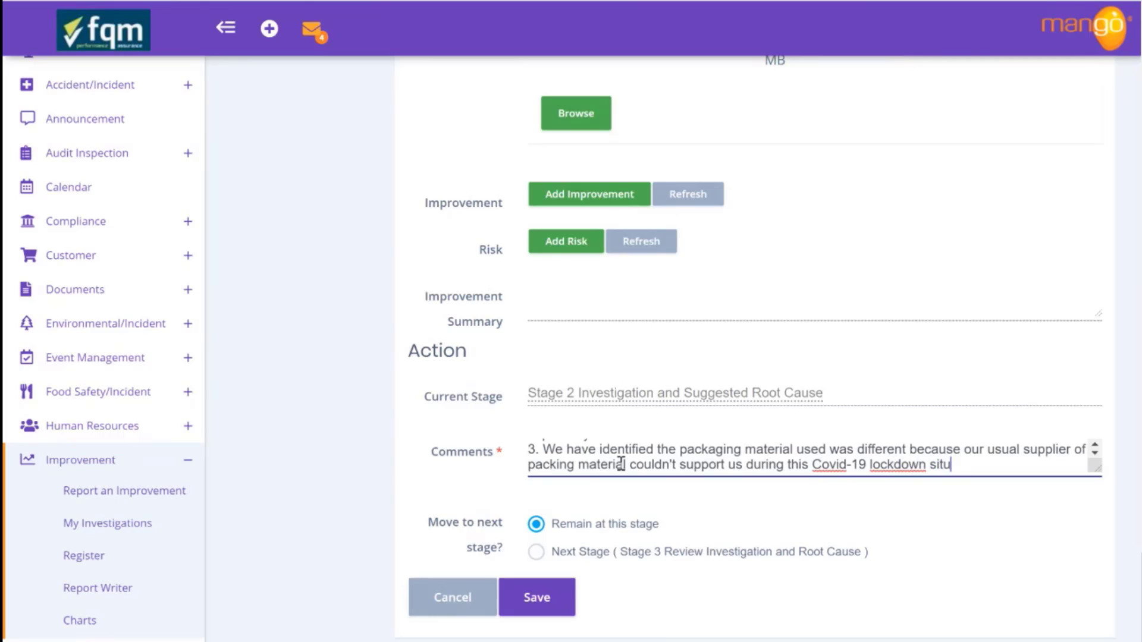
- Complete finding 3 with "the new packaging we sourced doesn't seem to meet requirements." and correct the misspelled word "packaging"
{"action": "type", "text": "ation, the new packai"}
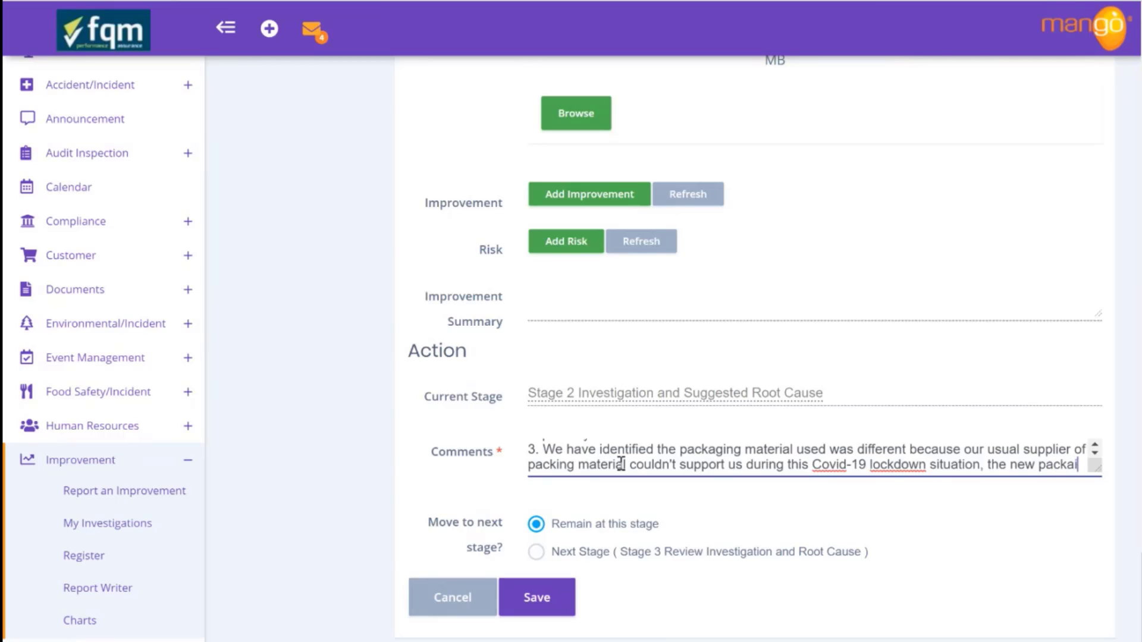
{"action": "type", "text": "ng we sourced "}
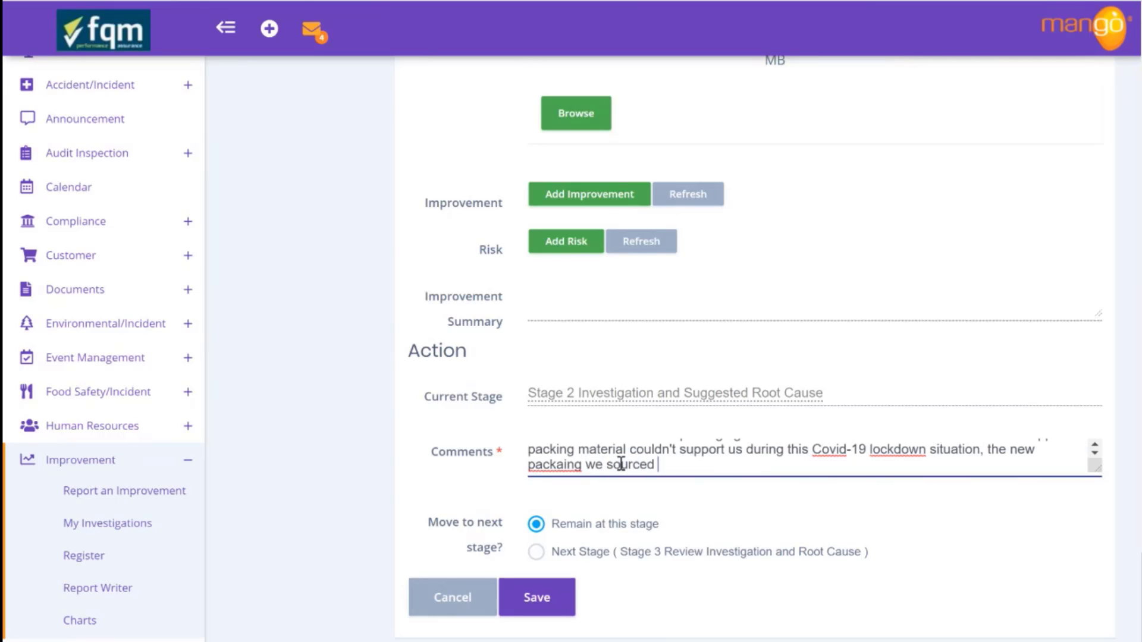
{"action": "type", "text": "doesn't seem to meet requ"}
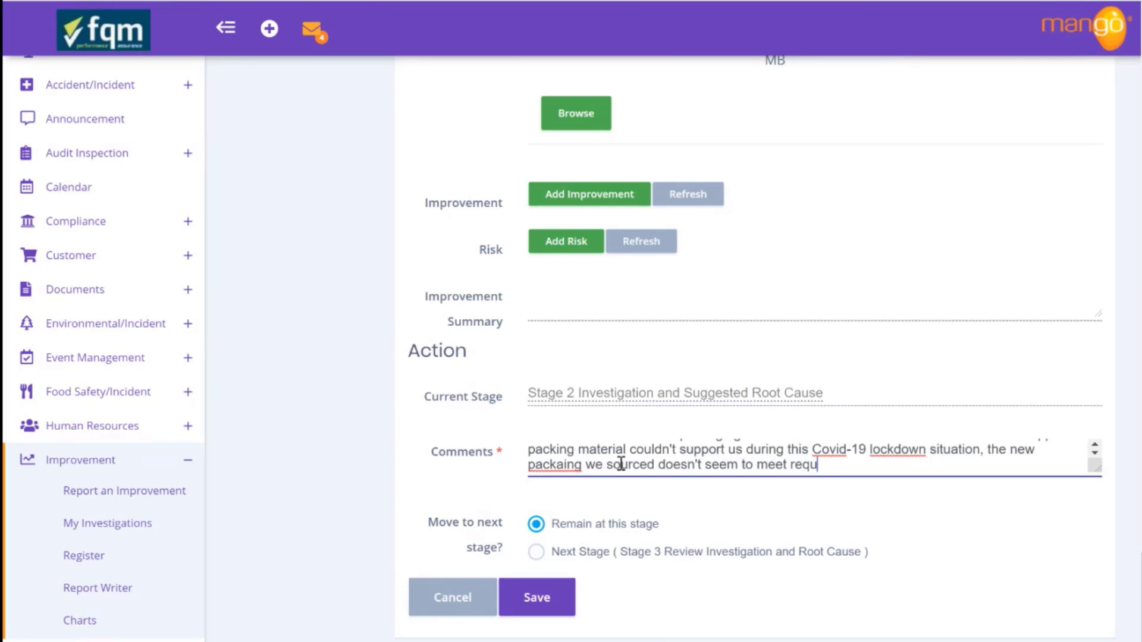
{"action": "type", "text": "irements."}
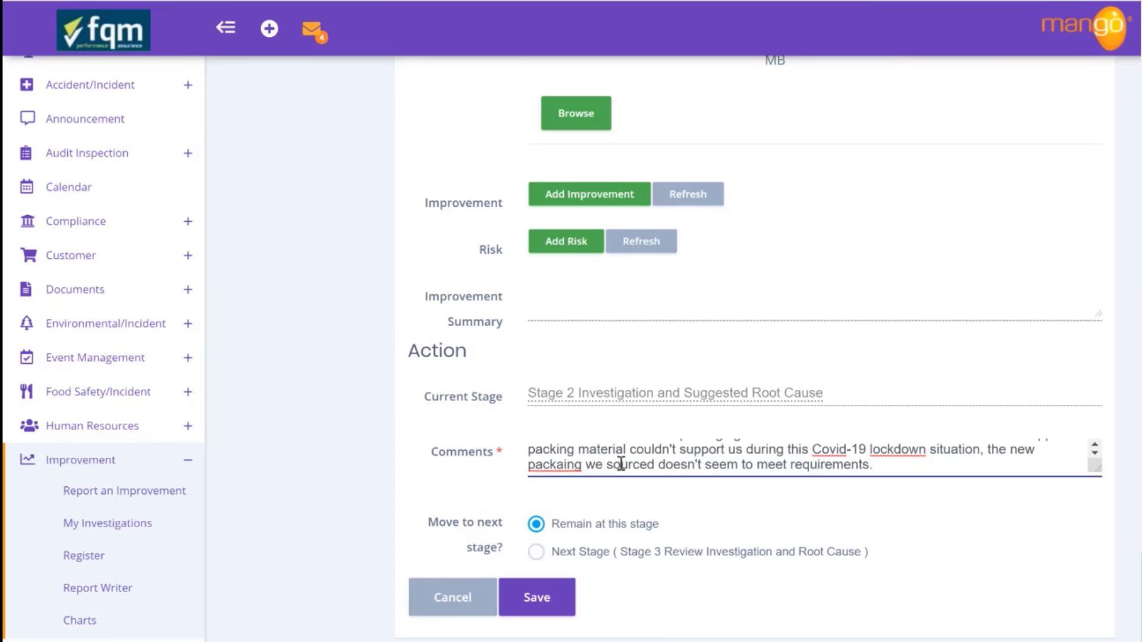
{"action": "right_click", "coordinate": [573, 464]}
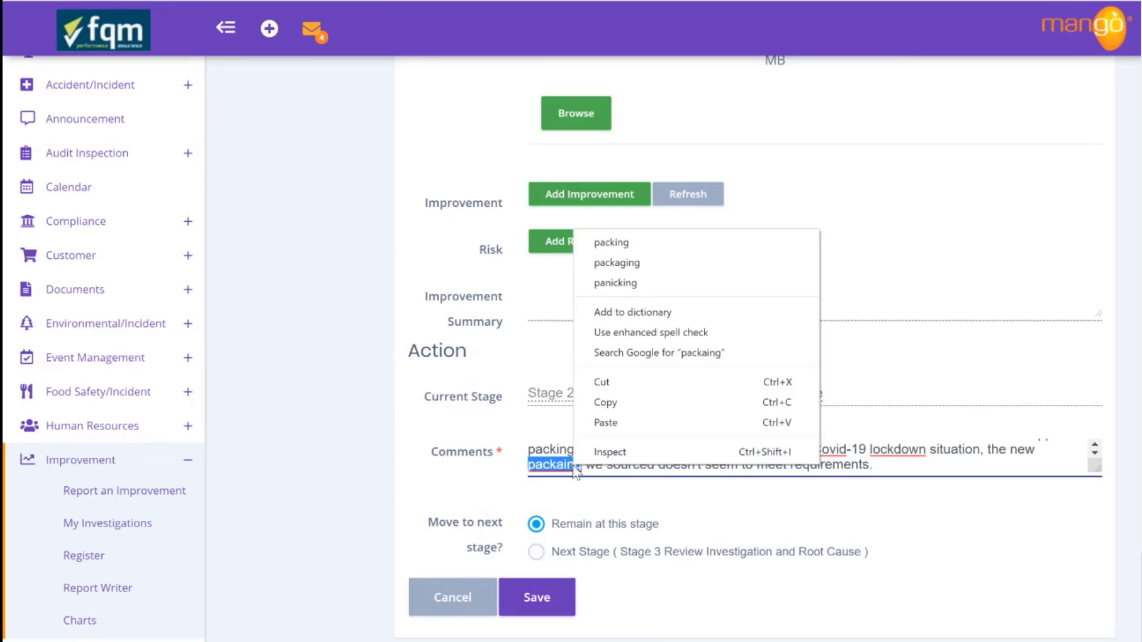
{"action": "left_click", "coordinate": [638, 262]}
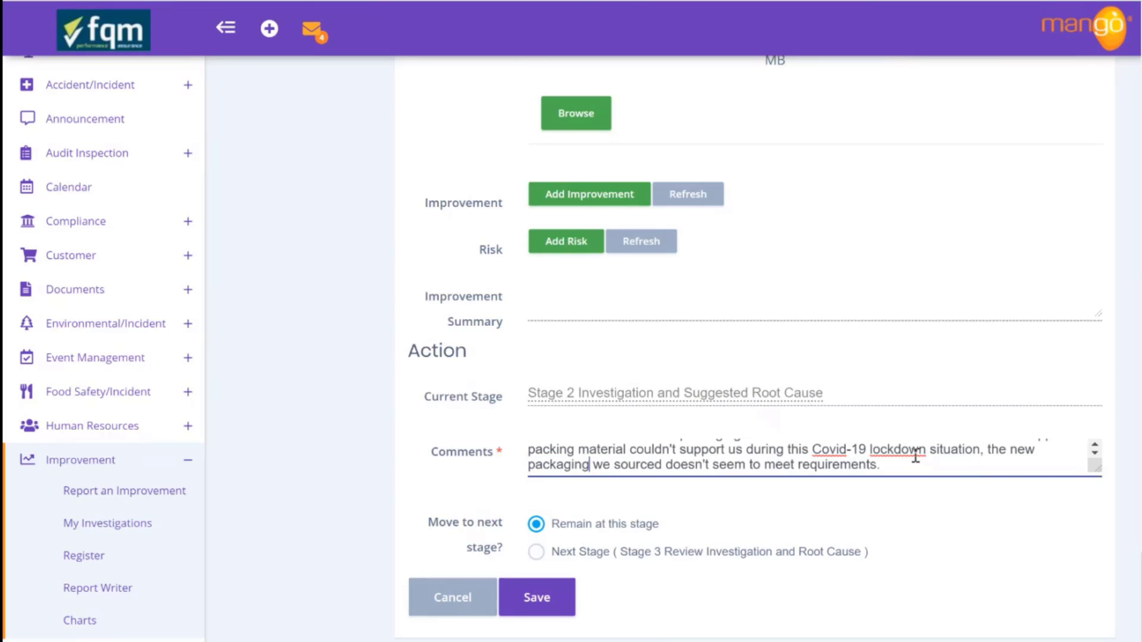
- Add a line below finding 3: "An improvement has been raised linked to this issue for our purchasing team to find an alternative suppliers."
{"action": "key", "text": "Return"}
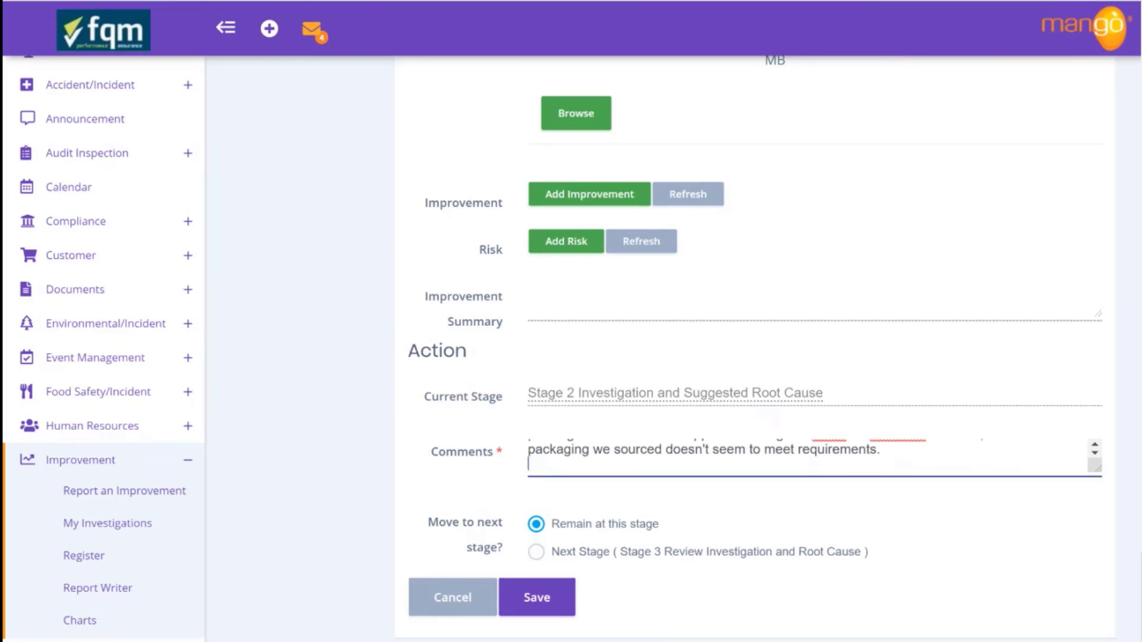
{"action": "type", "text": "An improvement has been "}
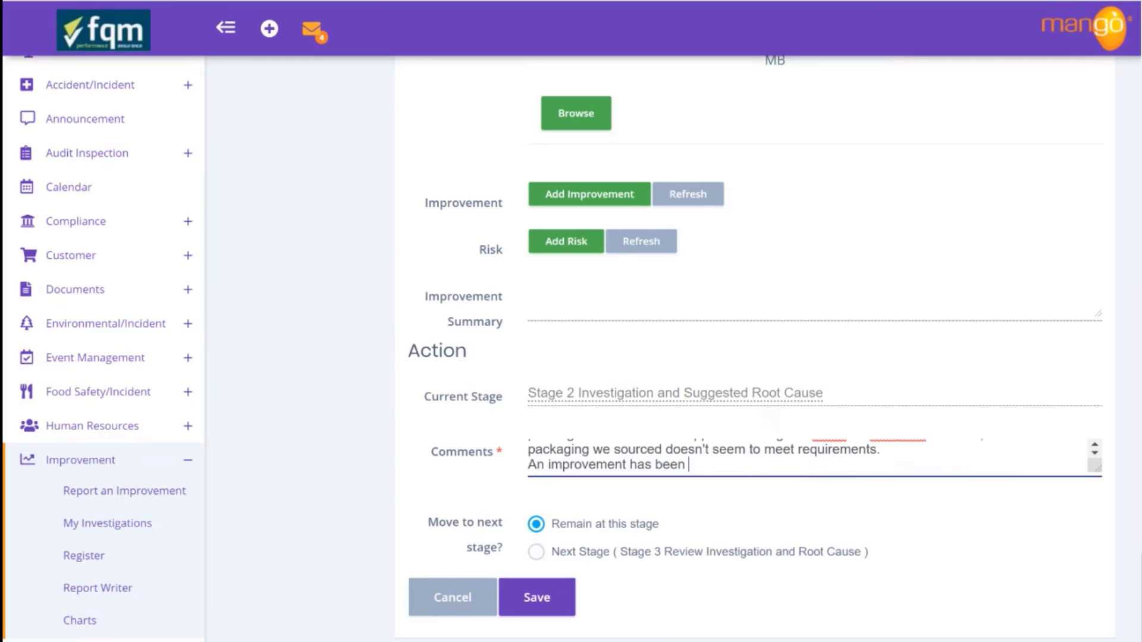
{"action": "type", "text": "raised linked "}
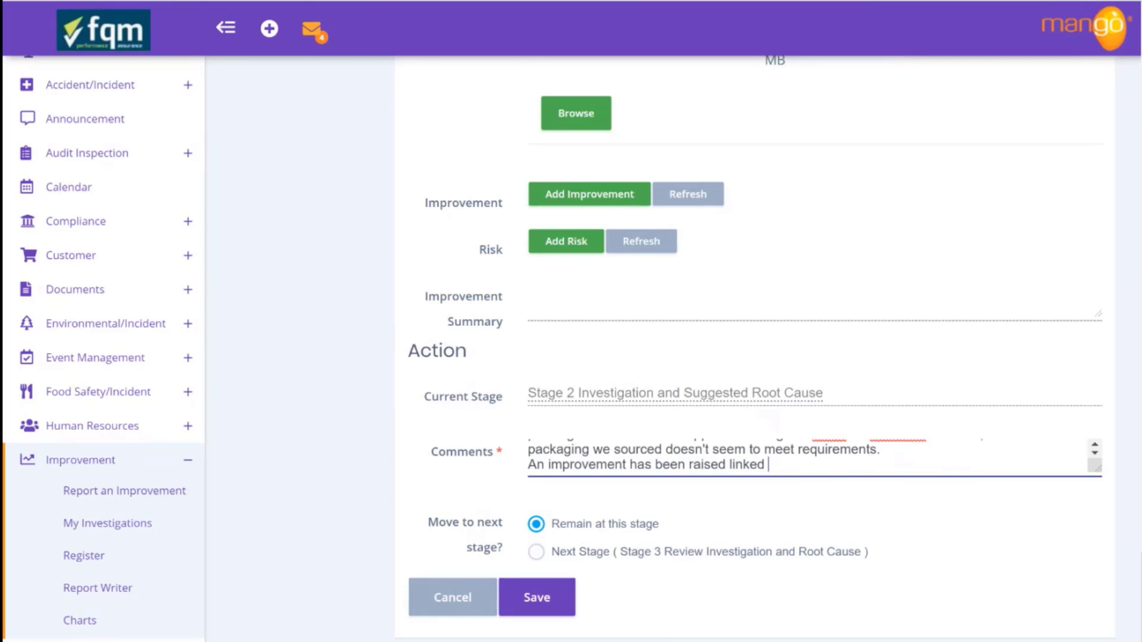
{"action": "type", "text": "to this issue for our "}
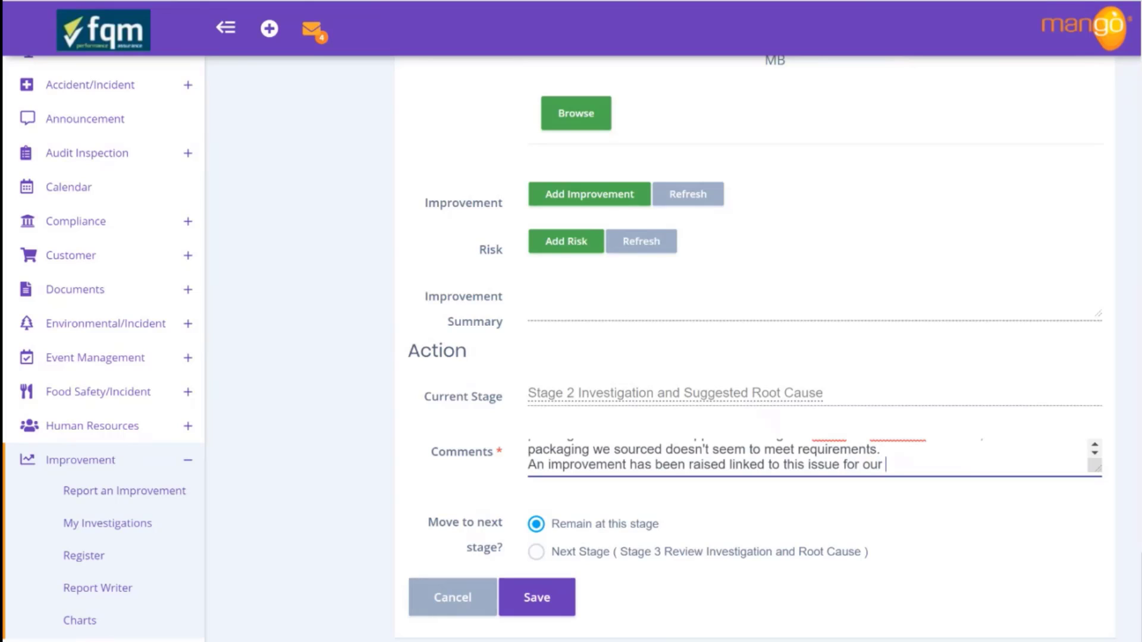
{"action": "type", "text": "purchasing te"}
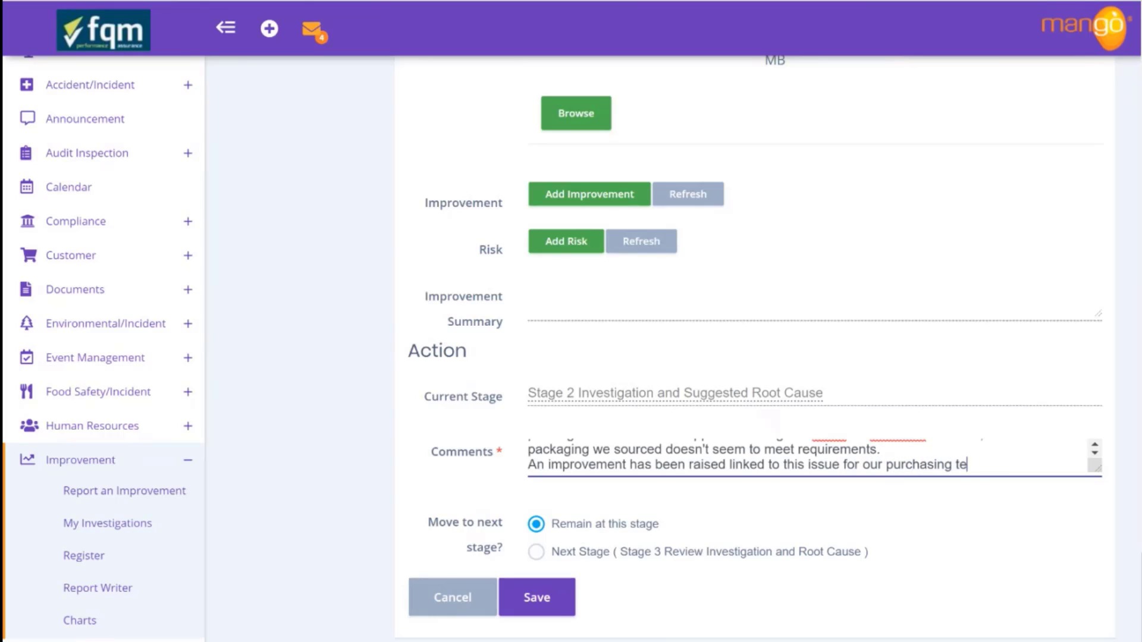
{"action": "type", "text": "am to find an al"}
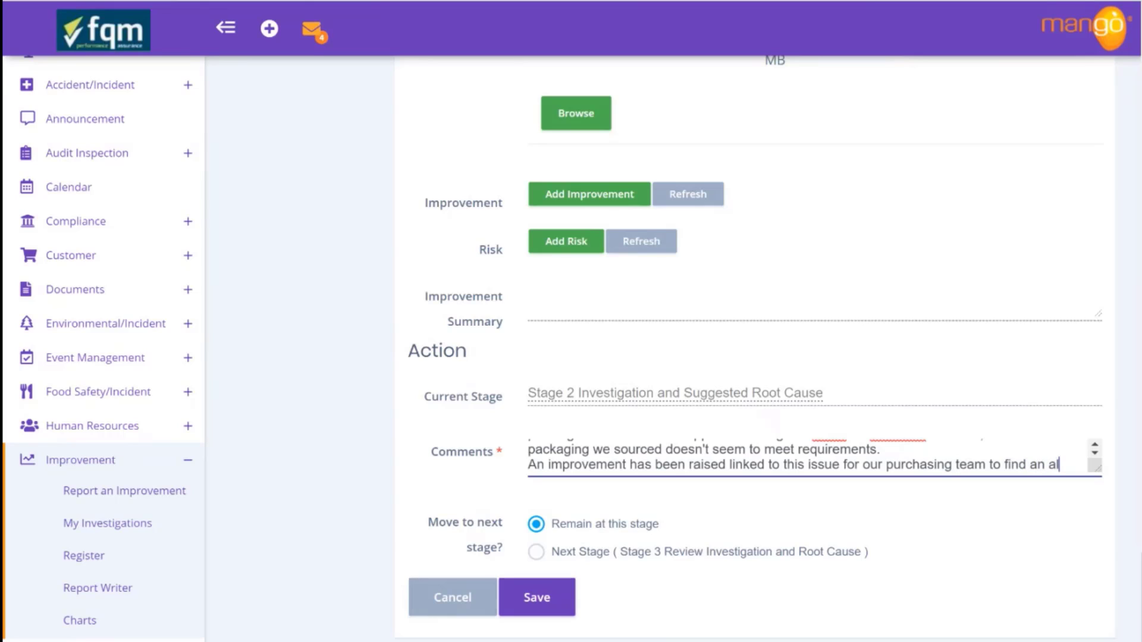
{"action": "type", "text": "ternative su"}
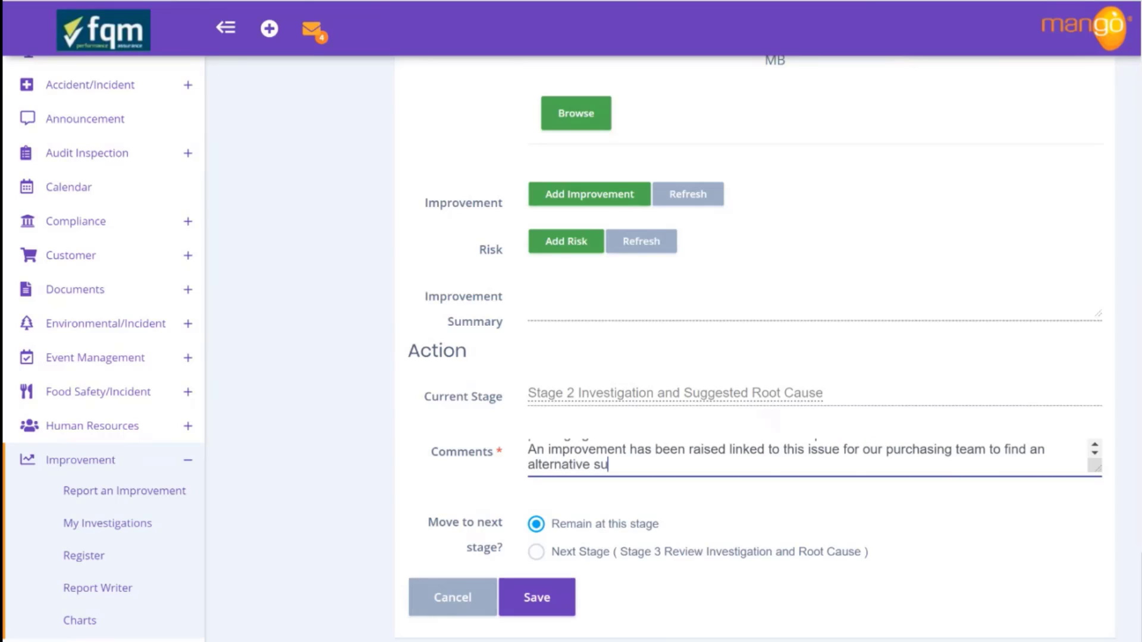
{"action": "type", "text": "ppliers."}
- Enlarge the comment area to fit all findings and add item 4: "Arrange to return existing packaging material"
{"action": "key", "text": "Return"}
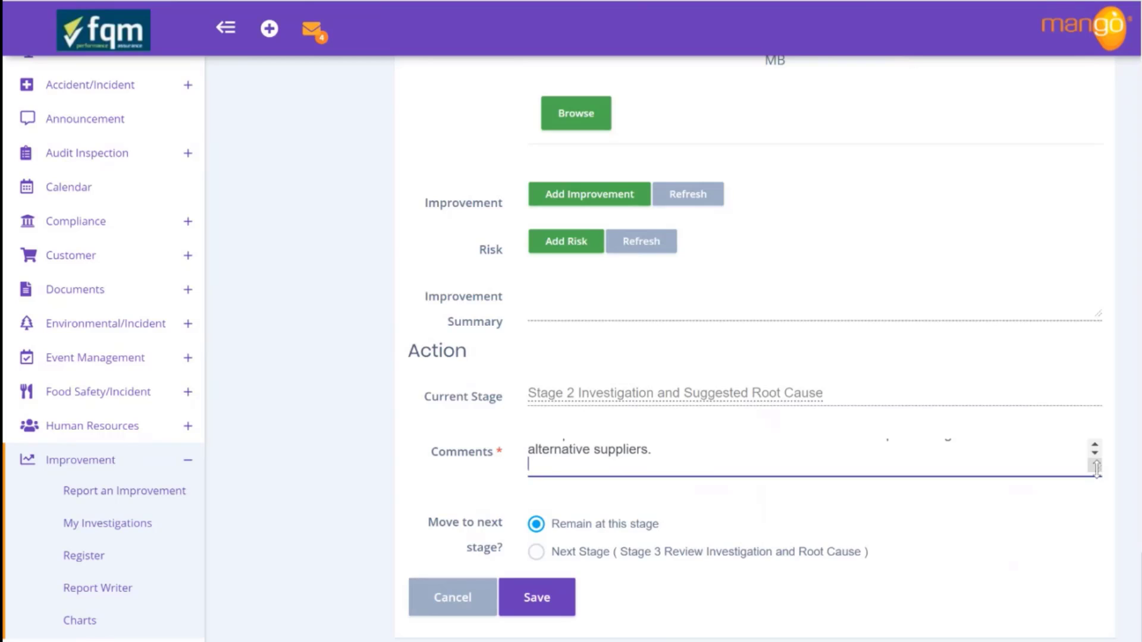
{"action": "left_click_drag", "start_coordinate": [1096, 466], "coordinate": [1096, 596]}
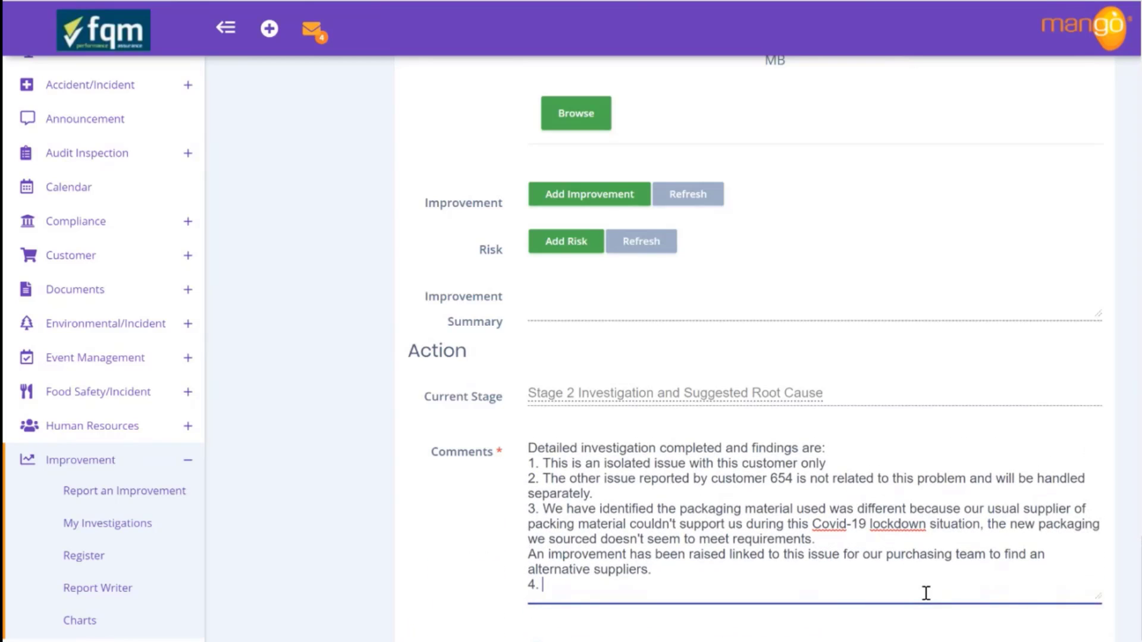
{"action": "type", "text": "Arrange to return e"}
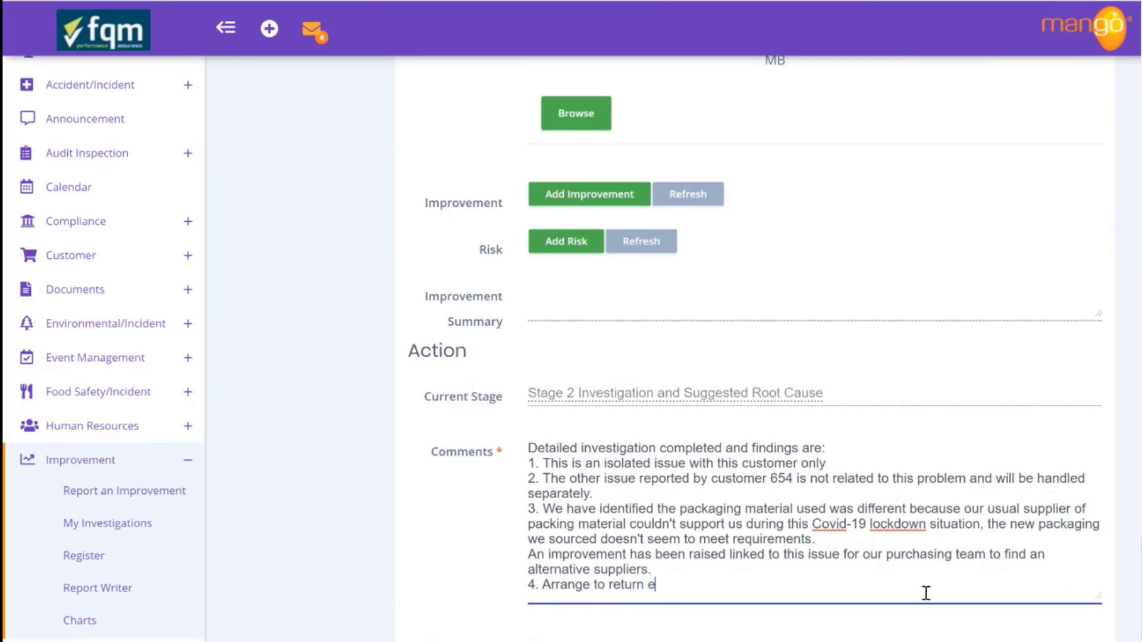
{"action": "type", "text": "xisting packaing materi"}
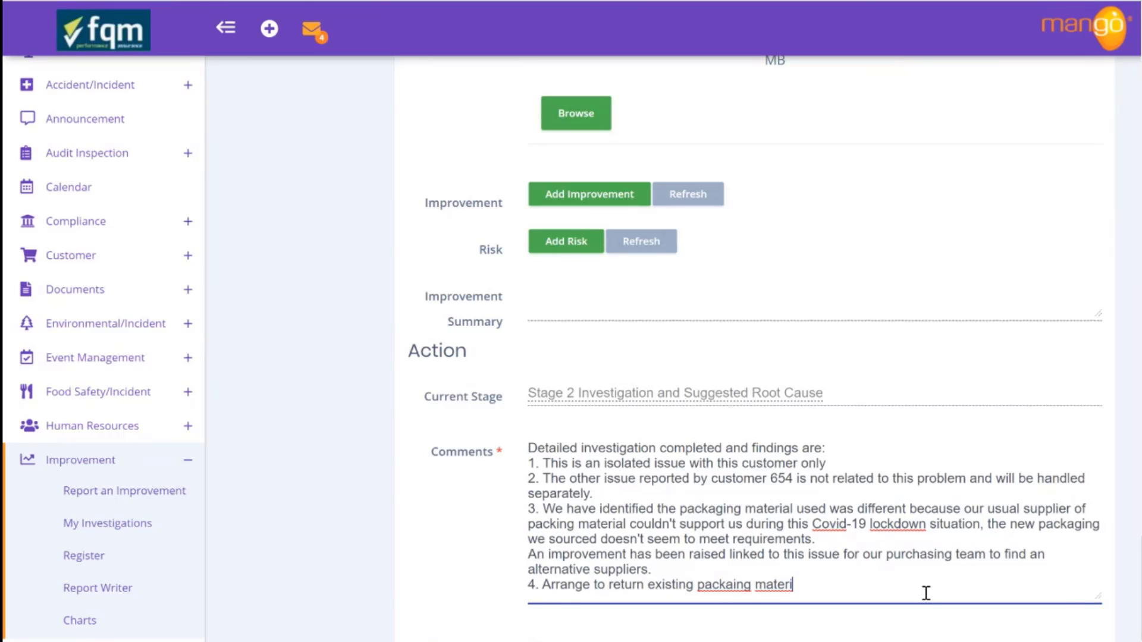
{"action": "type", "text": "al"}
{"action": "left_click", "coordinate": [733, 586]}
{"action": "type", "text": "g"}
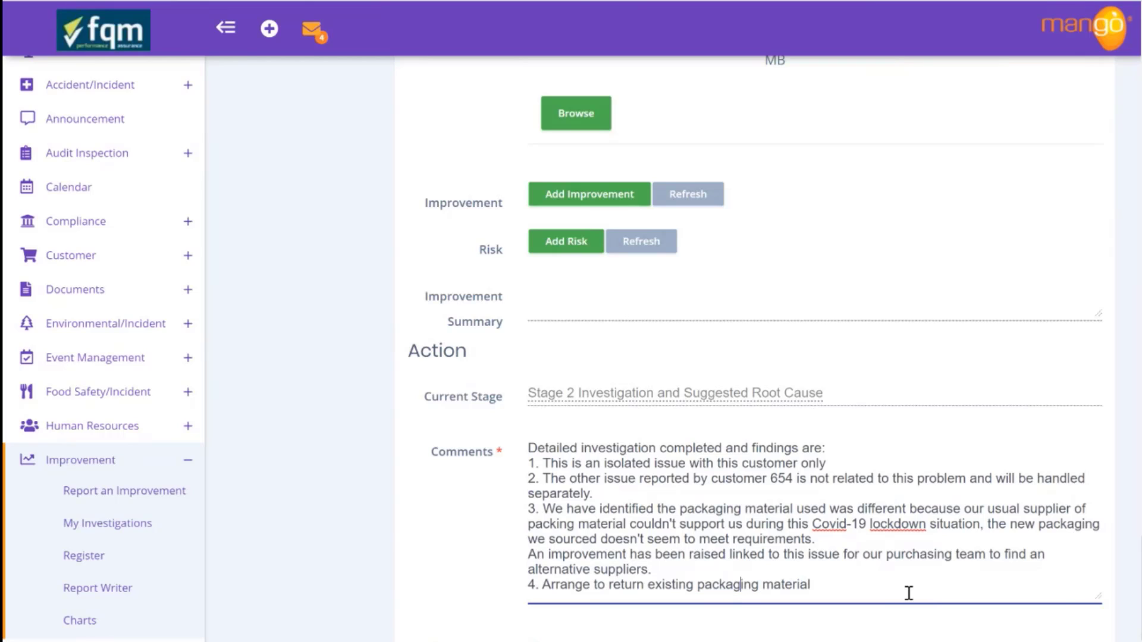
- End item 4 with a full stop and add item 5: "Arrange a recall and replacement with this customer."
{"action": "key", "text": "Return"}
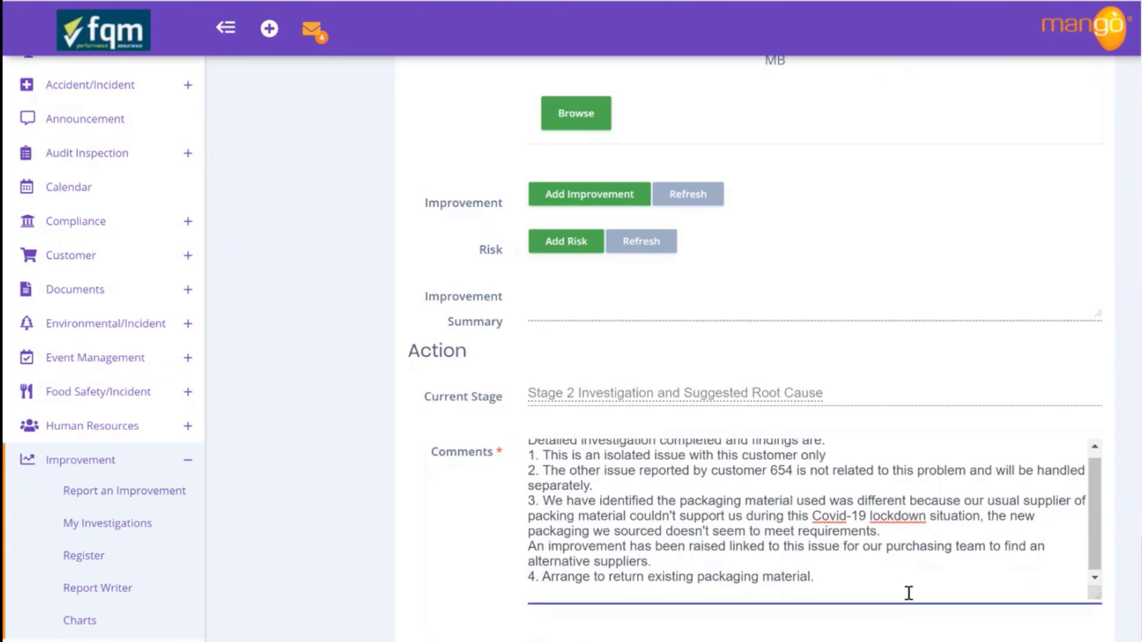
{"action": "type", "text": "5. Arrange a recal"}
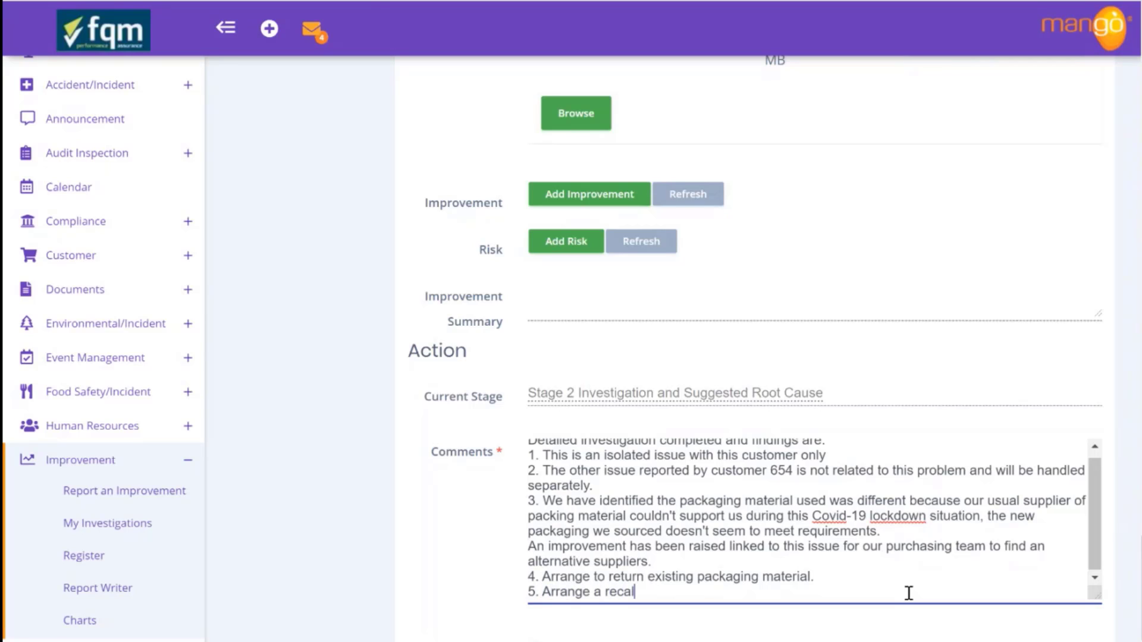
{"action": "type", "text": "l and replacement wi"}
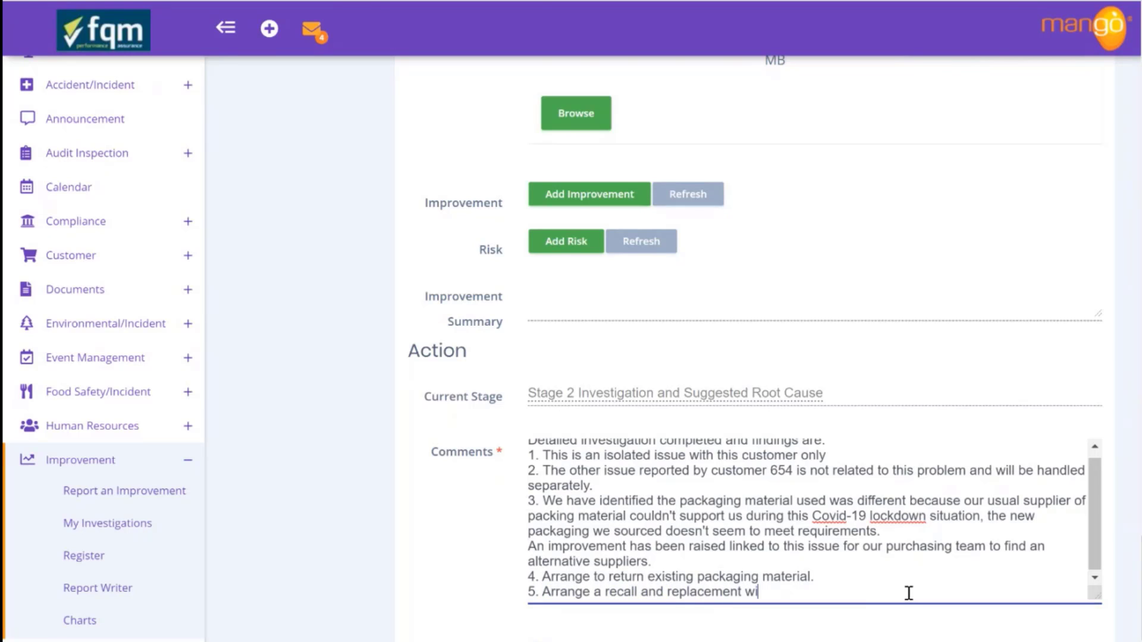
{"action": "type", "text": "th Cus"}
{"action": "type", "text": "his customer."}
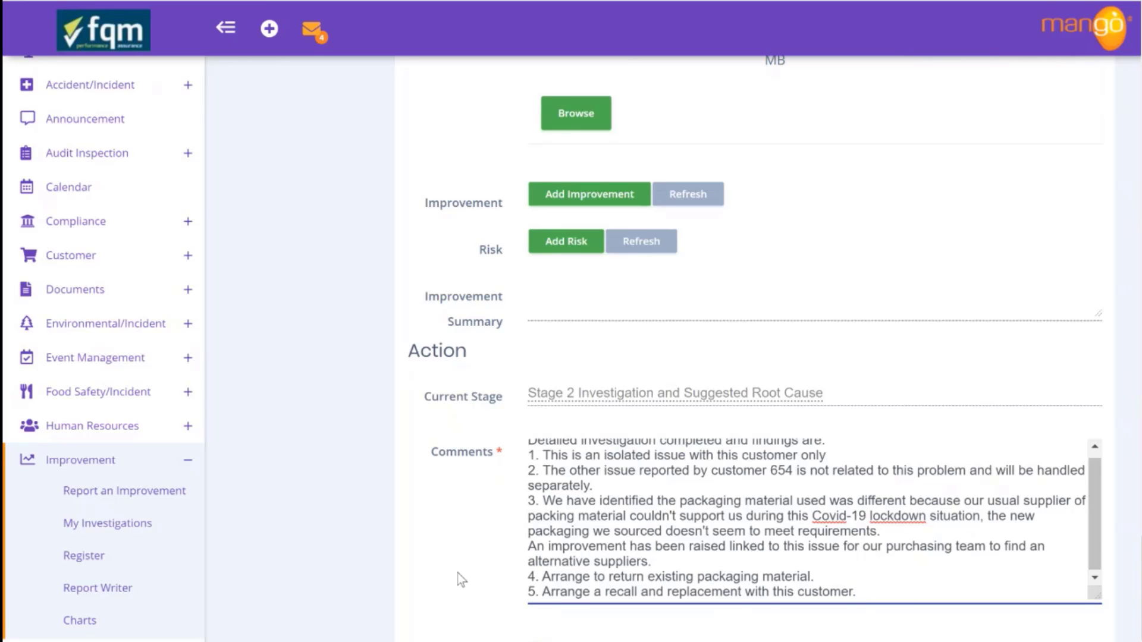
- Attach the "Cost of quality" JPG file from the Downloads folder to the improvement record as supporting evidence
{"action": "scroll", "coordinate": [461, 580], "scroll_direction": "down", "scroll_amount": 3}
{"action": "scroll", "coordinate": [461, 579], "scroll_direction": "up", "scroll_amount": 3}
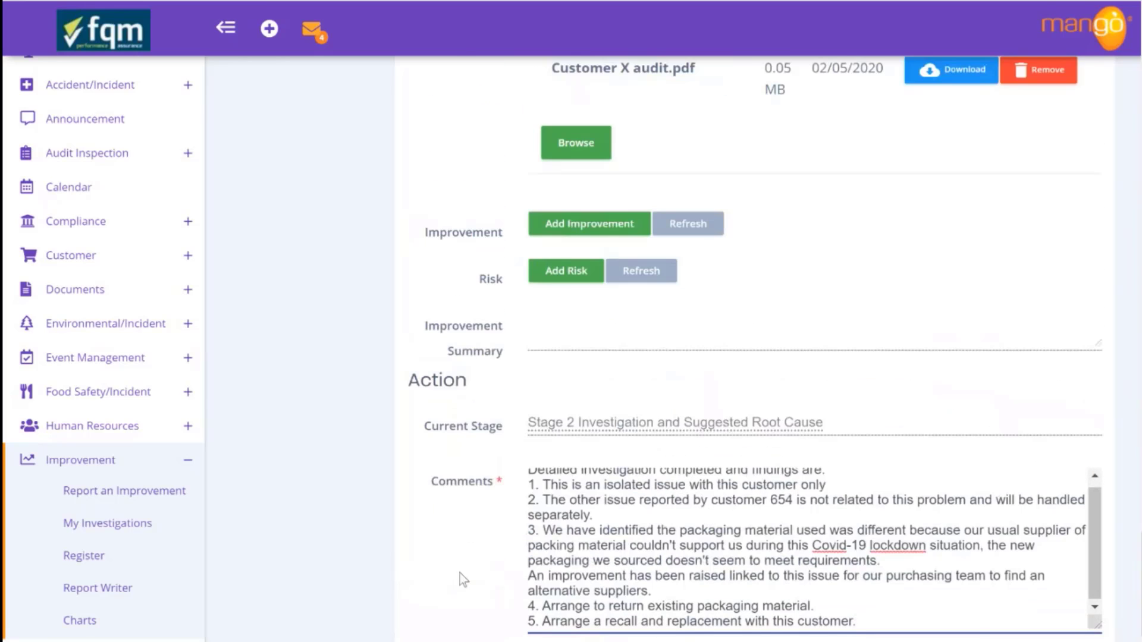
{"action": "left_click", "coordinate": [575, 149]}
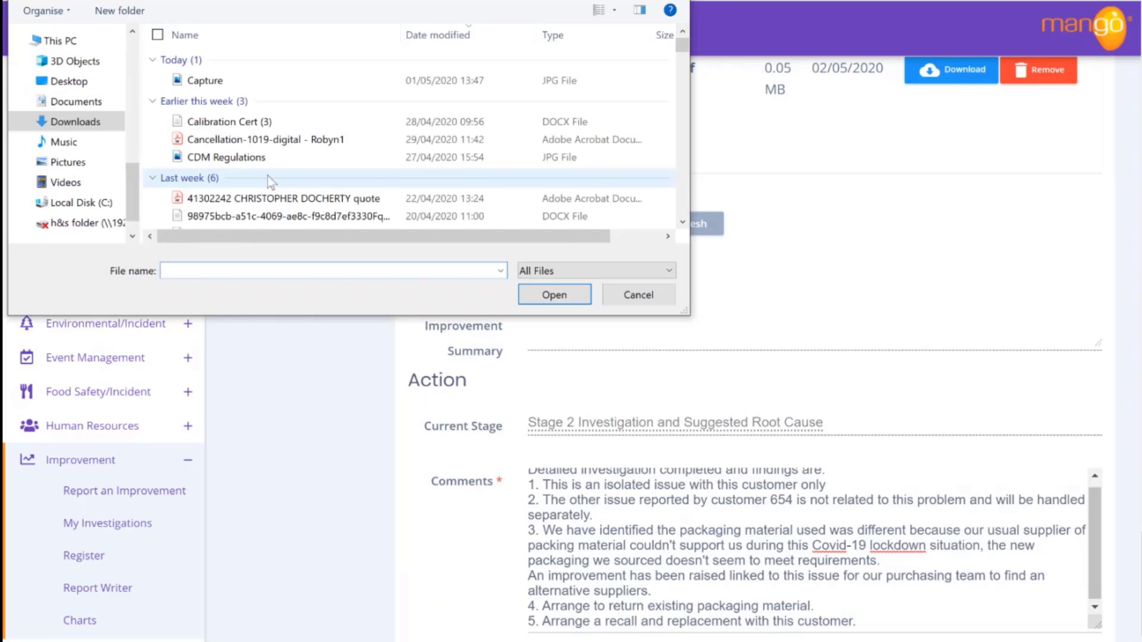
{"action": "scroll", "coordinate": [240, 181], "scroll_direction": "down", "scroll_amount": 2}
{"action": "scroll", "coordinate": [240, 181], "scroll_direction": "down", "scroll_amount": 1}
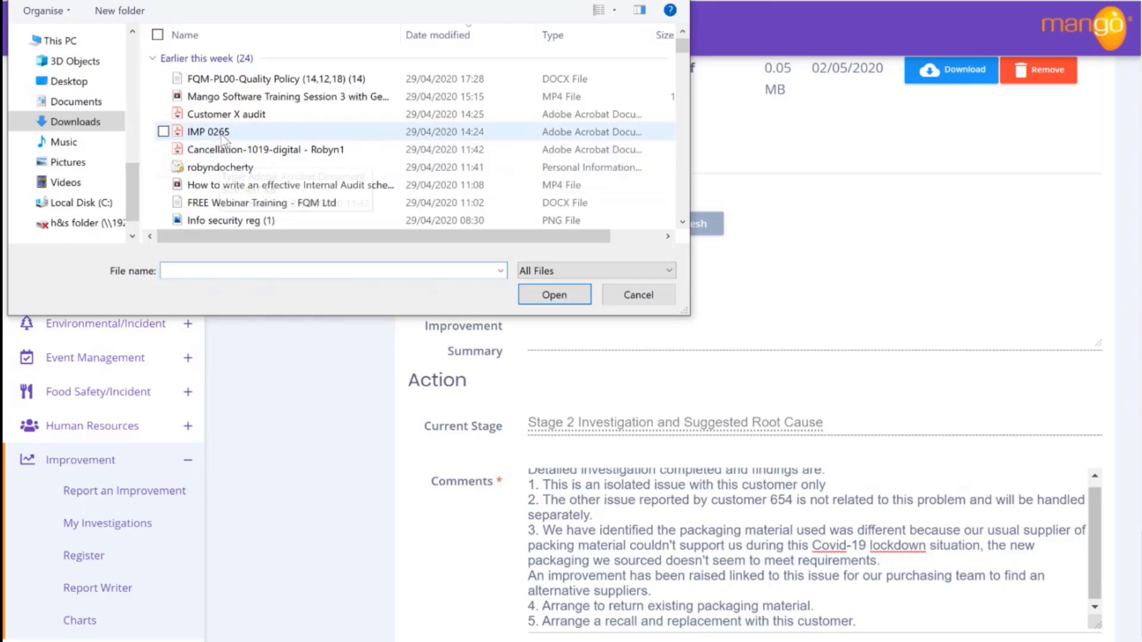
{"action": "scroll", "coordinate": [298, 178], "scroll_direction": "down", "scroll_amount": 1}
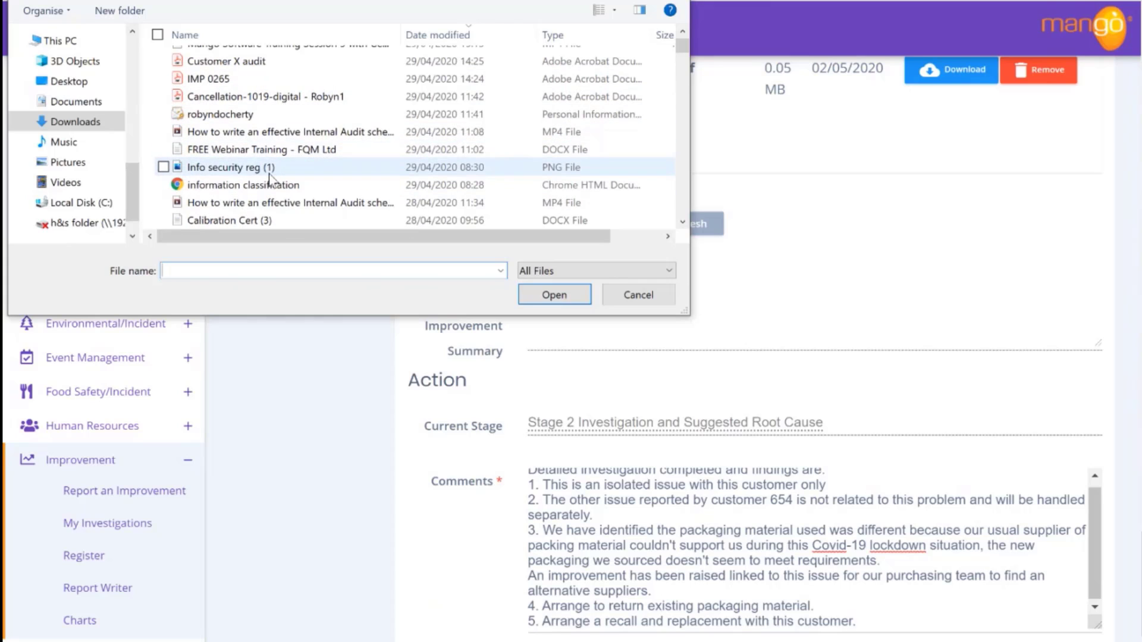
{"action": "scroll", "coordinate": [232, 169], "scroll_direction": "down", "scroll_amount": 2}
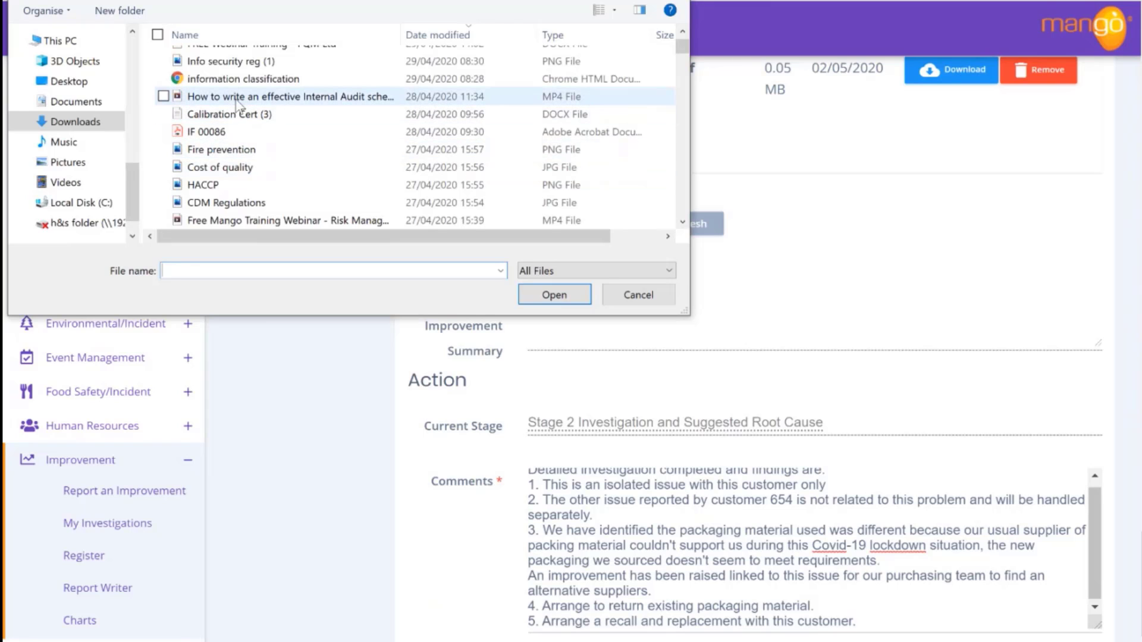
{"action": "left_click", "coordinate": [244, 167]}
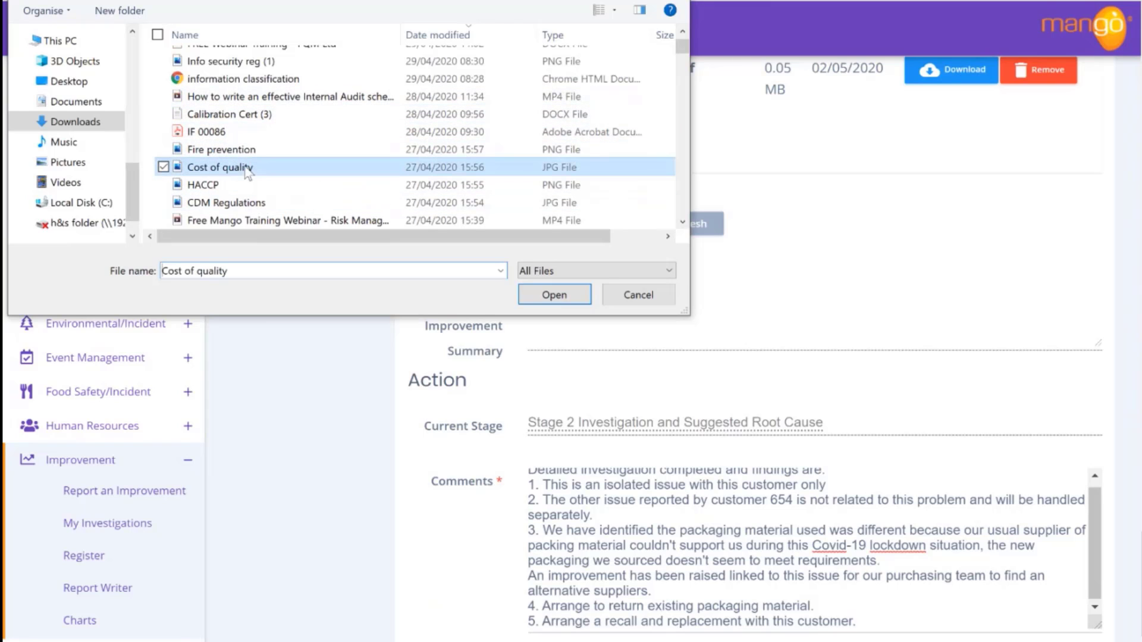
{"action": "left_click", "coordinate": [553, 295]}
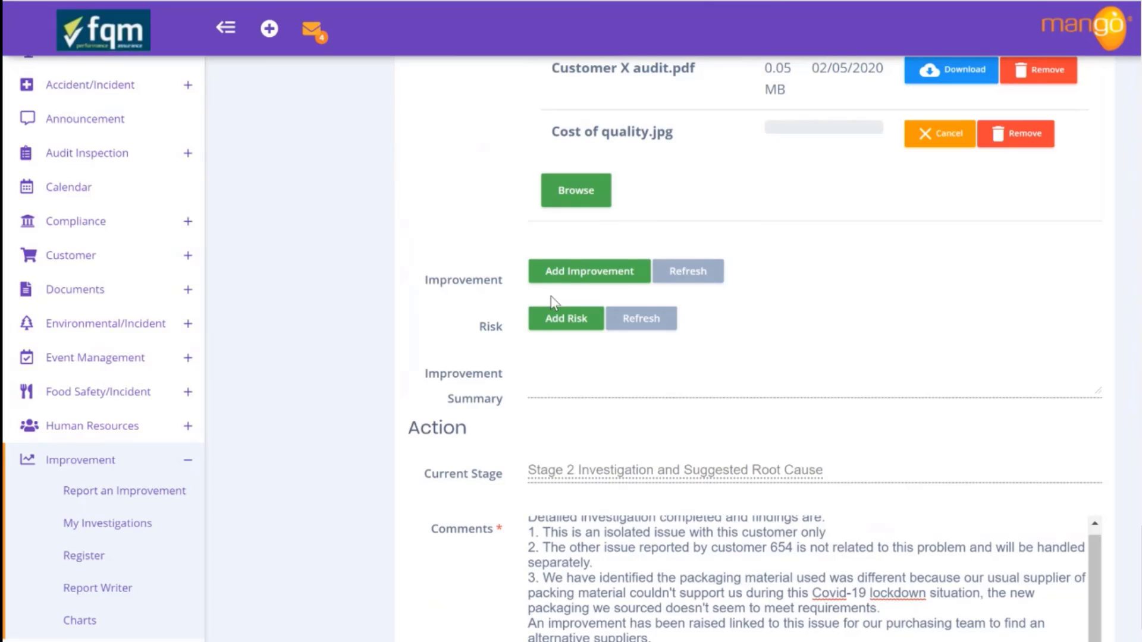
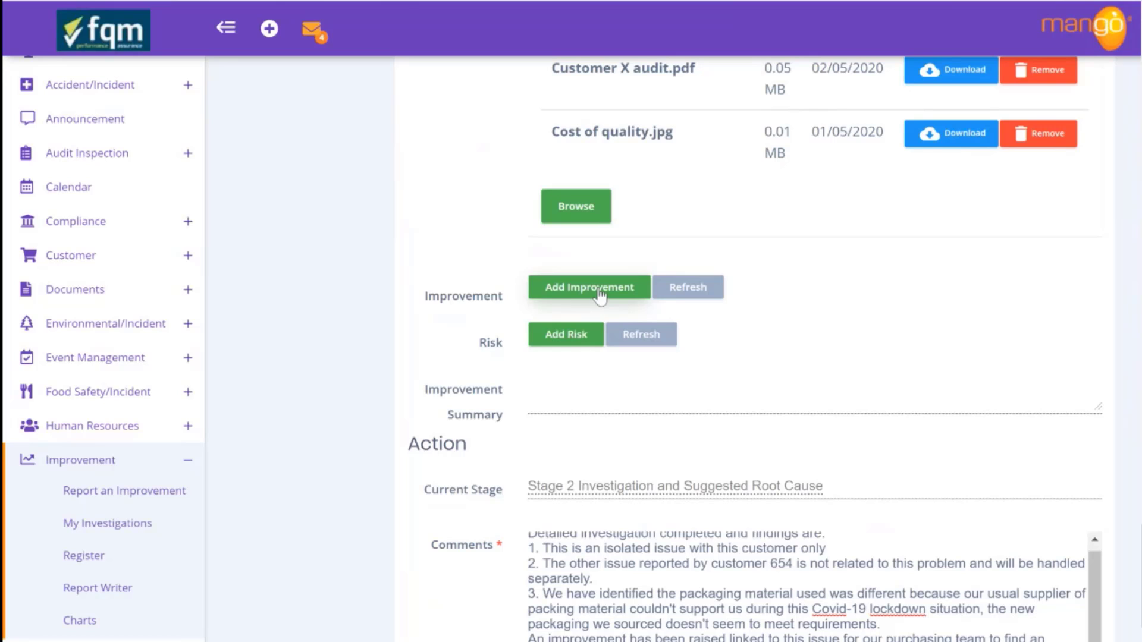
- Add a linked improvement with the brief description "Source alternative packaging supplier that meets the specification needs"
{"action": "left_click", "coordinate": [600, 294]}
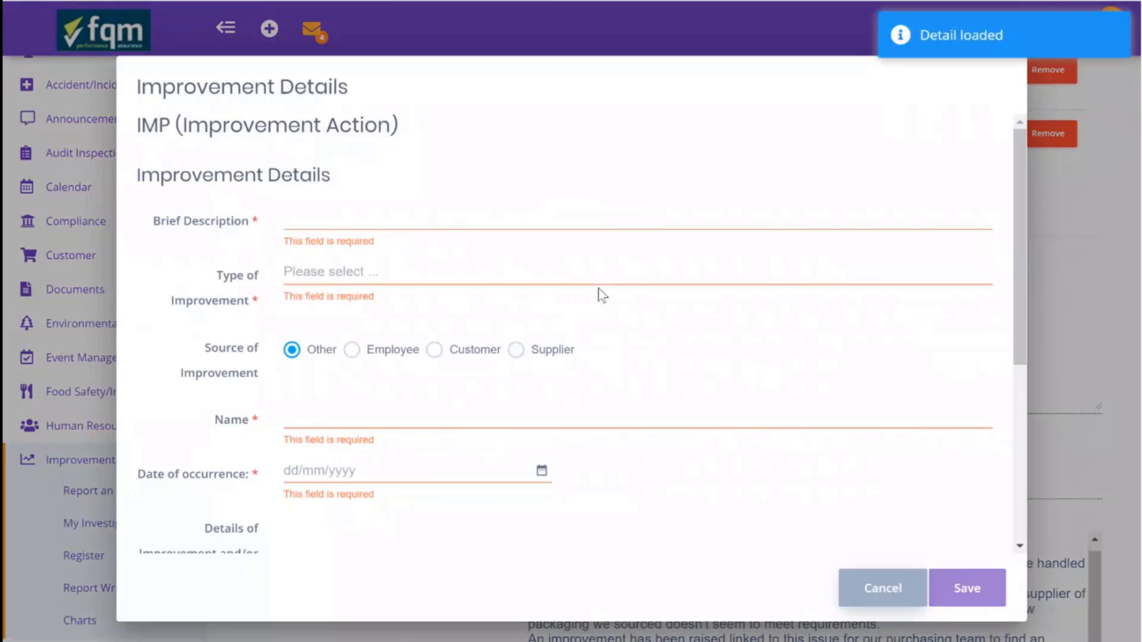
{"action": "left_click", "coordinate": [519, 221]}
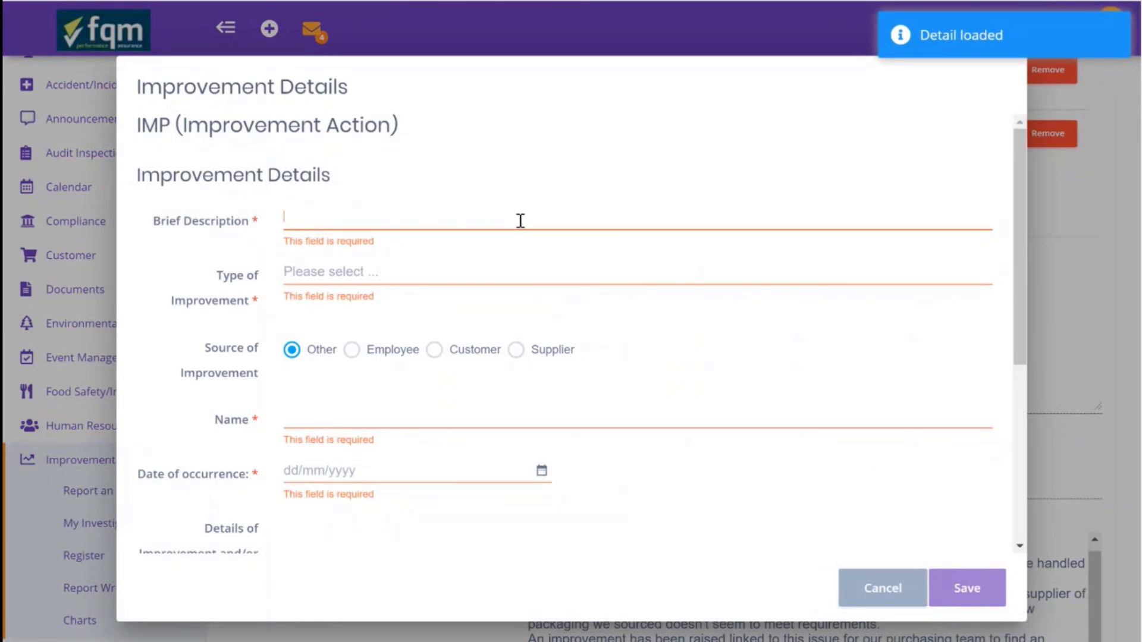
{"action": "type", "text": "S"}
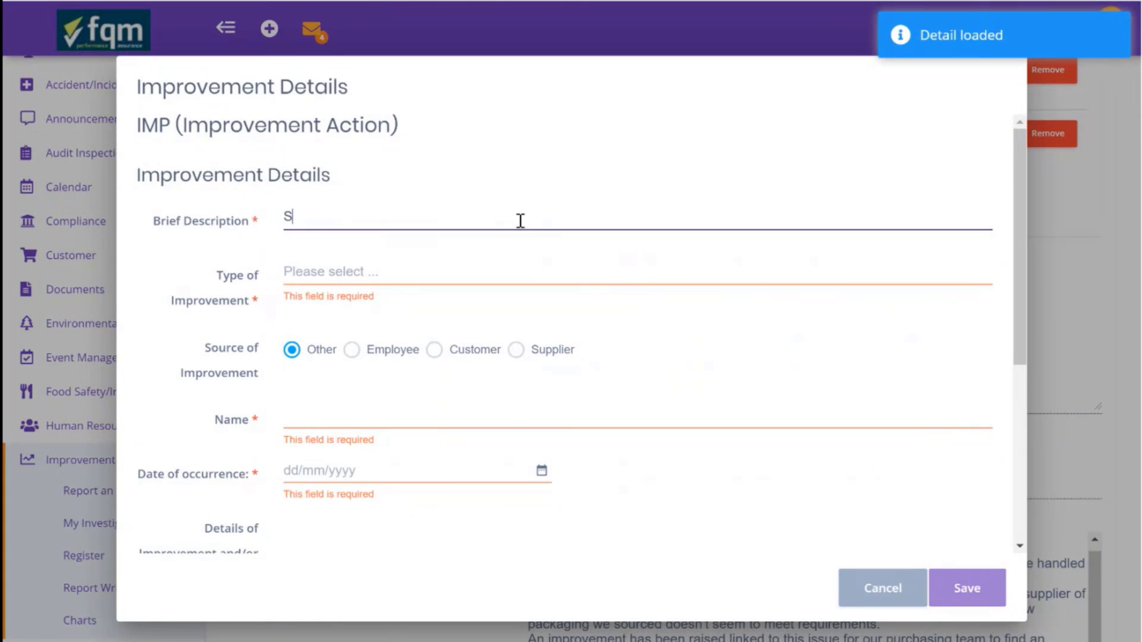
{"action": "type", "text": "ource alternative"}
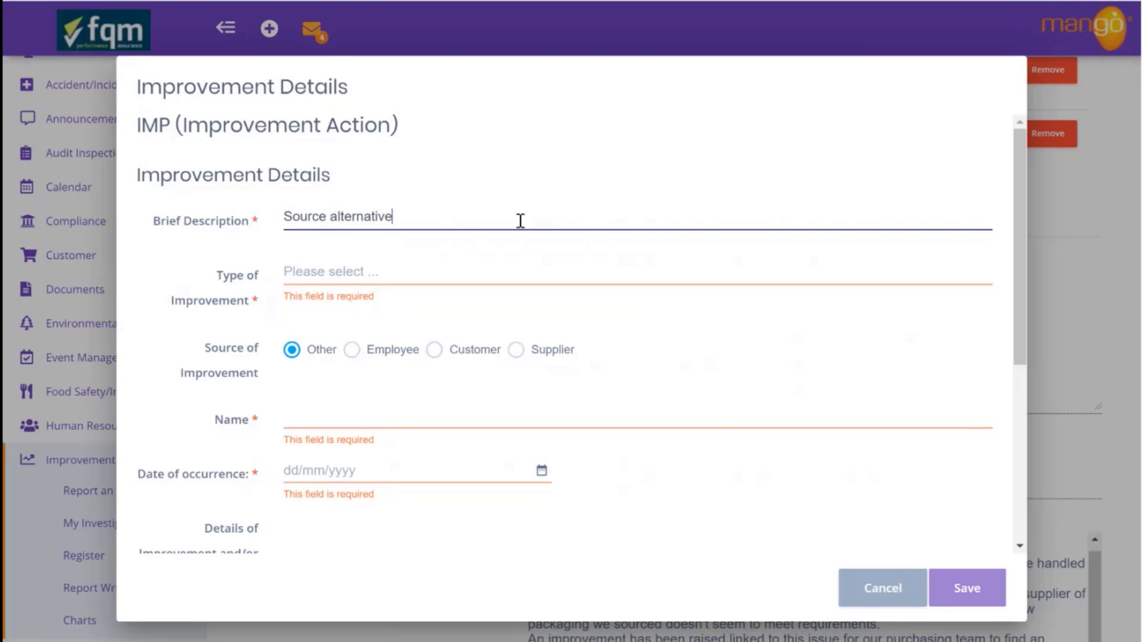
{"action": "type", "text": " packaging su"}
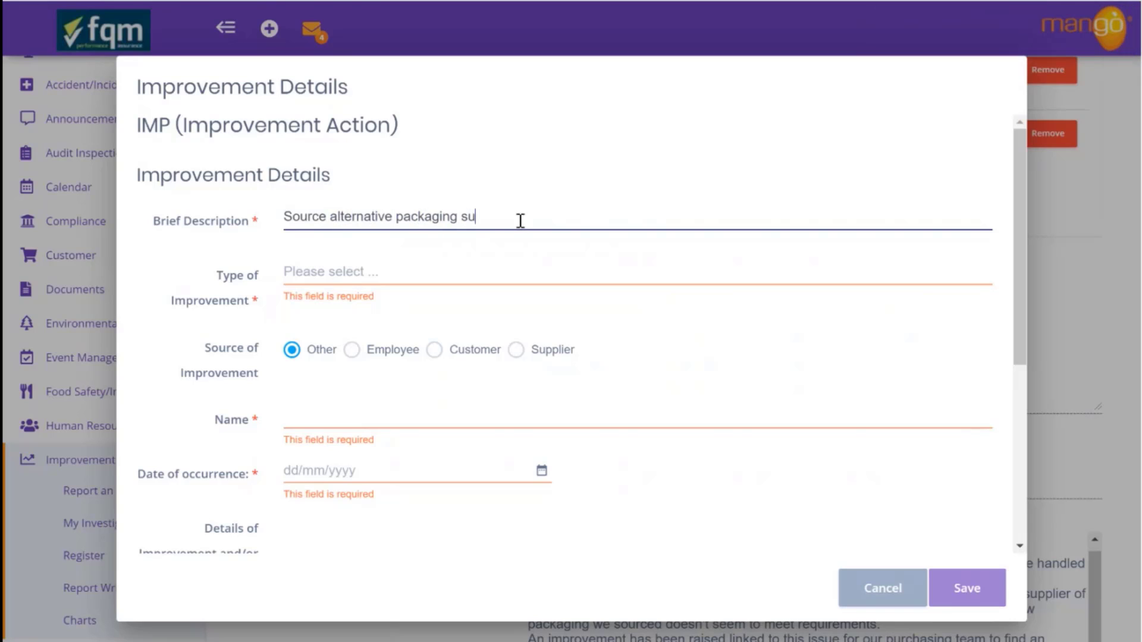
{"action": "type", "text": "pplier that meets the specification needs"}
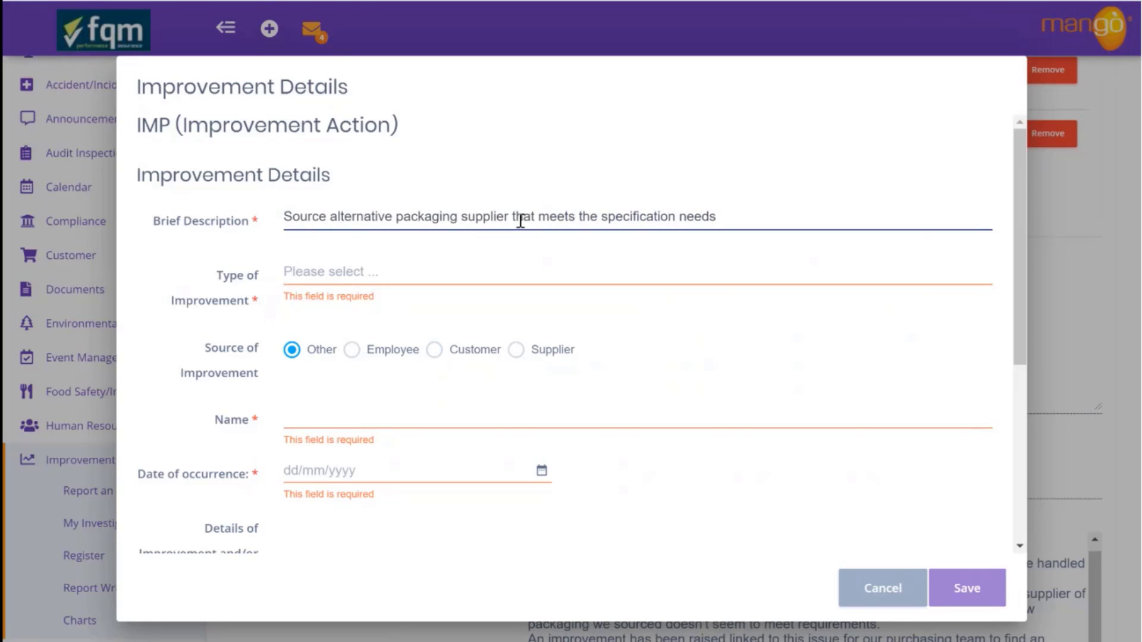
- Set the linked improvement's type to 05 Customer Complaint
{"action": "left_click", "coordinate": [387, 277]}
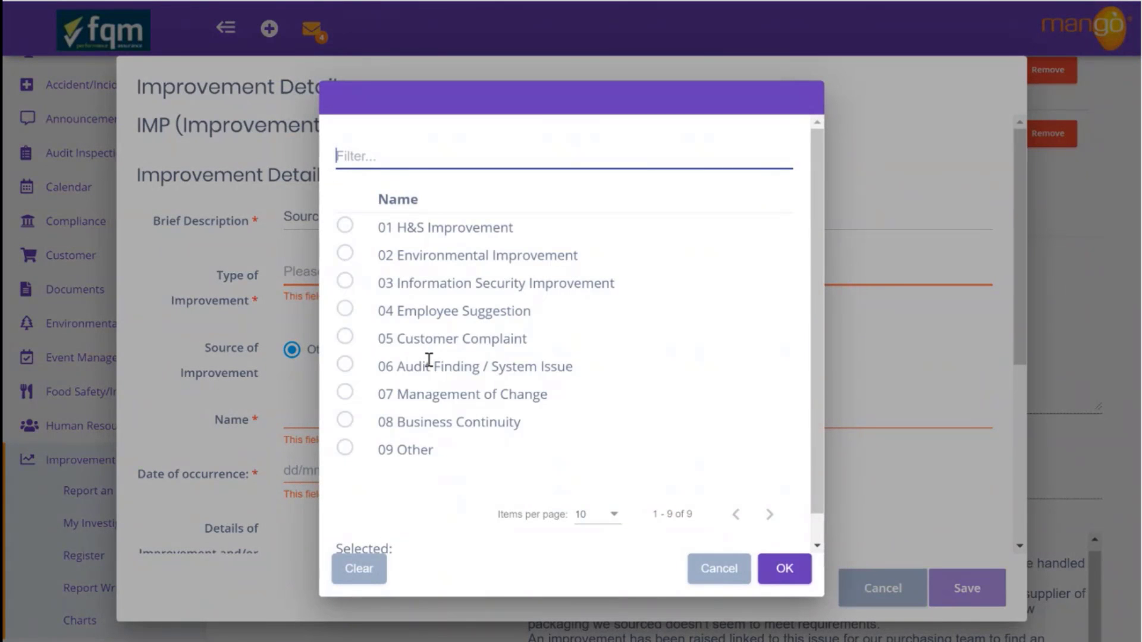
{"action": "left_click", "coordinate": [345, 337]}
{"action": "left_click", "coordinate": [780, 570]}
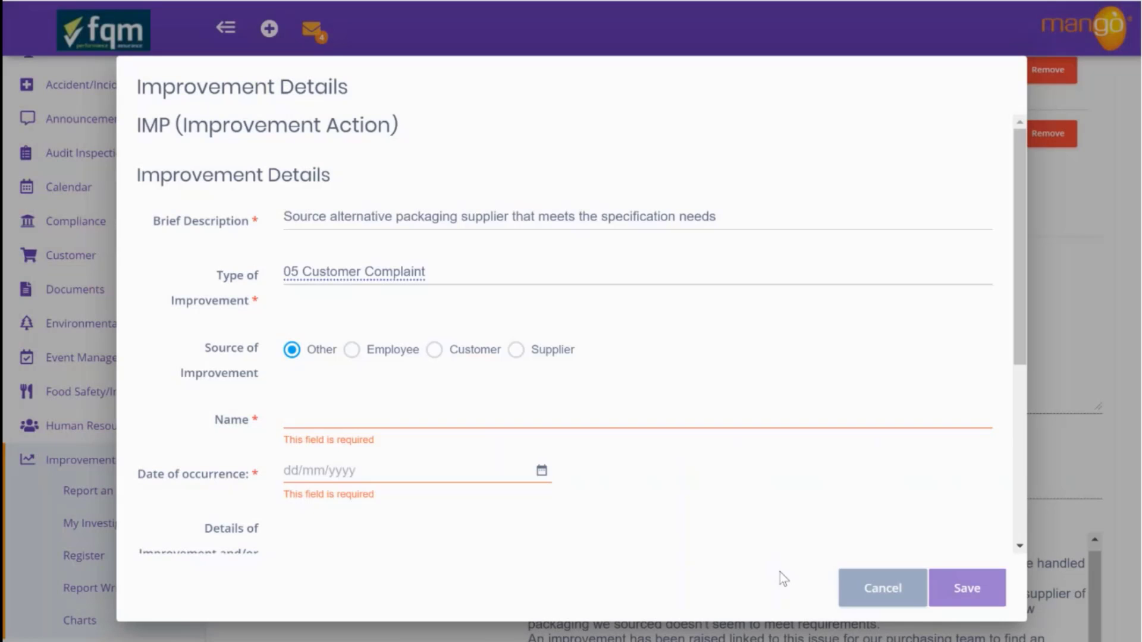
- Set the source of the linked improvement to Employee and select the reporting employee's name
{"action": "left_click", "coordinate": [352, 351]}
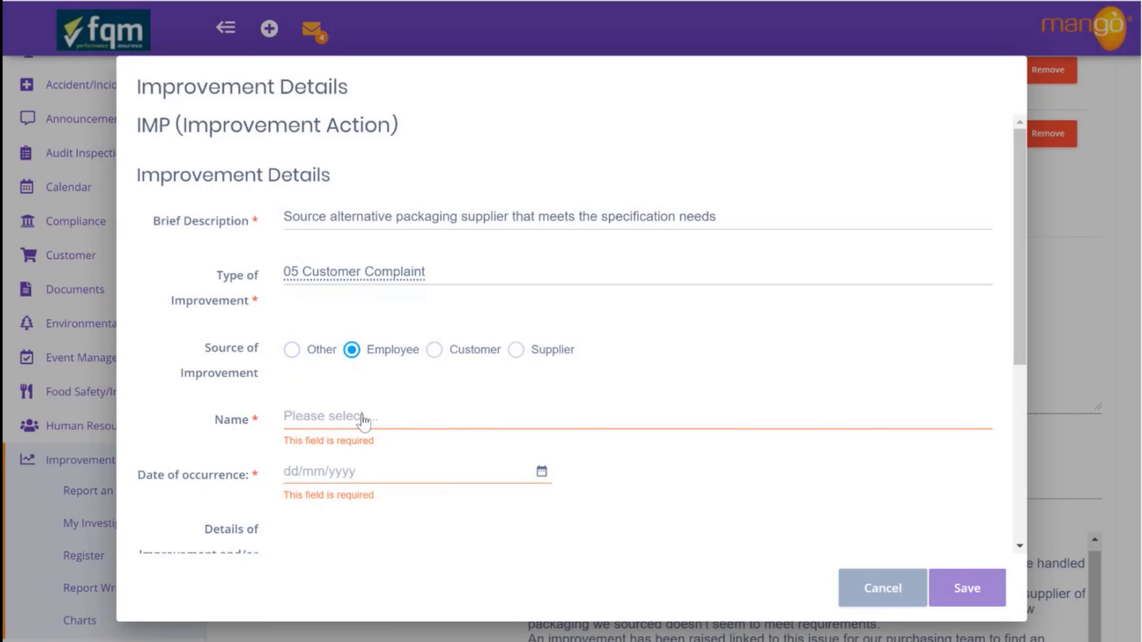
{"action": "left_click", "coordinate": [363, 416]}
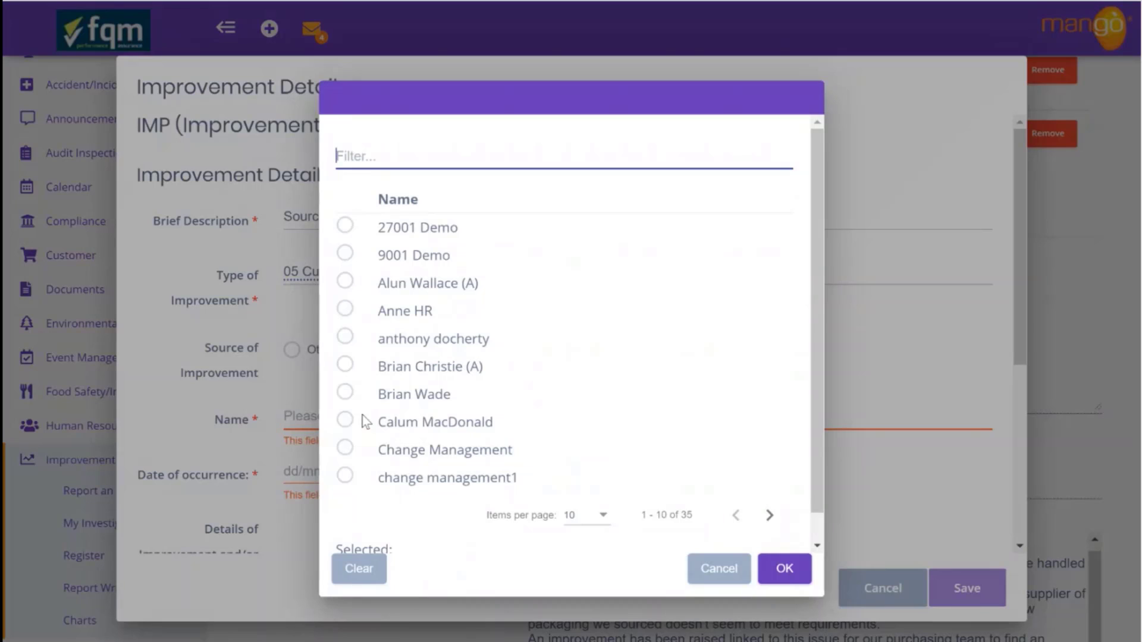
{"action": "type", "text": "chris"}
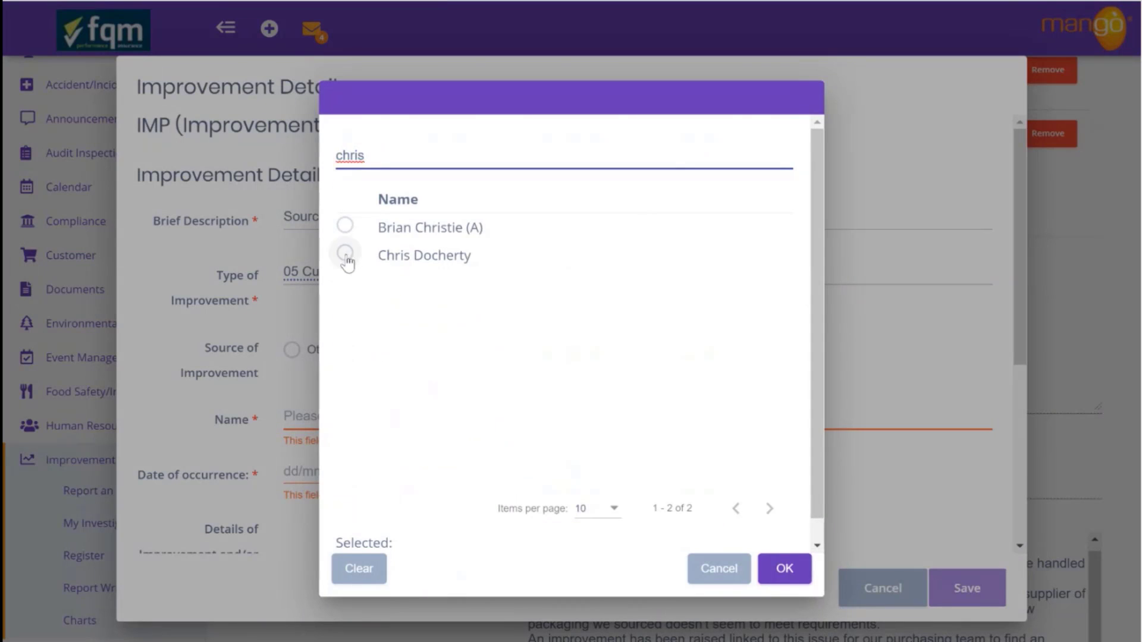
{"action": "left_click", "coordinate": [345, 253]}
{"action": "left_click", "coordinate": [783, 568]}
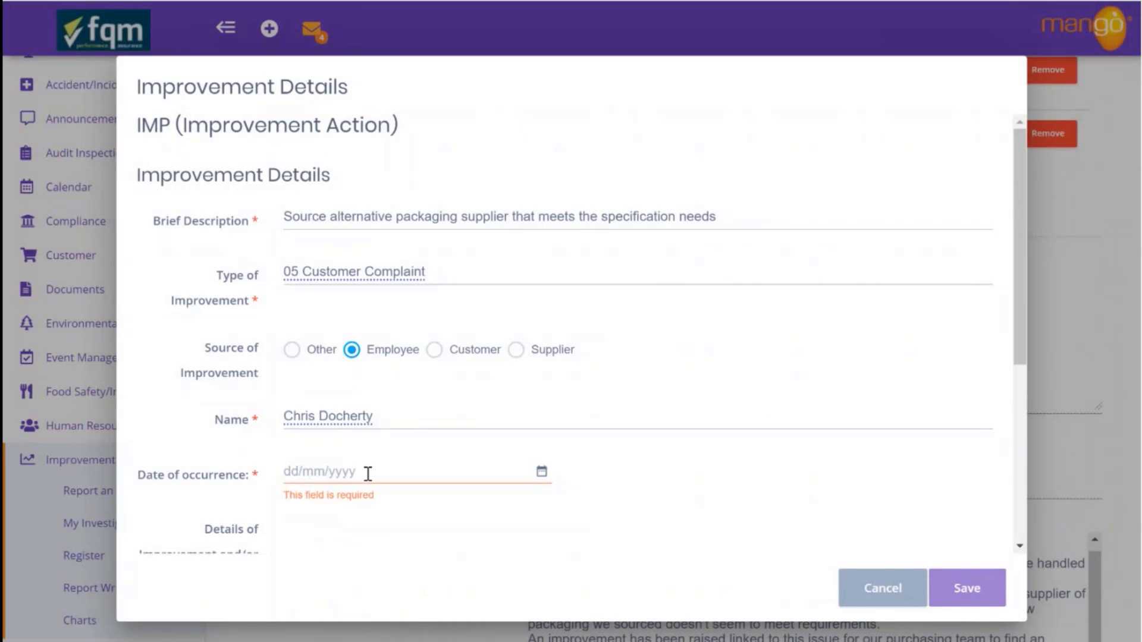
- Set the linked improvement's date of occurrence to 1/05/2020
{"action": "scroll", "coordinate": [377, 472], "scroll_direction": "down", "scroll_amount": 3}
{"action": "left_click", "coordinate": [542, 305]}
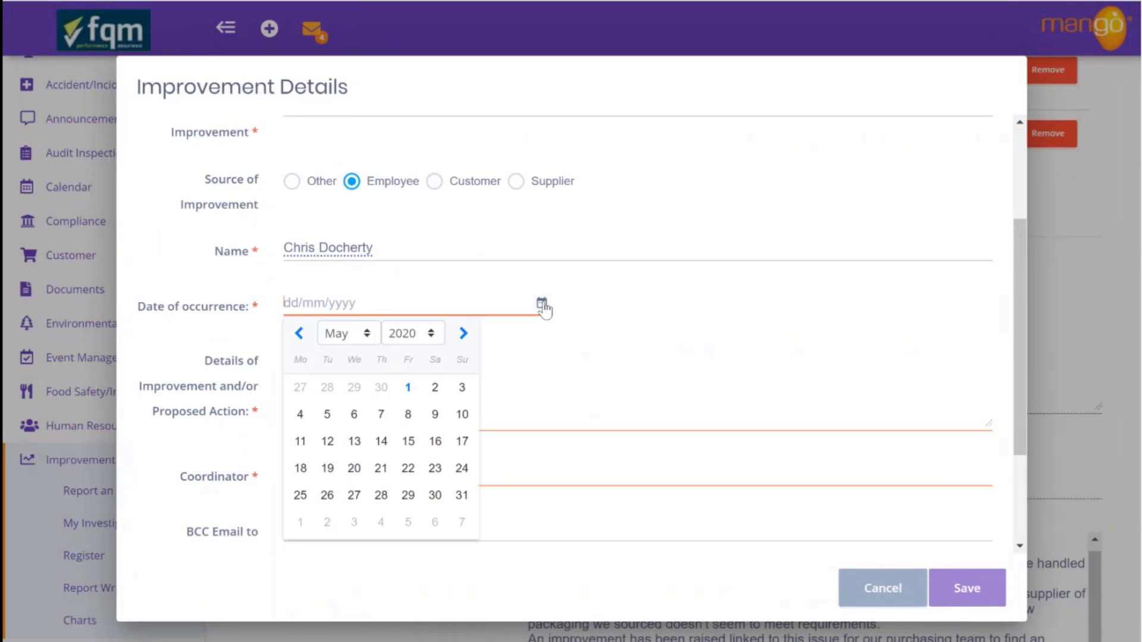
{"action": "left_click", "coordinate": [412, 388]}
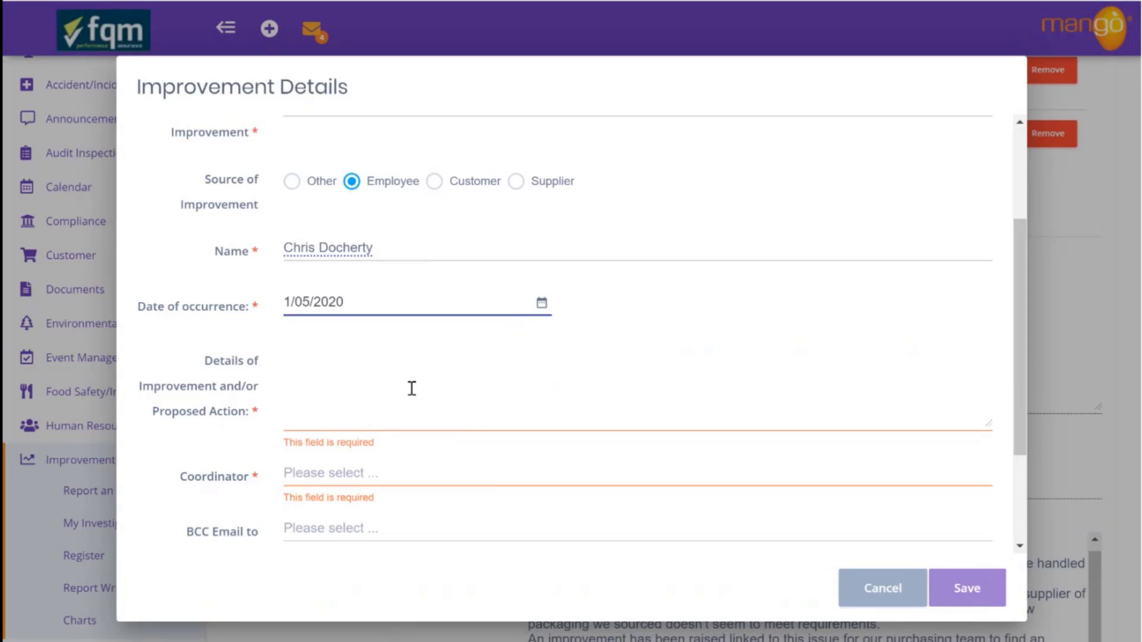
- Enter the improvement details: "Please see the linked improvement related to customer complaint and investigation results."
{"action": "left_click", "coordinate": [412, 387]}
{"action": "type", "text": "Plea"}
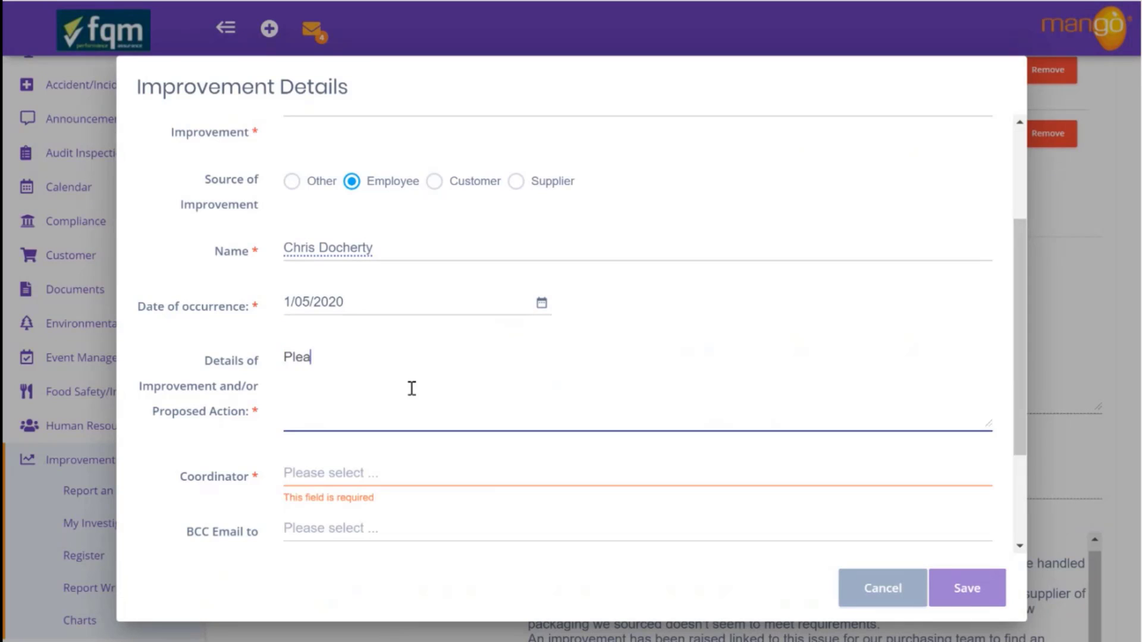
{"action": "type", "text": "se see the linked imp"}
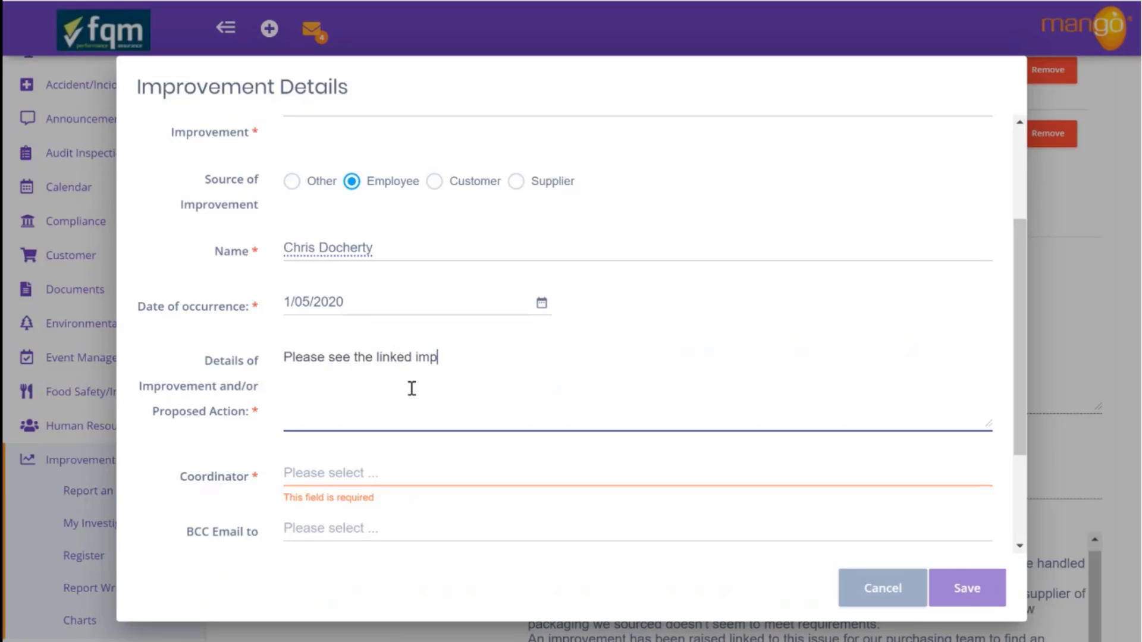
{"action": "type", "text": "rovement related to "}
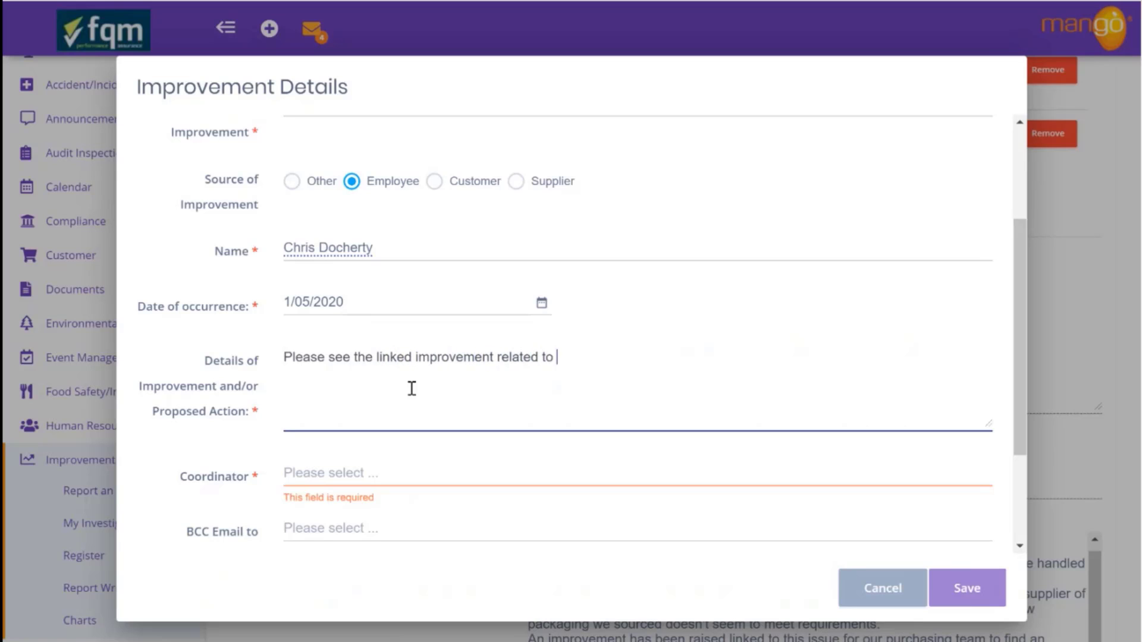
{"action": "type", "text": "customer compla"}
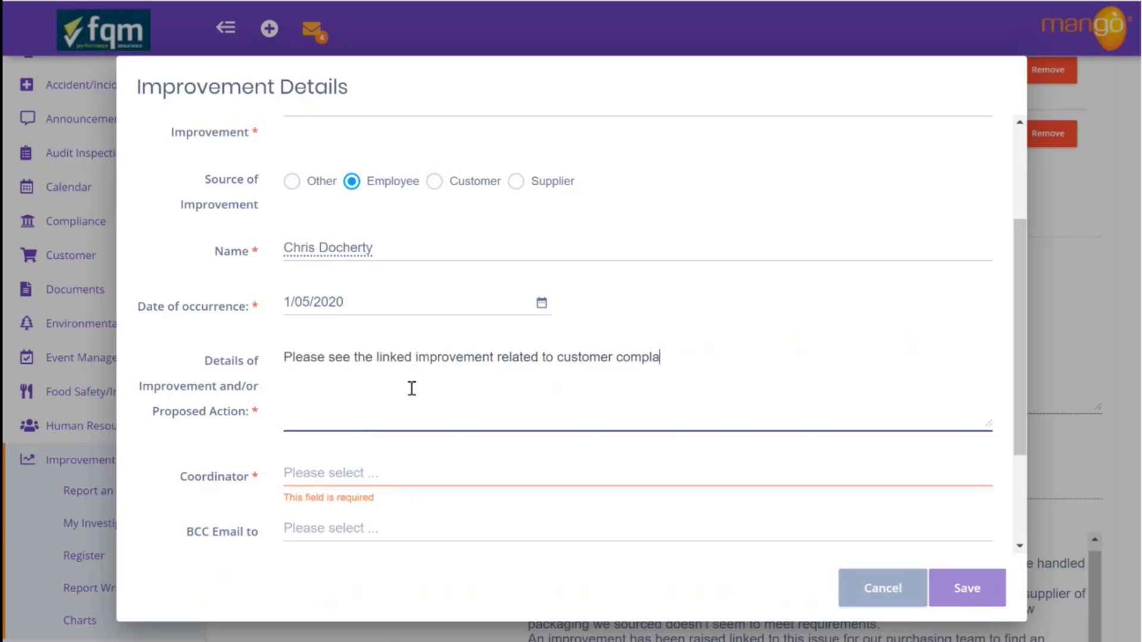
{"action": "type", "text": "int and investigatio"}
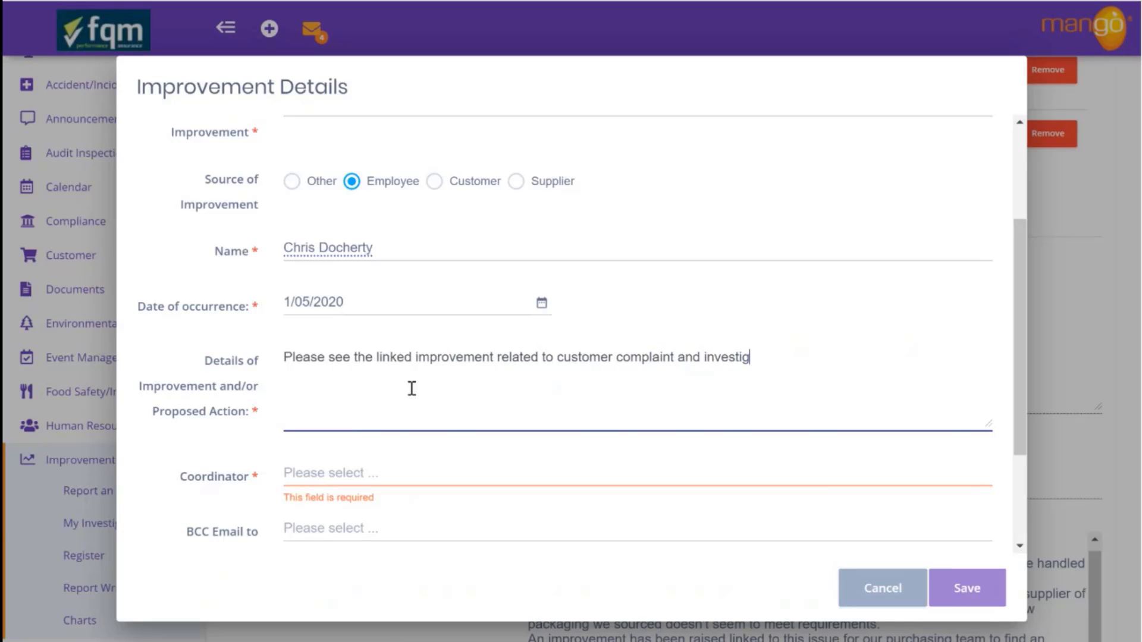
{"action": "type", "text": "n results."}
- Assign the coordinator for the linked improvement and choose Change Management as the BCC email recipient
{"action": "left_click", "coordinate": [368, 473]}
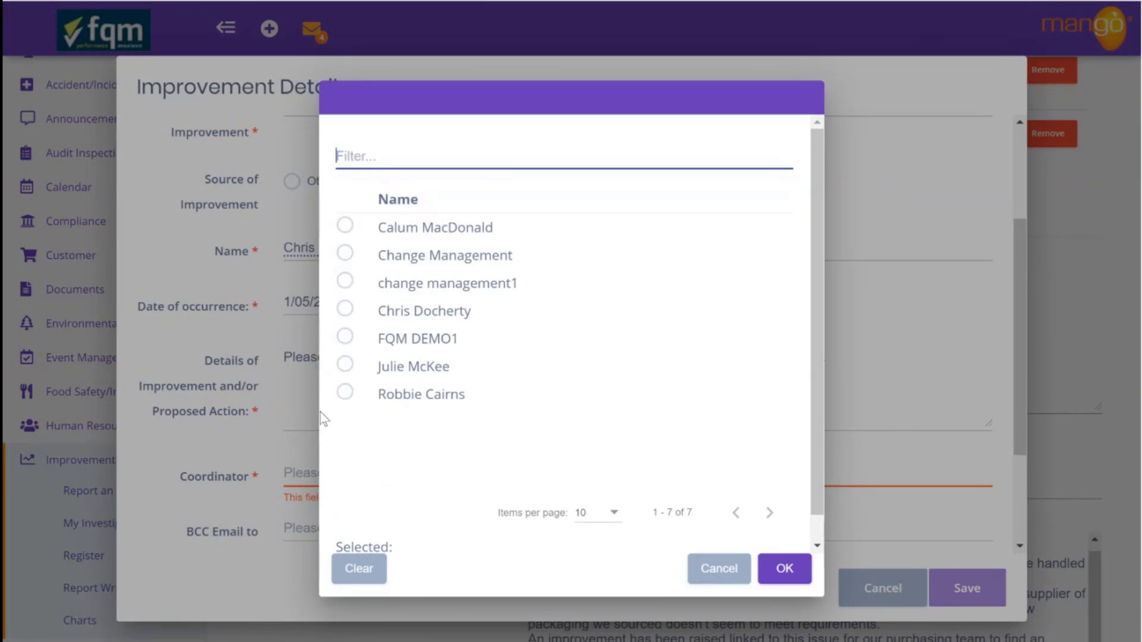
{"action": "left_click", "coordinate": [345, 364]}
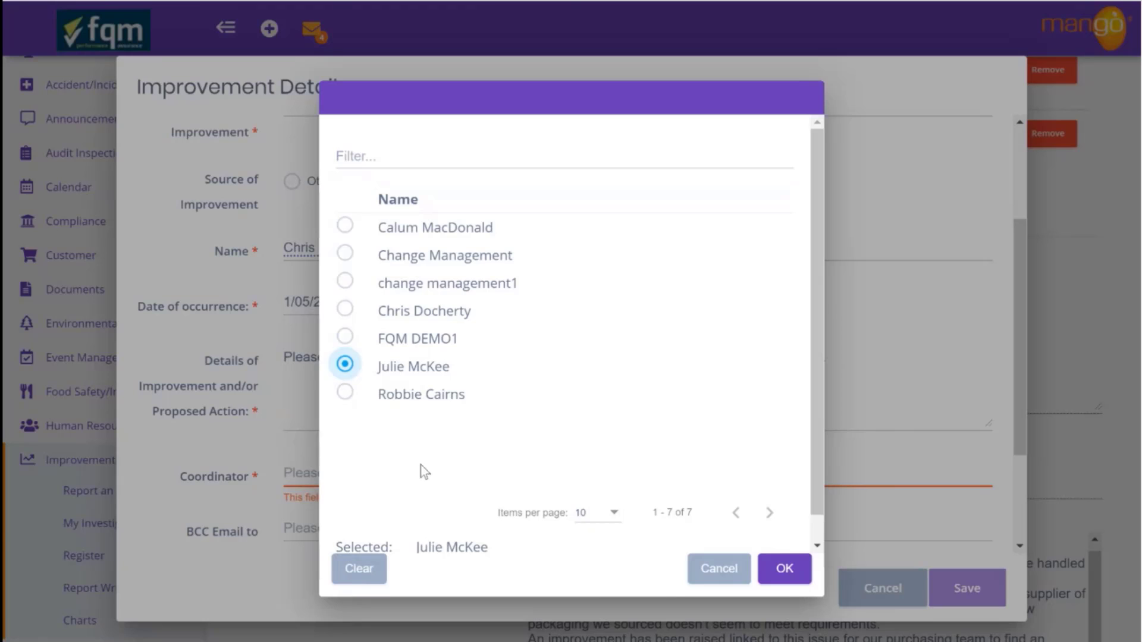
{"action": "left_click", "coordinate": [780, 568]}
{"action": "scroll", "coordinate": [608, 521], "scroll_direction": "down", "scroll_amount": 3}
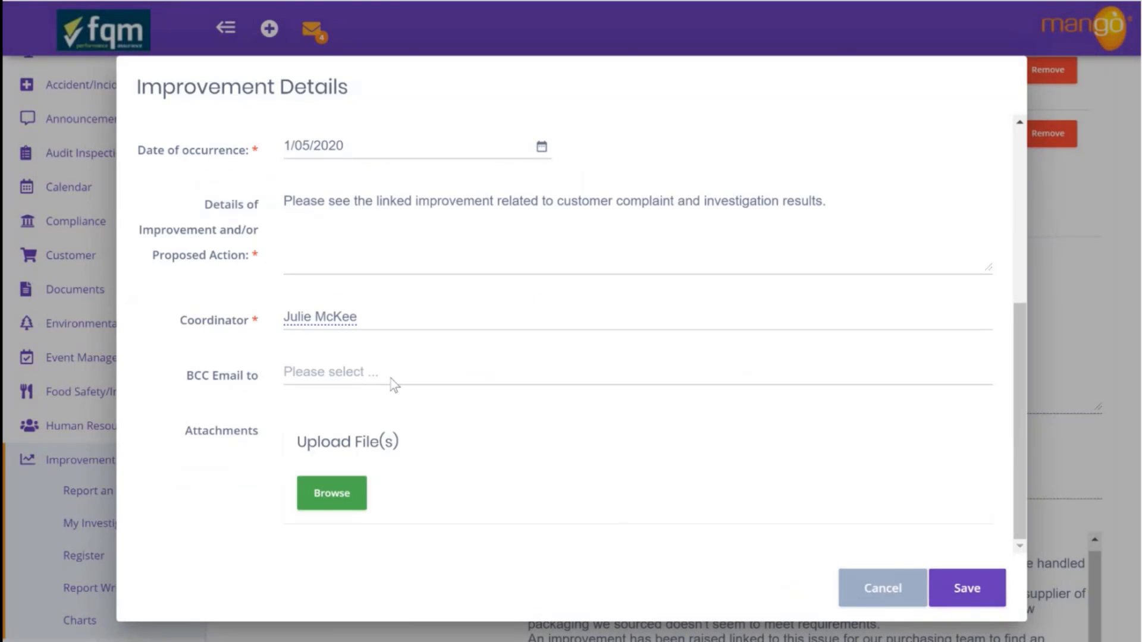
{"action": "left_click", "coordinate": [390, 380]}
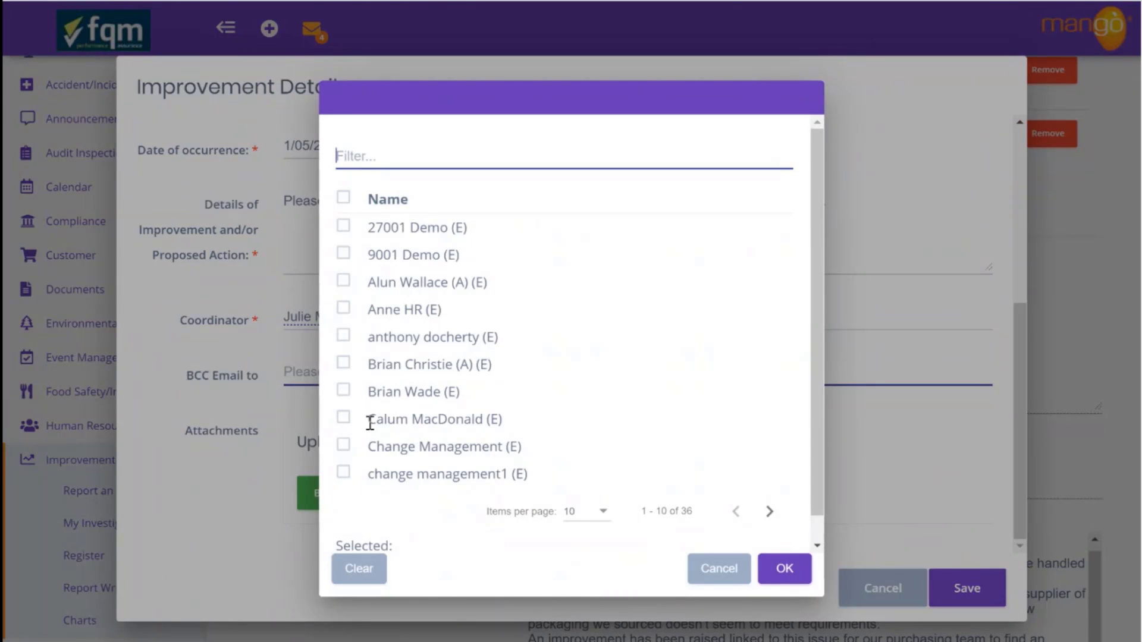
{"action": "left_click", "coordinate": [344, 445]}
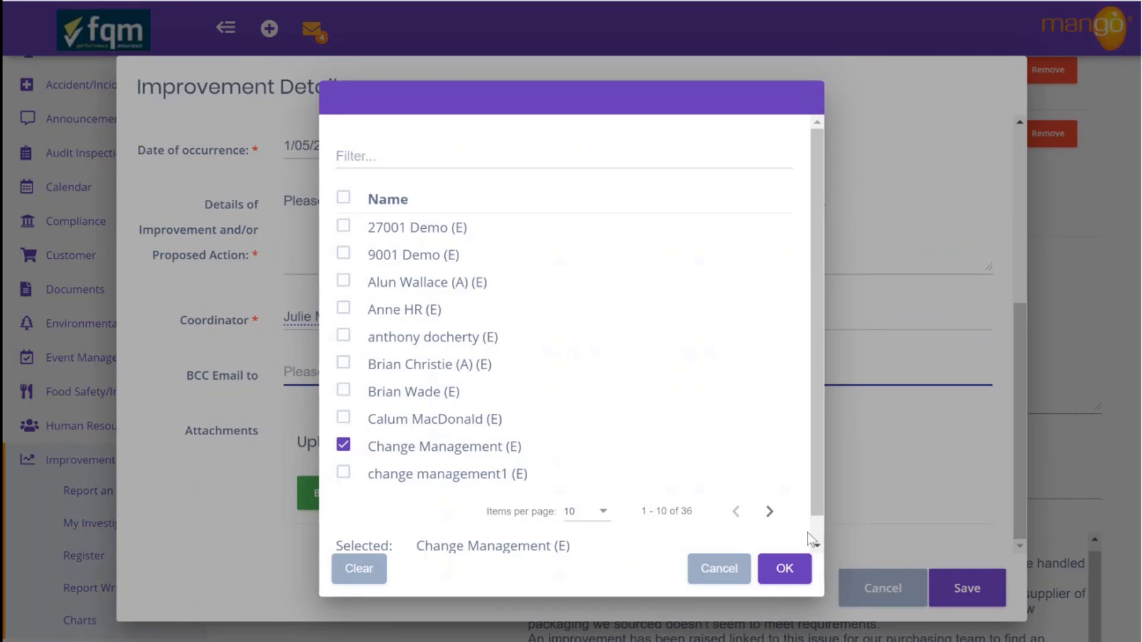
{"action": "left_click", "coordinate": [785, 569]}
- Save the linked improvement and return to the Stage 2 action section of the complaint record
{"action": "left_click", "coordinate": [944, 601]}
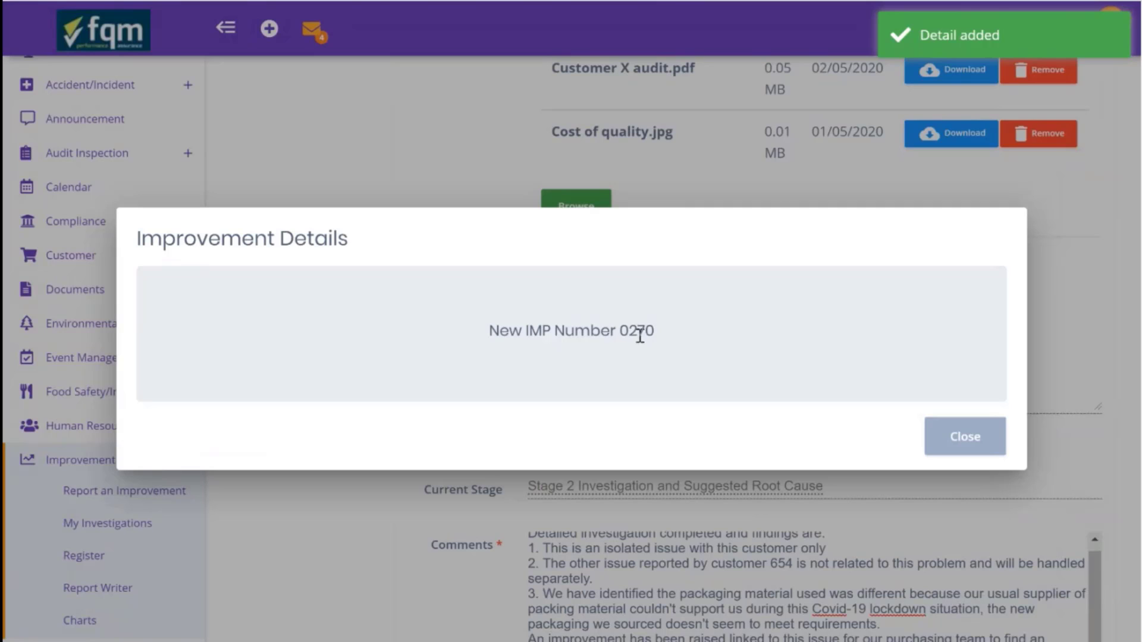
{"action": "left_click", "coordinate": [965, 441]}
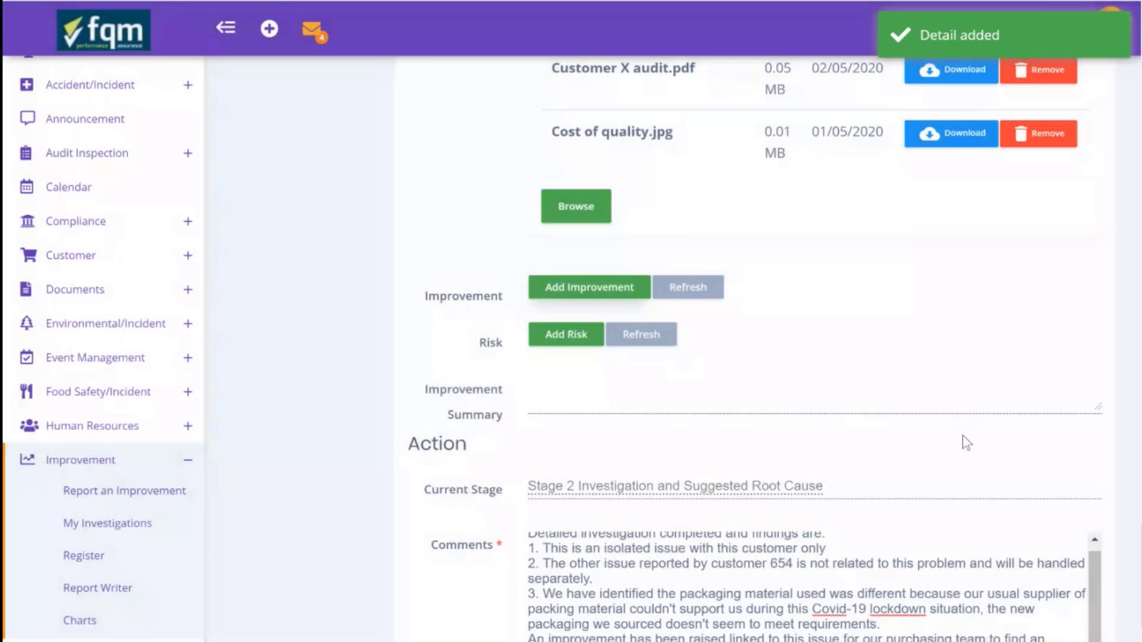
{"action": "scroll", "coordinate": [966, 443], "scroll_direction": "up", "scroll_amount": 5}
{"action": "scroll", "coordinate": [967, 443], "scroll_direction": "down", "scroll_amount": 10}
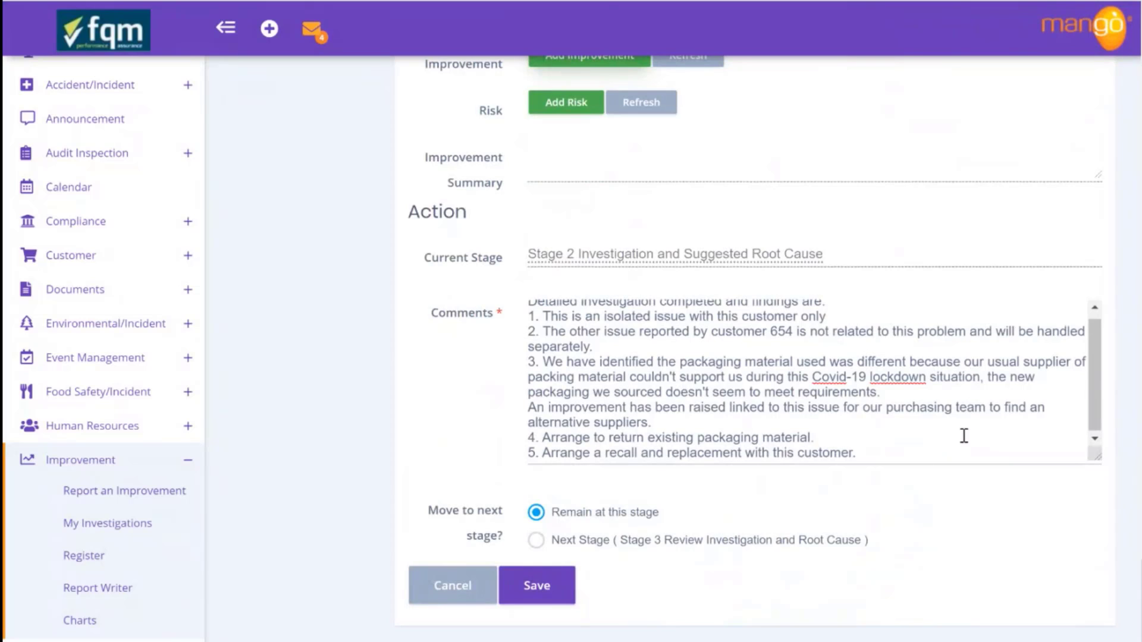
- Advance the complaint to Stage 3 Review Investigation and Root Cause and save the record
{"action": "left_click", "coordinate": [537, 540]}
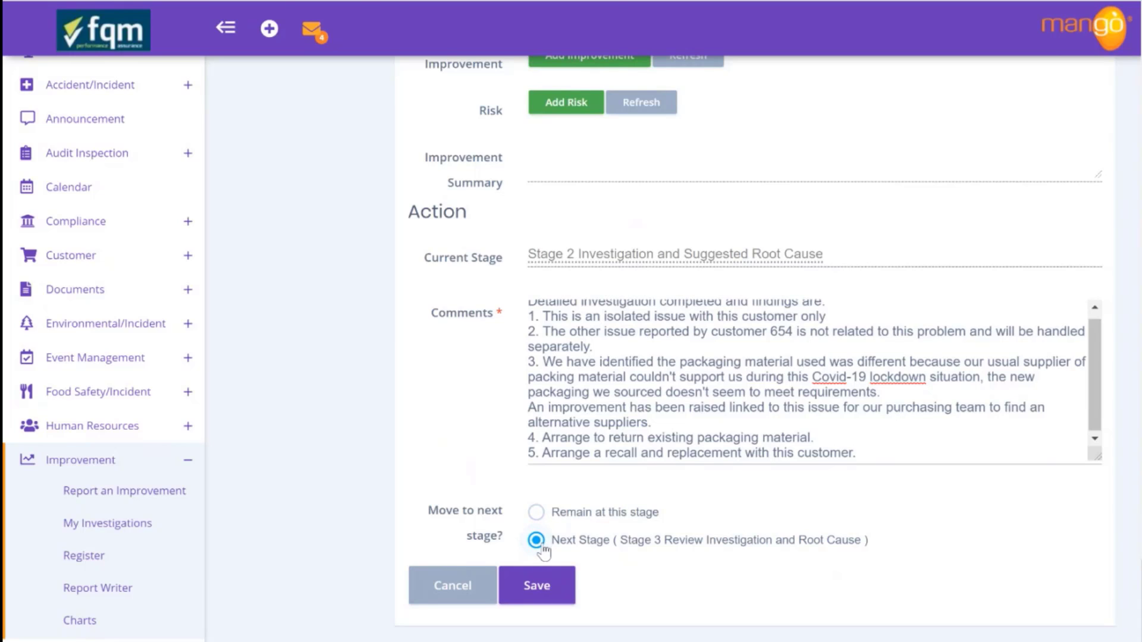
{"action": "scroll", "coordinate": [440, 366], "scroll_direction": "up", "scroll_amount": 10}
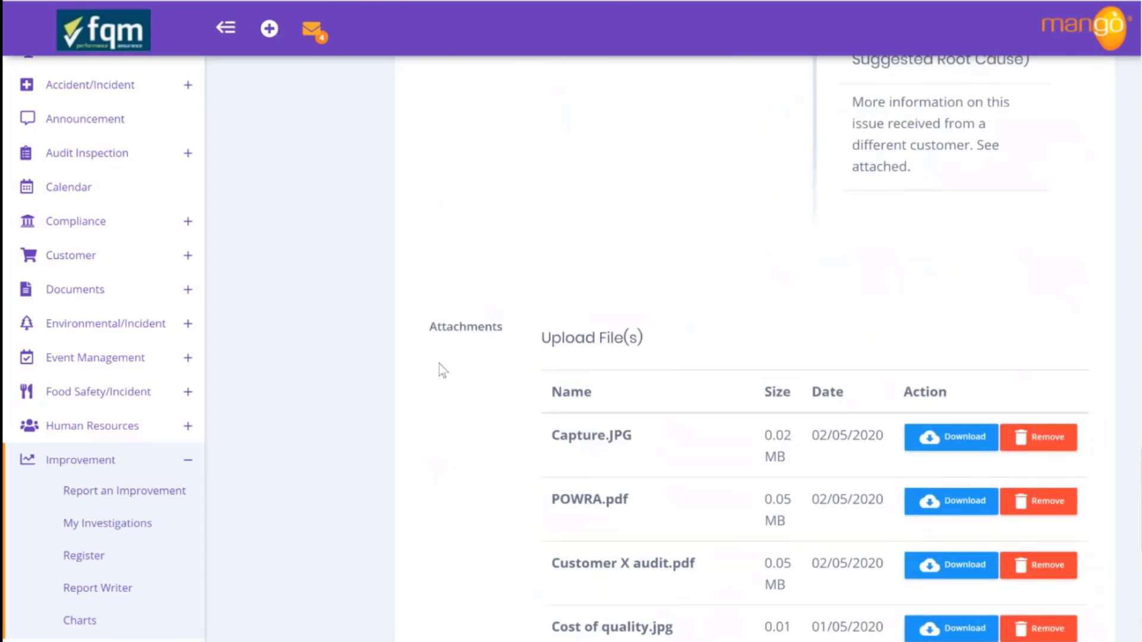
{"action": "scroll", "coordinate": [439, 364], "scroll_direction": "up", "scroll_amount": 5}
{"action": "scroll", "coordinate": [439, 364], "scroll_direction": "down", "scroll_amount": 15}
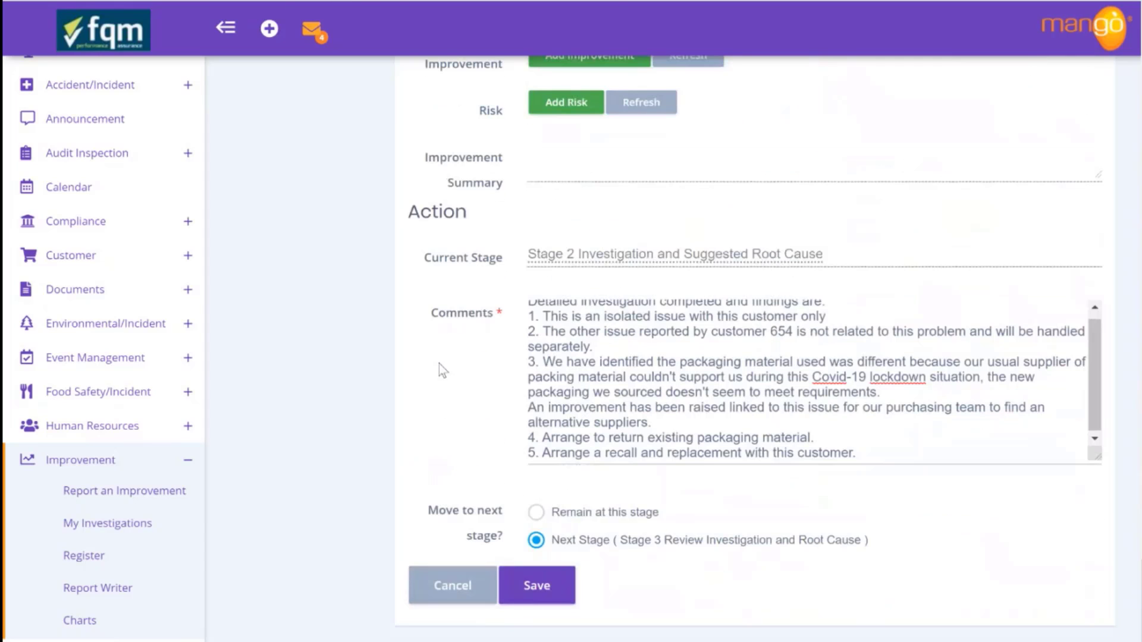
{"action": "left_click", "coordinate": [531, 602]}
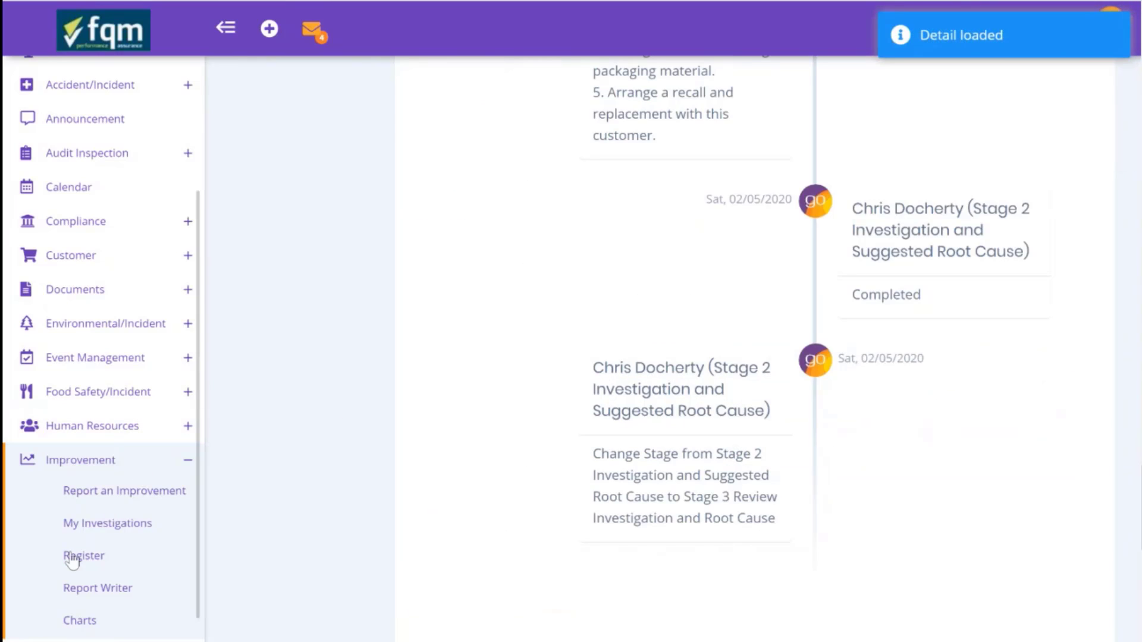
- Review the improvement register, checking the stage and related IMP of the packaging supplier and faulty item records
{"action": "left_click", "coordinate": [72, 559]}
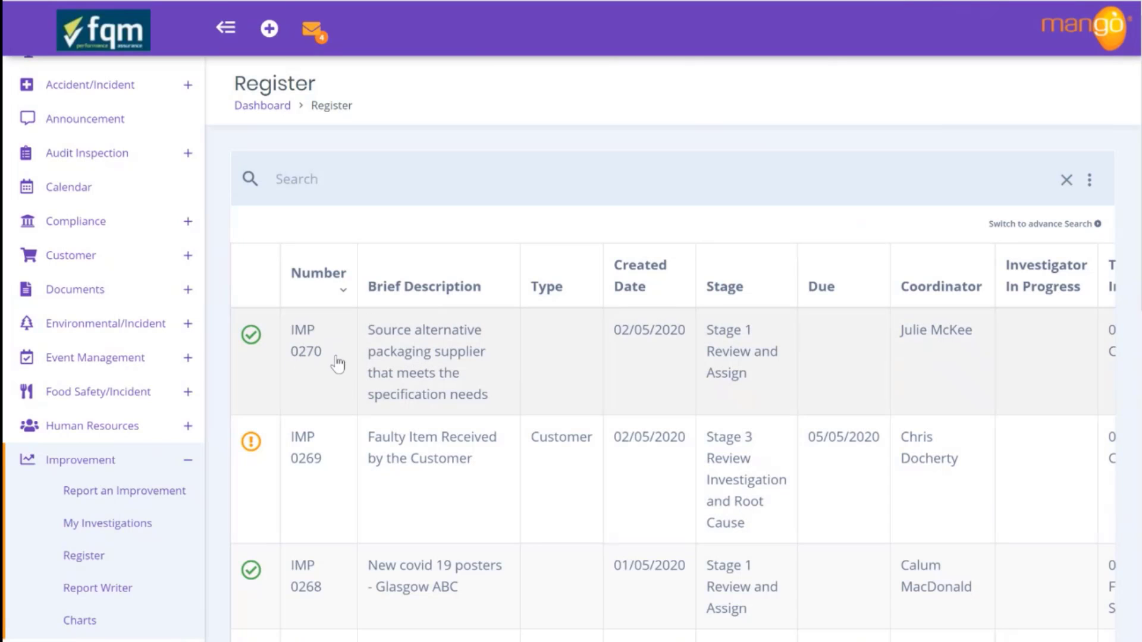
{"action": "scroll", "coordinate": [358, 363], "scroll_direction": "right", "scroll_amount": 8}
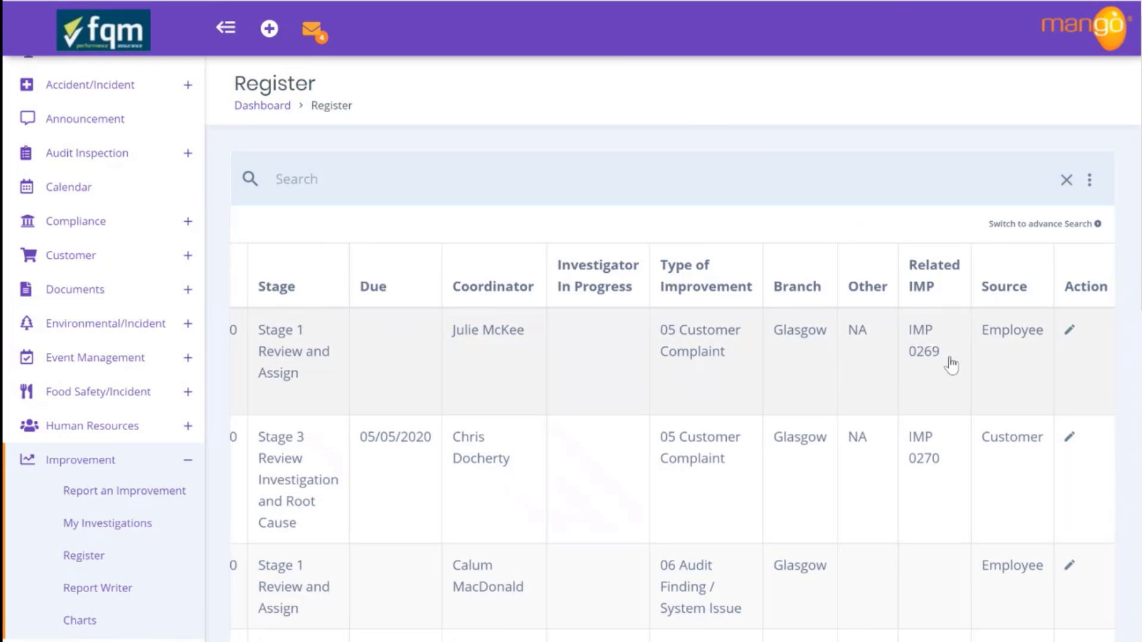
{"action": "scroll", "coordinate": [952, 365], "scroll_direction": "left", "scroll_amount": 10}
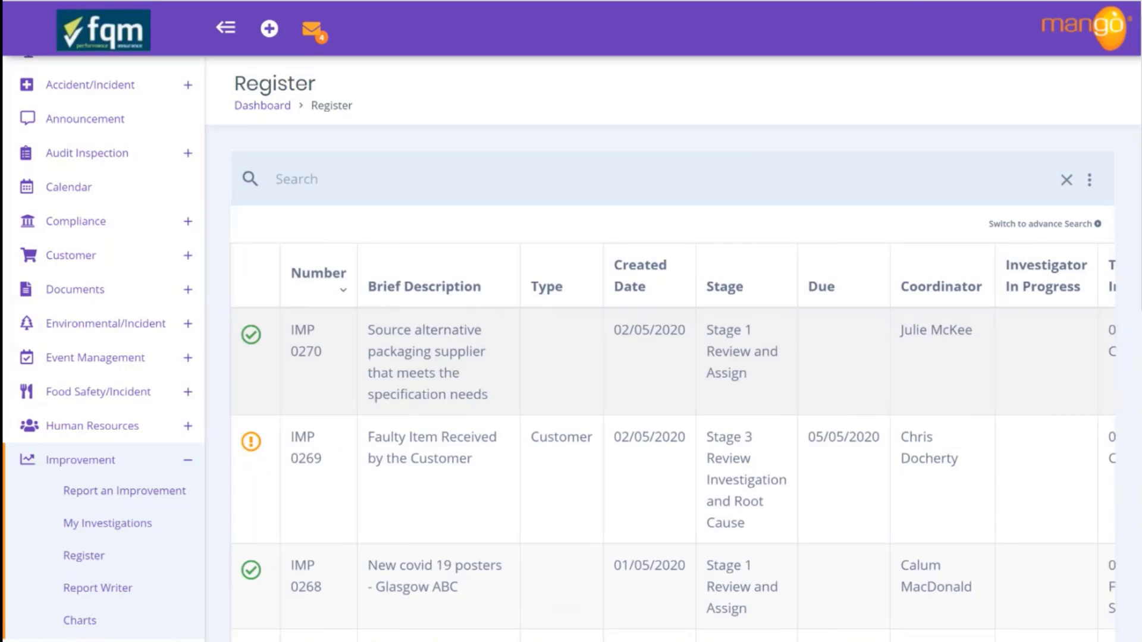
- Open the "Faulty Item Received by the Customer" improvement from My Investigations for editing
{"action": "left_click", "coordinate": [119, 525]}
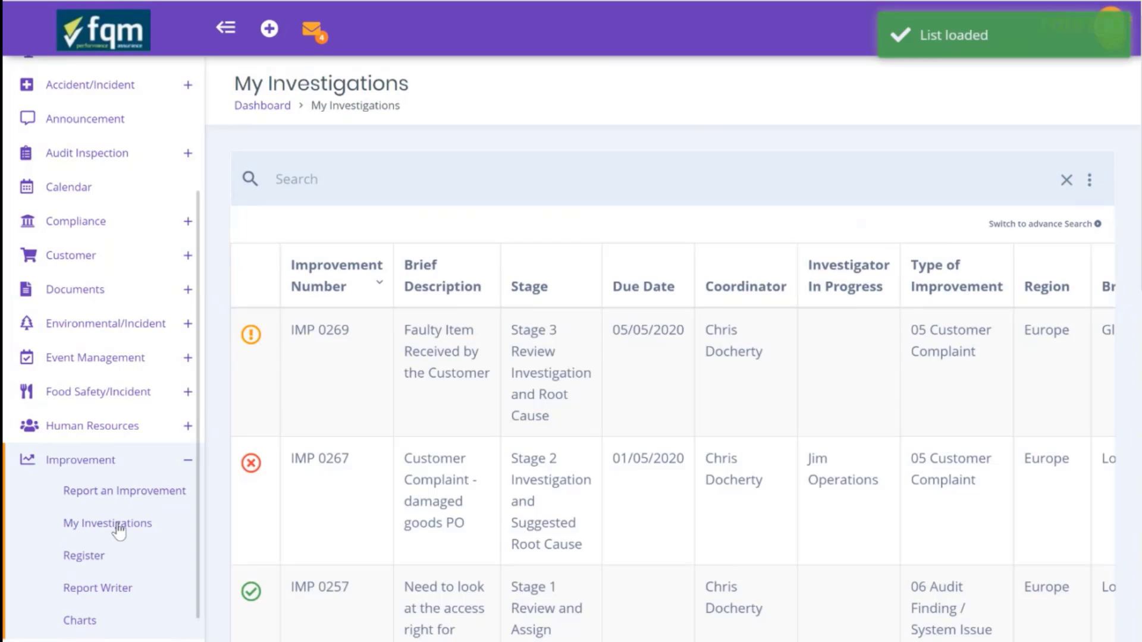
{"action": "left_click", "coordinate": [452, 357]}
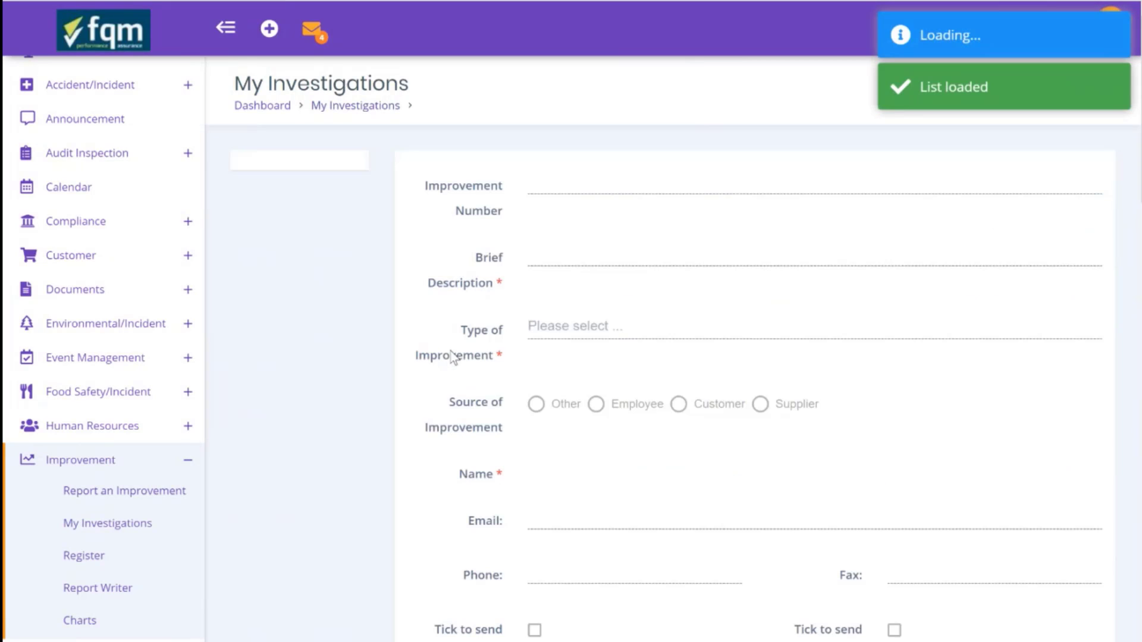
{"action": "left_click", "coordinate": [311, 189]}
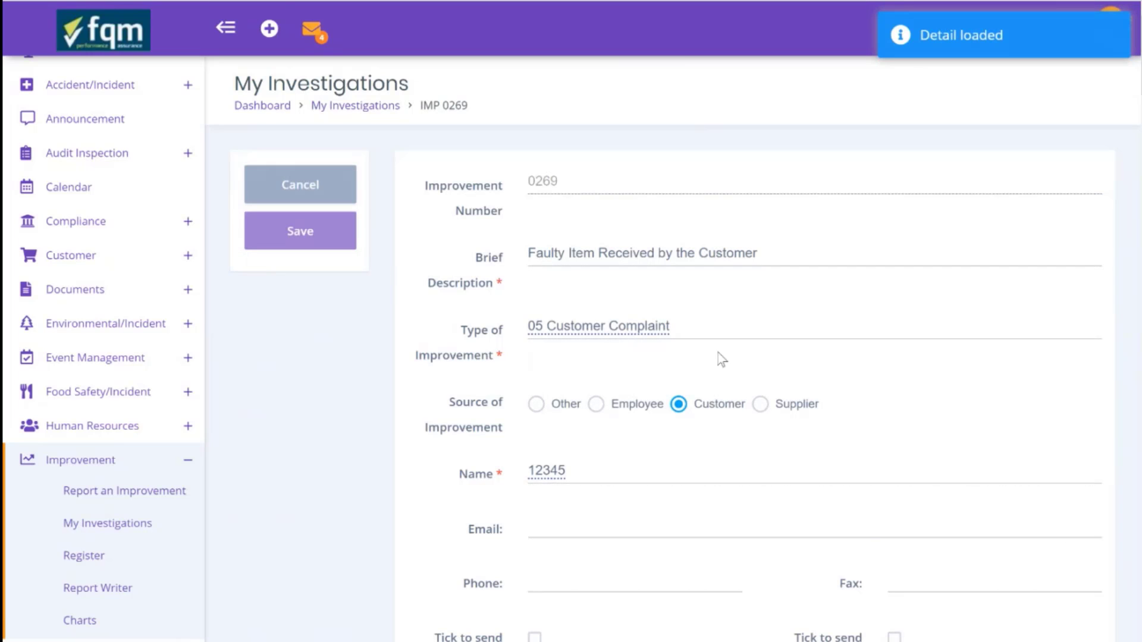
- Add a "Cost Per Hour - Production Down" item with quantity 2 to the Cost Of Improvement table
{"action": "scroll", "coordinate": [721, 359], "scroll_direction": "down", "scroll_amount": 12}
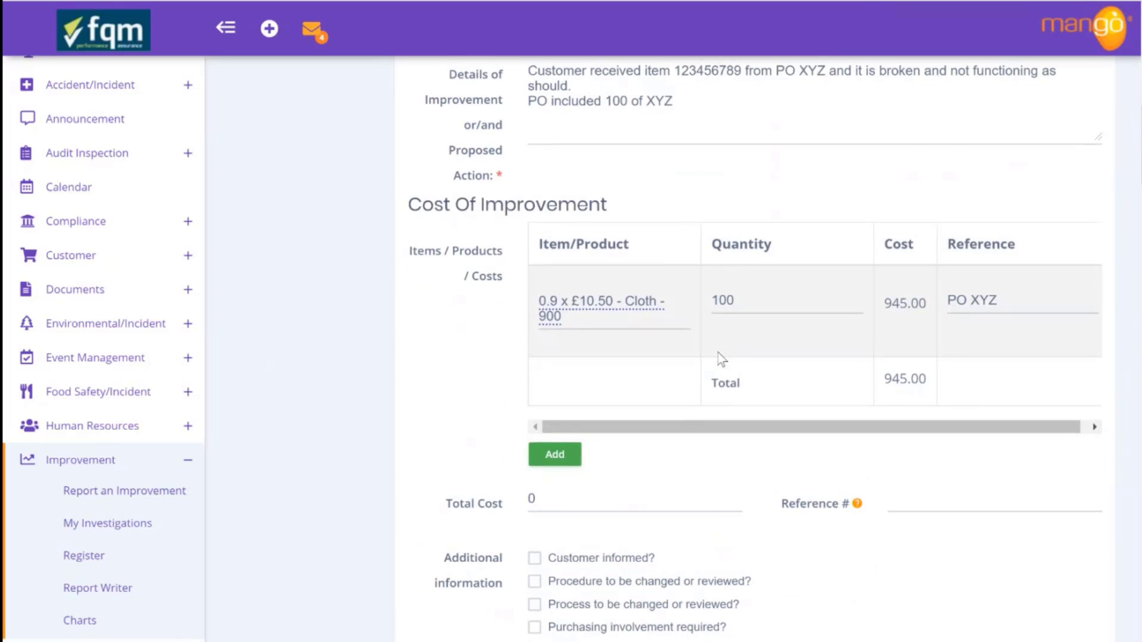
{"action": "left_click", "coordinate": [554, 458]}
{"action": "left_click", "coordinate": [570, 399]}
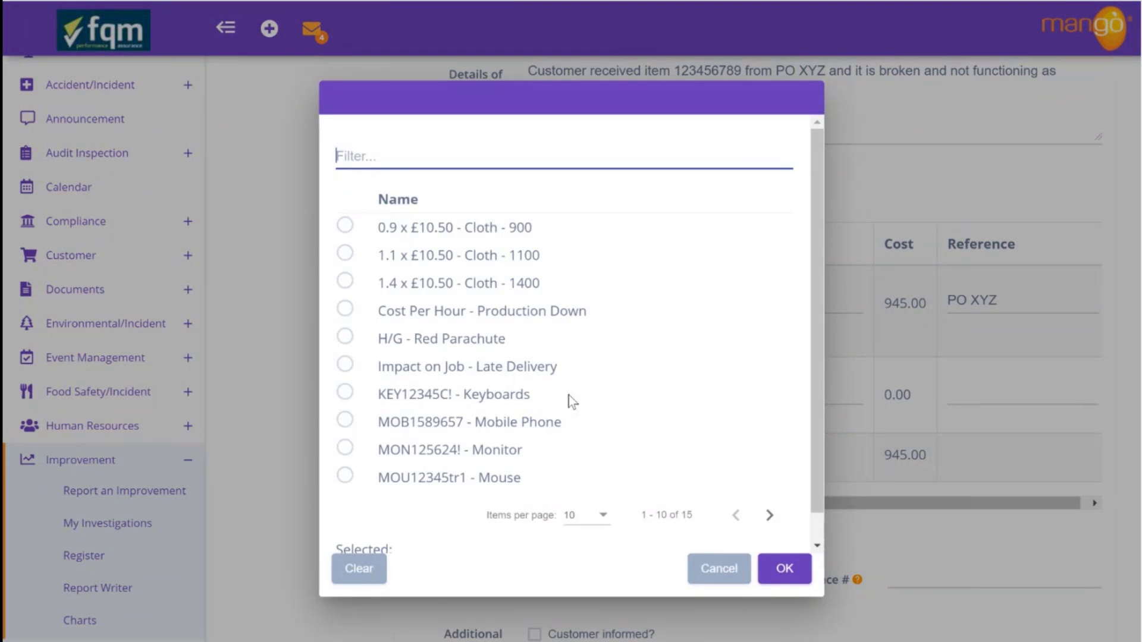
{"action": "left_click", "coordinate": [344, 309]}
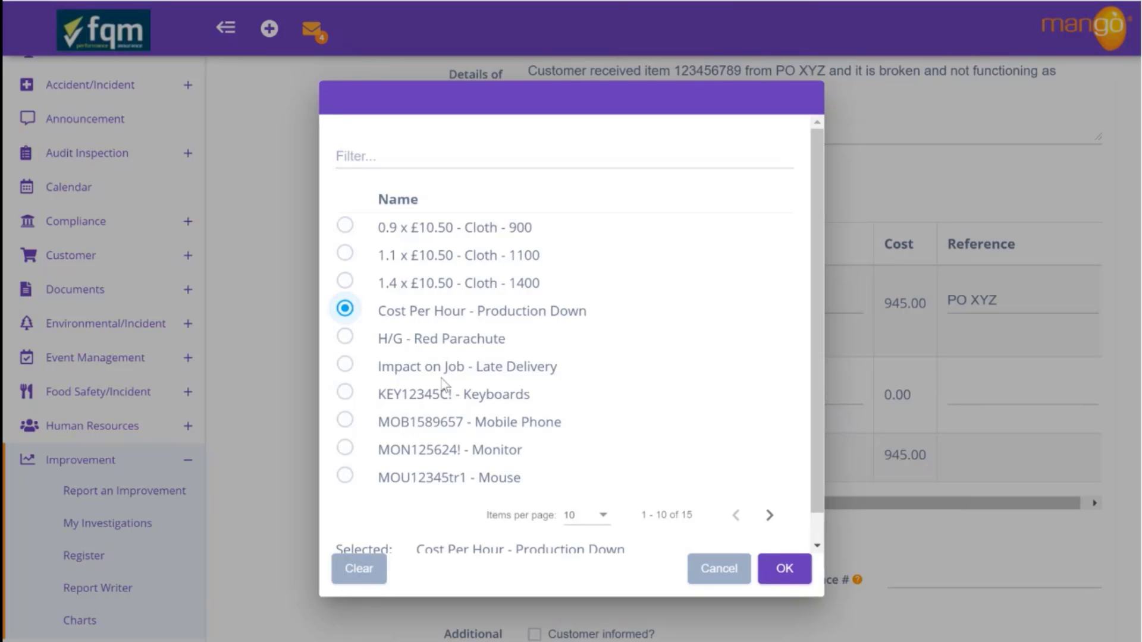
{"action": "left_click", "coordinate": [782, 569]}
{"action": "left_click_drag", "start_coordinate": [737, 388], "coordinate": [673, 391]}
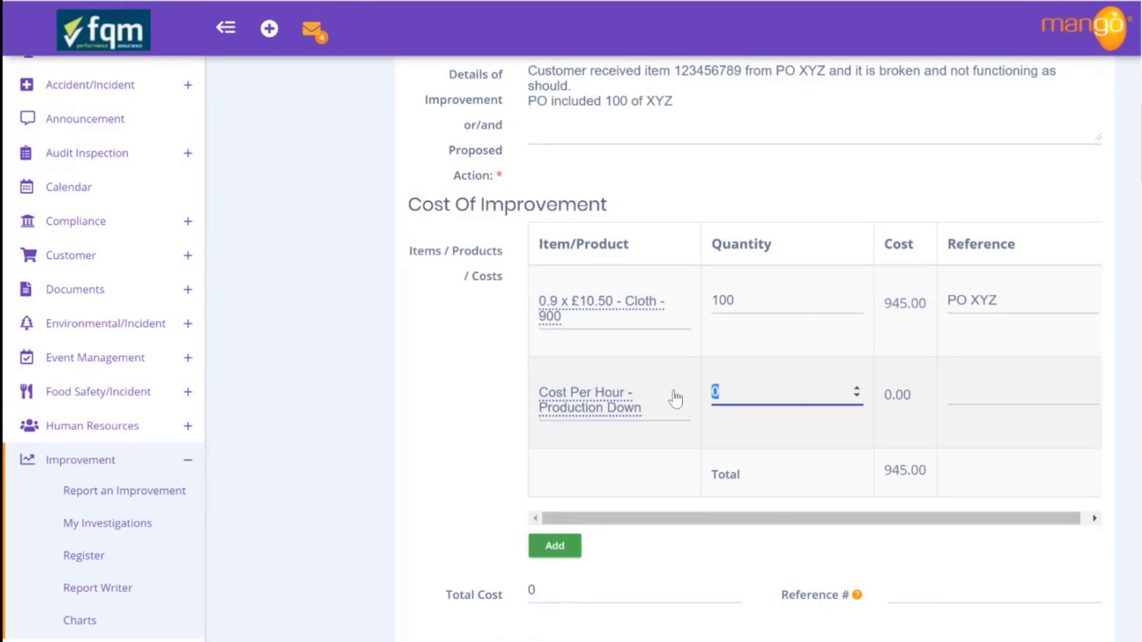
{"action": "type", "text": "2"}
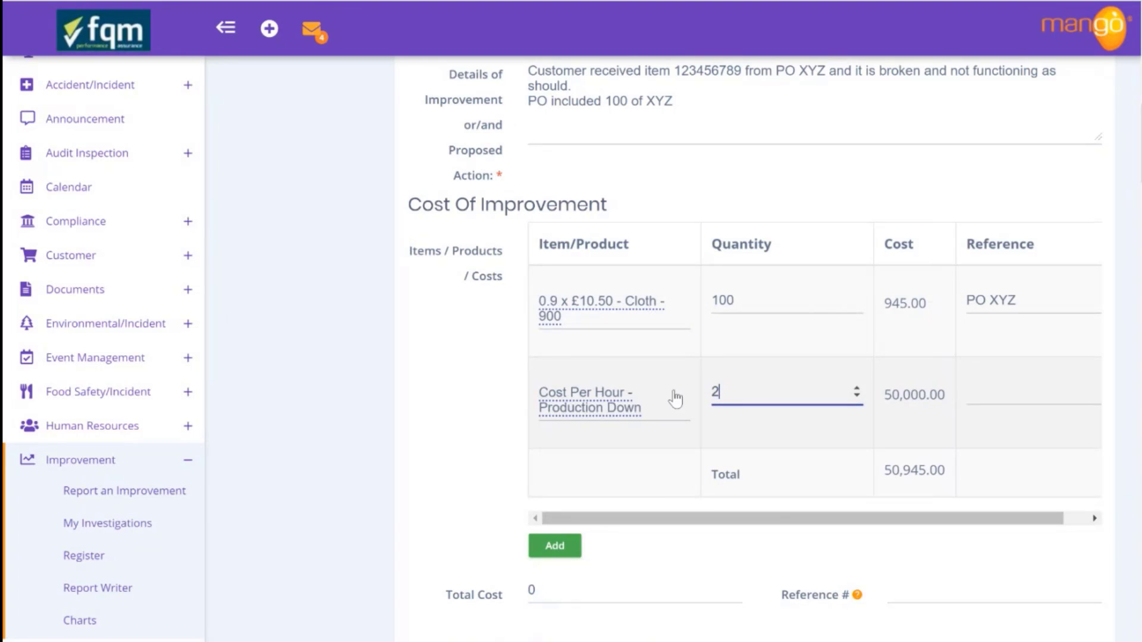
- Add a "Per Hour - Management Intervention" cost item with quantity 1
{"action": "left_click", "coordinate": [570, 546]}
{"action": "left_click", "coordinate": [587, 487]}
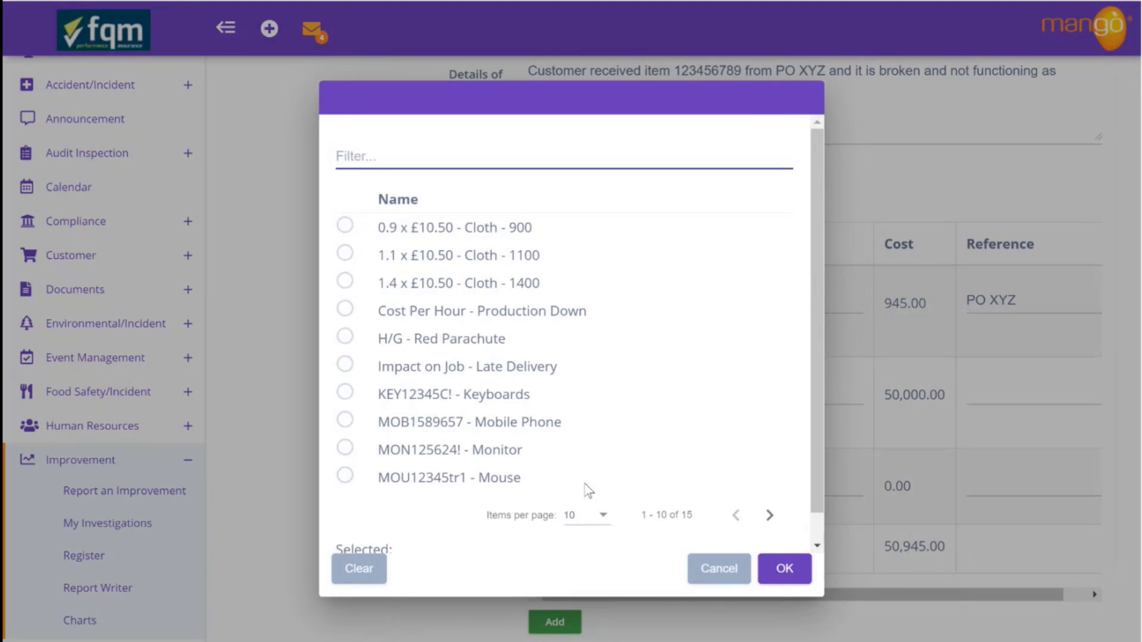
{"action": "left_click", "coordinate": [769, 515]}
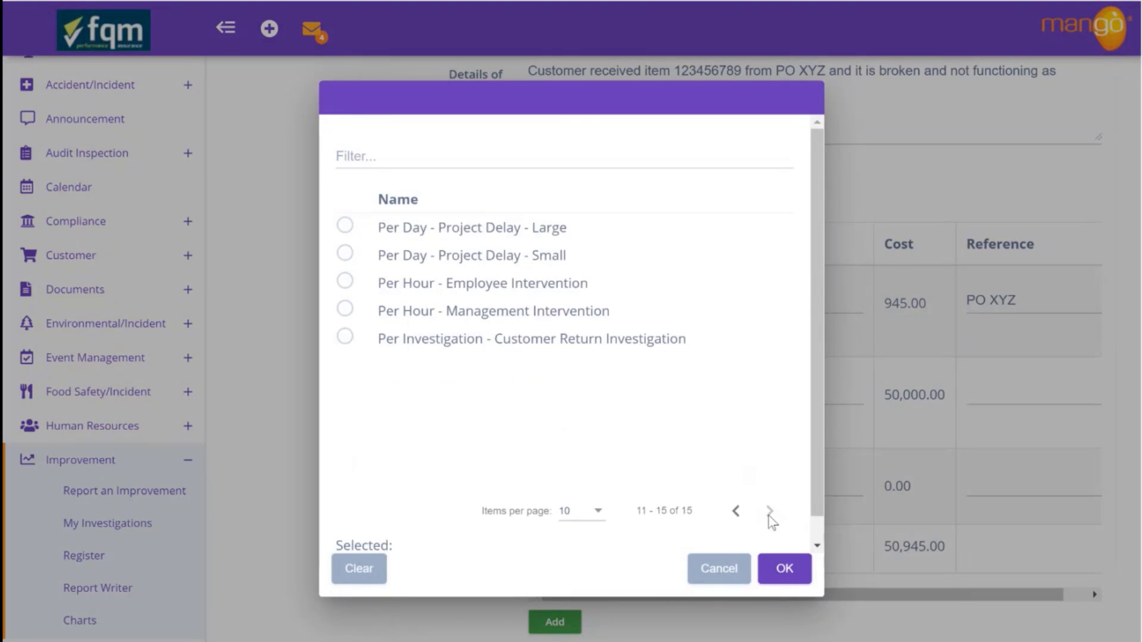
{"action": "left_click", "coordinate": [344, 309]}
{"action": "left_click", "coordinate": [784, 570]}
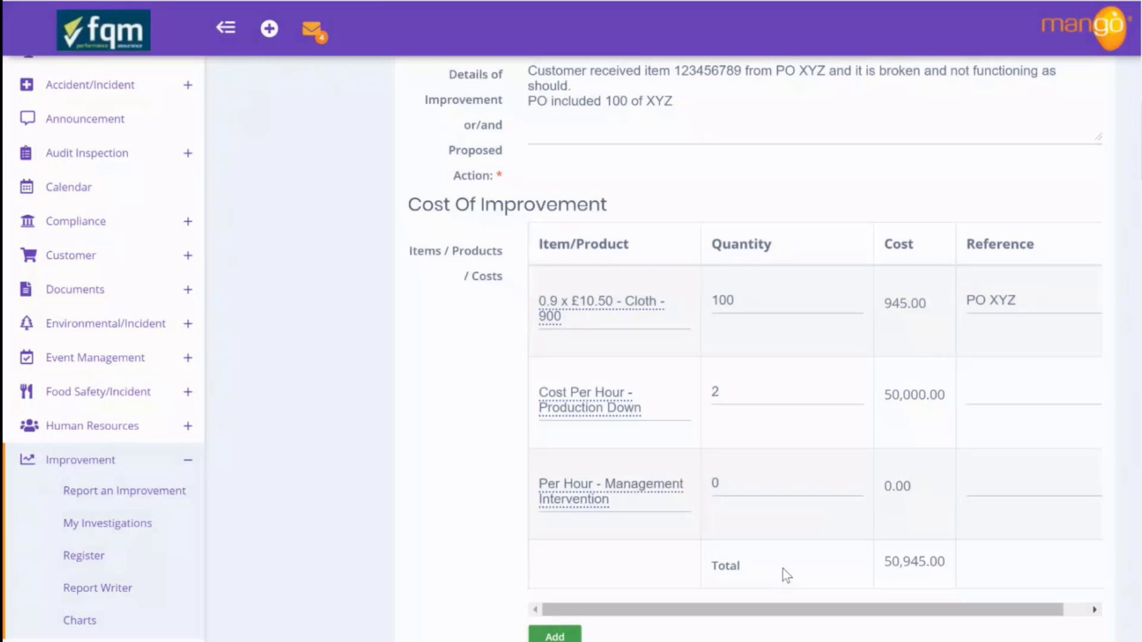
{"action": "type", "text": "1"}
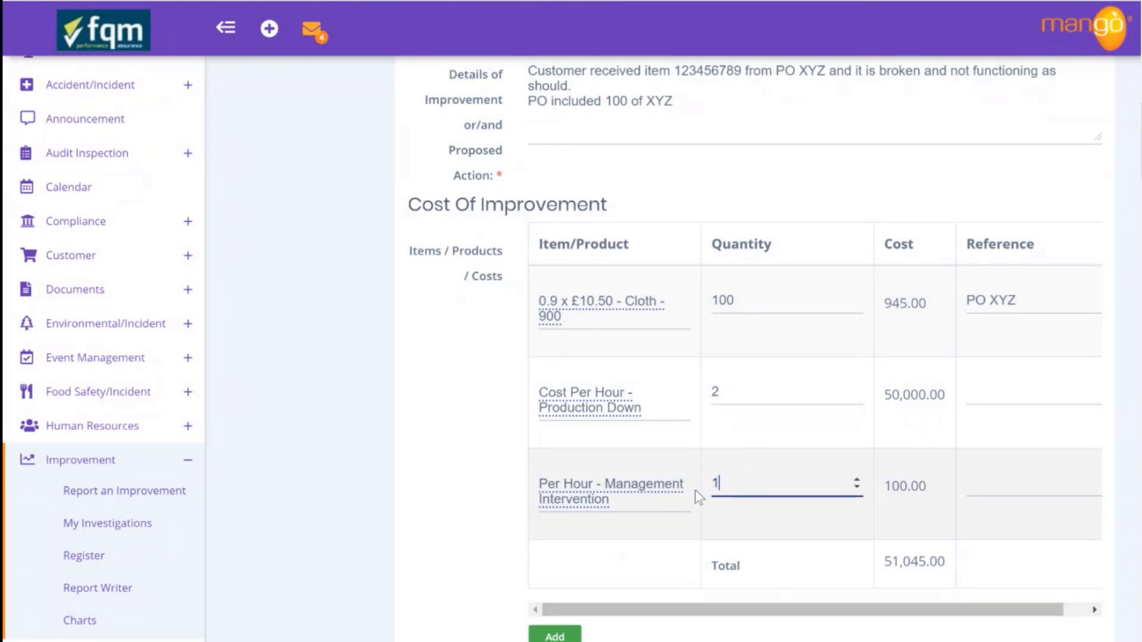
- Add a "Per Hour - Employee Intervention" cost item with quantity 3
{"action": "left_click", "coordinate": [554, 635]}
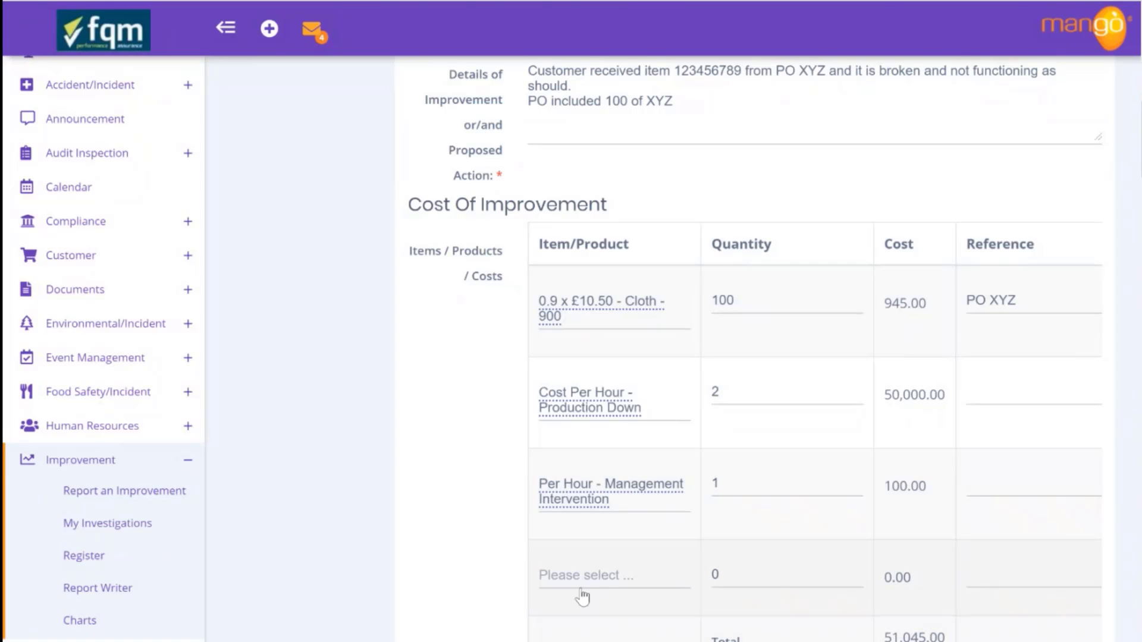
{"action": "left_click", "coordinate": [587, 576]}
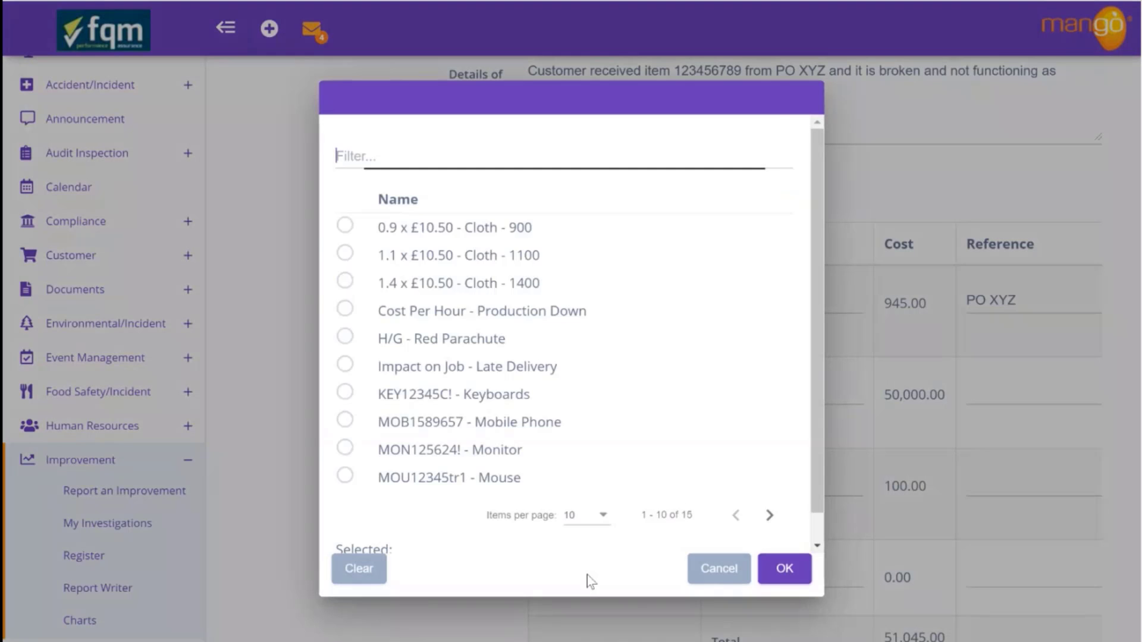
{"action": "left_click", "coordinate": [770, 516]}
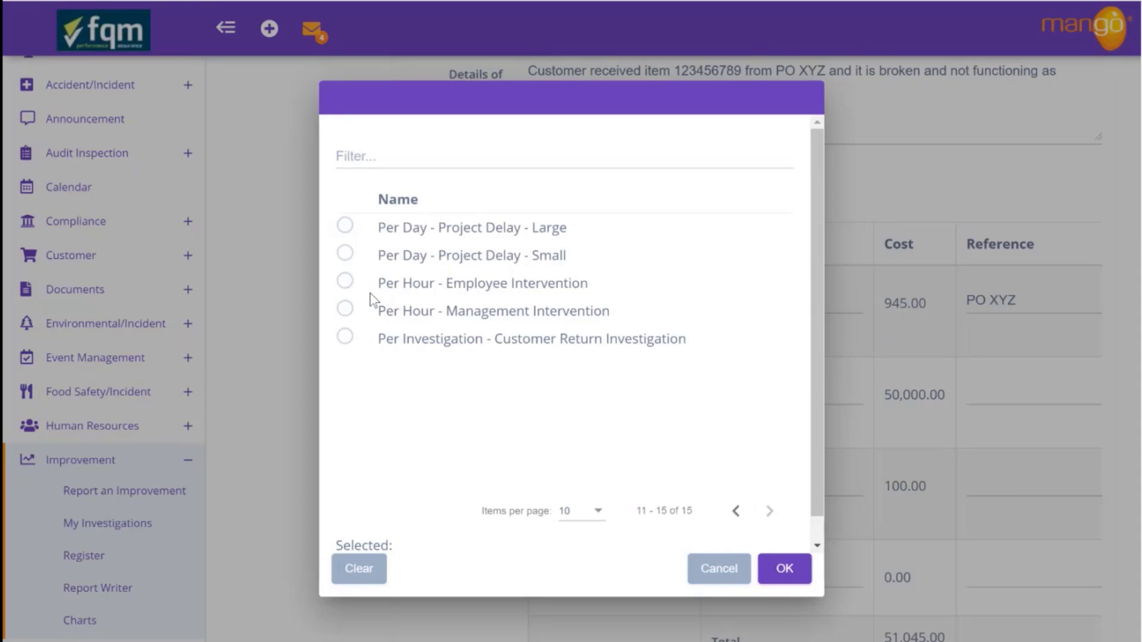
{"action": "left_click", "coordinate": [345, 282]}
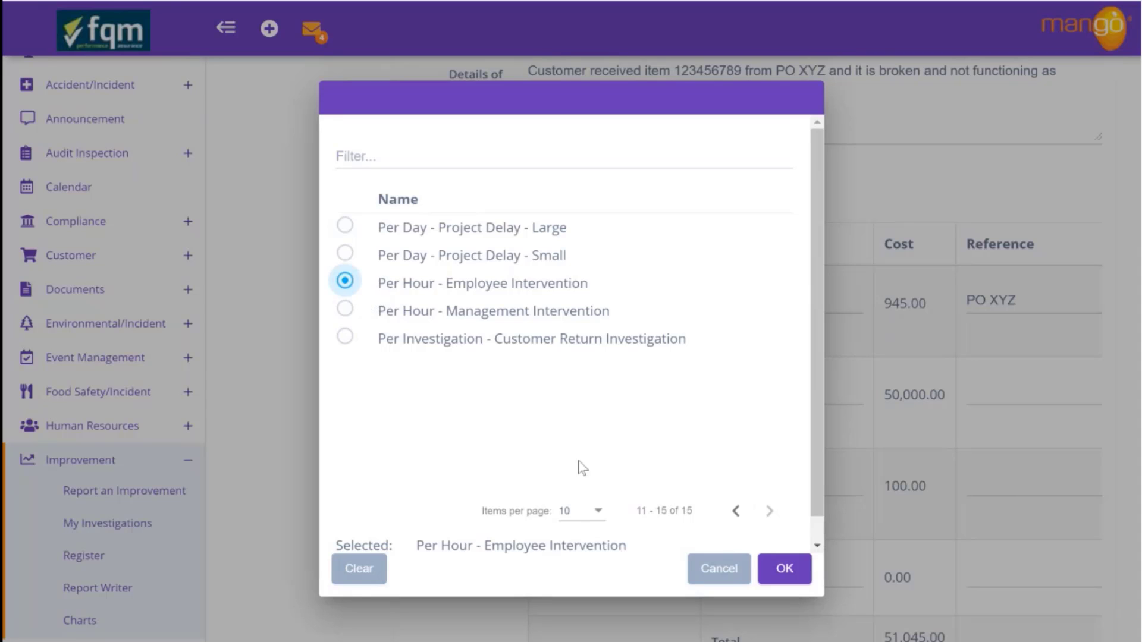
{"action": "left_click", "coordinate": [783, 570]}
{"action": "left_click", "coordinate": [734, 578]}
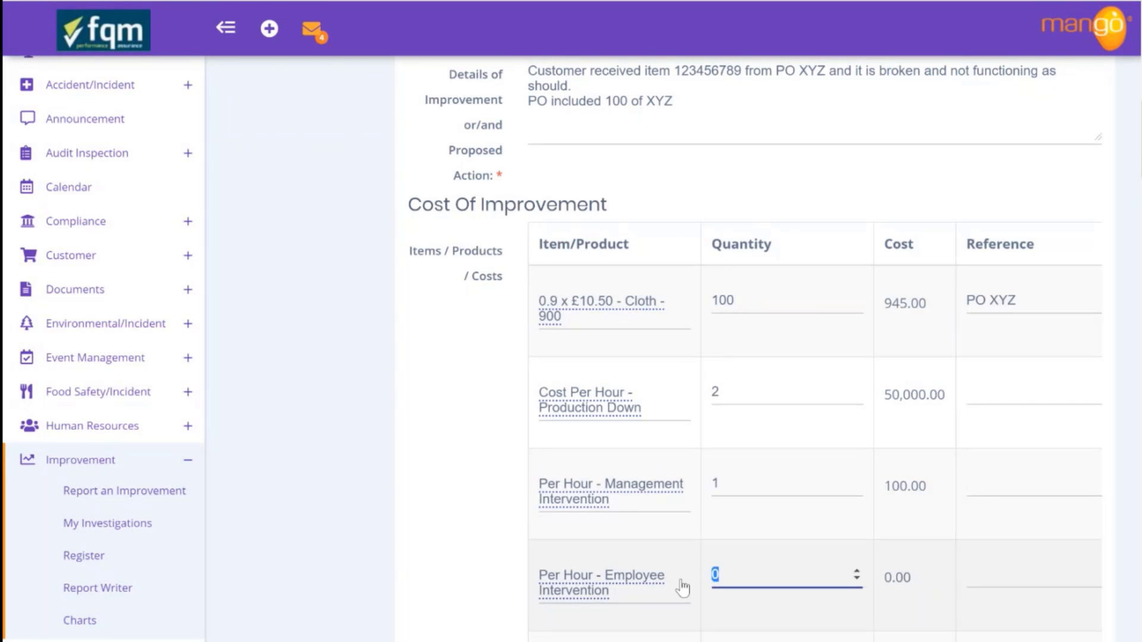
{"action": "type", "text": "3"}
{"action": "left_click", "coordinate": [480, 620]}
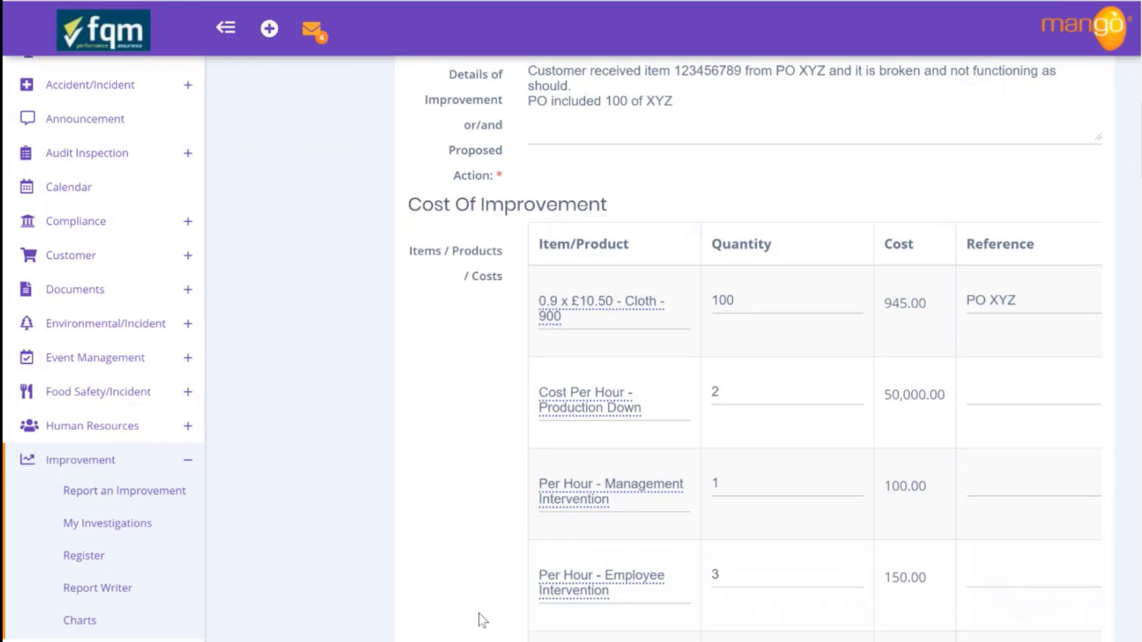
- Set the improvement's Total Cost to 945 and its reference to "Batch no 12345"
{"action": "scroll", "coordinate": [480, 621], "scroll_direction": "down", "scroll_amount": 4}
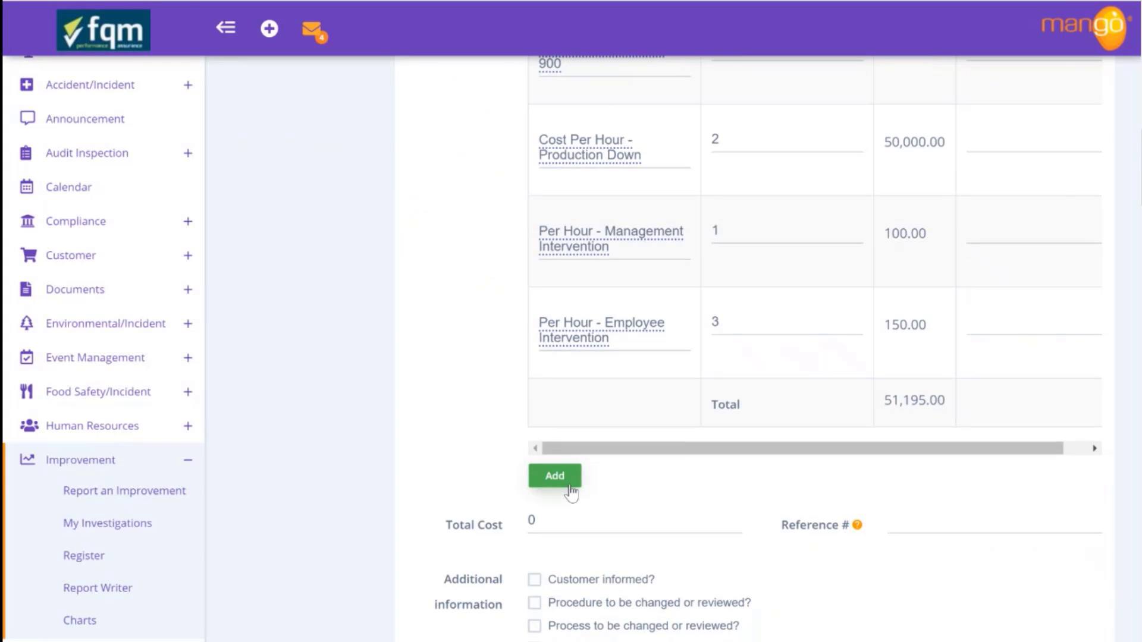
{"action": "scroll", "coordinate": [571, 493], "scroll_direction": "down", "scroll_amount": 3}
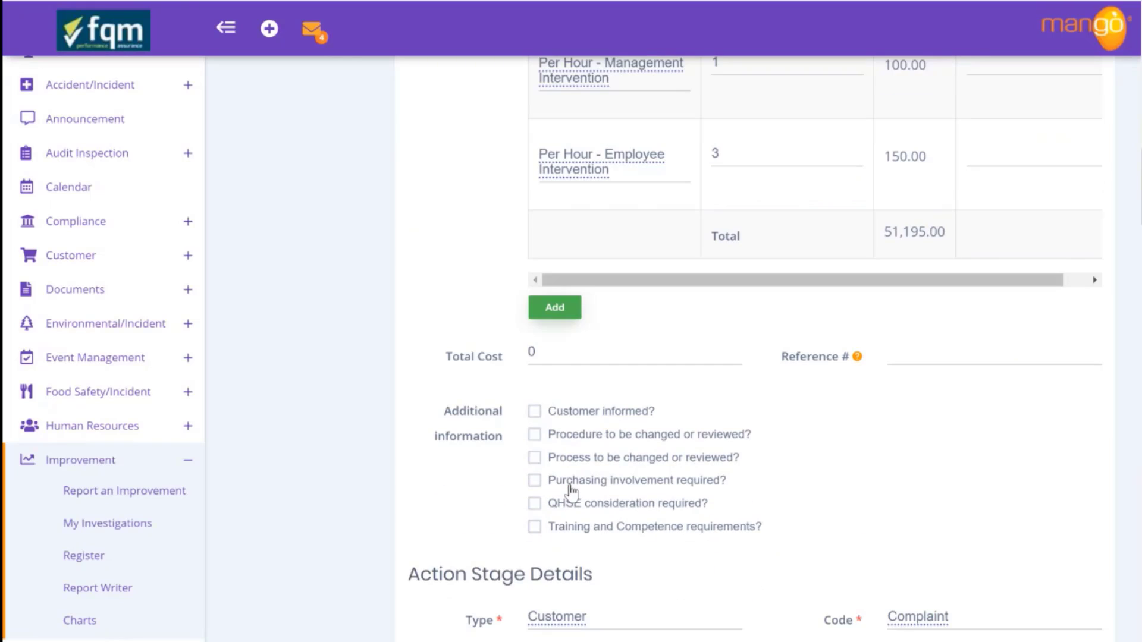
{"action": "double_click", "coordinate": [532, 352]}
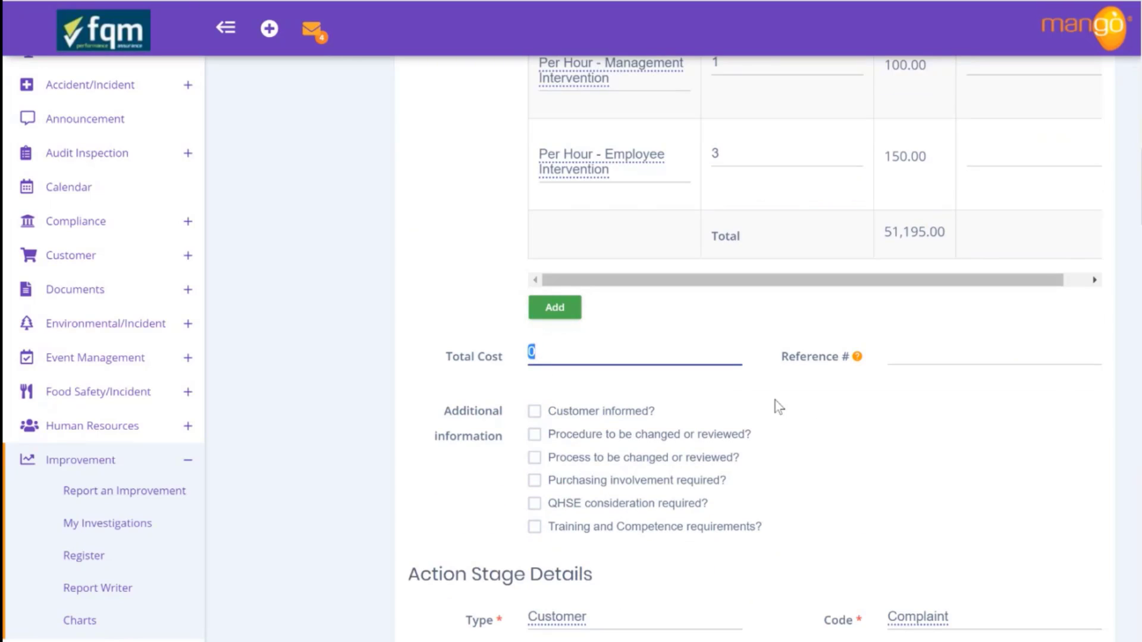
{"action": "scroll", "coordinate": [775, 401], "scroll_direction": "up", "scroll_amount": 4}
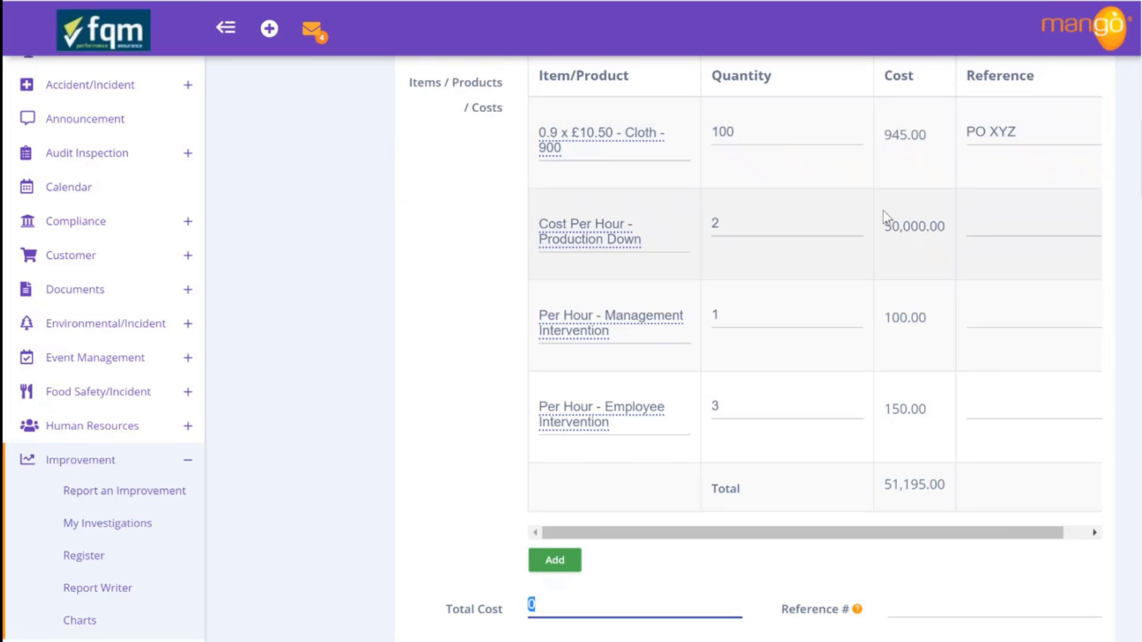
{"action": "scroll", "coordinate": [788, 408], "scroll_direction": "down", "scroll_amount": 4}
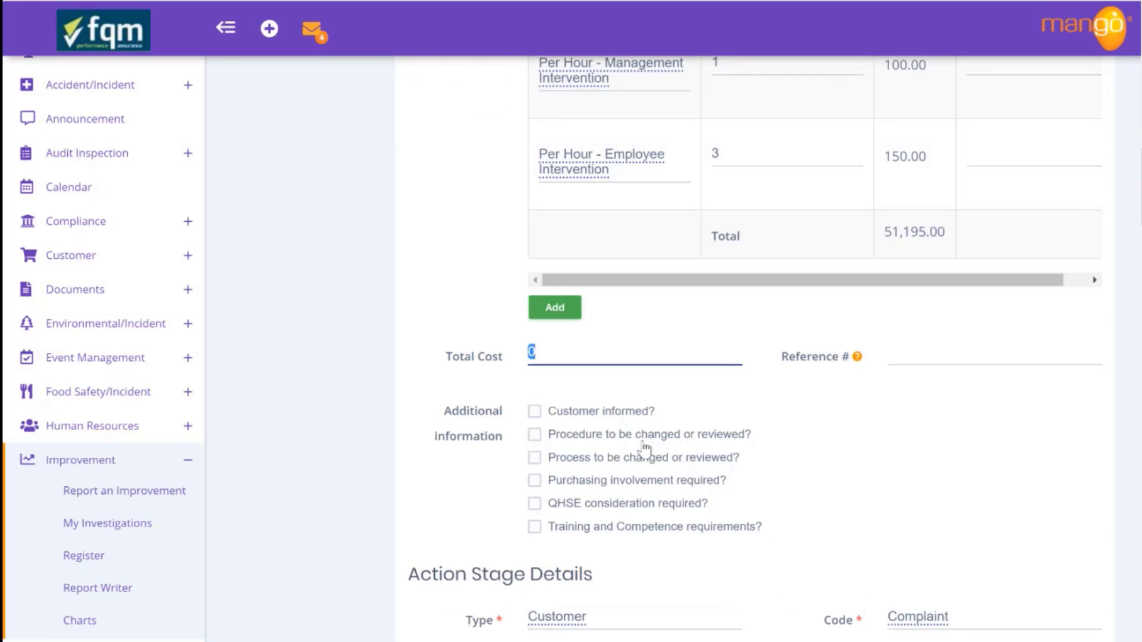
{"action": "type", "text": "945"}
{"action": "key", "text": "Tab"}
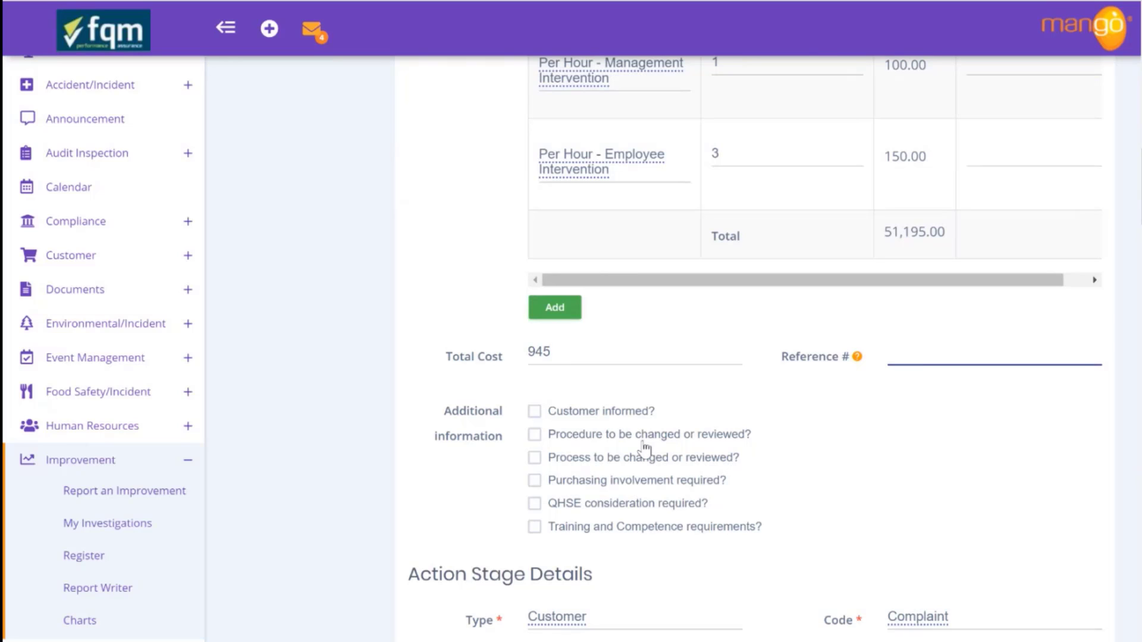
{"action": "type", "text": "Batch no 12345"}
- Set the Potential Severity of the complaint to Medium
{"action": "scroll", "coordinate": [748, 446], "scroll_direction": "down", "scroll_amount": 12}
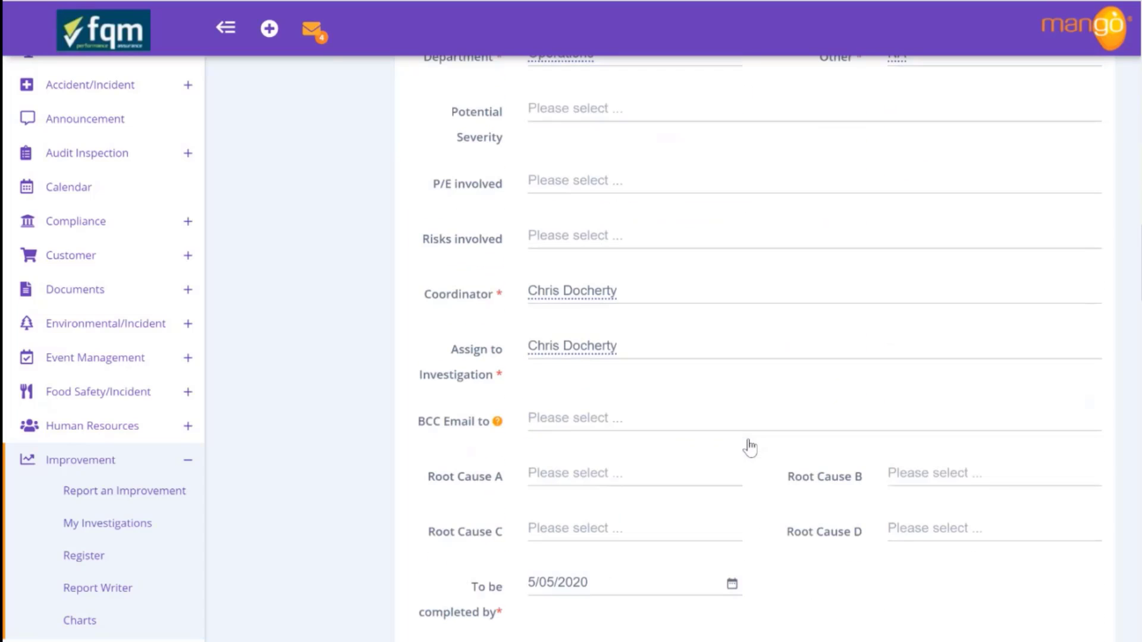
{"action": "left_click", "coordinate": [568, 110]}
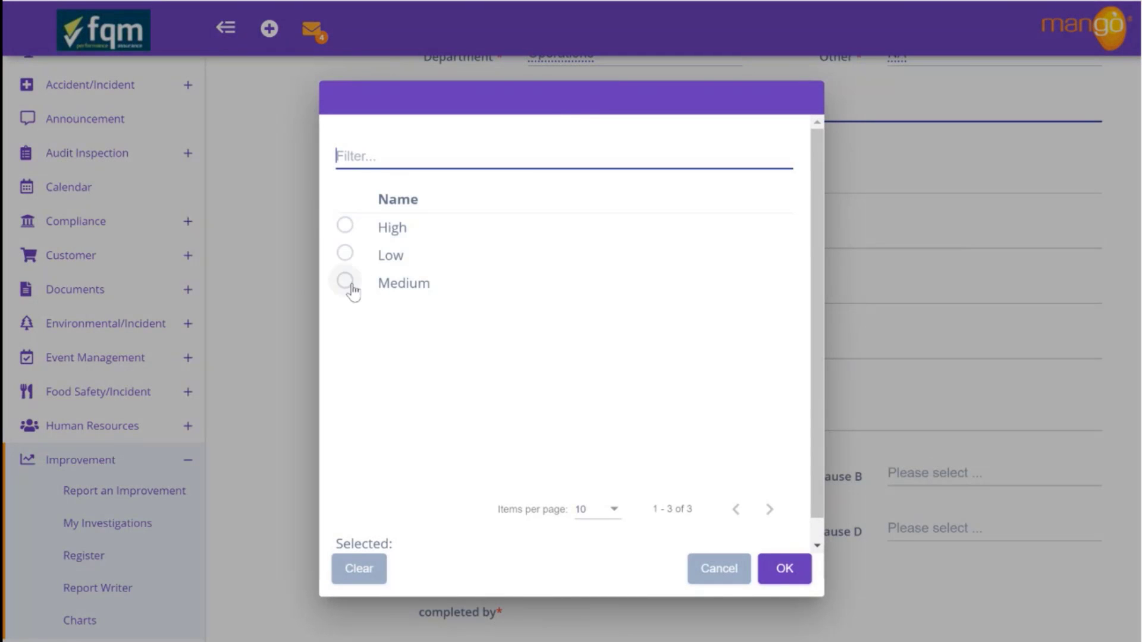
{"action": "left_click", "coordinate": [345, 283]}
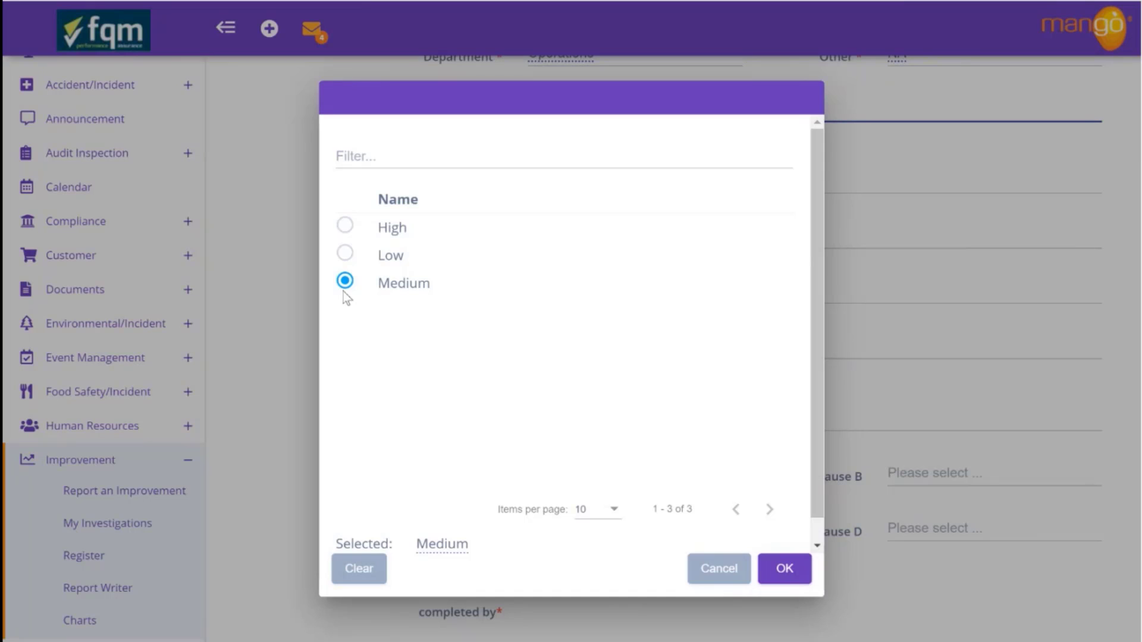
{"action": "left_click", "coordinate": [782, 570]}
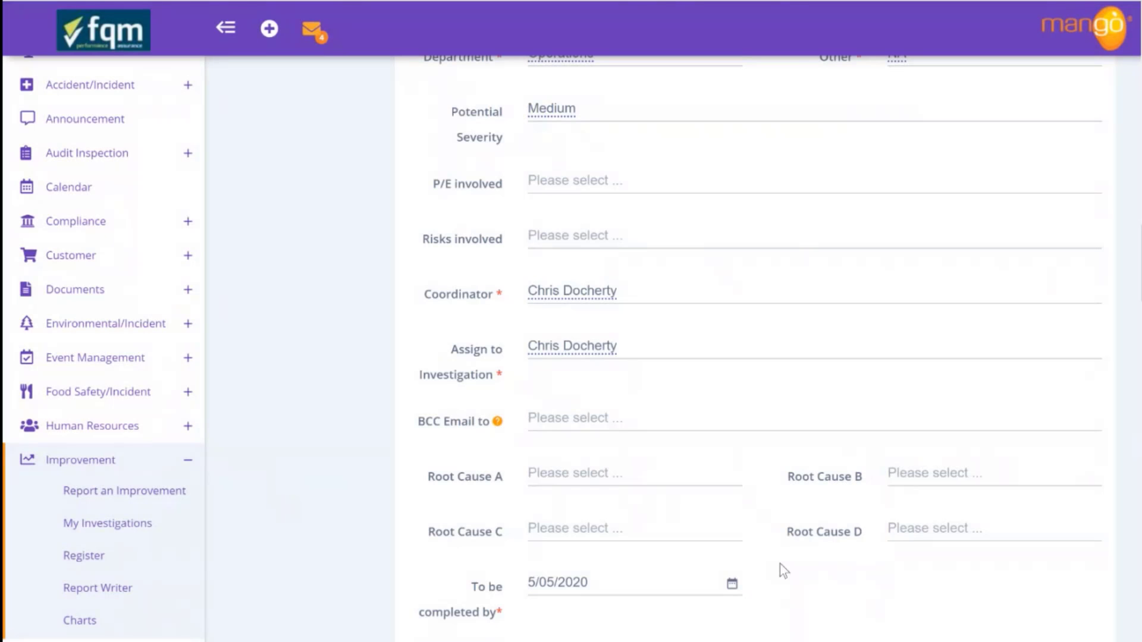
- Look through the available options for Root Cause A, B and C without selecting any
{"action": "scroll", "coordinate": [779, 563], "scroll_direction": "down", "scroll_amount": 3}
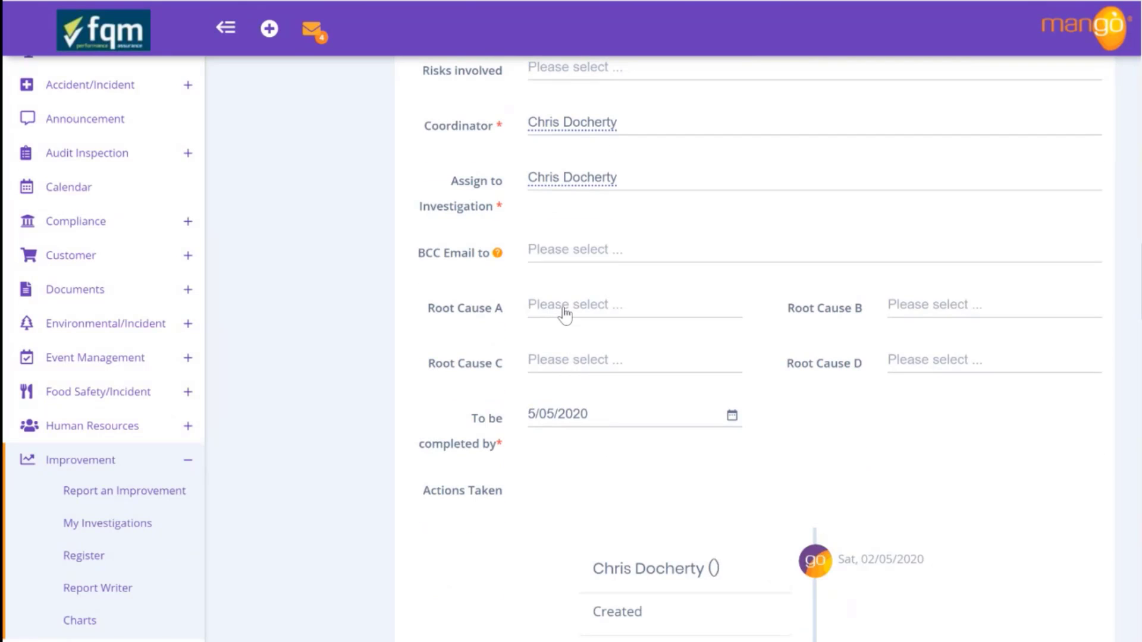
{"action": "left_click", "coordinate": [564, 315]}
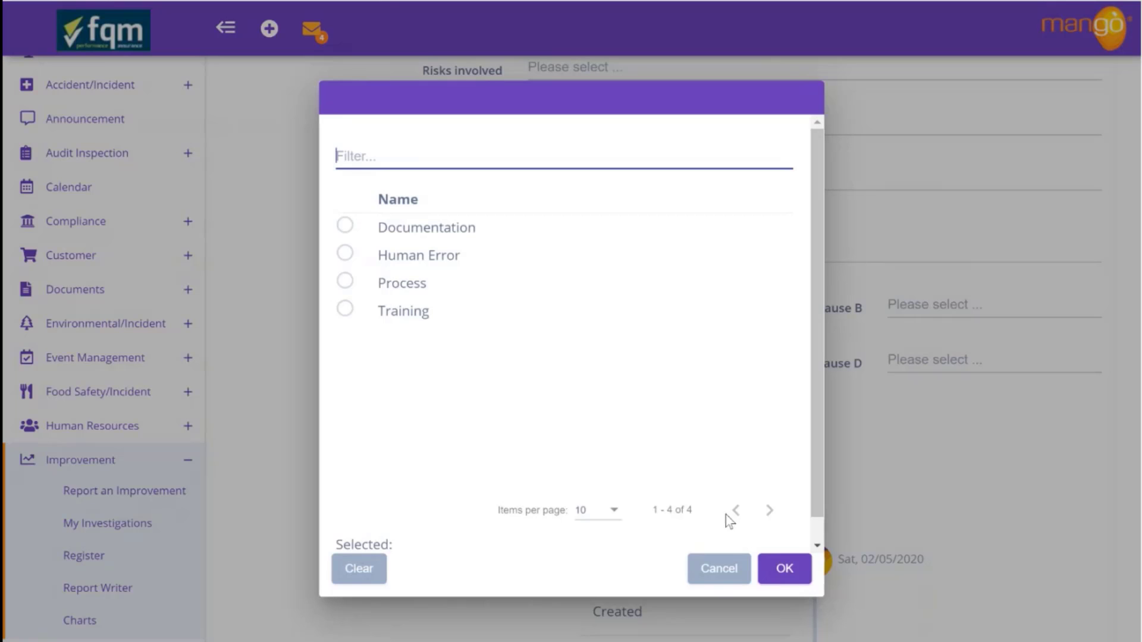
{"action": "left_click", "coordinate": [722, 571]}
{"action": "left_click", "coordinate": [935, 309]}
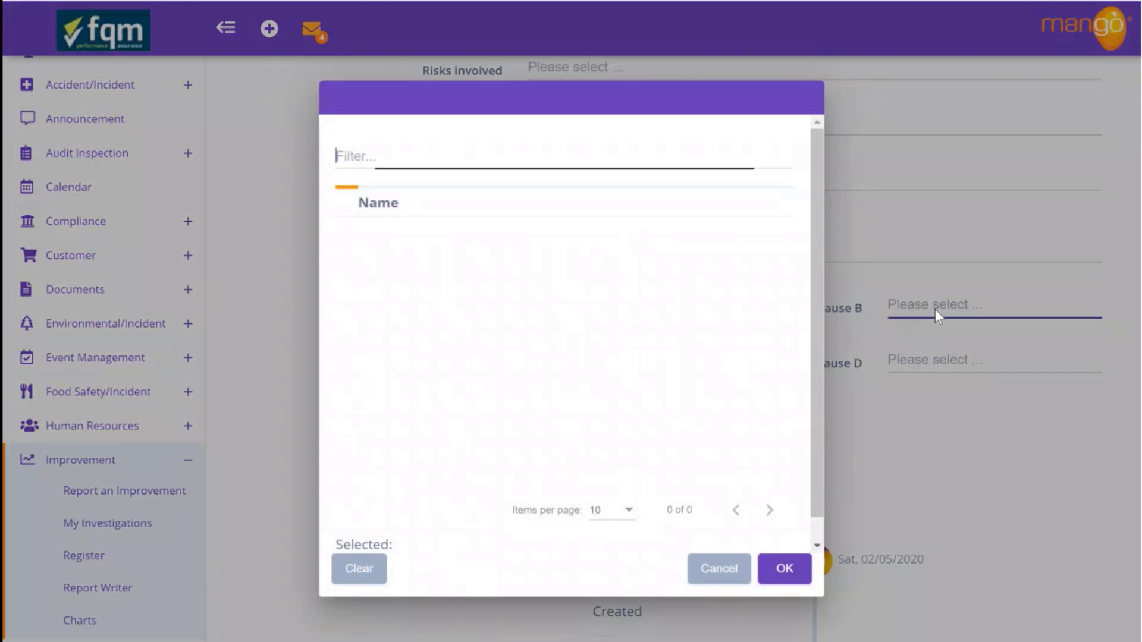
{"action": "left_click", "coordinate": [711, 571]}
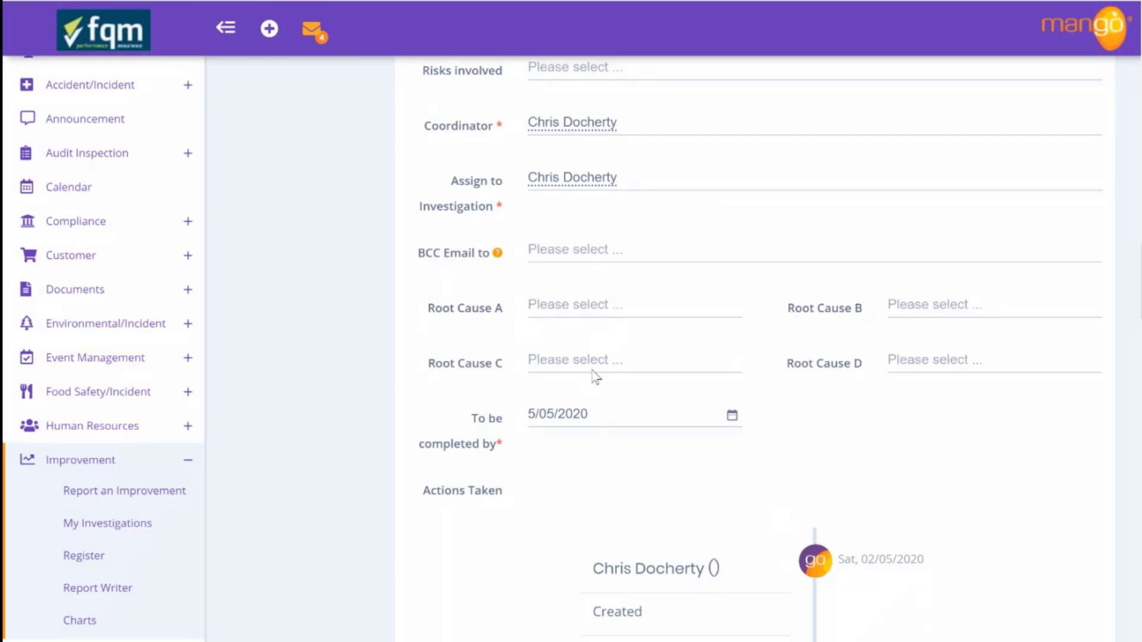
{"action": "left_click", "coordinate": [592, 371]}
{"action": "left_click", "coordinate": [707, 570]}
- Review the whole complaint record, including its details, the Actions Taken history with the investigation findings, and the attachments
{"action": "scroll", "coordinate": [713, 568], "scroll_direction": "up", "scroll_amount": 12}
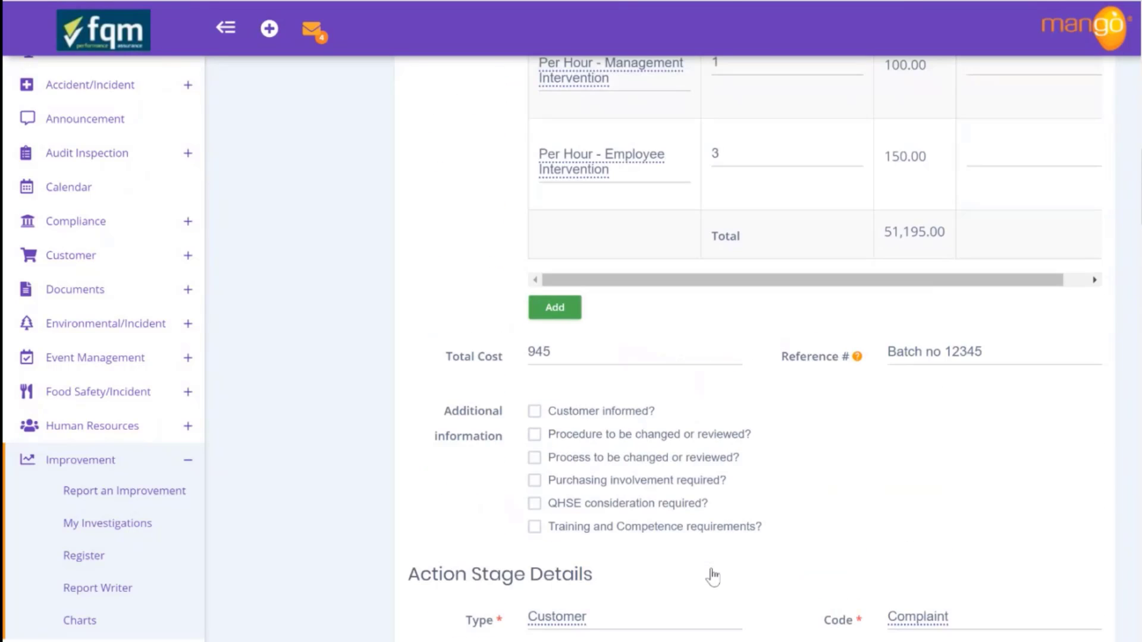
{"action": "scroll", "coordinate": [713, 575], "scroll_direction": "up", "scroll_amount": 10}
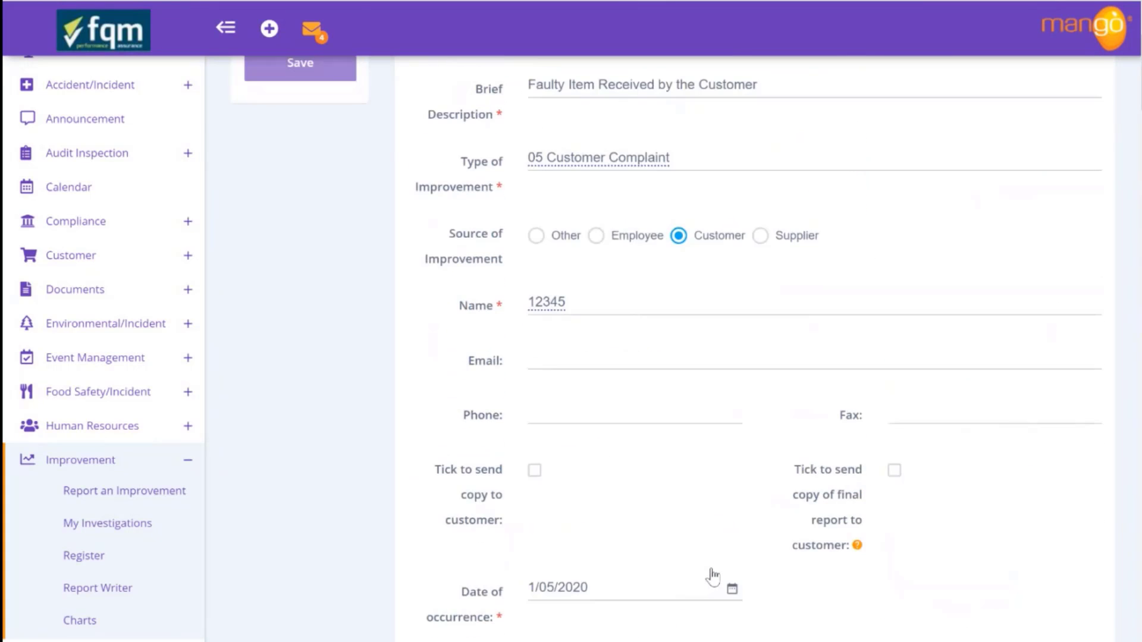
{"action": "scroll", "coordinate": [713, 575], "scroll_direction": "up", "scroll_amount": 3}
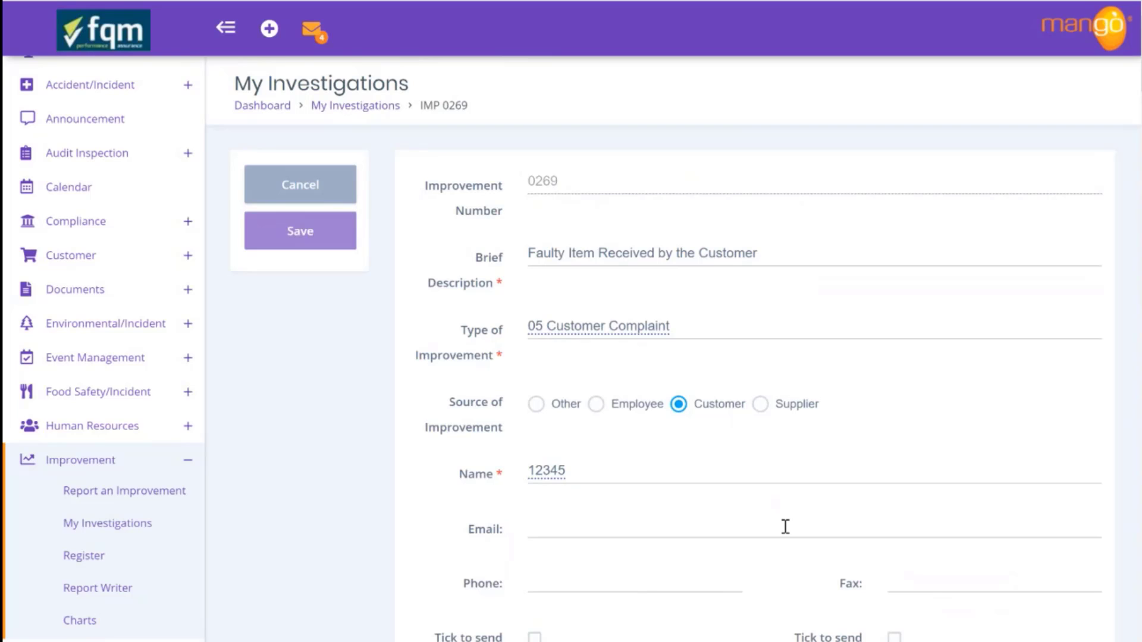
{"action": "scroll", "coordinate": [785, 527], "scroll_direction": "down", "scroll_amount": 20}
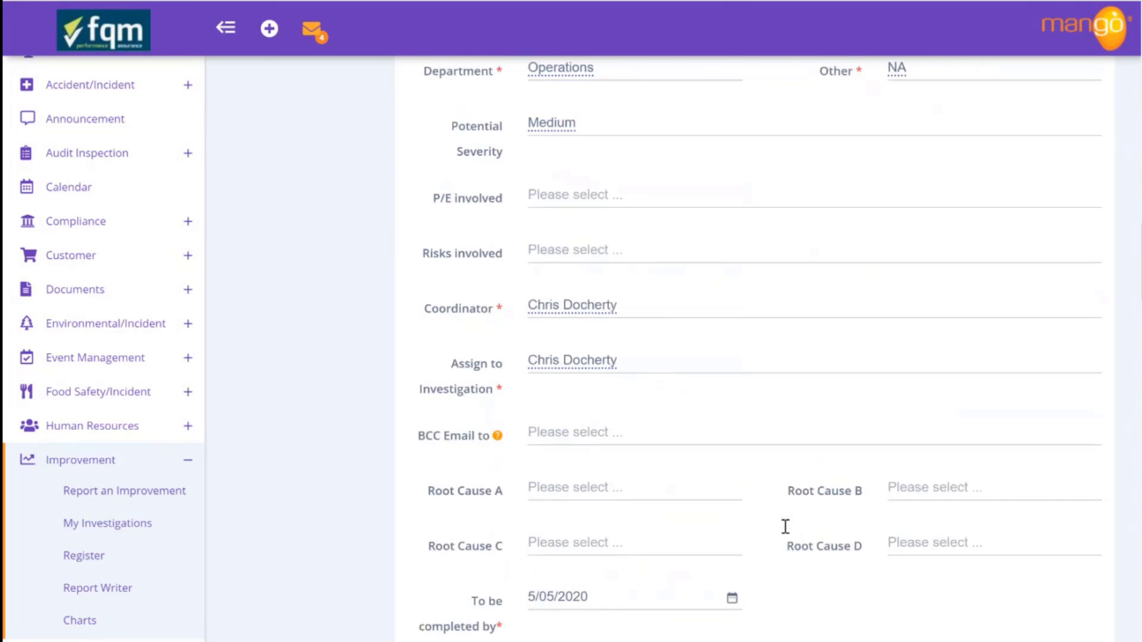
{"action": "scroll", "coordinate": [785, 526], "scroll_direction": "down", "scroll_amount": 2}
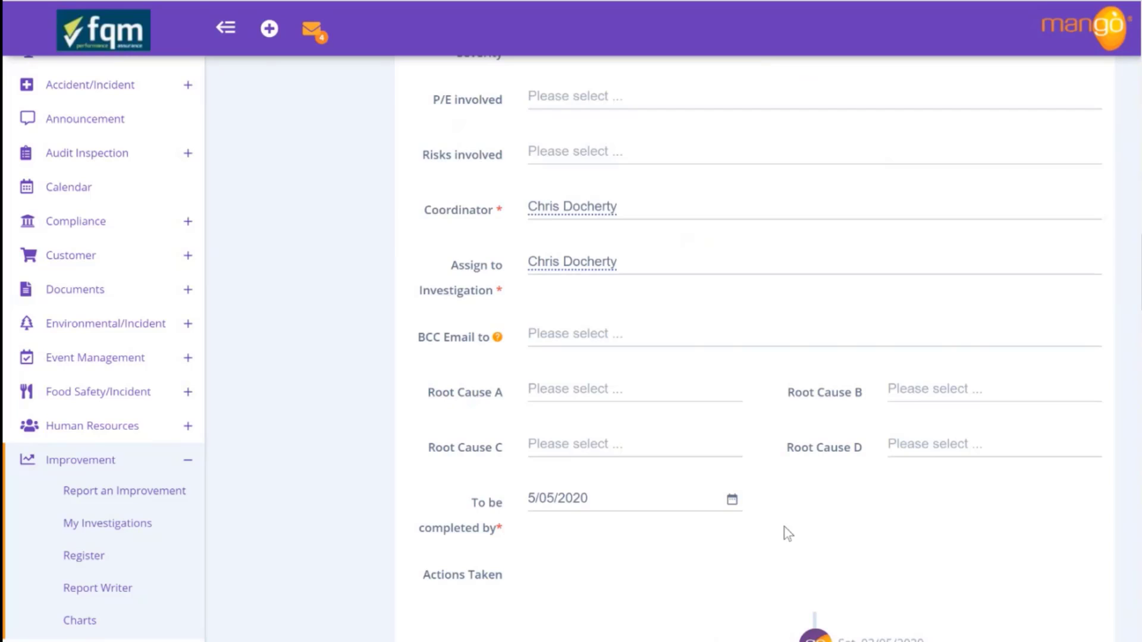
{"action": "scroll", "coordinate": [784, 527], "scroll_direction": "down", "scroll_amount": 8}
{"action": "scroll", "coordinate": [784, 526], "scroll_direction": "down", "scroll_amount": 20}
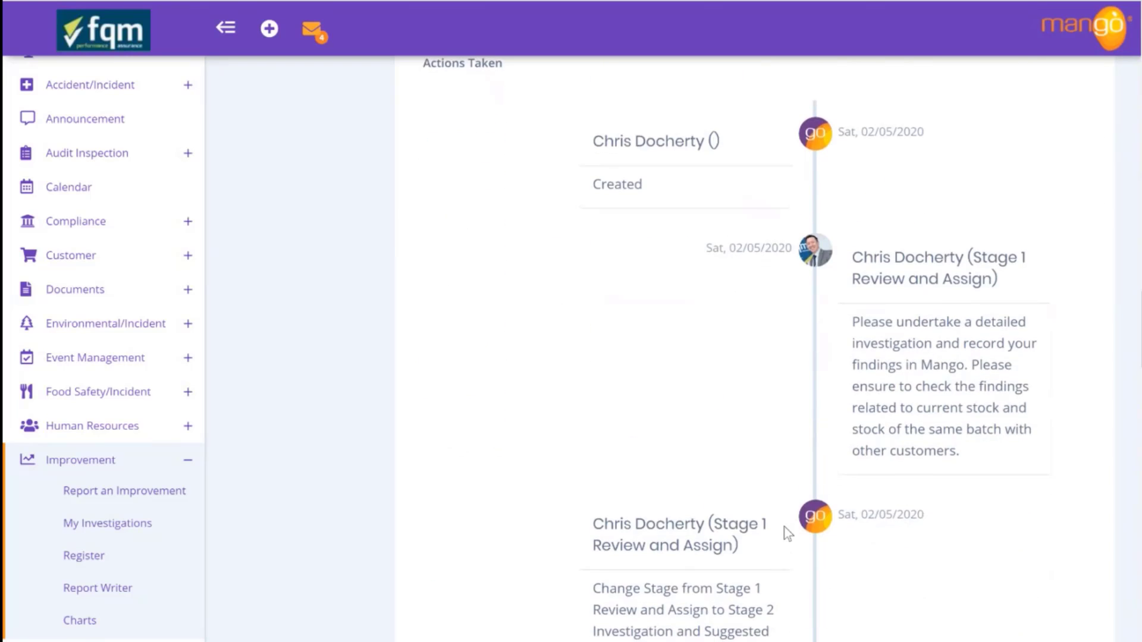
{"action": "scroll", "coordinate": [784, 527], "scroll_direction": "down", "scroll_amount": 1}
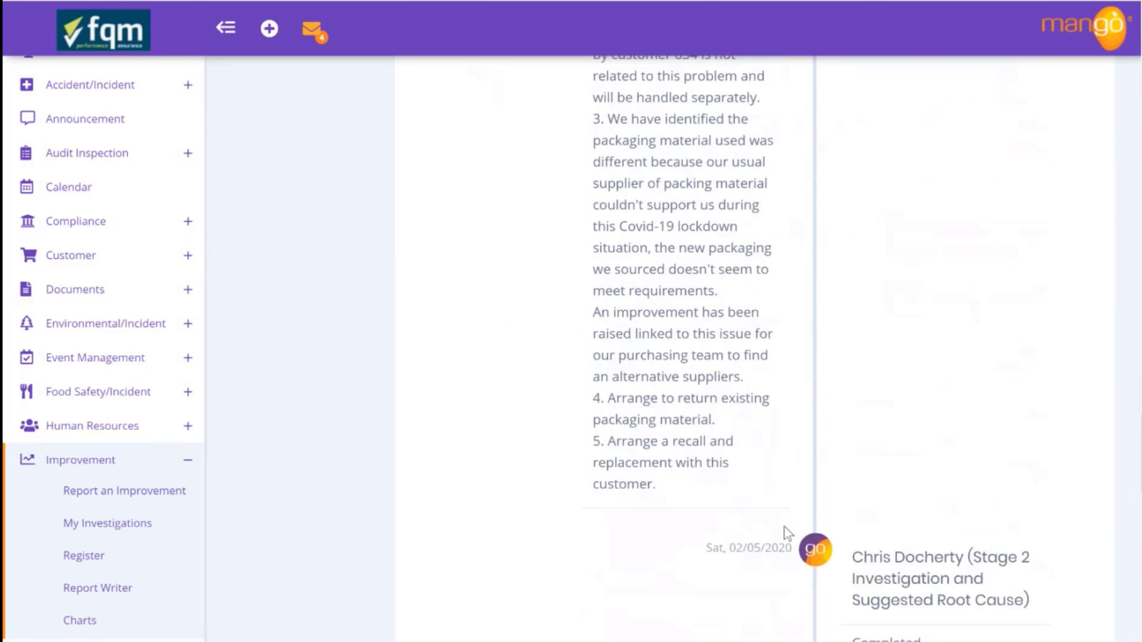
{"action": "scroll", "coordinate": [784, 530], "scroll_direction": "up", "scroll_amount": 1}
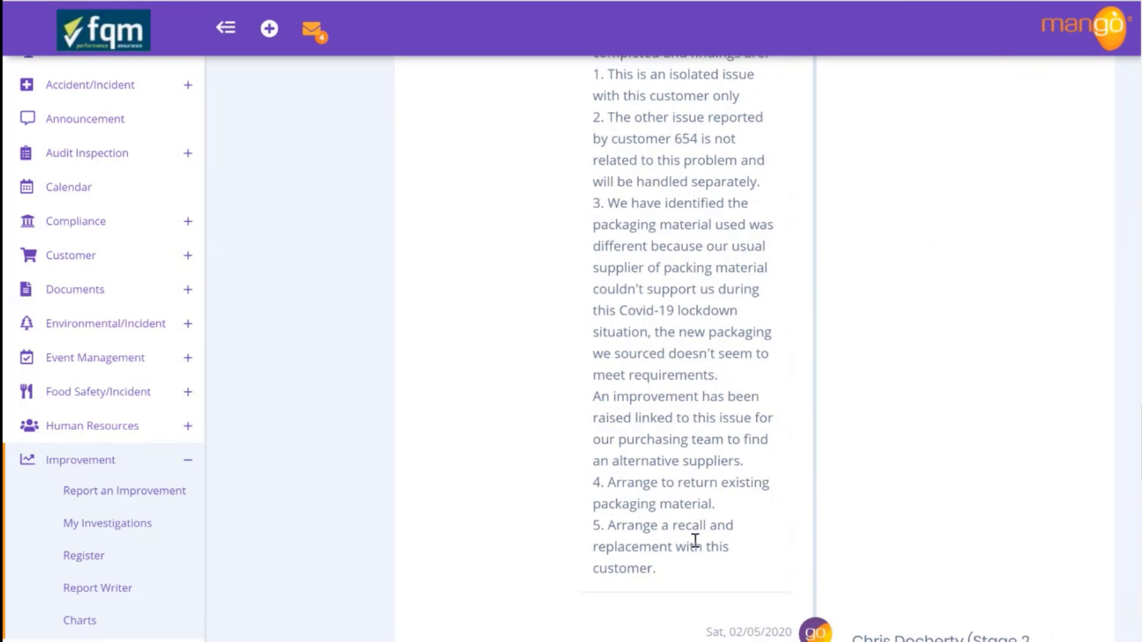
{"action": "scroll", "coordinate": [695, 541], "scroll_direction": "up", "scroll_amount": 1}
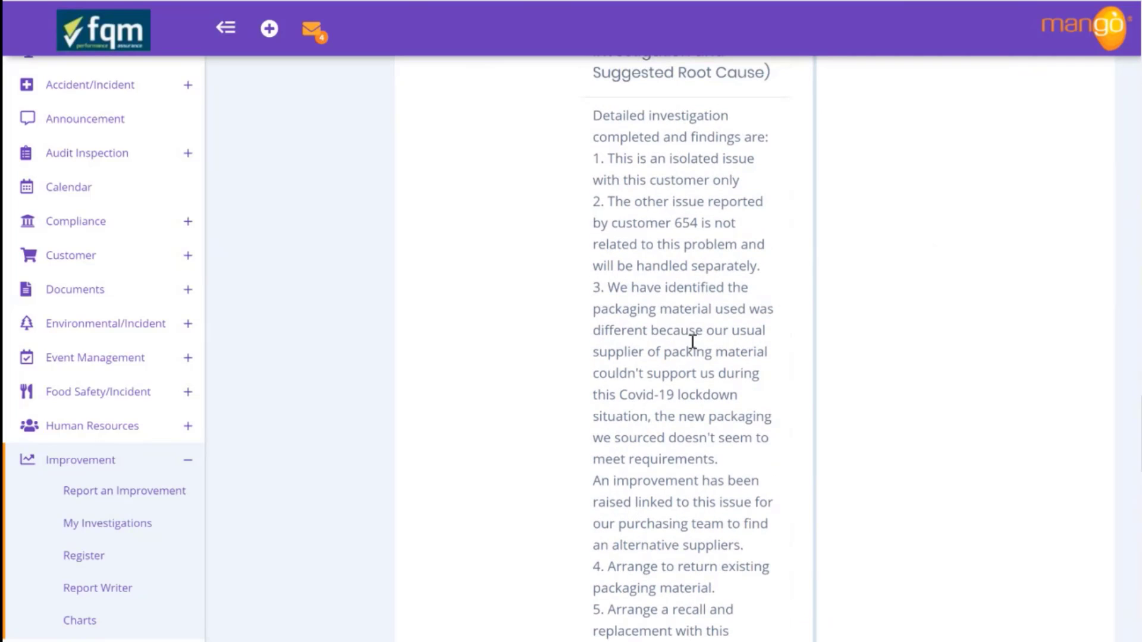
{"action": "scroll", "coordinate": [967, 577], "scroll_direction": "down", "scroll_amount": 15}
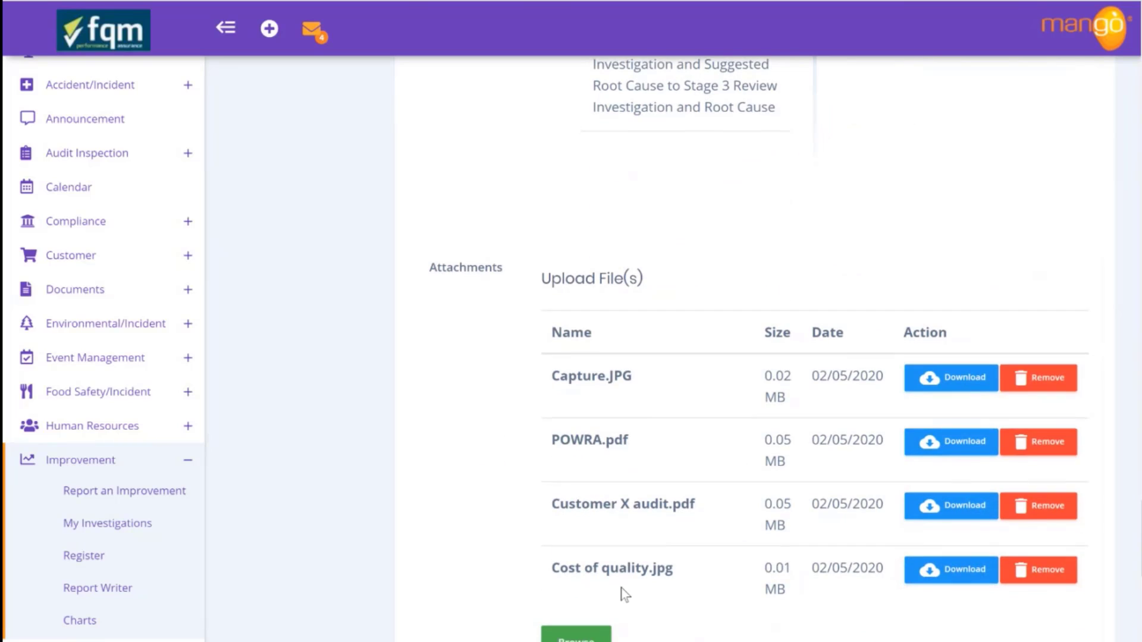
- View the details of the linked improvement IMP 0270 and close them again
{"action": "scroll", "coordinate": [623, 593], "scroll_direction": "down", "scroll_amount": 5}
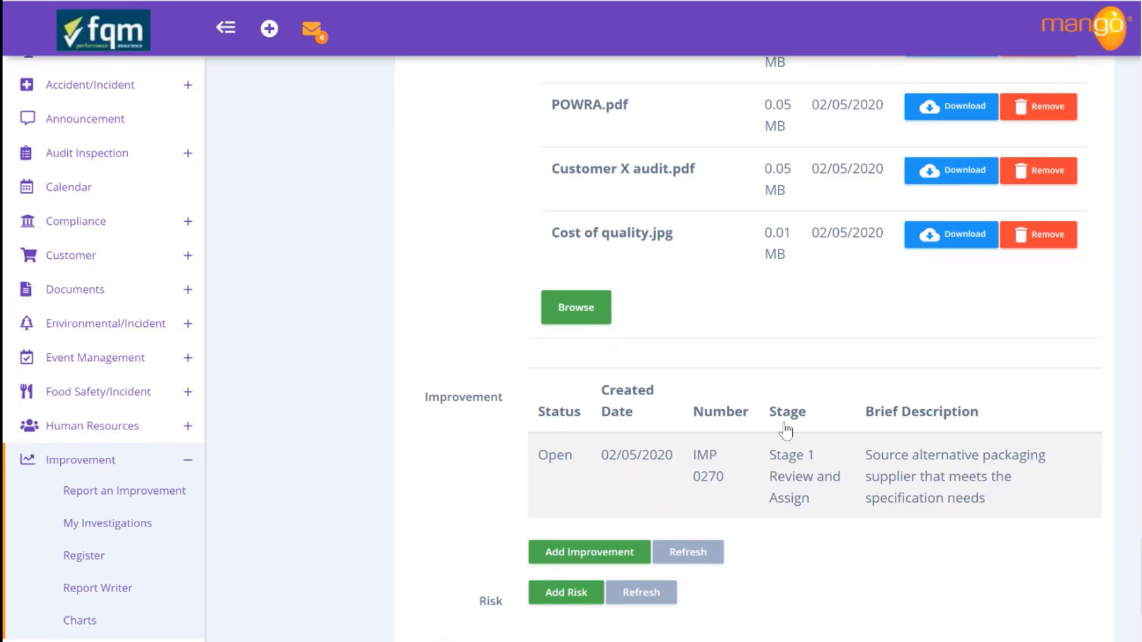
{"action": "left_click", "coordinate": [698, 480]}
{"action": "scroll", "coordinate": [514, 317], "scroll_direction": "down", "scroll_amount": 5}
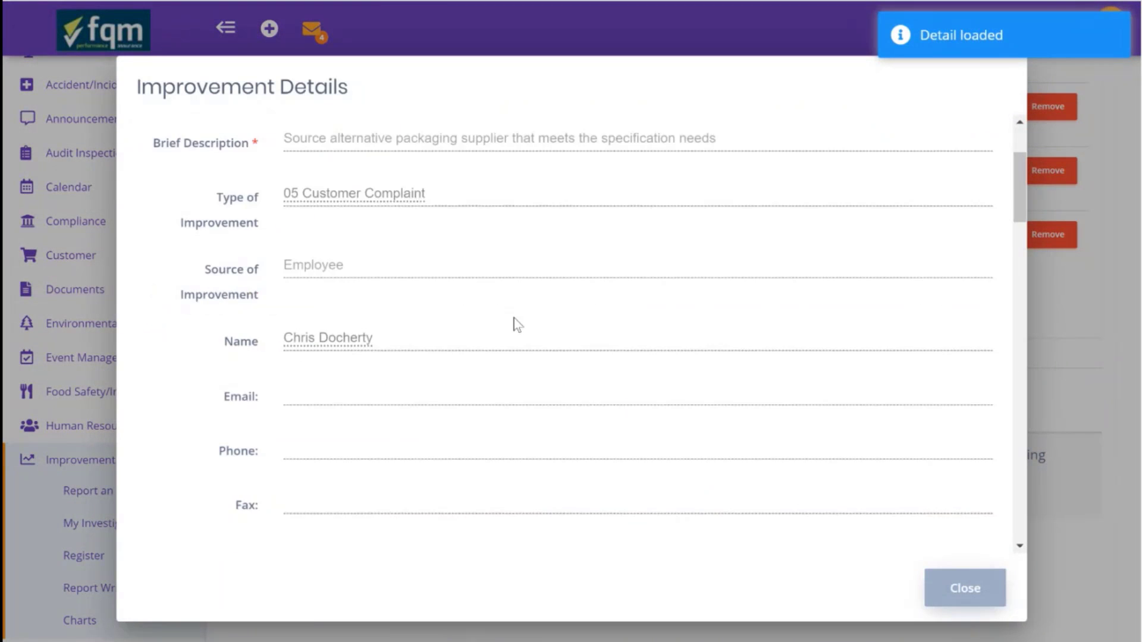
{"action": "scroll", "coordinate": [514, 319], "scroll_direction": "down", "scroll_amount": 8}
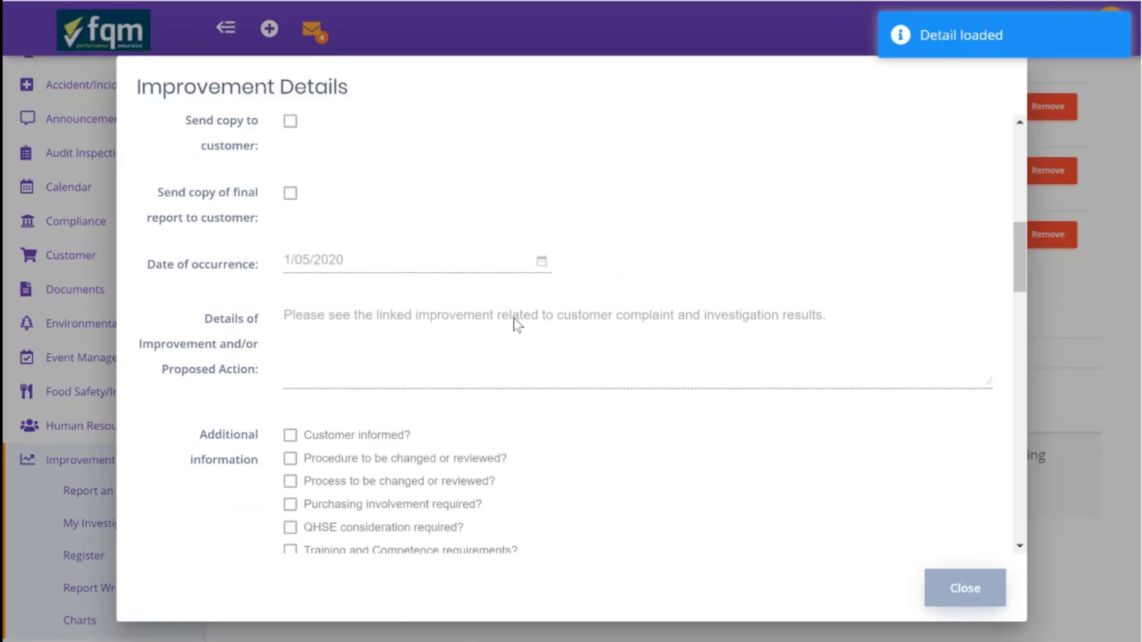
{"action": "left_click", "coordinate": [951, 592]}
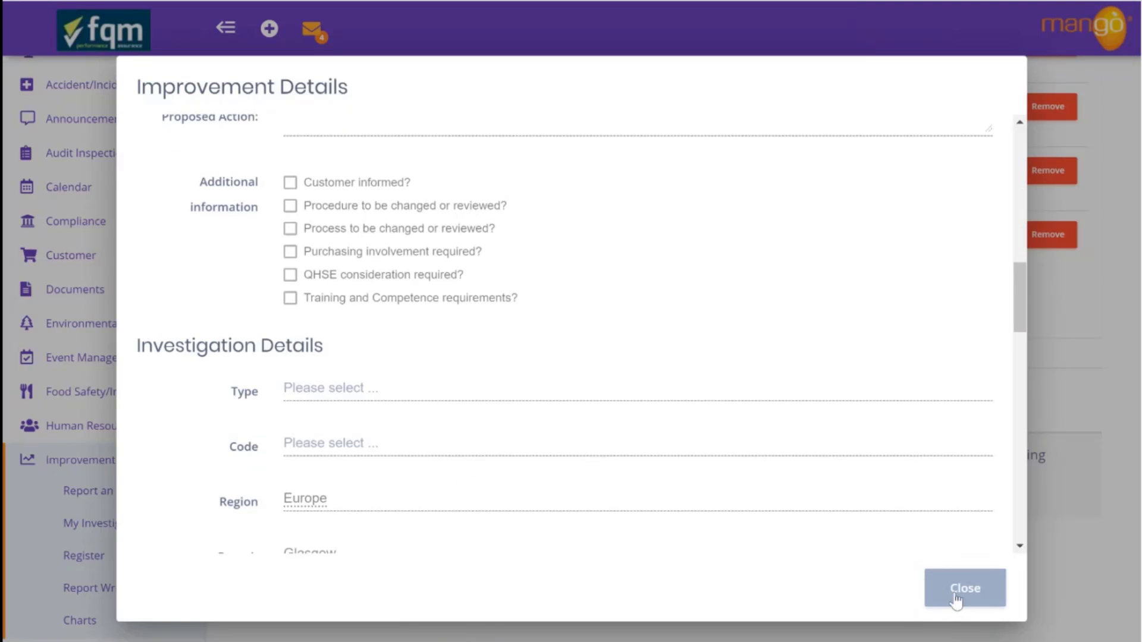
- Enter the Improvement Summary "Based on investigation, the material has been recalled and a replacement material issued. The customer is happy with our corrective action plan."
{"action": "scroll", "coordinate": [956, 598], "scroll_direction": "down", "scroll_amount": 3}
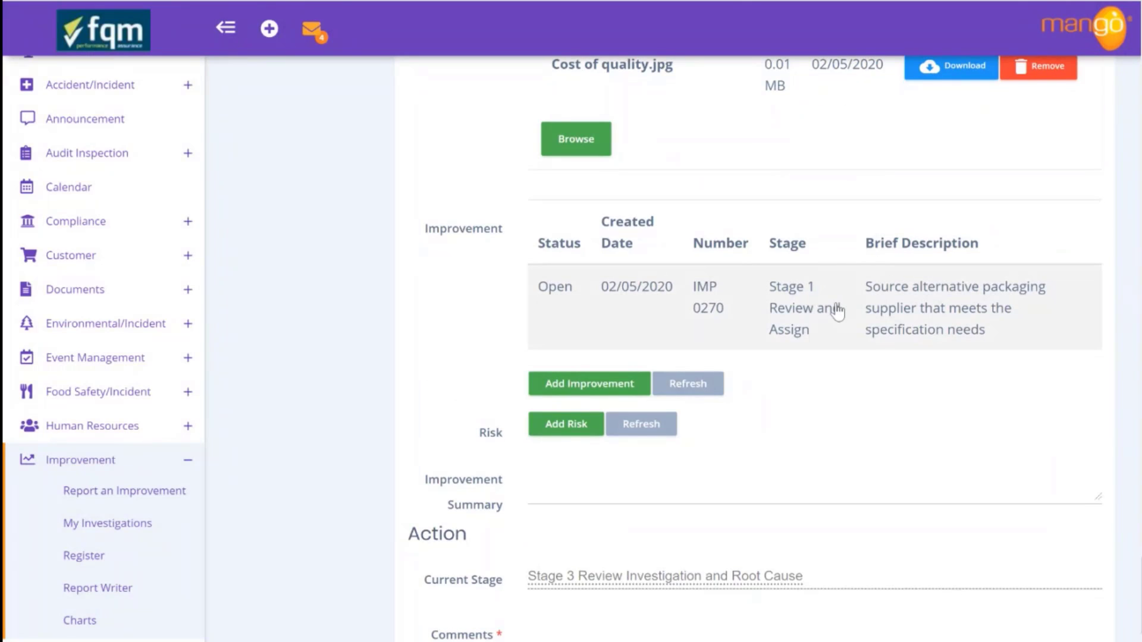
{"action": "scroll", "coordinate": [837, 310], "scroll_direction": "down", "scroll_amount": 5}
{"action": "left_click", "coordinate": [603, 229]}
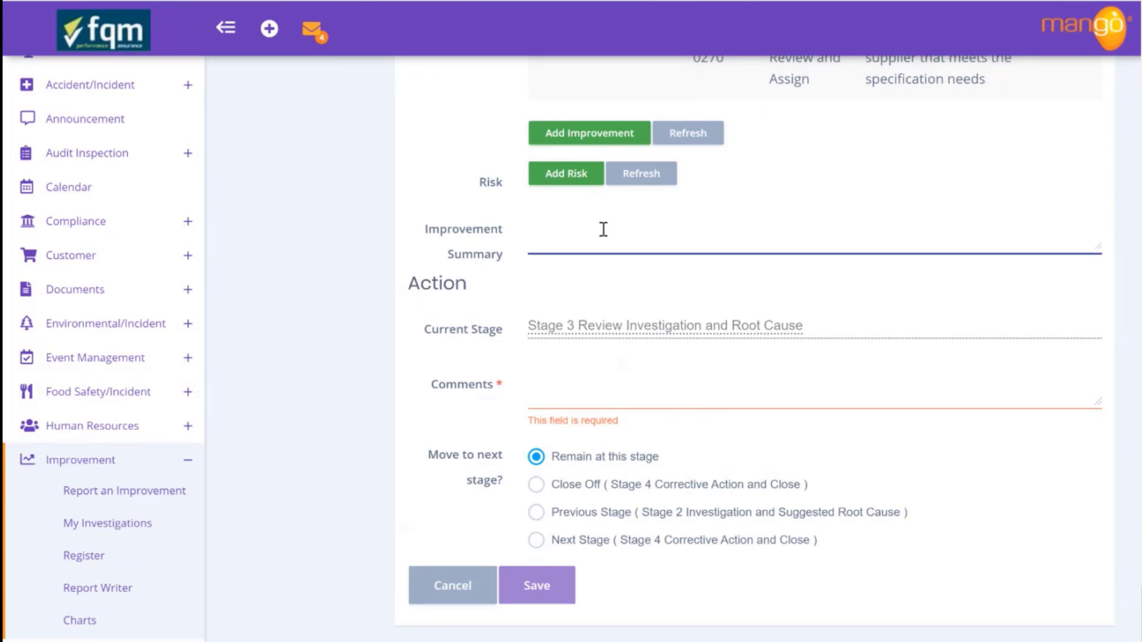
{"action": "type", "text": "Based oi investigation, the "}
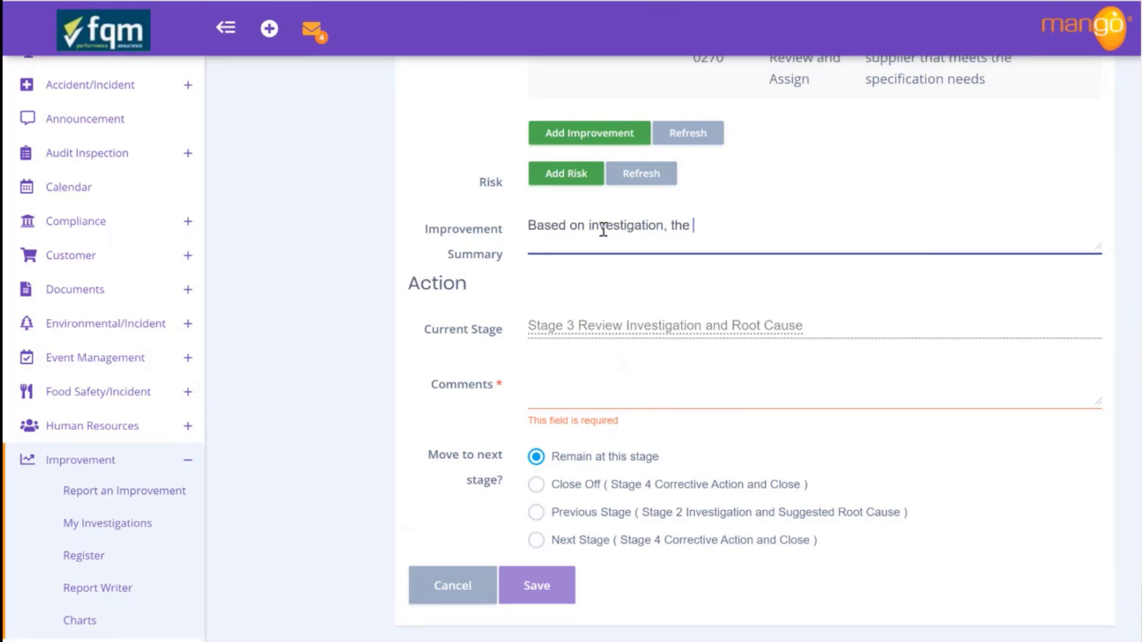
{"action": "type", "text": "material has be"}
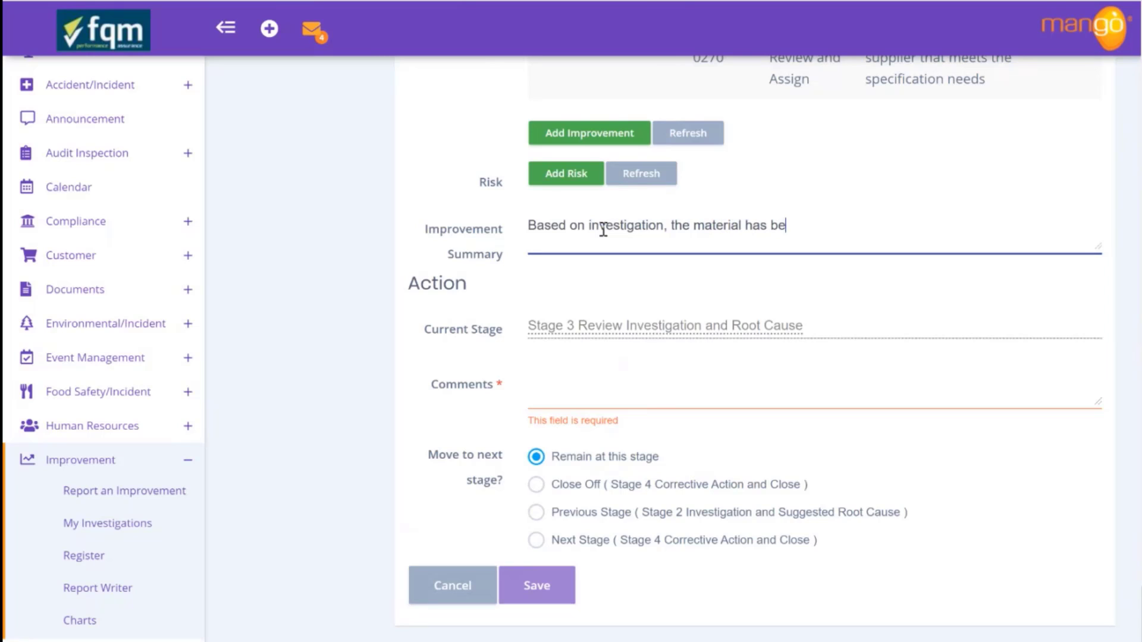
{"action": "type", "text": "en recalled and a replacemen"}
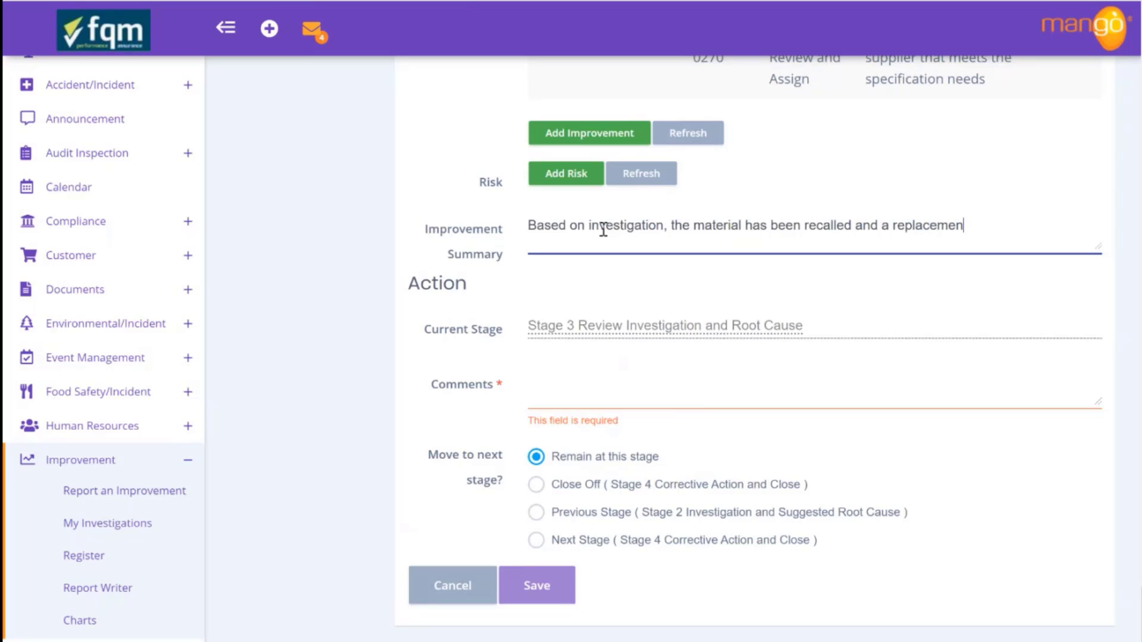
{"action": "type", "text": "t material issued"}
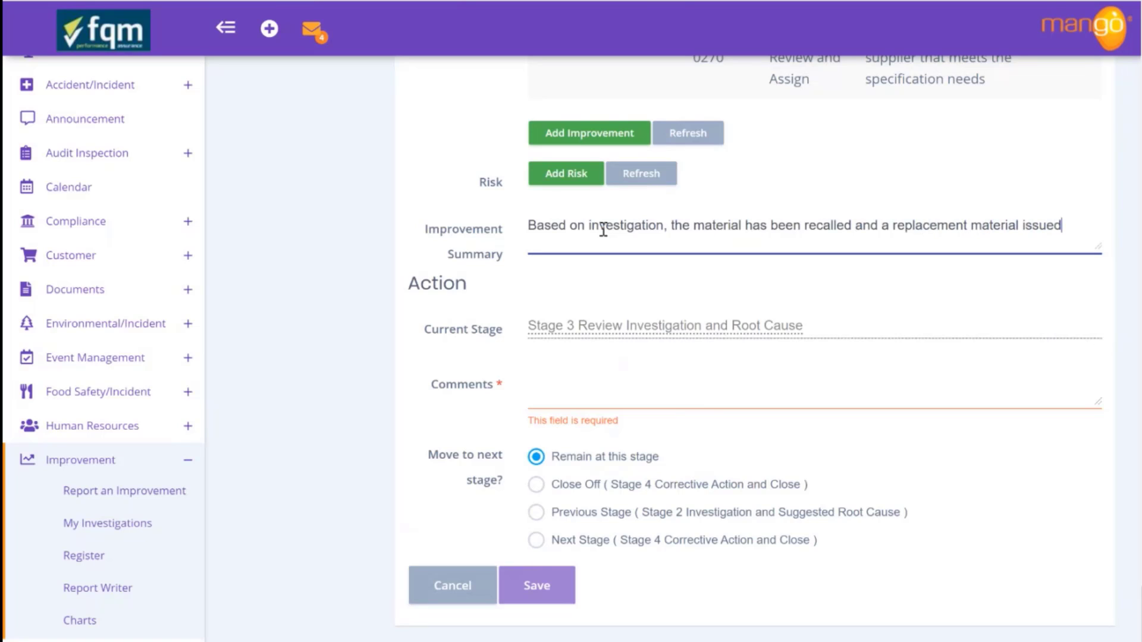
{"action": "type", "text": ". The customer "}
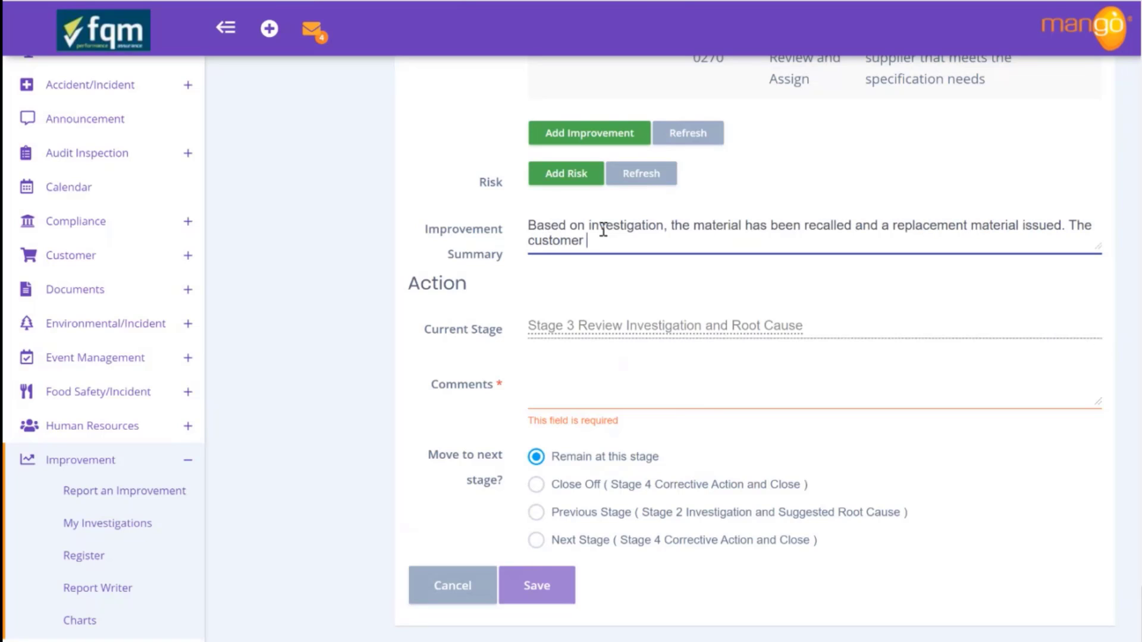
{"action": "type", "text": "is happy with our correctiv"}
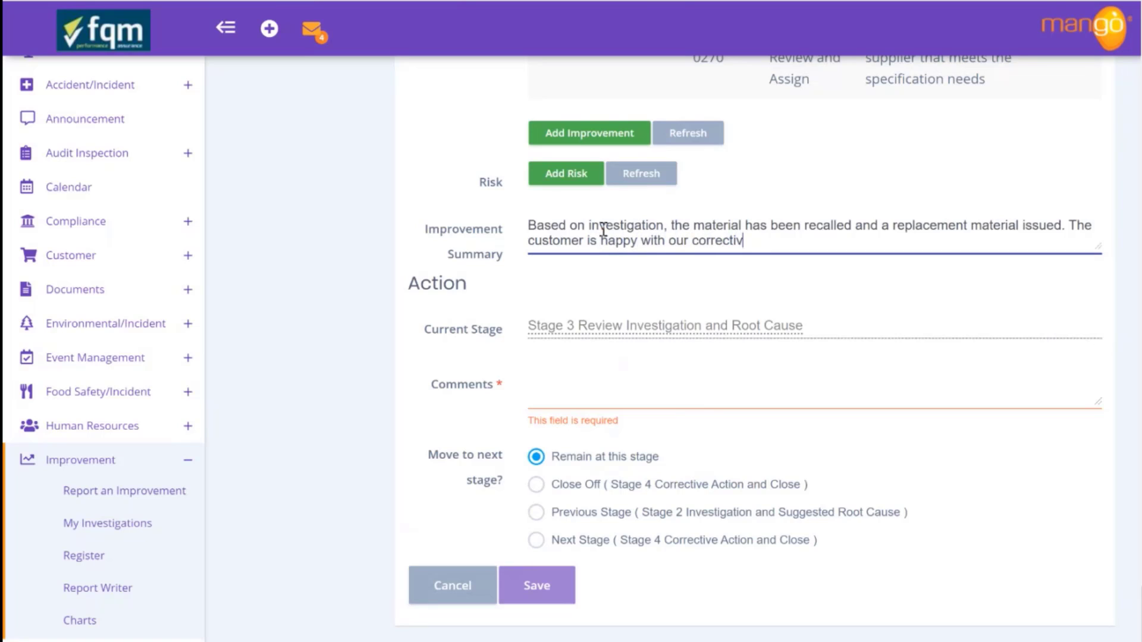
{"action": "type", "text": "e action plan."}
- Add a new line to the Improvement Summary: "See linked improvement related to packaging material and the requirement to source a new supplier."
{"action": "key", "text": "Return"}
{"action": "type", "text": "See lin"}
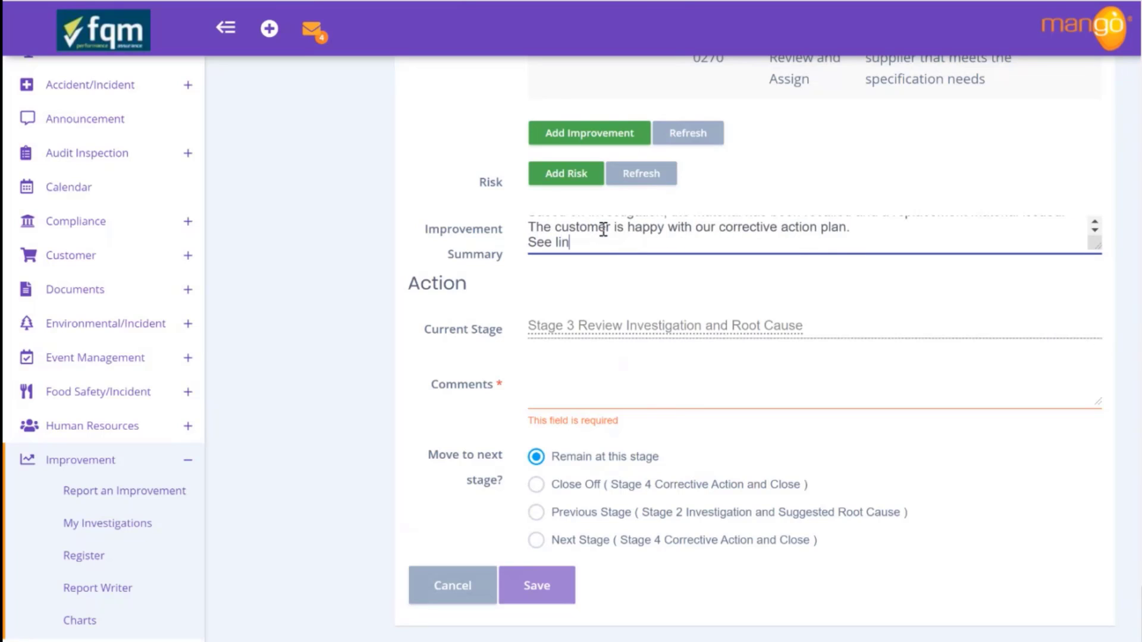
{"action": "type", "text": "ked improvement"}
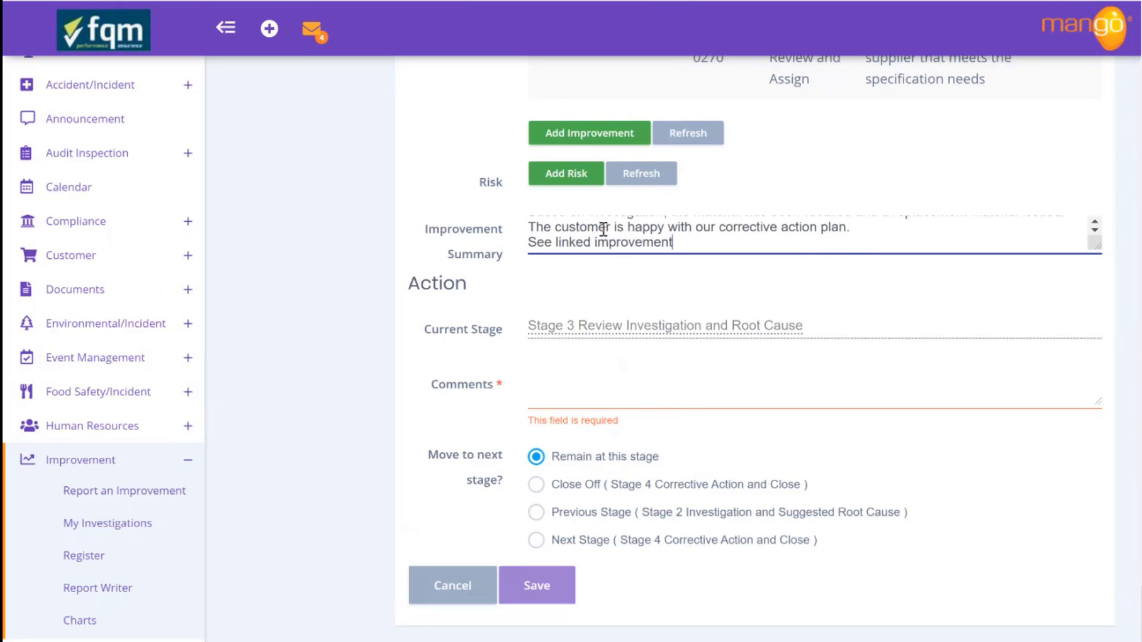
{"action": "type", "text": " related to packagi"}
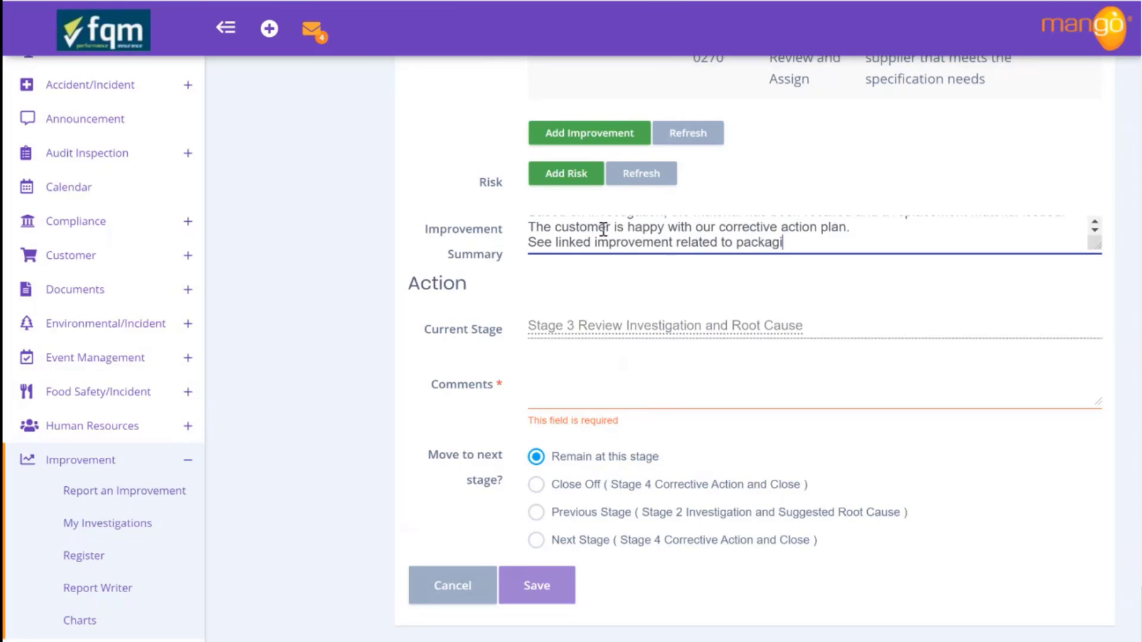
{"action": "type", "text": "ng material and "}
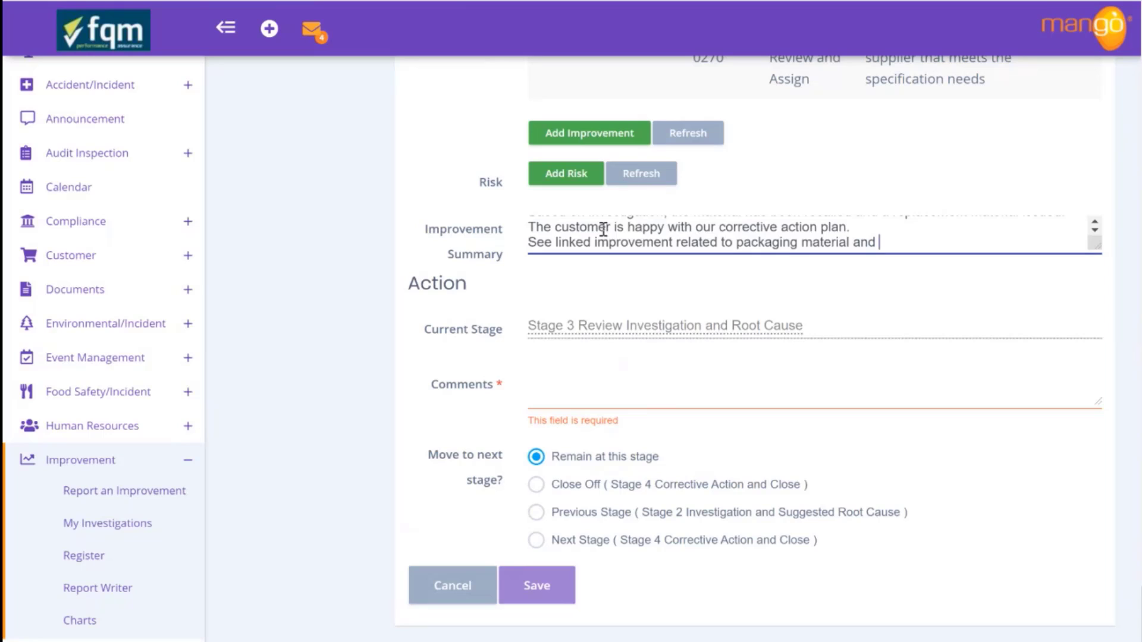
{"action": "type", "text": "the requirements to"}
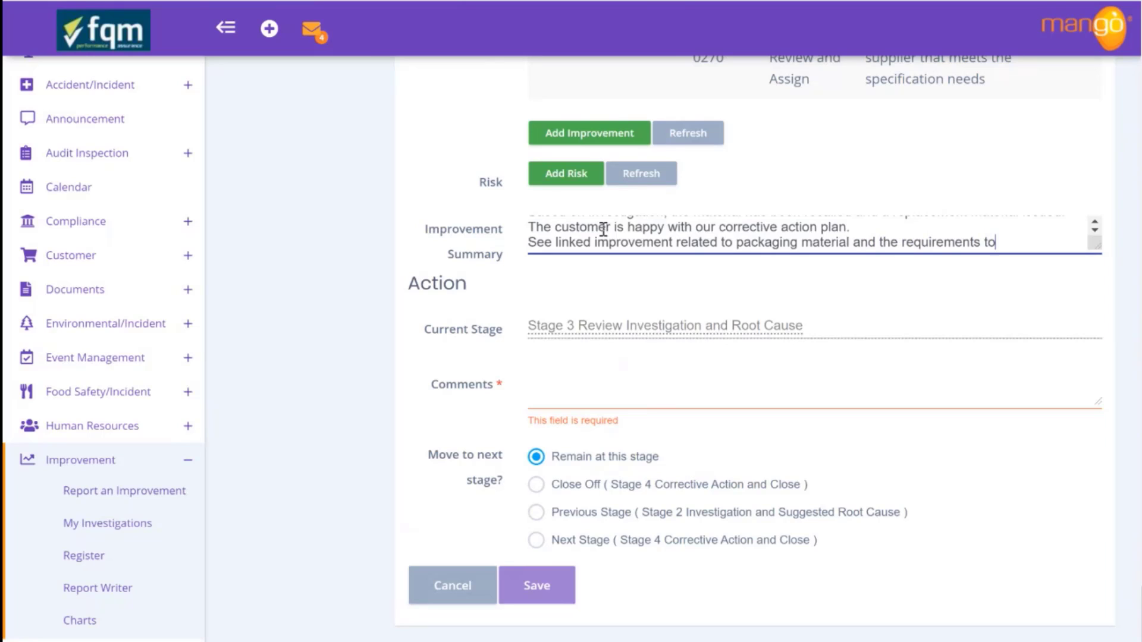
{"action": "key", "text": "BackSpace"}
{"action": "key", "text": "BackSpace"}
{"action": "key", "text": "BackSpace"}
{"action": "key", "text": "BackSpace"}
{"action": "type", "text": "to source a new supplier."}
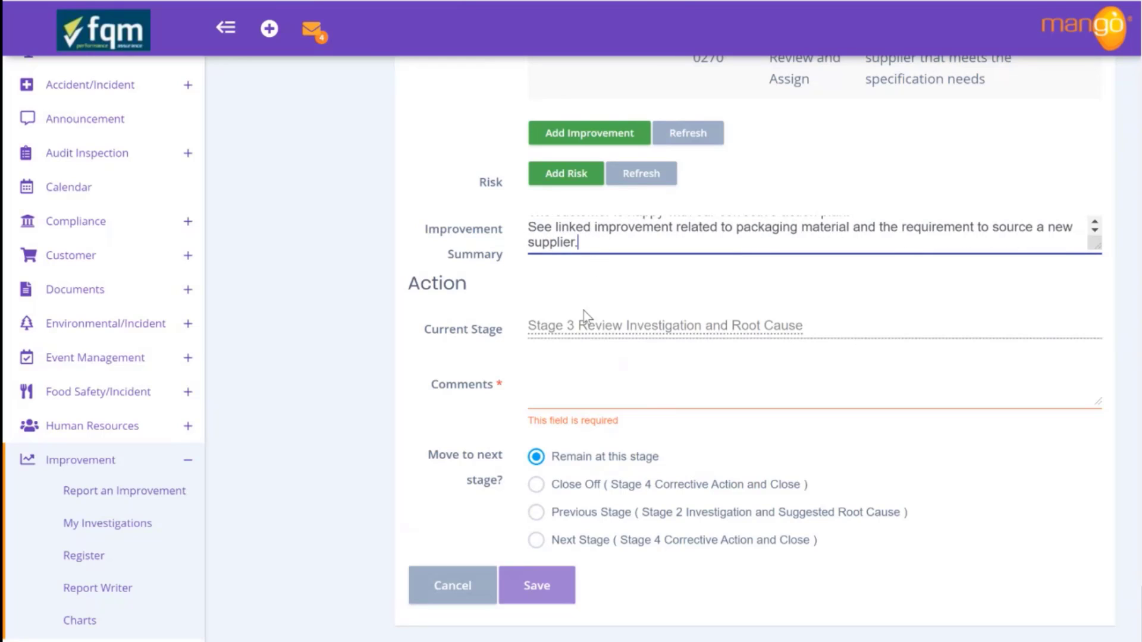
- Enter "Happy to close improvement." as the Stage 3 action comment
{"action": "left_click", "coordinate": [588, 378]}
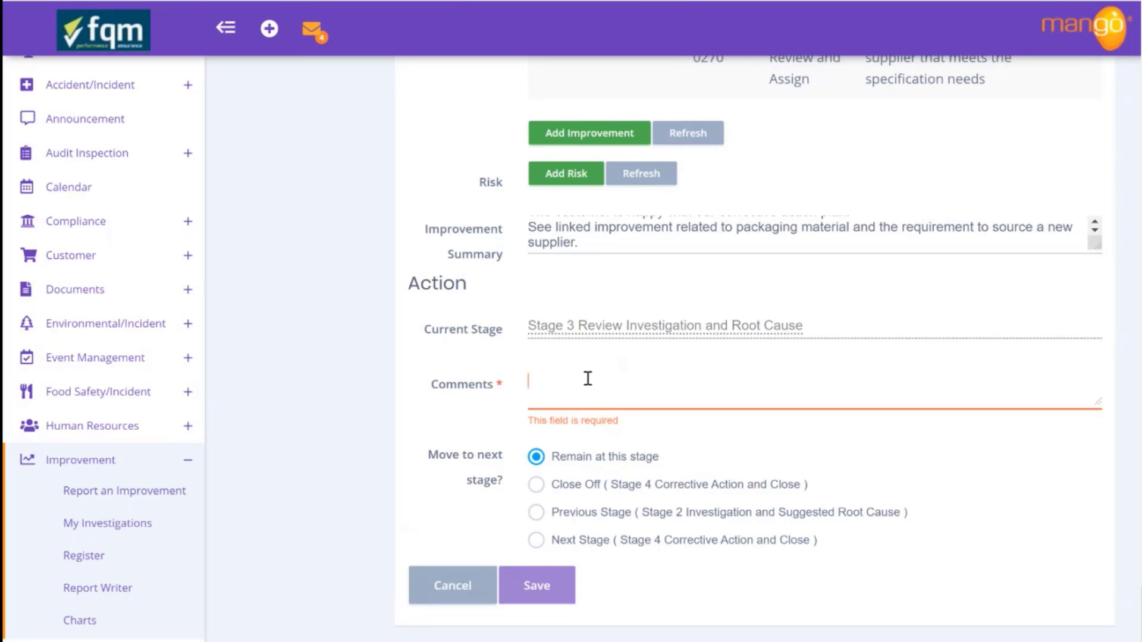
{"action": "type", "text": "Happy yo close"}
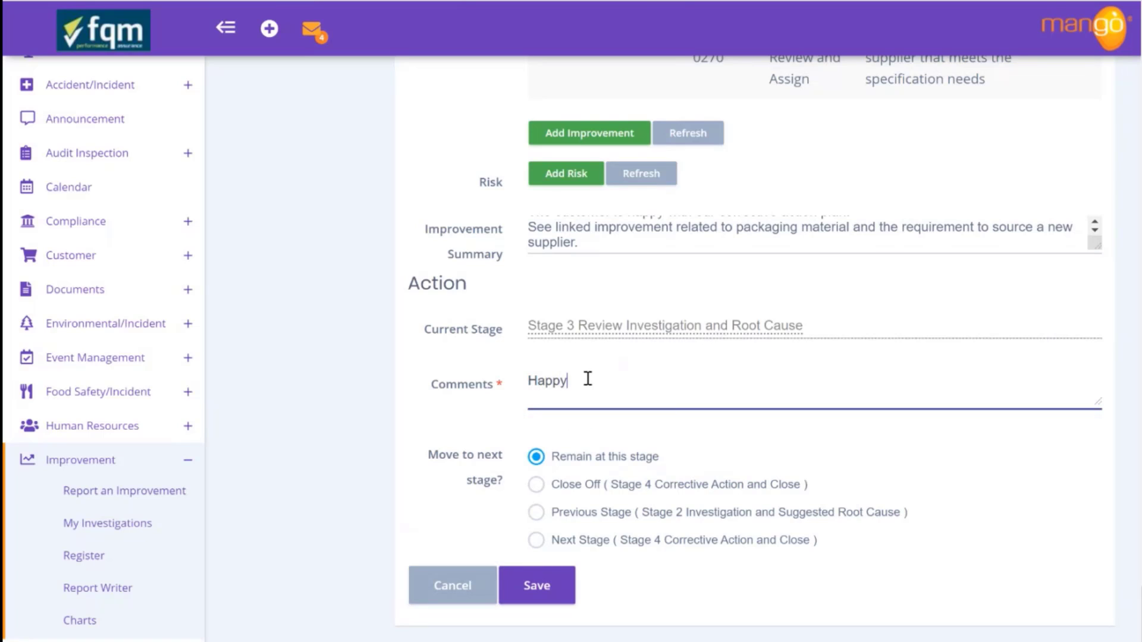
{"action": "key", "text": "BackSpace"}
{"action": "key", "text": "BackSpace"}
{"action": "key", "text": "BackSpace"}
{"action": "key", "text": "BackSpace"}
{"action": "key", "text": "BackSpace"}
{"action": "type", "text": "to close improvement."}
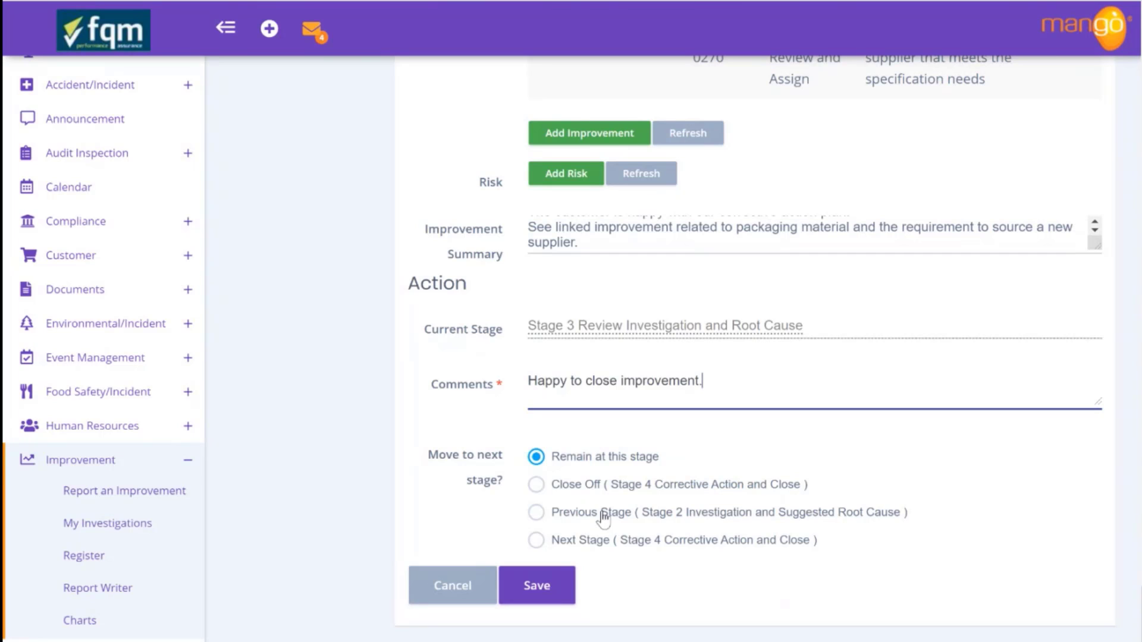
- Set the improvement to Close Off (Stage 4 Corrective Action and Close) and save it
{"action": "left_click", "coordinate": [537, 486]}
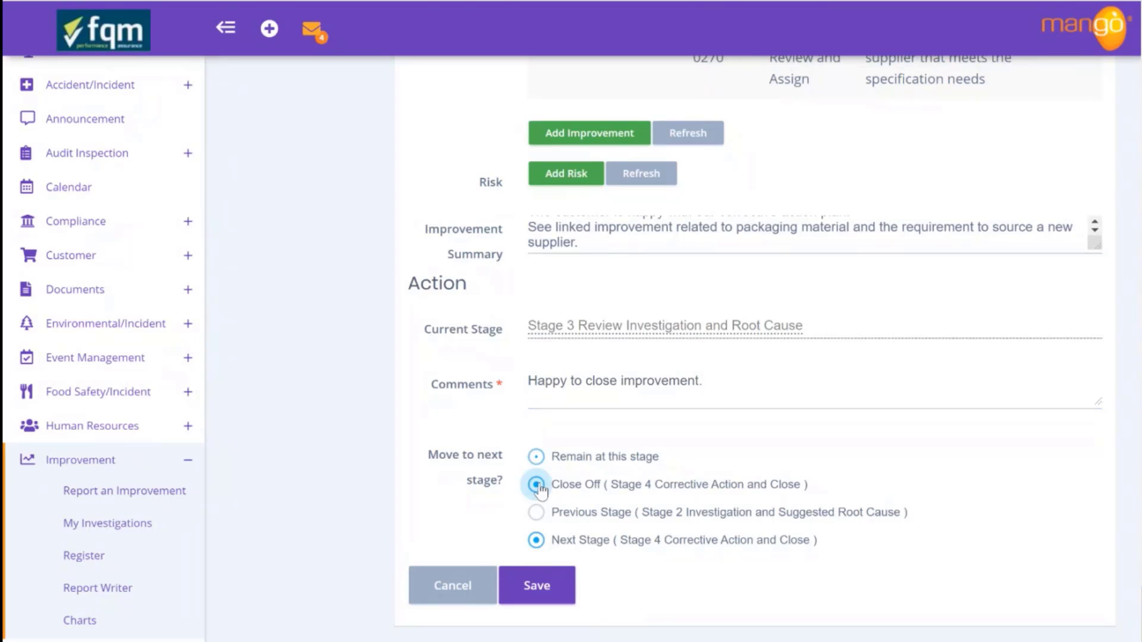
{"action": "left_click", "coordinate": [549, 589]}
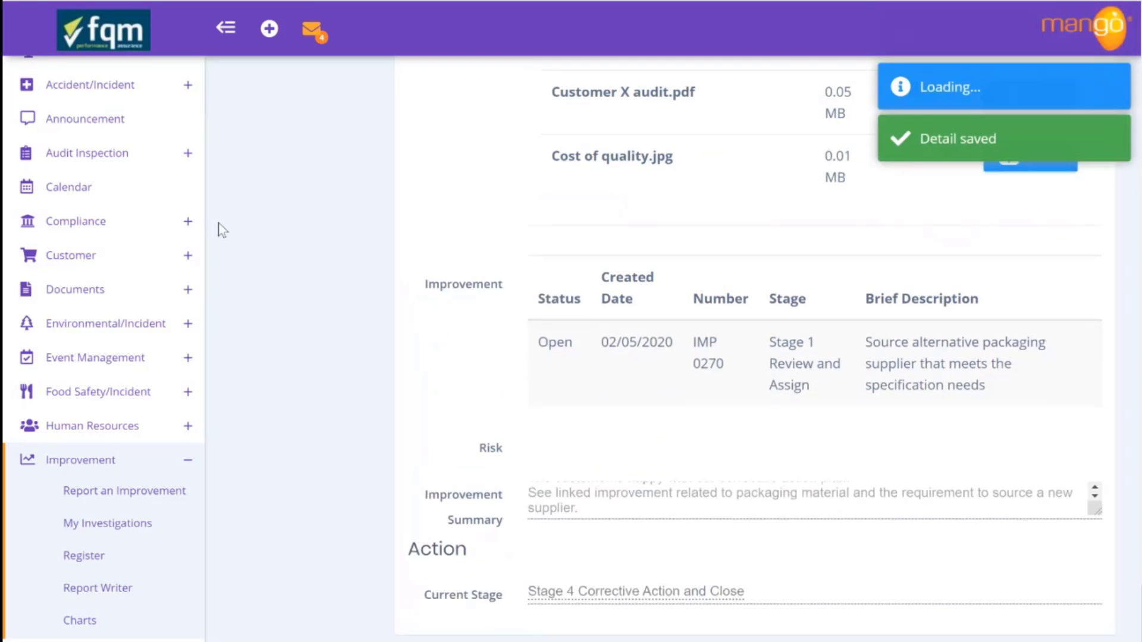
- Check the dashboard's Improvement list, and open the closed improvement "Faulty Item Received by the Customer" from the improvement register
{"action": "left_click", "coordinate": [112, 40]}
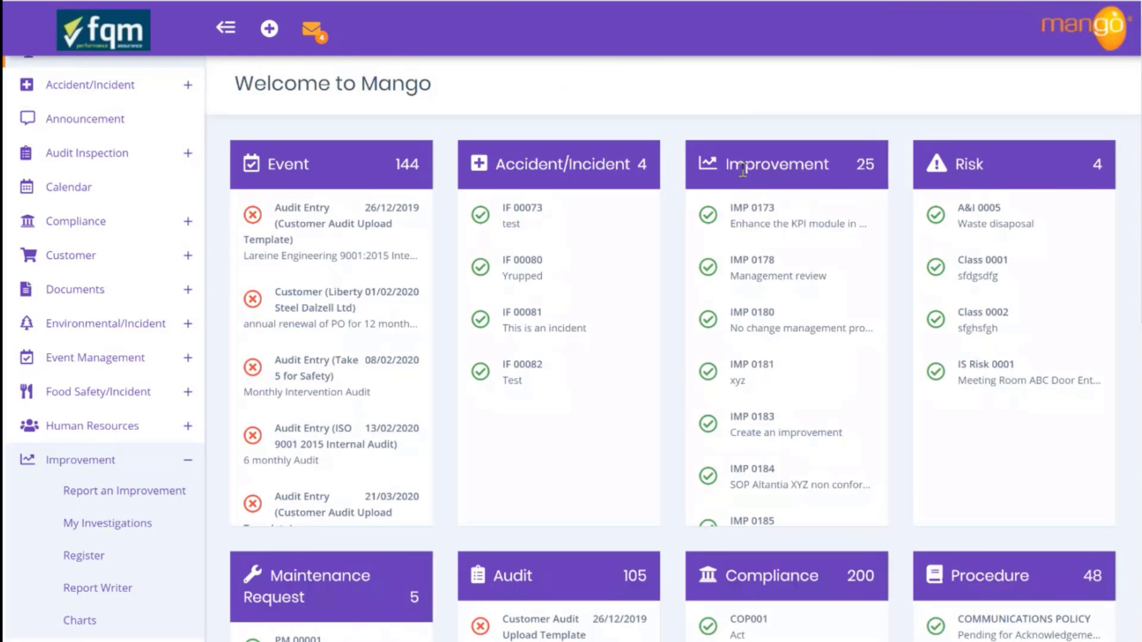
{"action": "scroll", "coordinate": [811, 299], "scroll_direction": "down", "scroll_amount": 10}
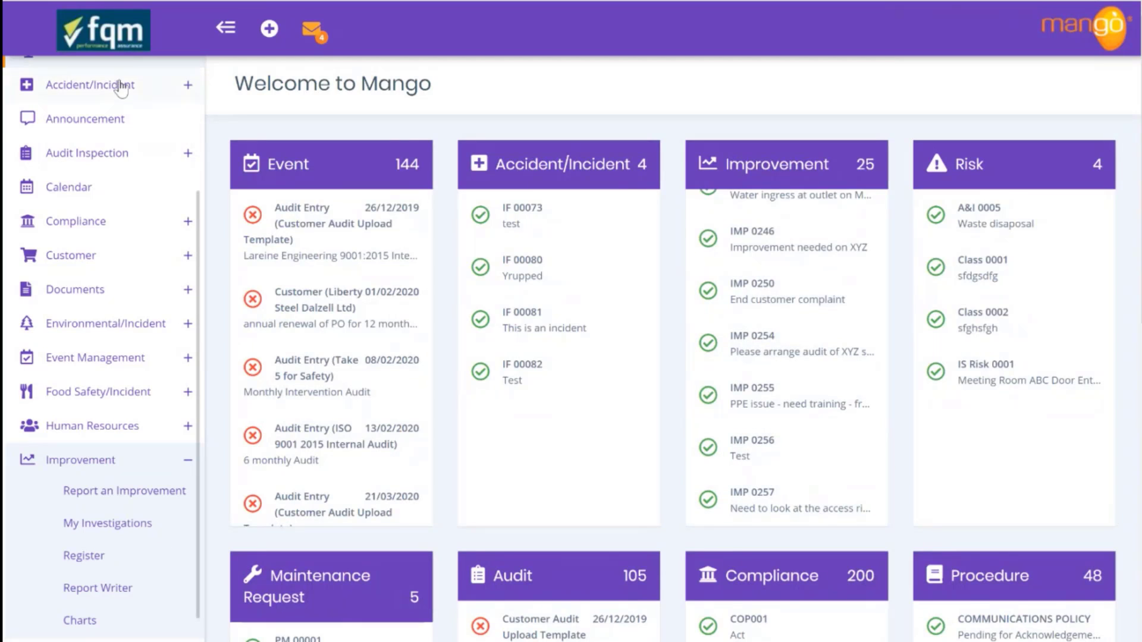
{"action": "left_click", "coordinate": [87, 558]}
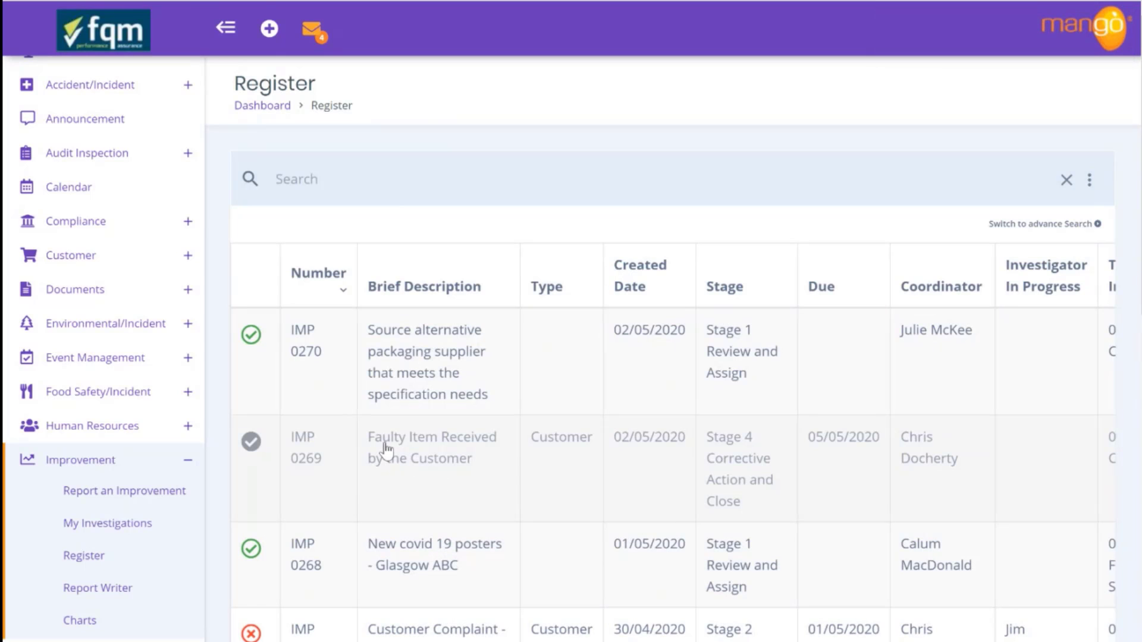
{"action": "left_click", "coordinate": [413, 462]}
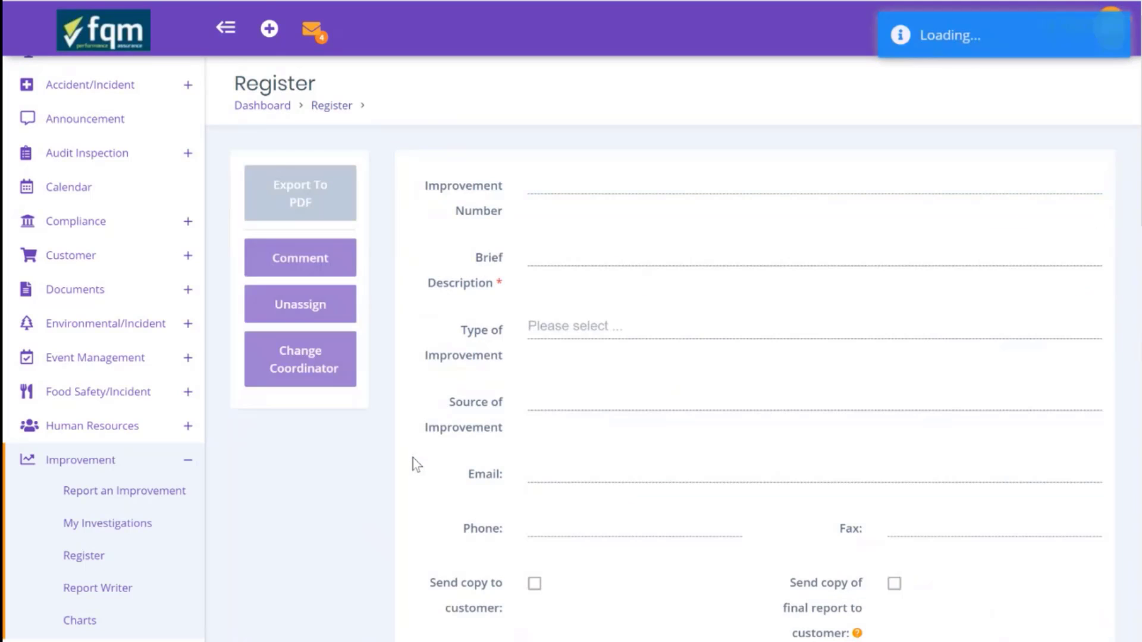
- Review the closed improvement's details, stage comments, attachments, linked improvement, summary and current status
{"action": "scroll", "coordinate": [780, 372], "scroll_direction": "down", "scroll_amount": 5}
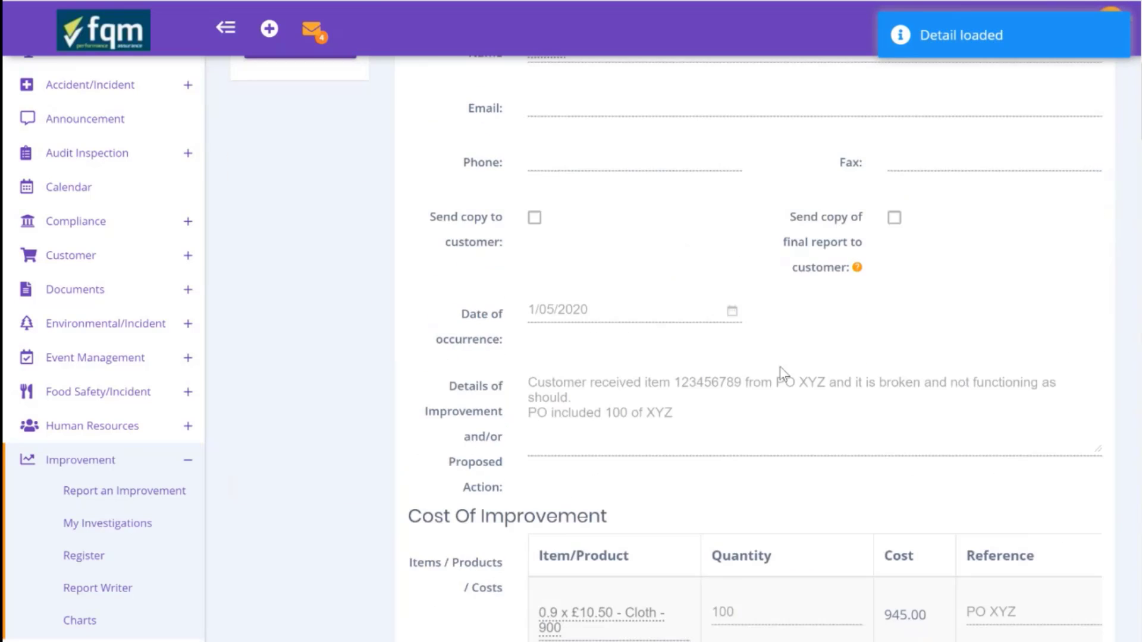
{"action": "scroll", "coordinate": [779, 368], "scroll_direction": "down", "scroll_amount": 20}
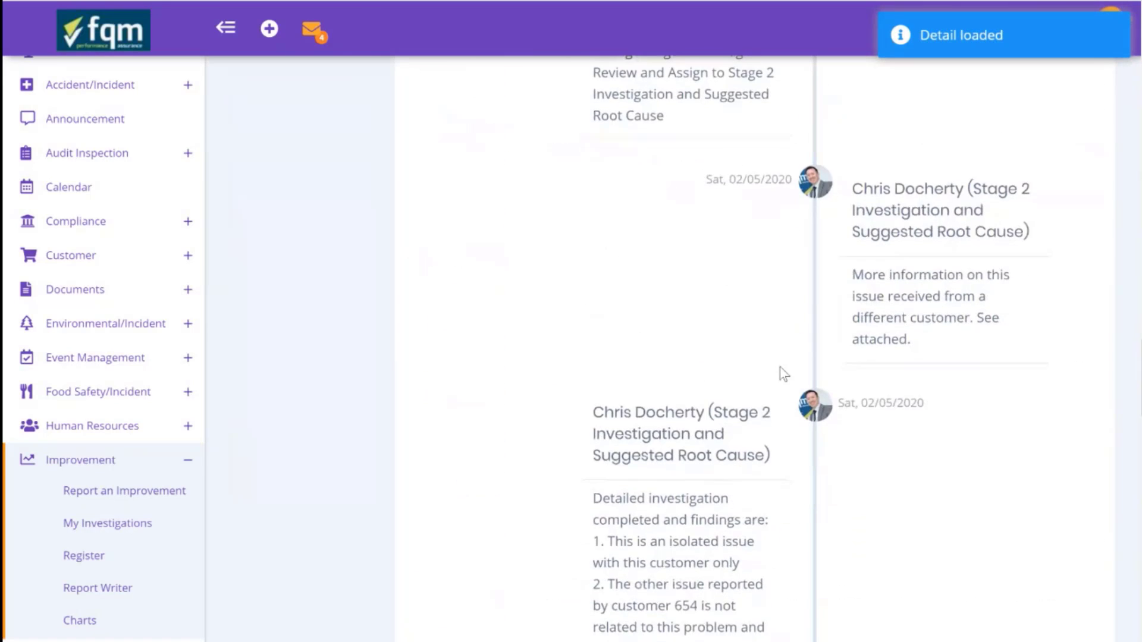
{"action": "scroll", "coordinate": [780, 373], "scroll_direction": "down", "scroll_amount": 20}
{"action": "scroll", "coordinate": [780, 373], "scroll_direction": "up", "scroll_amount": 20}
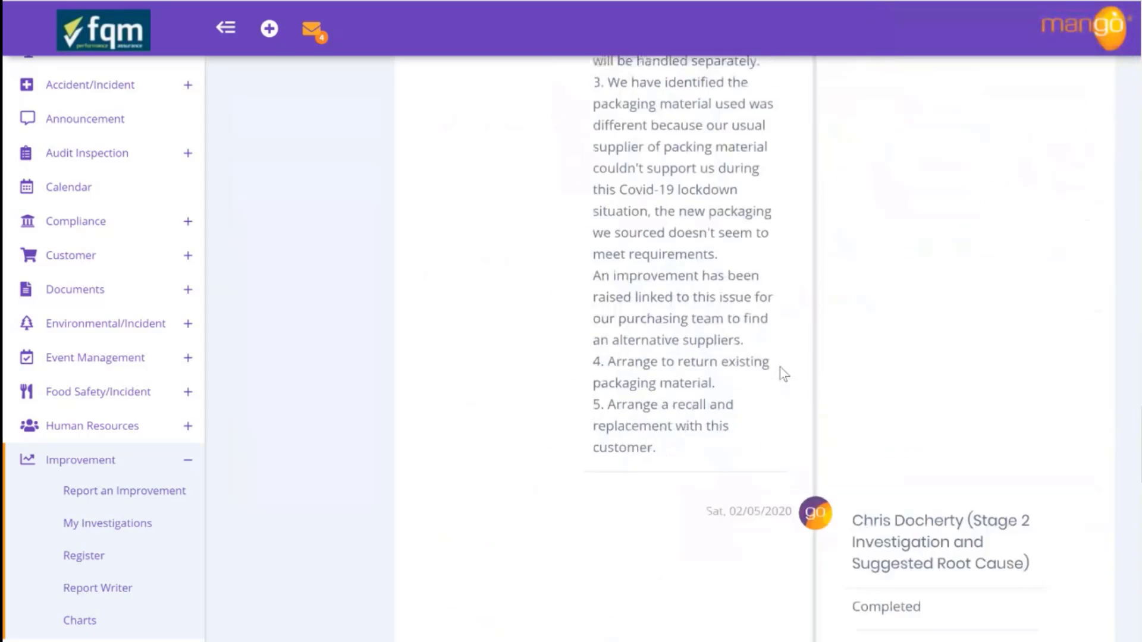
{"action": "scroll", "coordinate": [780, 367], "scroll_direction": "up", "scroll_amount": 8}
{"action": "scroll", "coordinate": [780, 367], "scroll_direction": "down", "scroll_amount": 20}
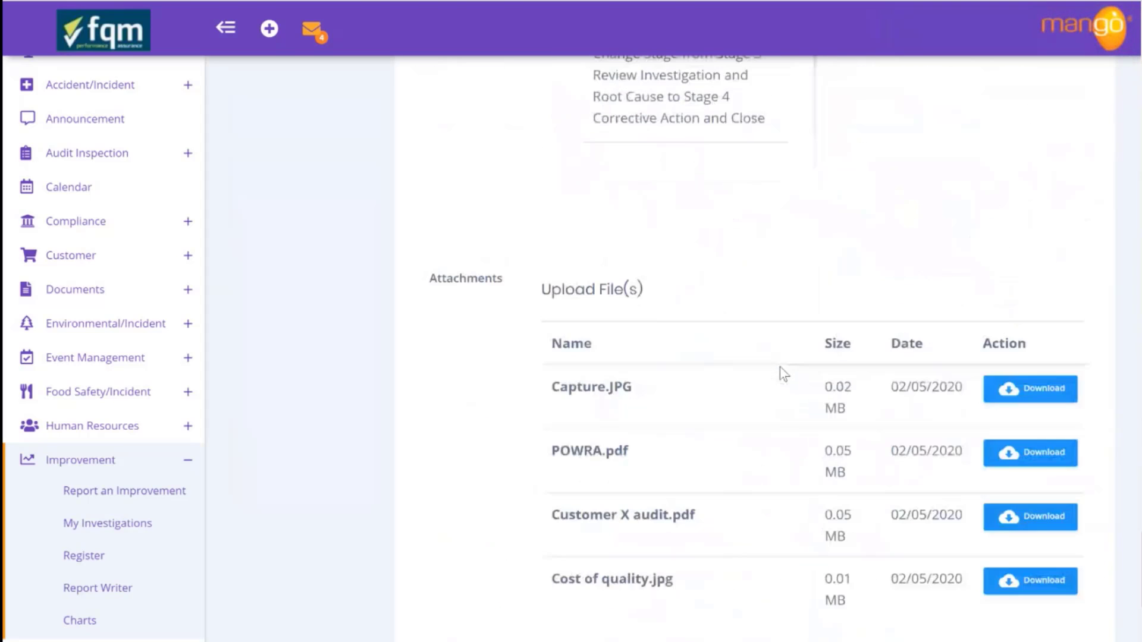
{"action": "scroll", "coordinate": [779, 366], "scroll_direction": "down", "scroll_amount": 8}
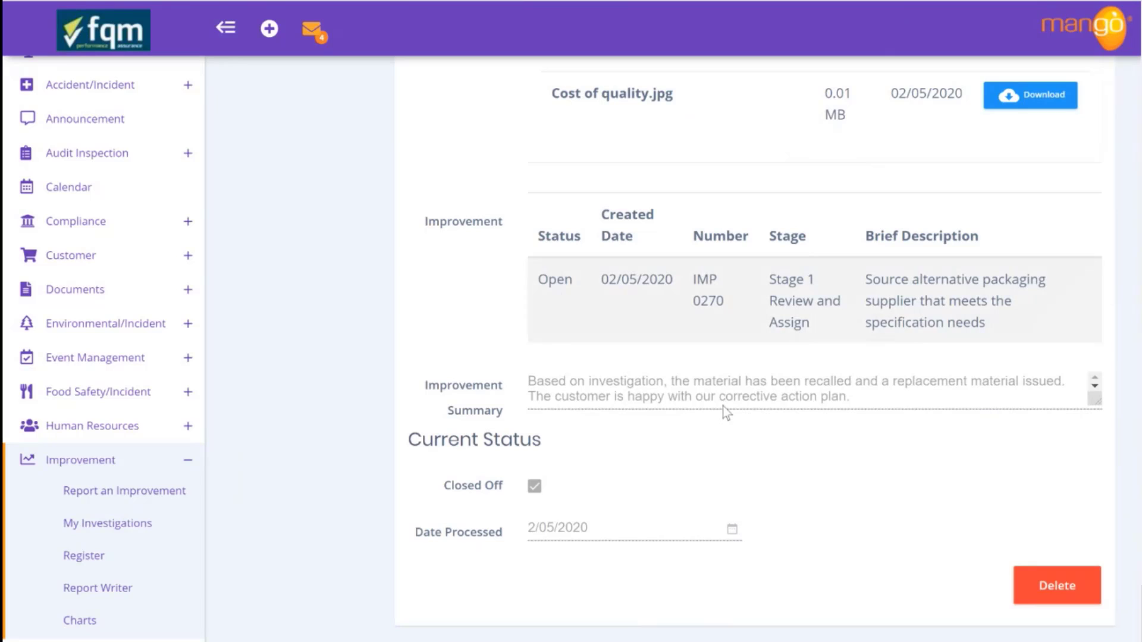
- Export improvement IMP 0269 to PDF and review the report's costs, action stage details and actions taken
{"action": "left_click_drag", "start_coordinate": [1139, 595], "coordinate": [1138, 39]}
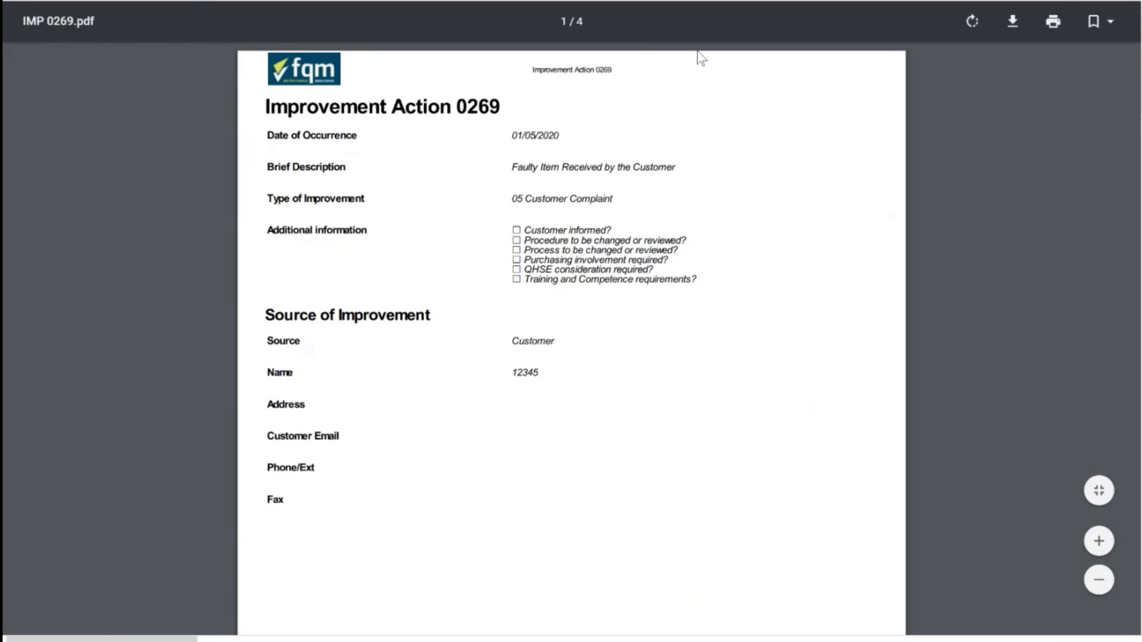
{"action": "scroll", "coordinate": [706, 360], "scroll_direction": "down", "scroll_amount": 10}
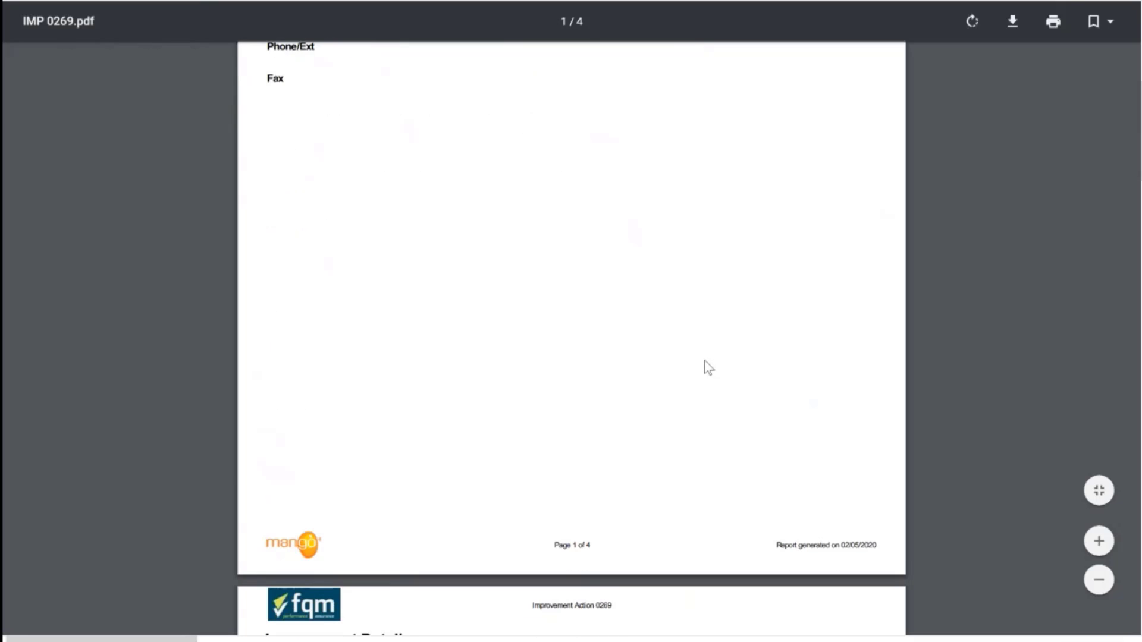
{"action": "scroll", "coordinate": [704, 361], "scroll_direction": "down", "scroll_amount": 6}
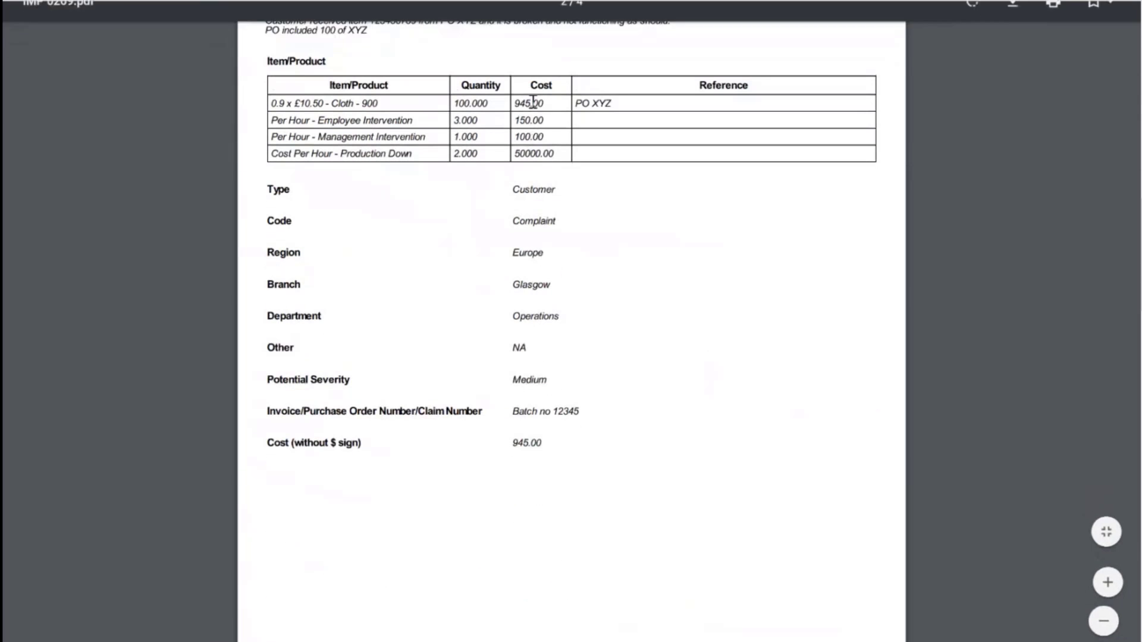
{"action": "scroll", "coordinate": [592, 416], "scroll_direction": "down", "scroll_amount": 12}
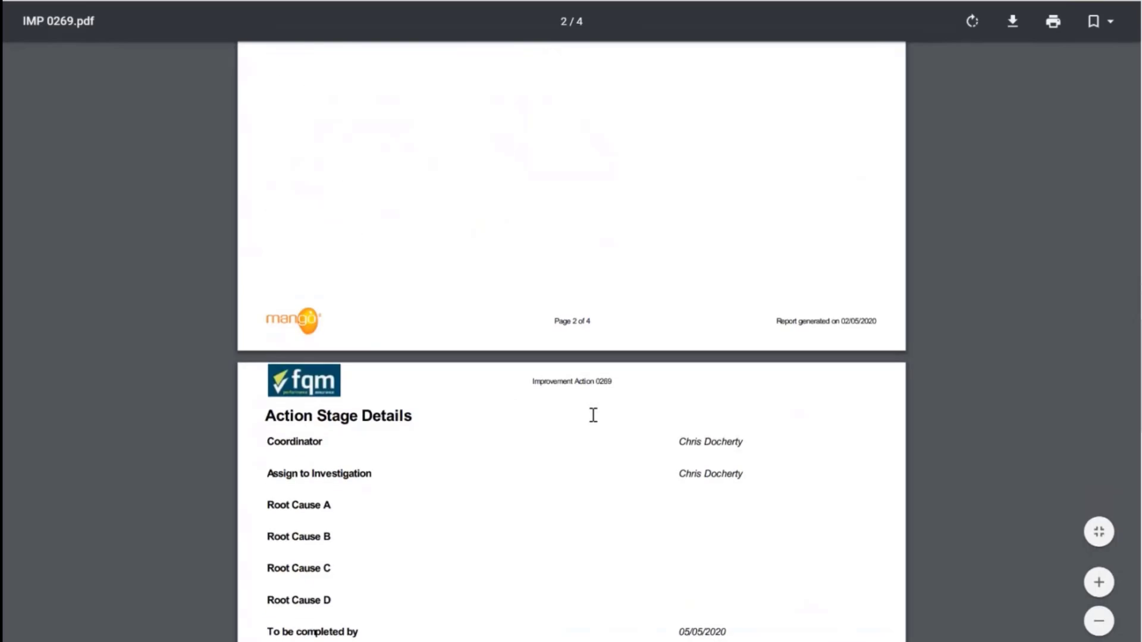
{"action": "scroll", "coordinate": [593, 416], "scroll_direction": "down", "scroll_amount": 12}
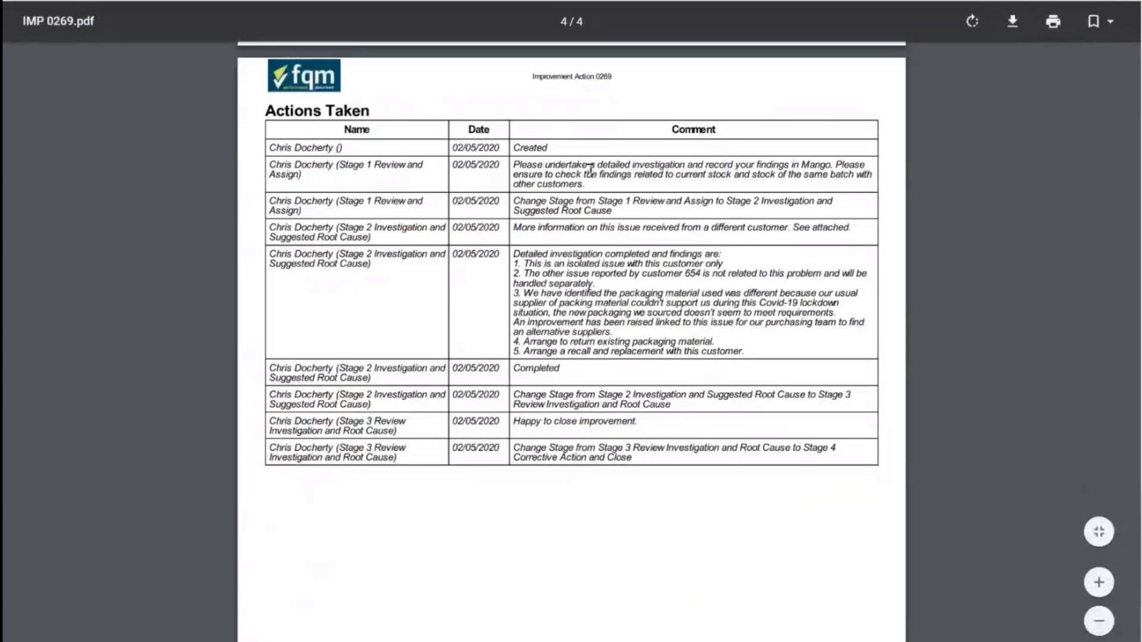
{"action": "scroll", "coordinate": [777, 429], "scroll_direction": "down", "scroll_amount": 5}
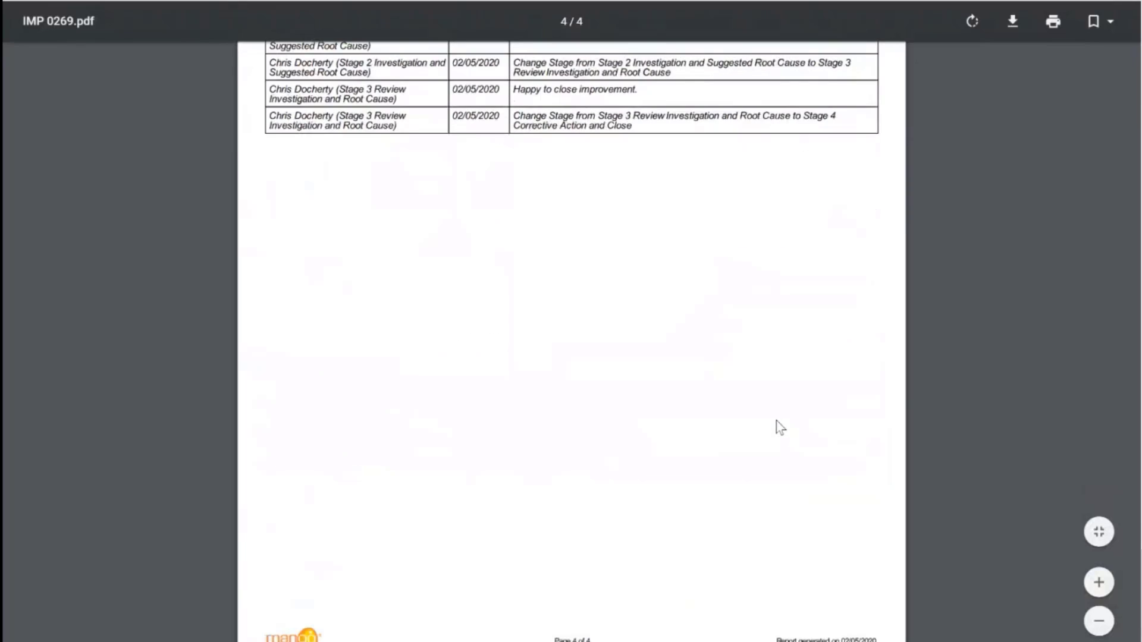
{"action": "scroll", "coordinate": [780, 427], "scroll_direction": "up", "scroll_amount": 10}
{"action": "scroll", "coordinate": [571, 250], "scroll_direction": "up", "scroll_amount": 15}
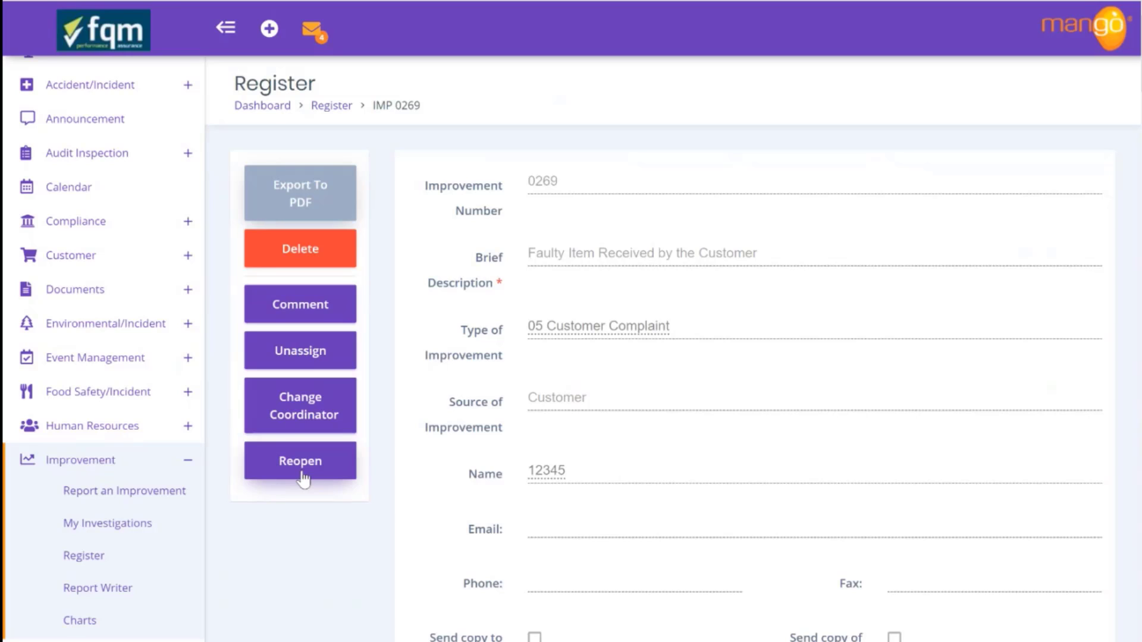
- Open the Improvement Charts and display the "Improvement by Type of Improvement" chart
{"action": "left_click", "coordinate": [80, 622]}
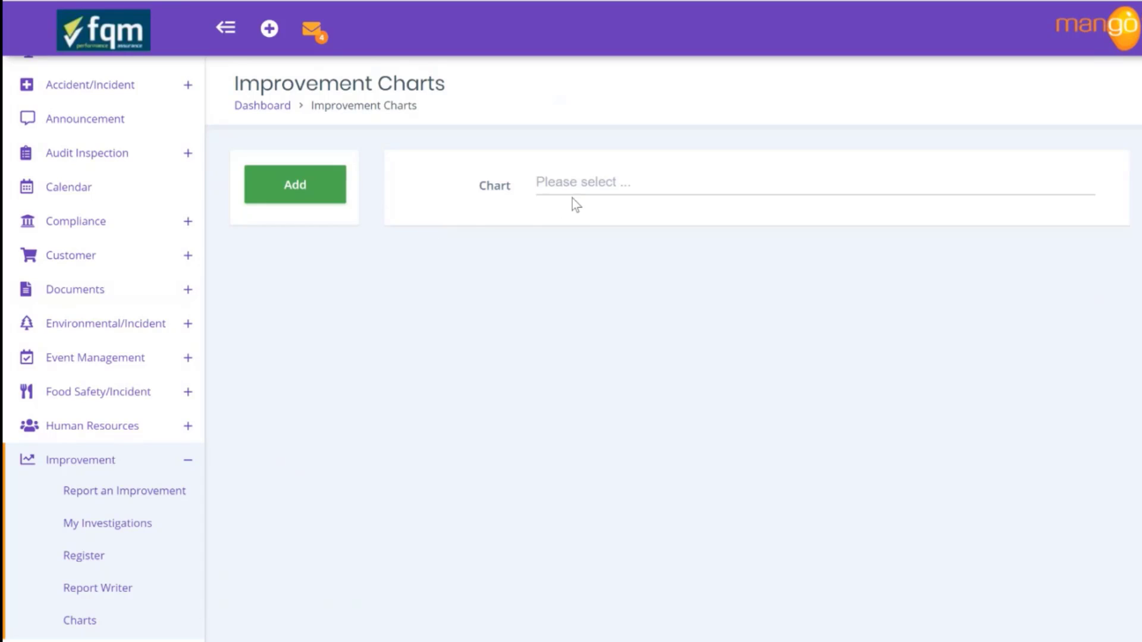
{"action": "left_click", "coordinate": [581, 182]}
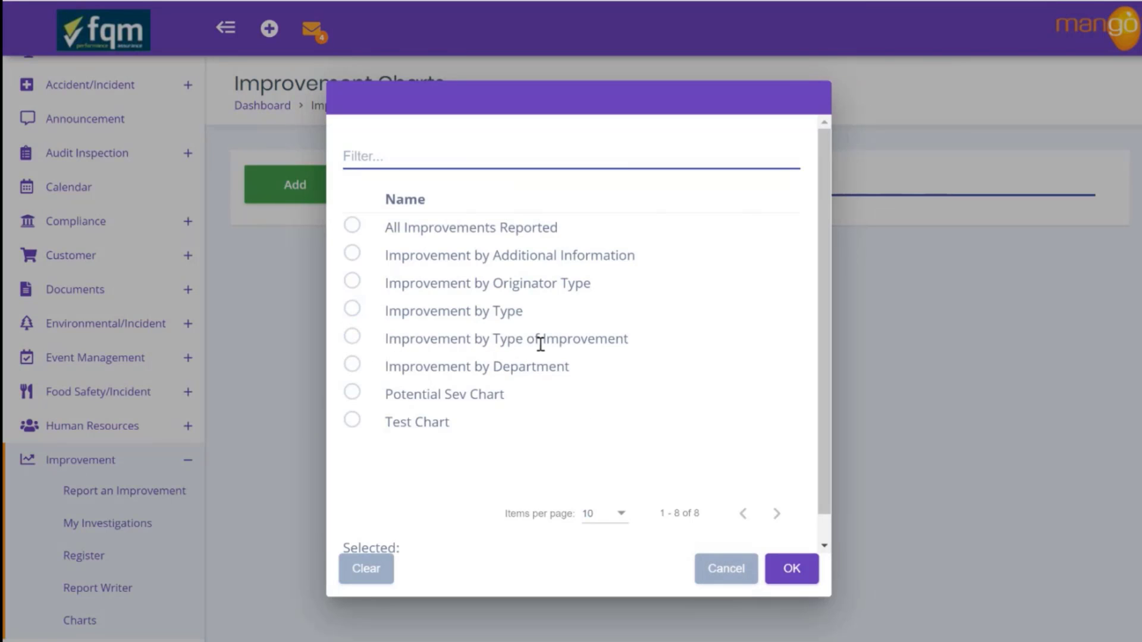
{"action": "left_click", "coordinate": [352, 336]}
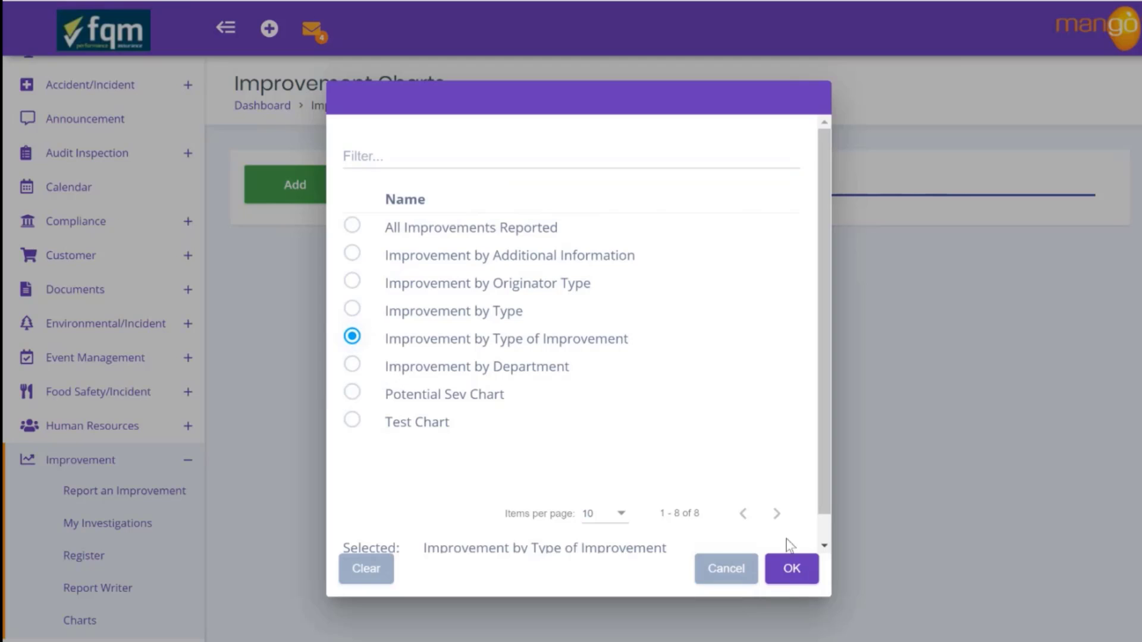
{"action": "left_click", "coordinate": [791, 570]}
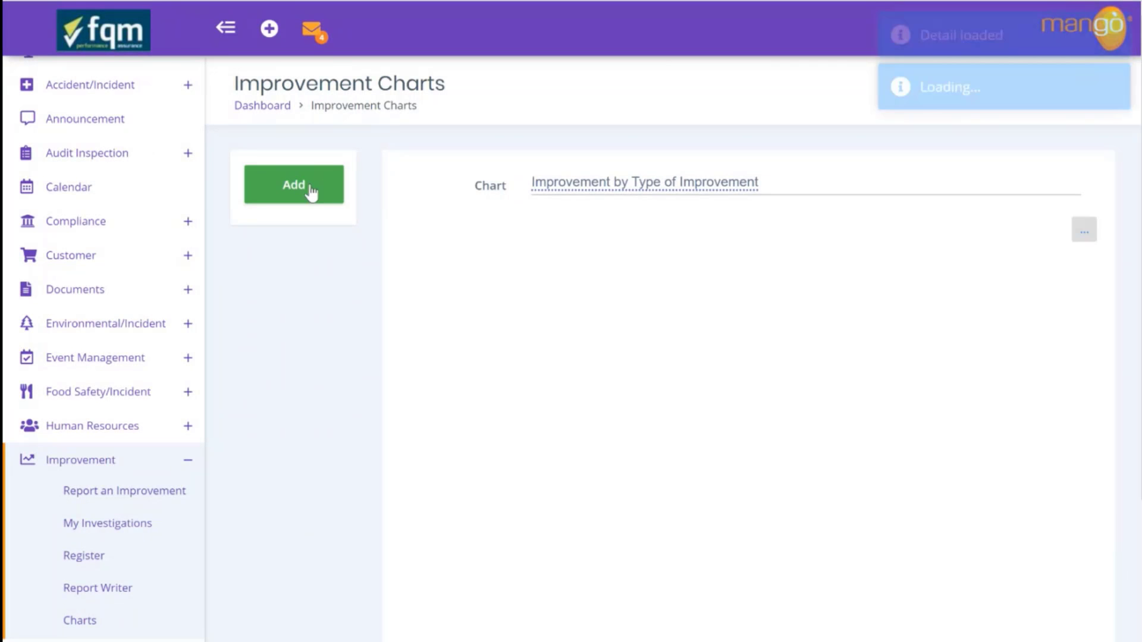
- Try to add a new chart, and redisplay "Improvement by Type of Improvement" to examine its Customer Complaint share
{"action": "left_click", "coordinate": [310, 192]}
{"action": "left_click", "coordinate": [308, 191]}
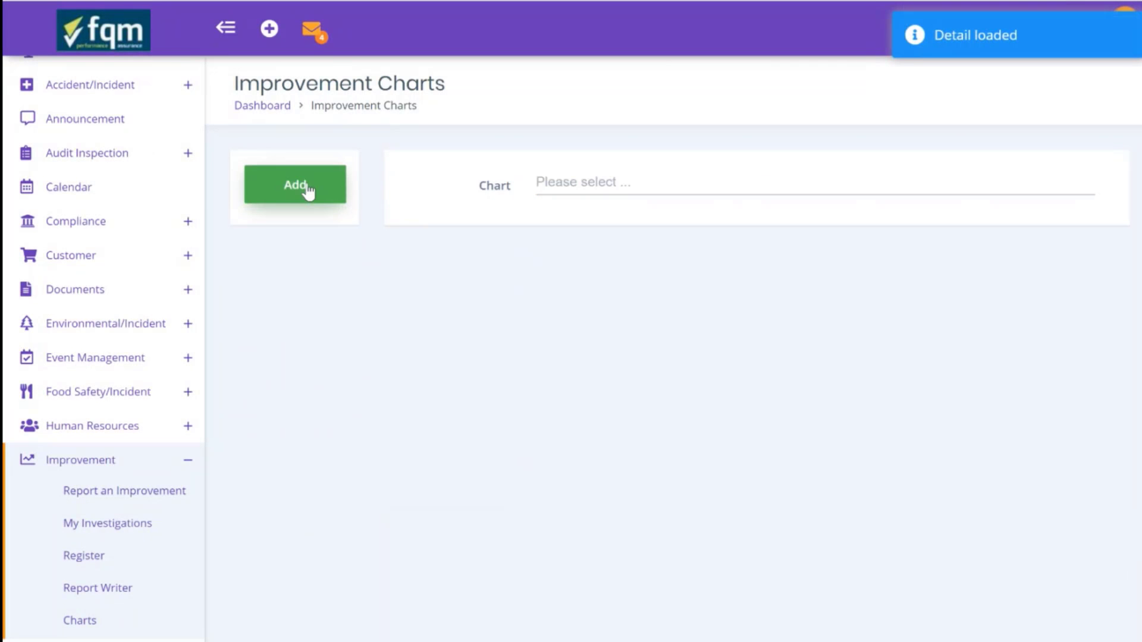
{"action": "left_click", "coordinate": [590, 182]}
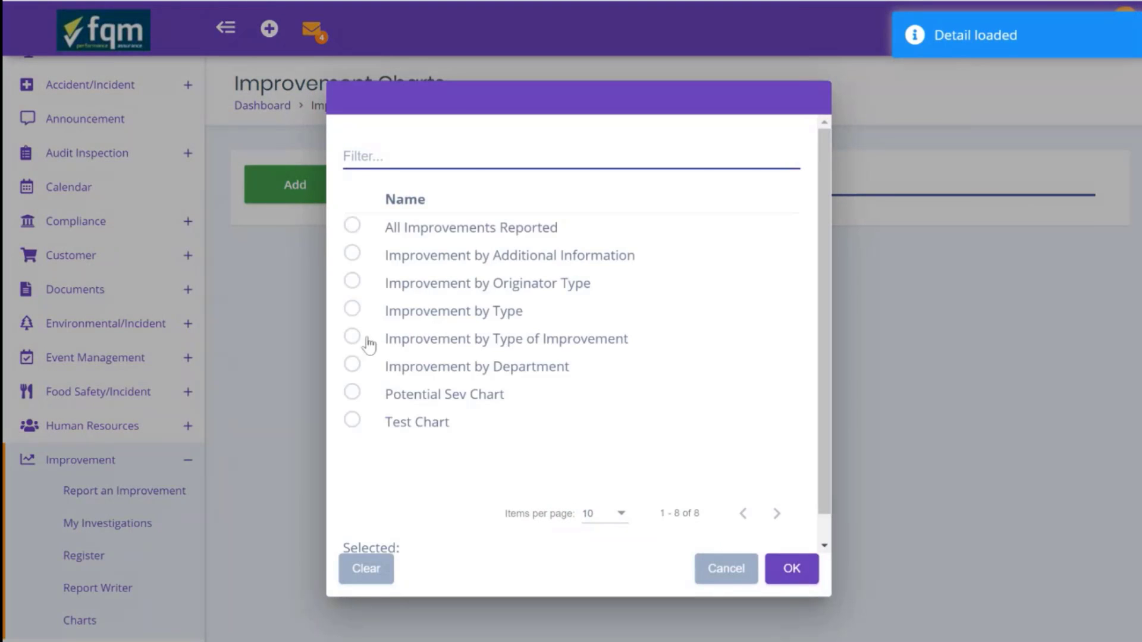
{"action": "left_click", "coordinate": [352, 338]}
{"action": "left_click", "coordinate": [784, 568]}
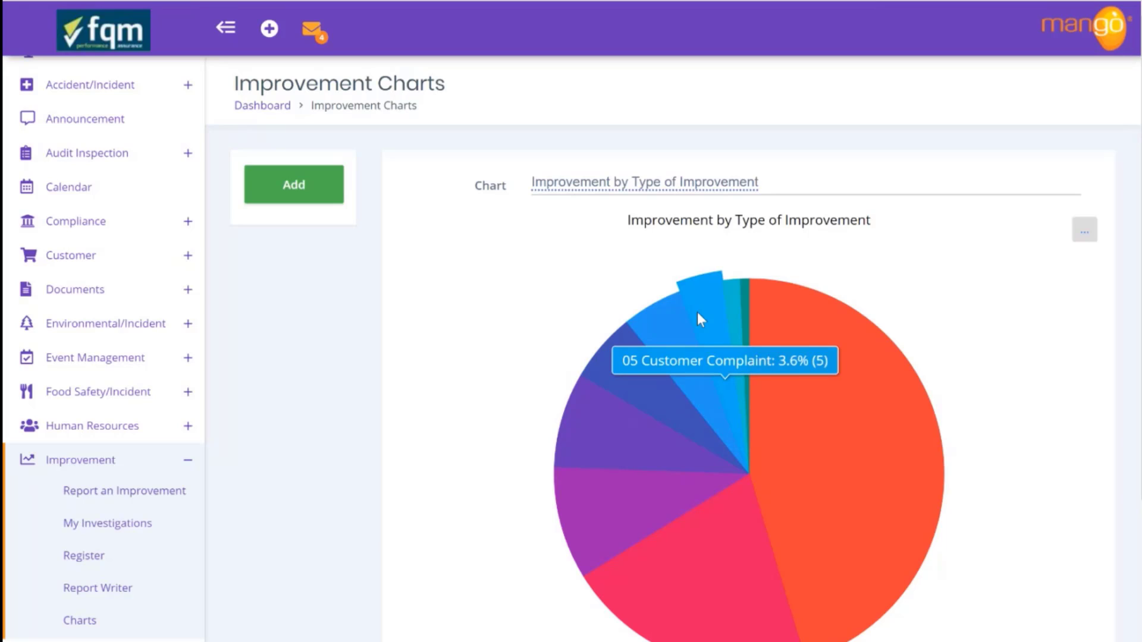
- Expand the System Administration section and collapse its Improvement Setup group to view the module setup options
{"action": "left_click", "coordinate": [114, 467]}
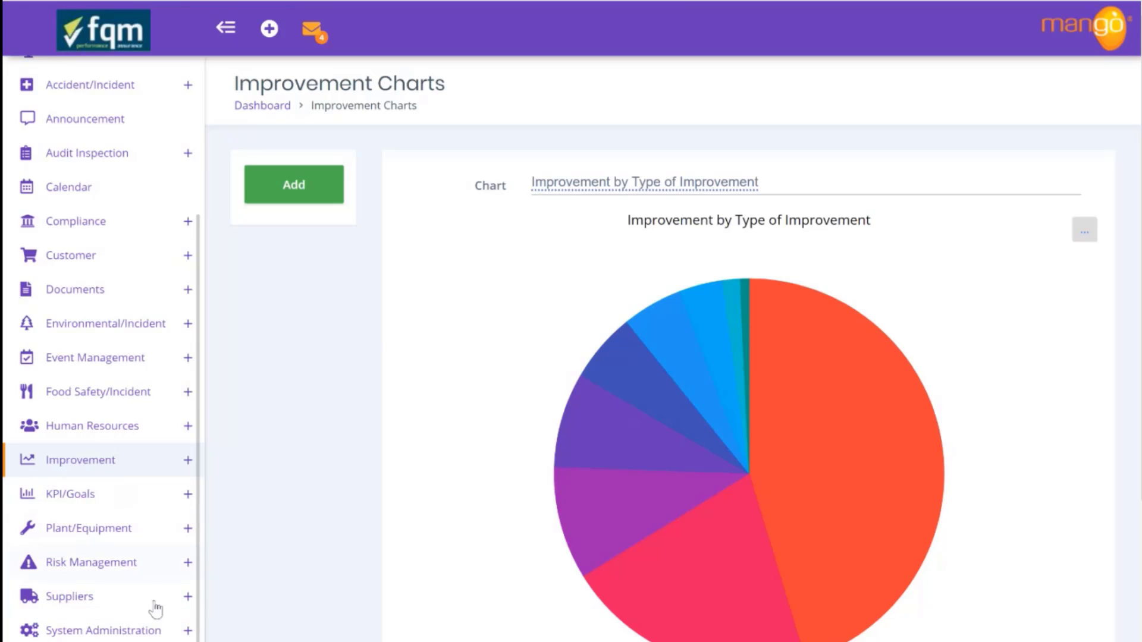
{"action": "left_click", "coordinate": [204, 629]}
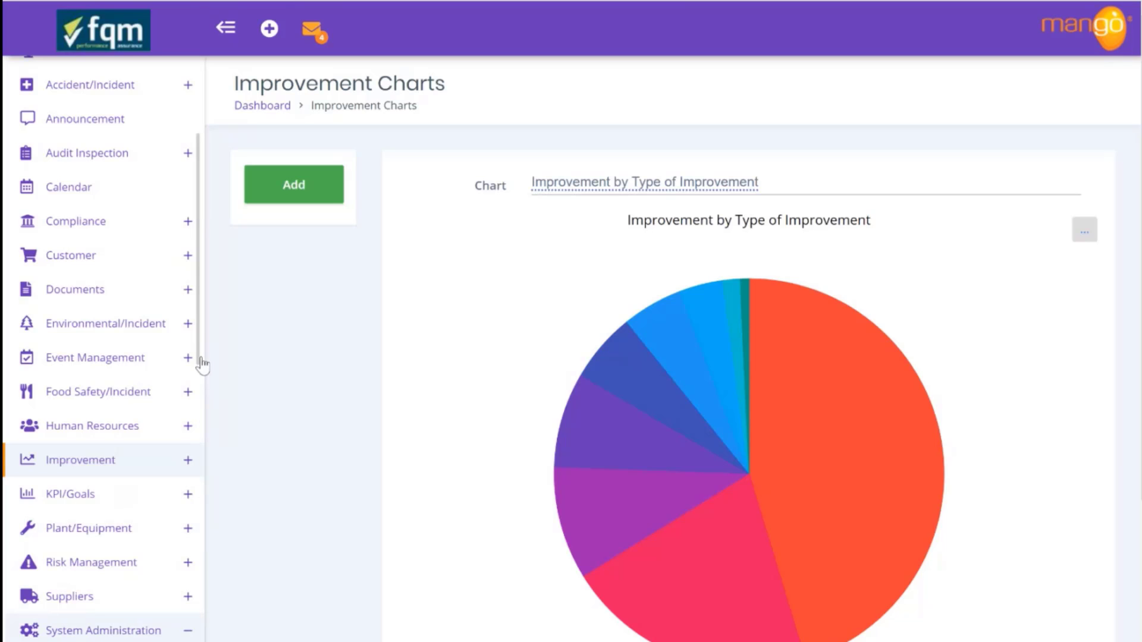
{"action": "left_click_drag", "start_coordinate": [199, 359], "coordinate": [217, 621]}
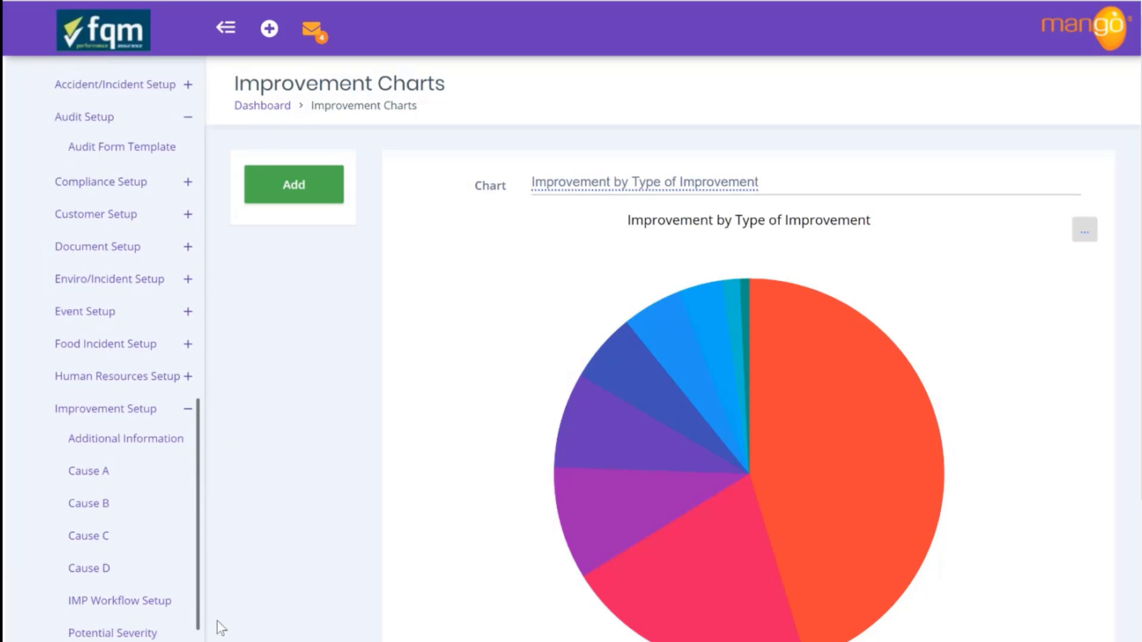
{"action": "left_click", "coordinate": [154, 411]}
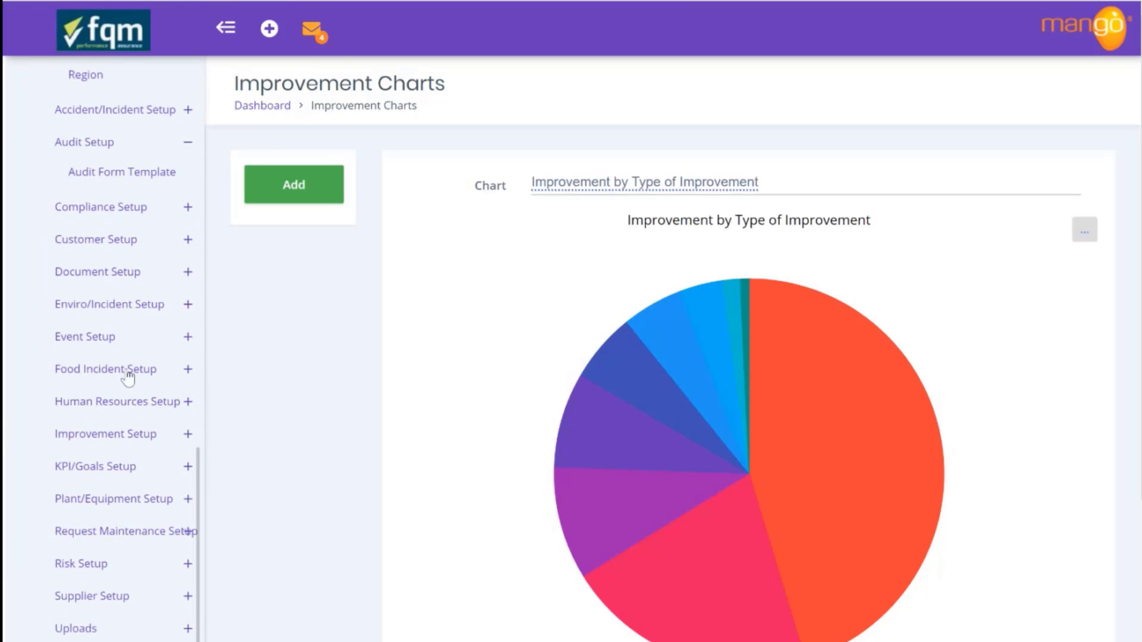